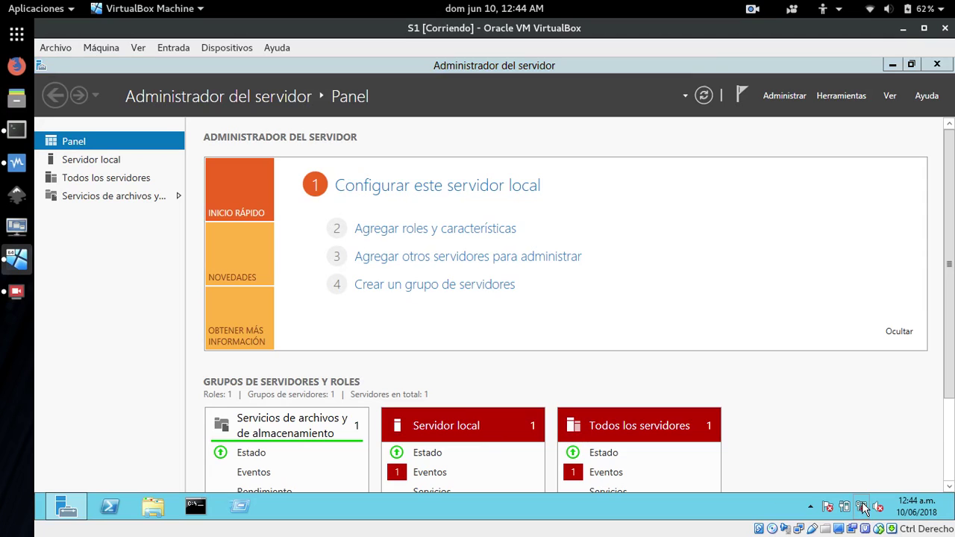
Open the TCP/IPv4 properties of the Ethernet adapter via Network and Sharing Center's adapter settings.
left_click(773, 494)
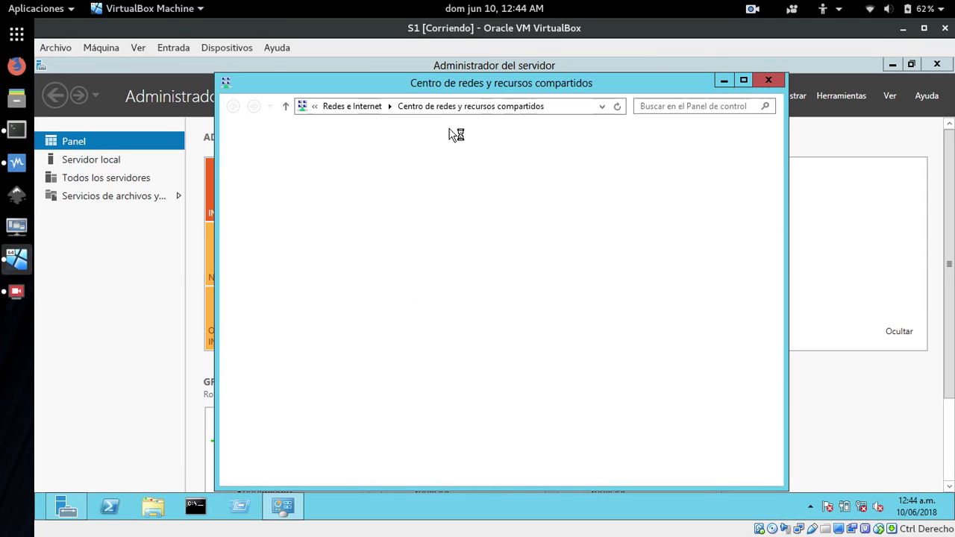
left_click(250, 168)
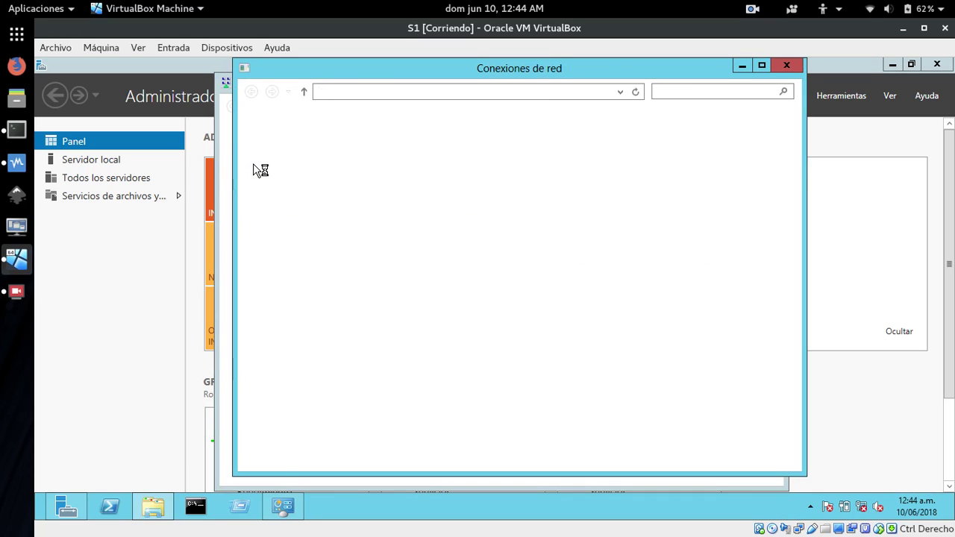
left_click(318, 153)
right_click(319, 153)
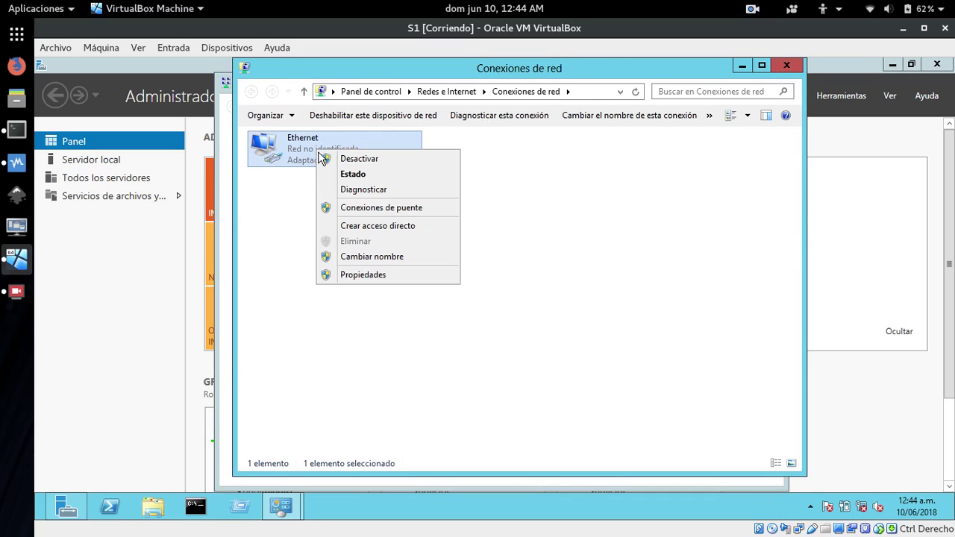
left_click(358, 274)
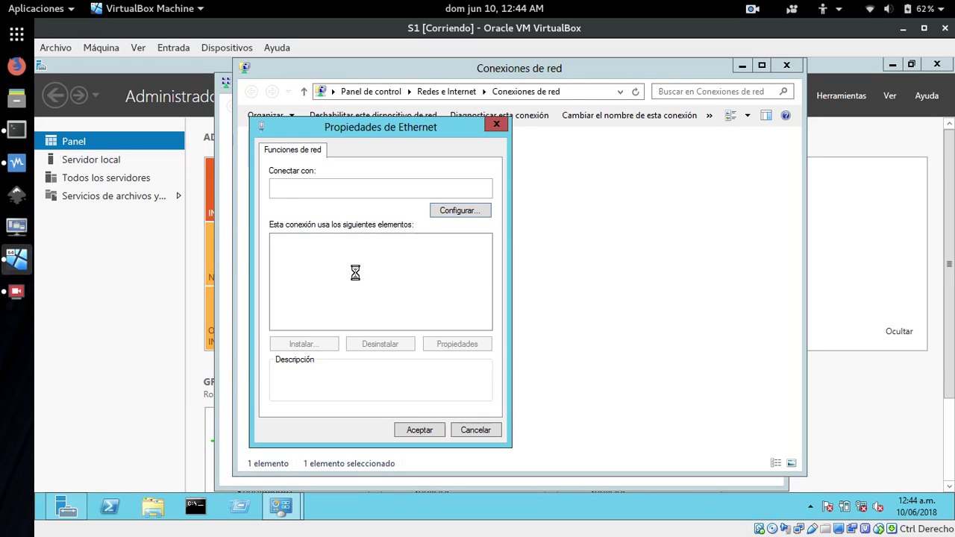
left_click(405, 323)
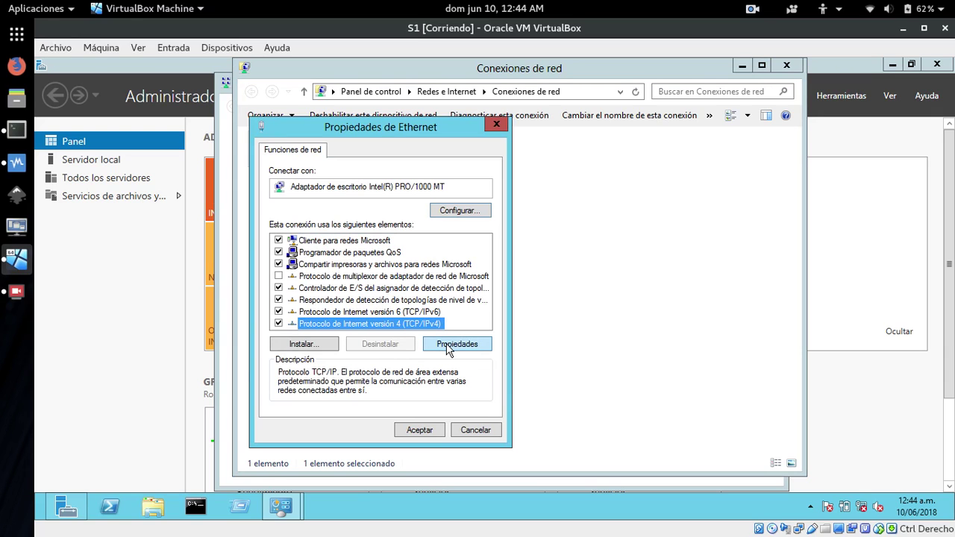
left_click(449, 344)
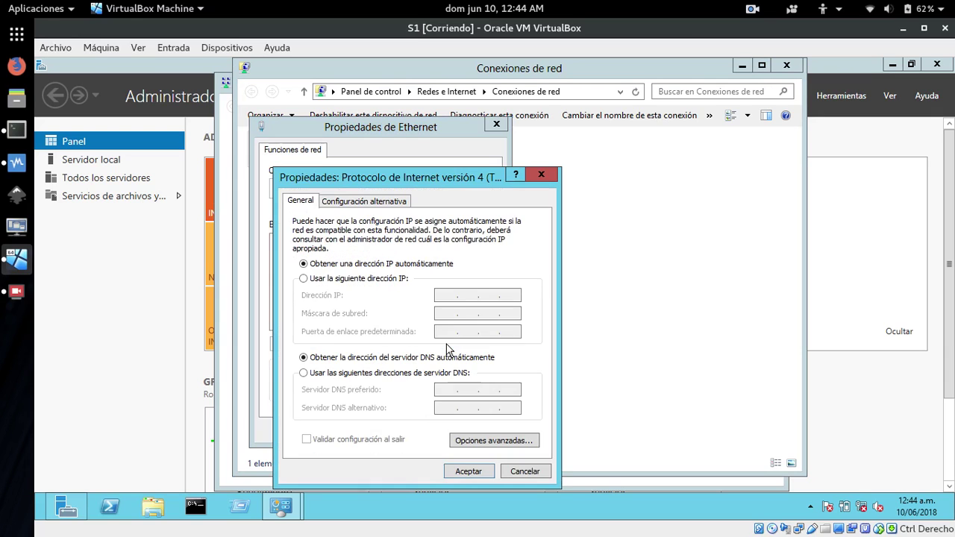
Give Ethernet static IP 172.29.102.2, mask 255.255.0.0 and DNS 172.29.102.2, then close the adapter windows.
left_click(305, 280)
left_click(448, 294)
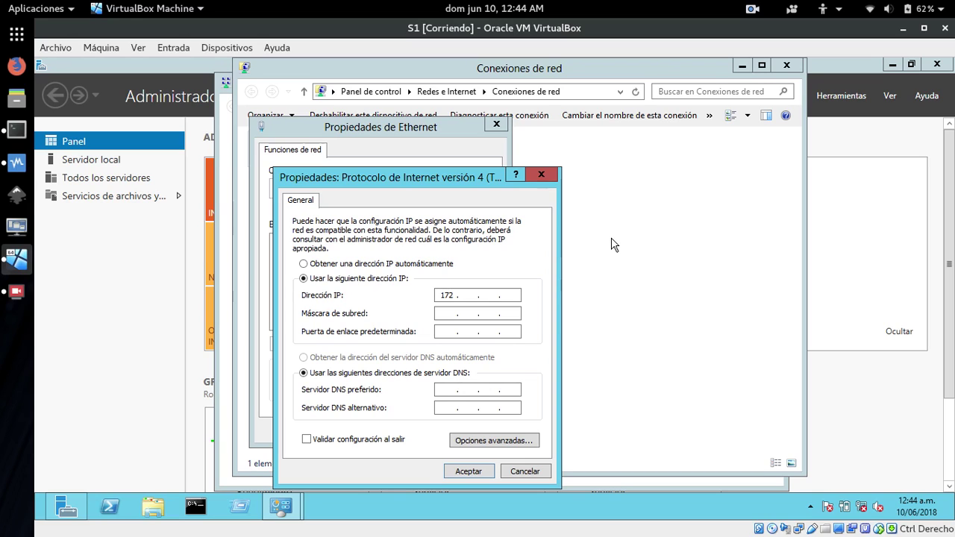
type("172 . 29 .")
type("1022")
key("Tab")
key("Tab")
key("Tab")
key("Tab")
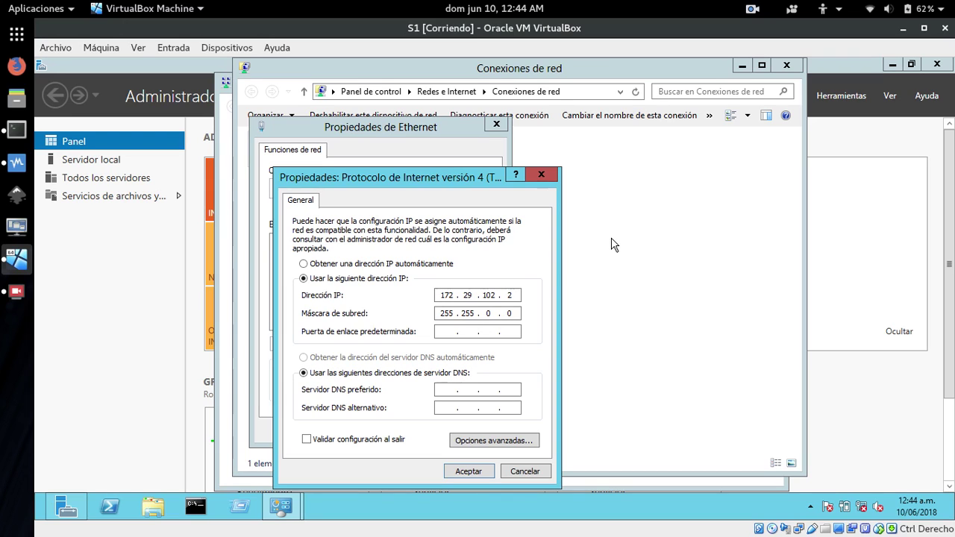
type("172 . 29 . 102 . 2")
left_click(456, 475)
left_click(419, 433)
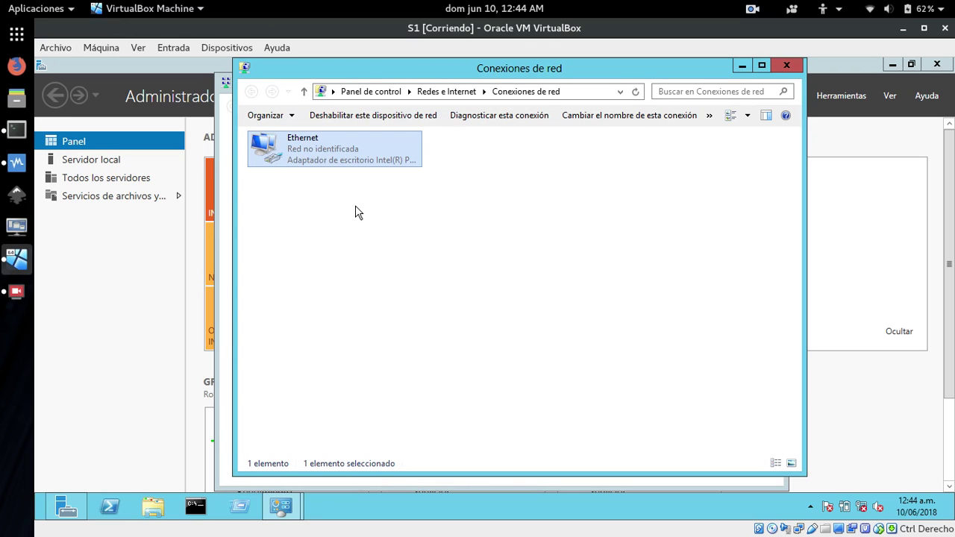
left_click(786, 65)
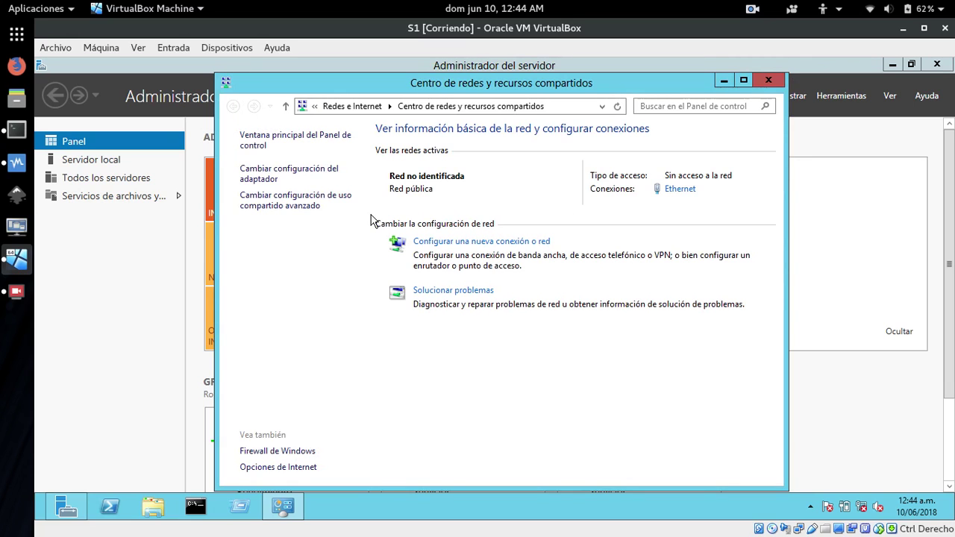
Close Network and Sharing Center and open Equipo > Propiedades from File Explorer.
left_click(768, 80)
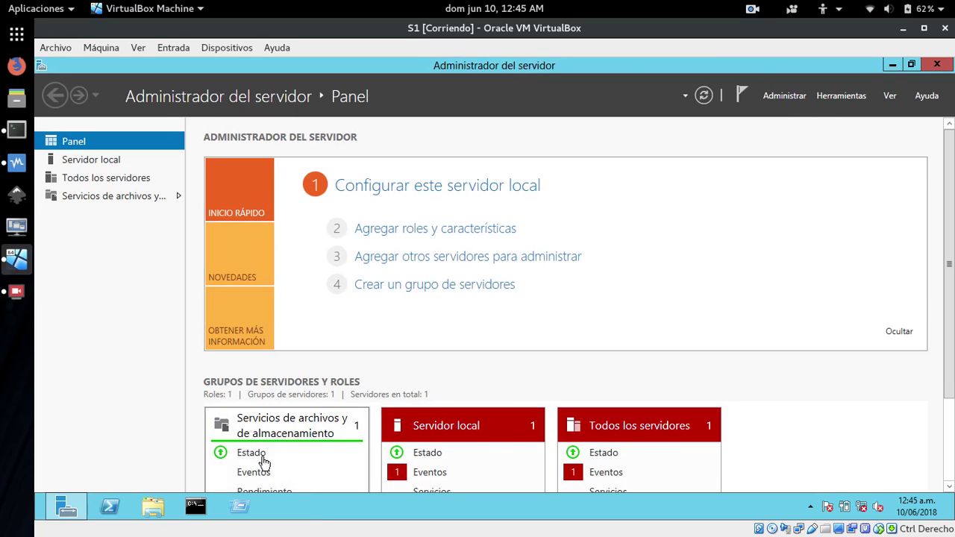
left_click(151, 510)
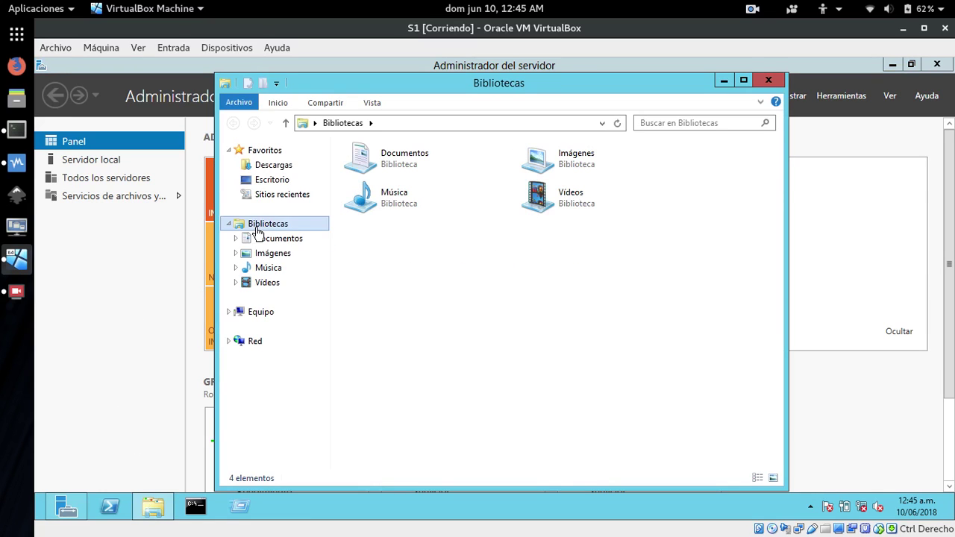
right_click(261, 317)
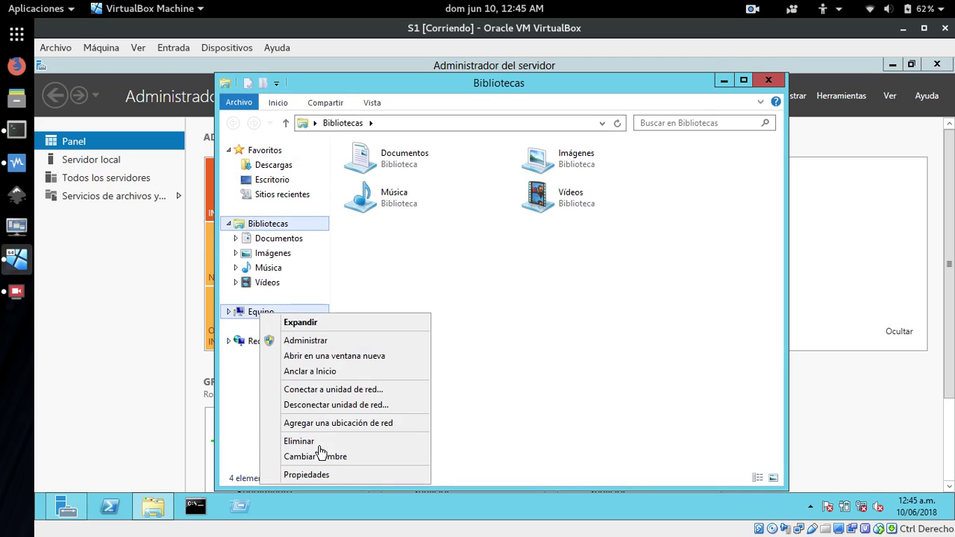
left_click(311, 477)
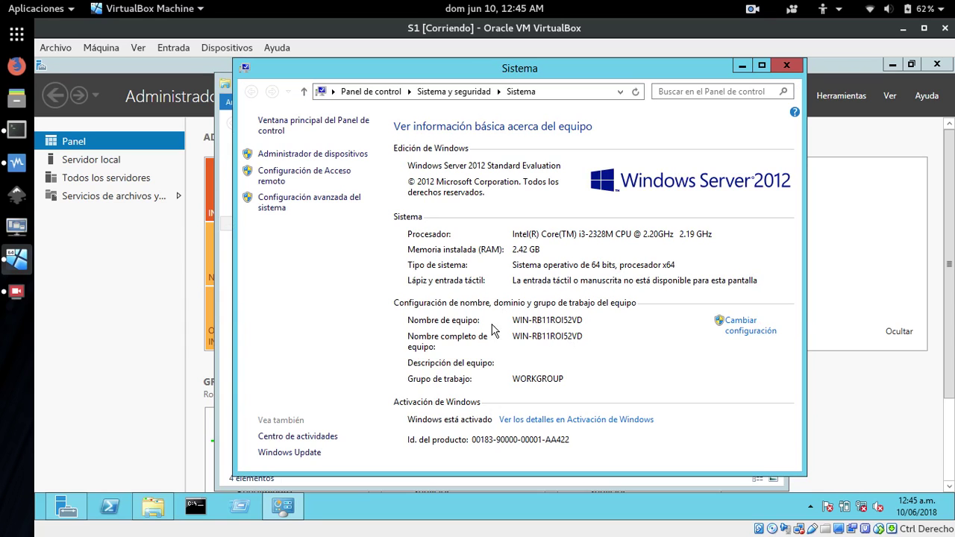
Rename the computer from WIN-RB11ROI52VD to S1 and restart the server now.
left_click(749, 323)
left_click(361, 321)
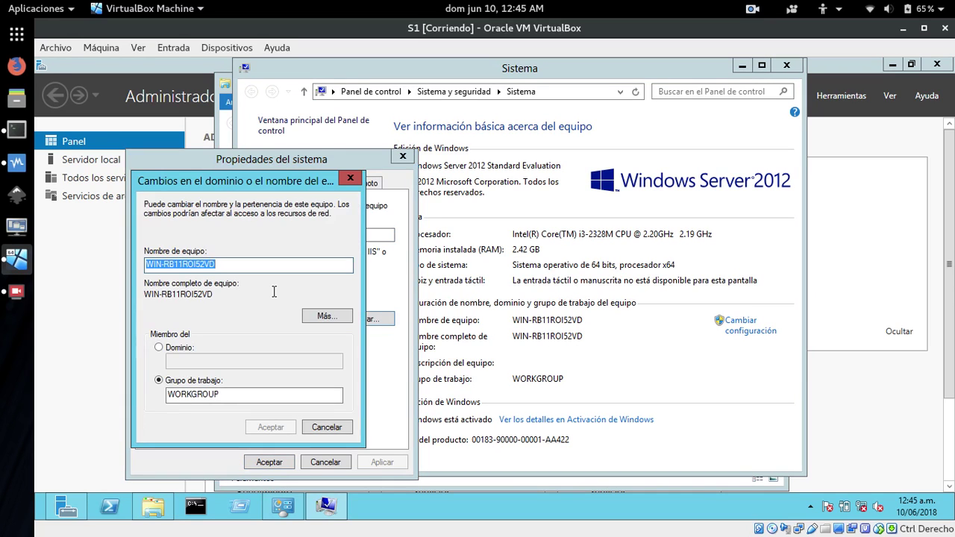
key("BackSpace")
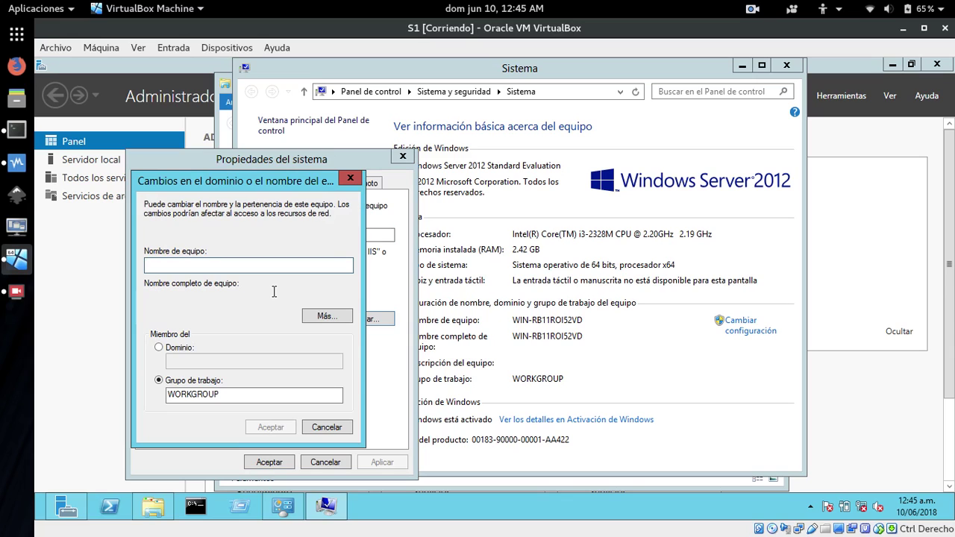
type("S1")
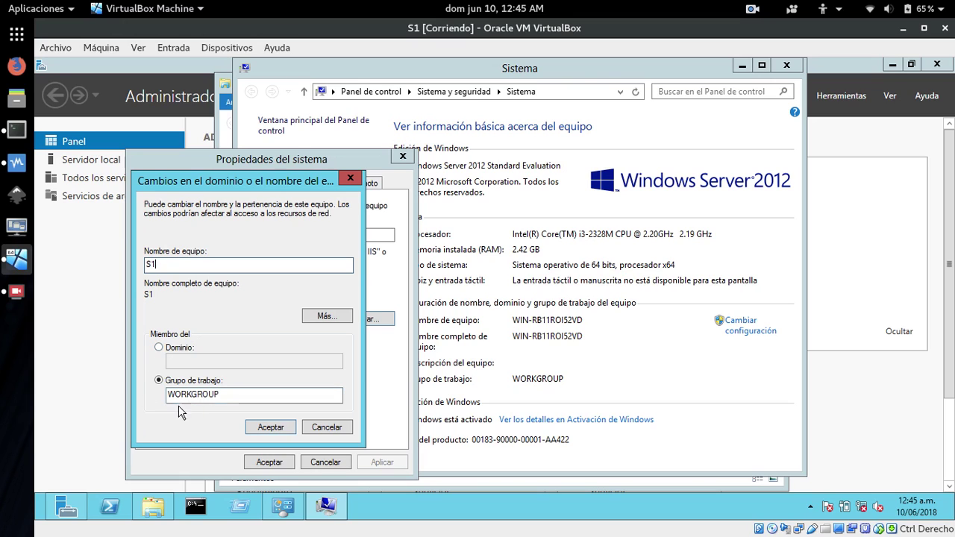
left_click(258, 432)
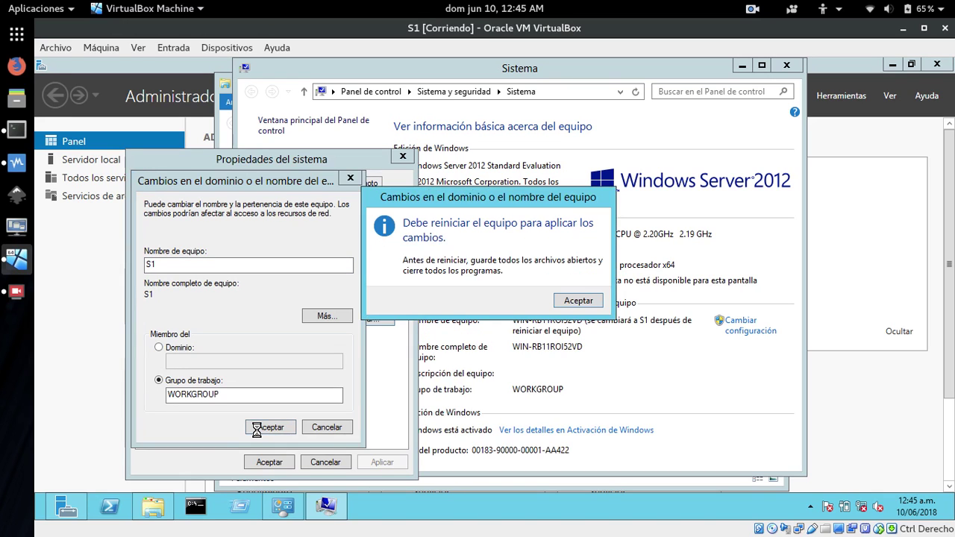
left_click(585, 303)
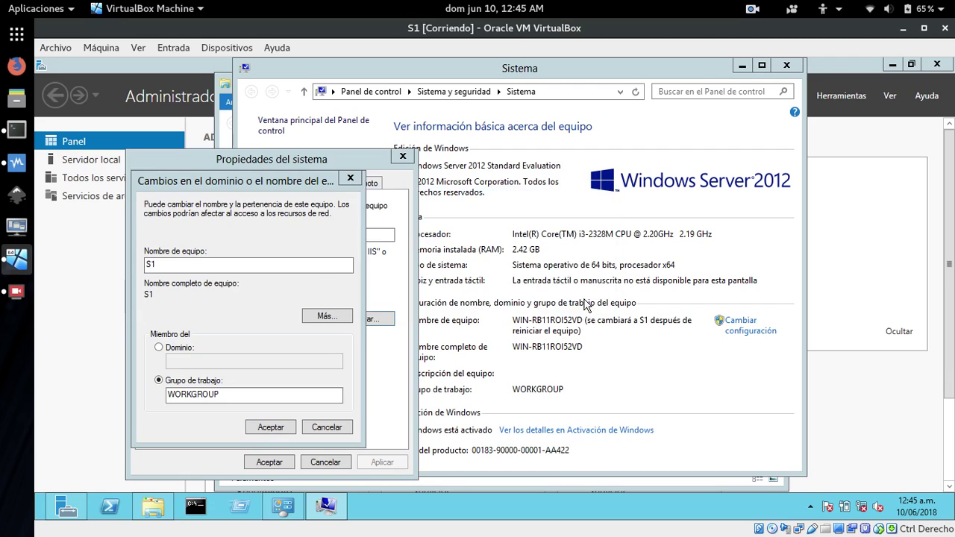
left_click(269, 463)
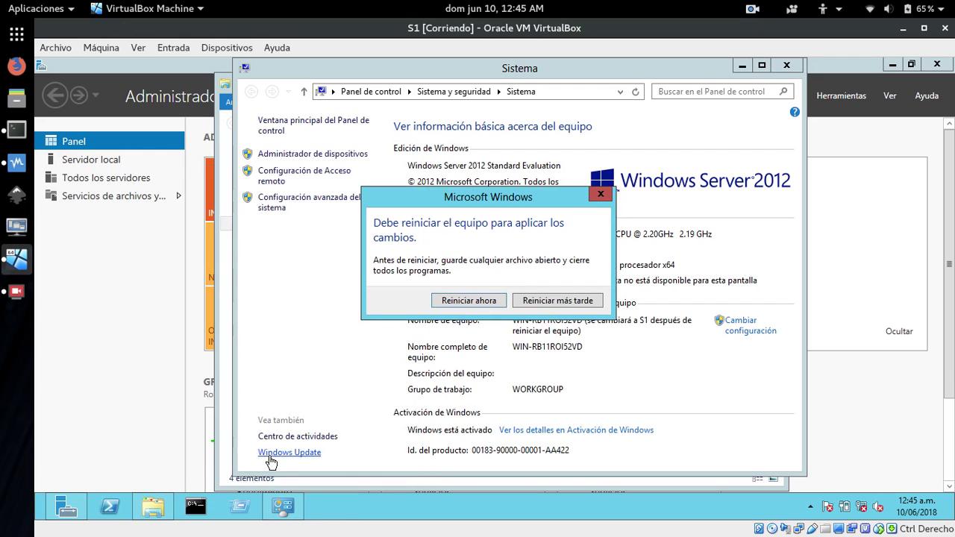
left_click(475, 306)
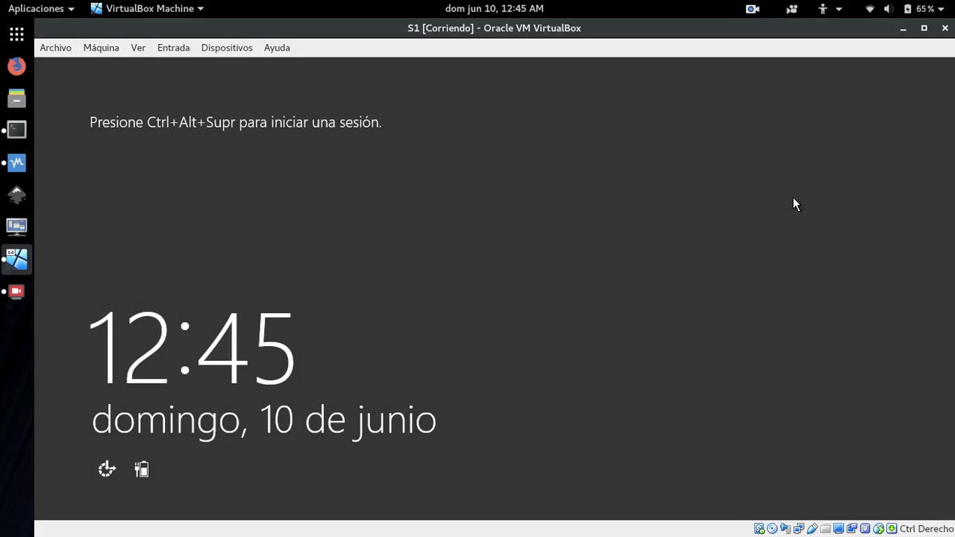
Press Ctrl+Alt+Del and sign in with the Administrador password.
key("ctrl+Delete")
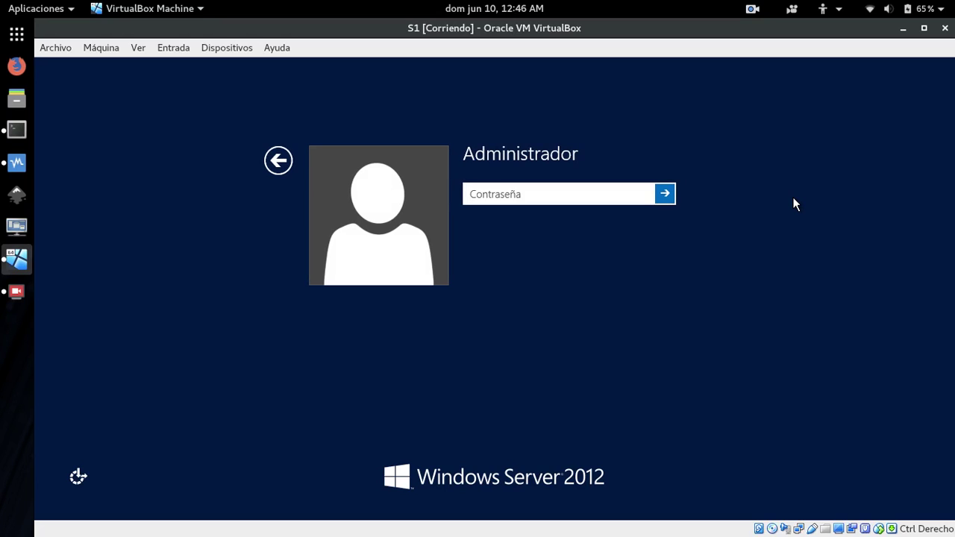
type("********")
key("Return")
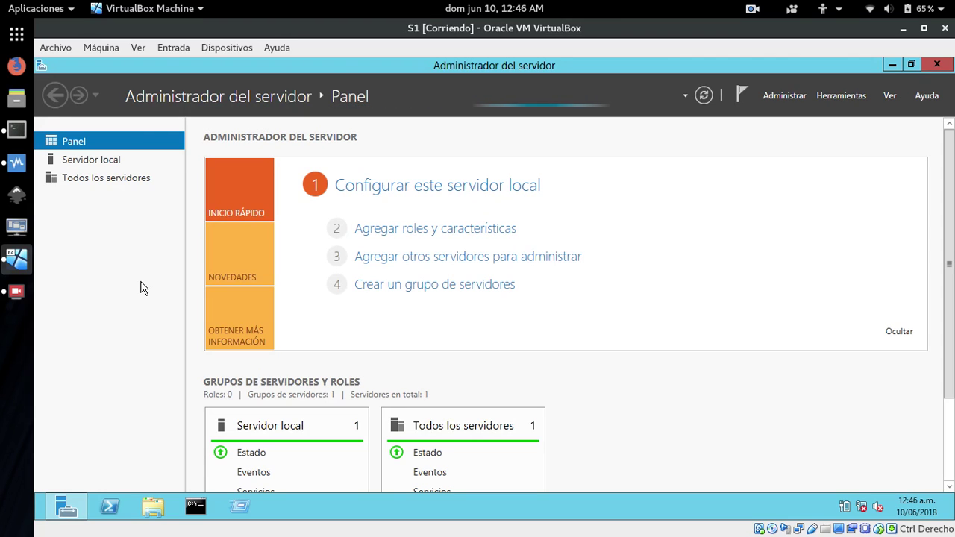
Run ipconfig in Command Prompt to verify 172.29.102.2 / 255.255.0.0, then minimize it.
left_click(195, 506)
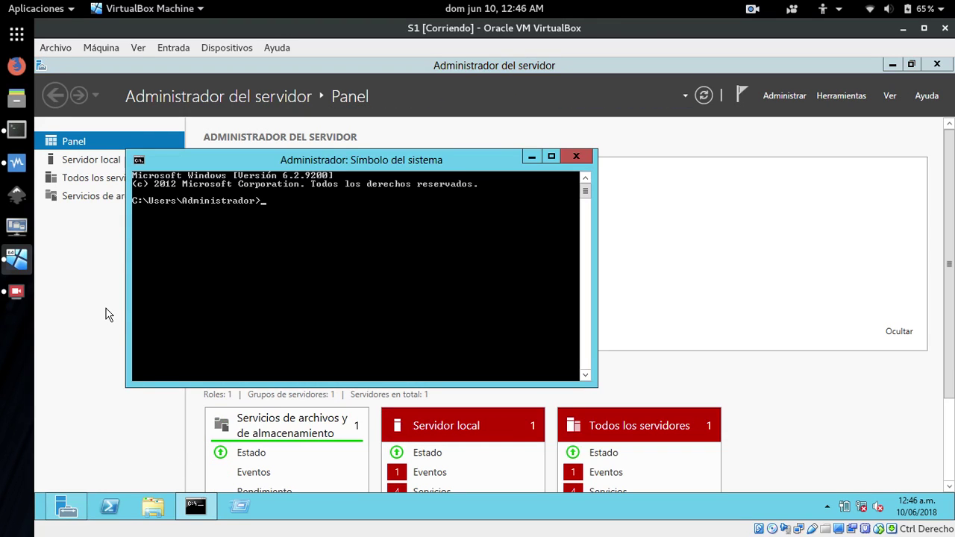
type("ipconfig")
key("Return")
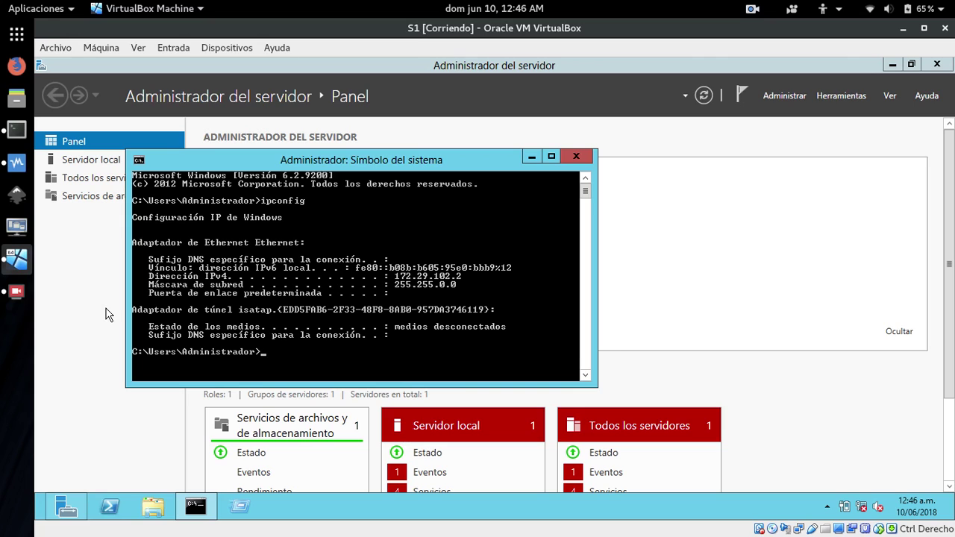
left_click(531, 157)
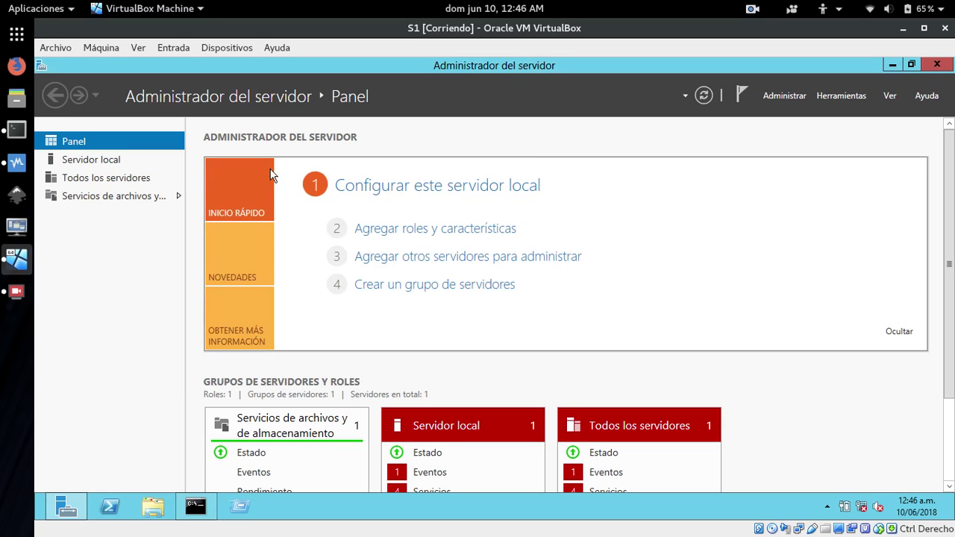
Start the Add Roles and Features wizard and advance to the server roles list.
left_click(396, 231)
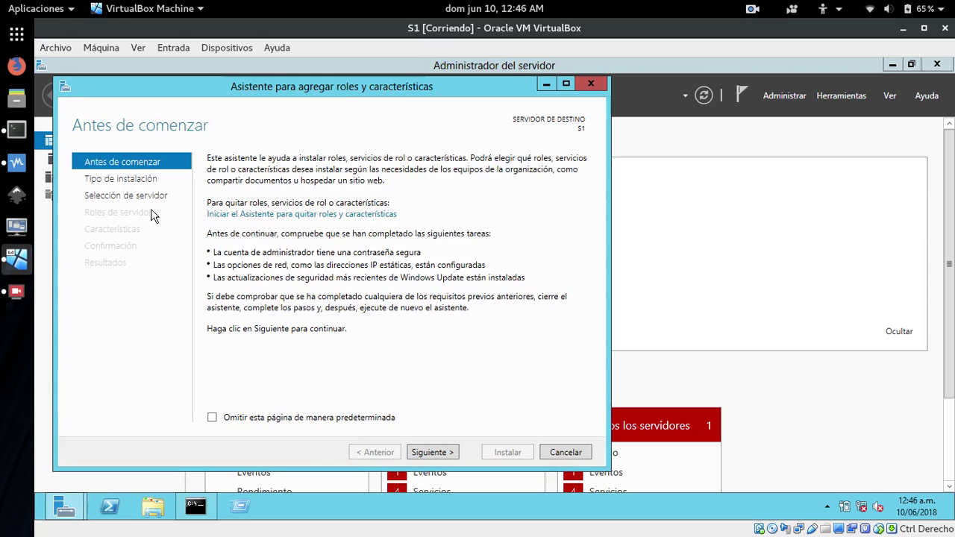
left_click(431, 455)
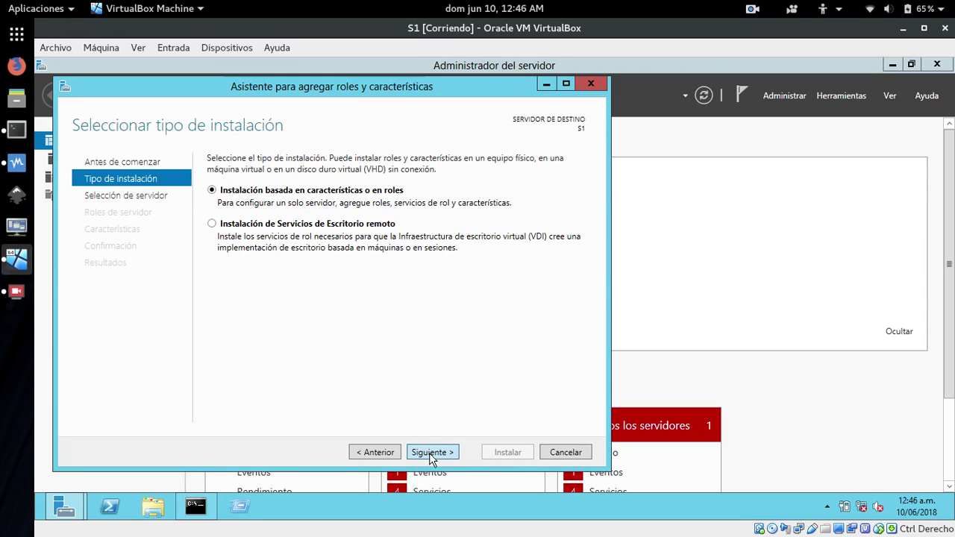
left_click(431, 455)
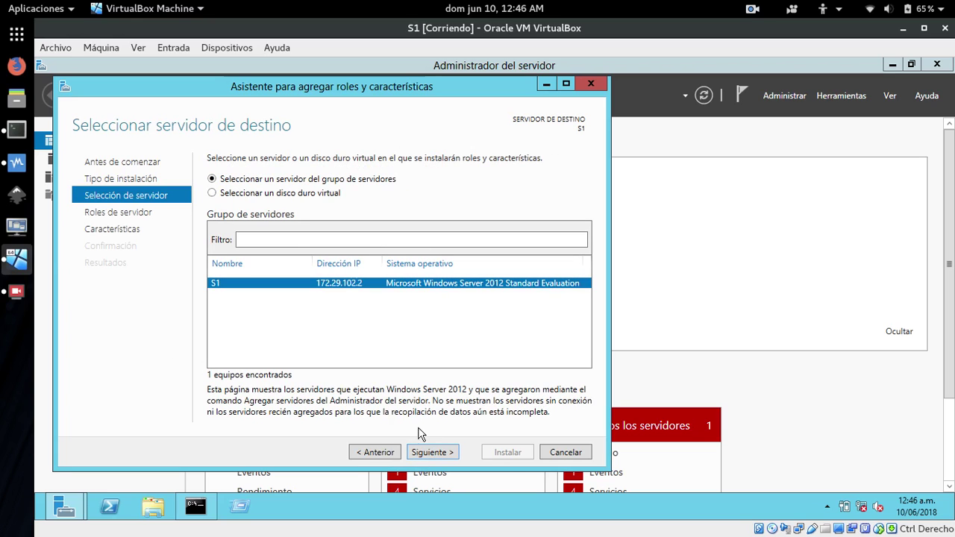
left_click(429, 455)
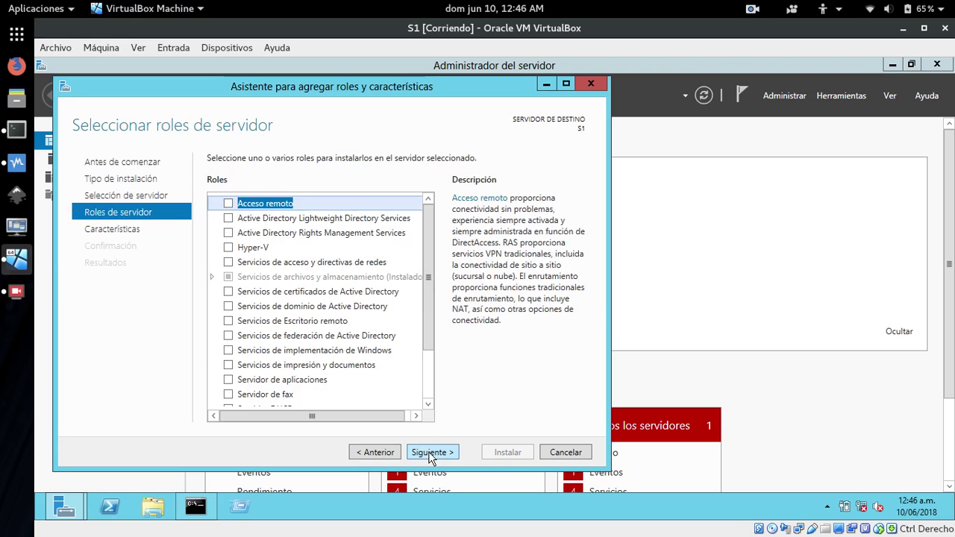
left_click_drag(428, 301, 439, 368)
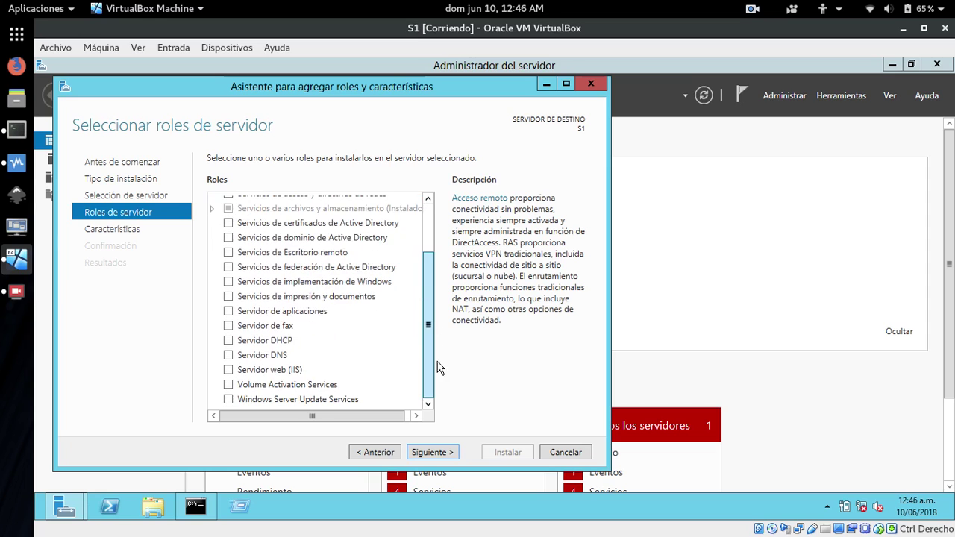
left_click_drag(430, 329, 435, 239)
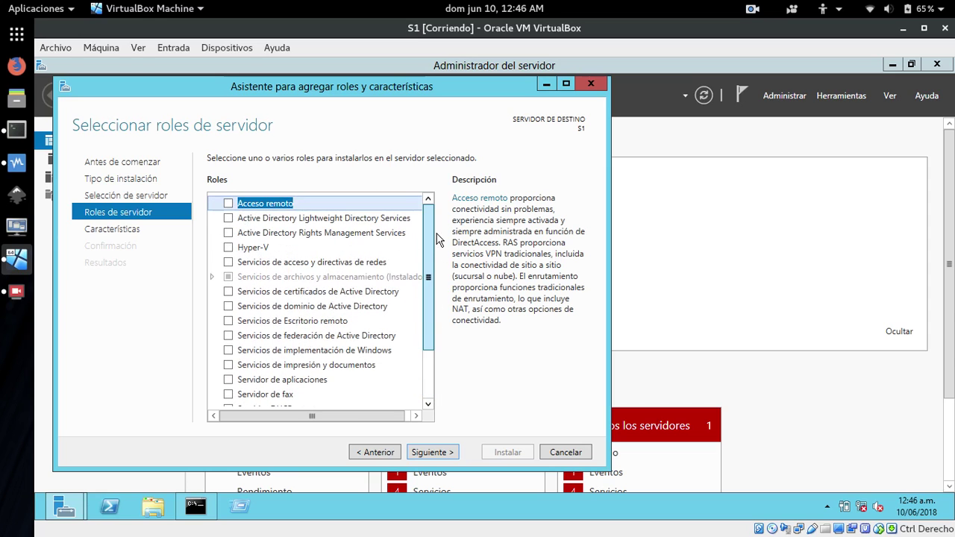
Select Servicios de dominio de Active Directory with its management features and install.
left_click(229, 307)
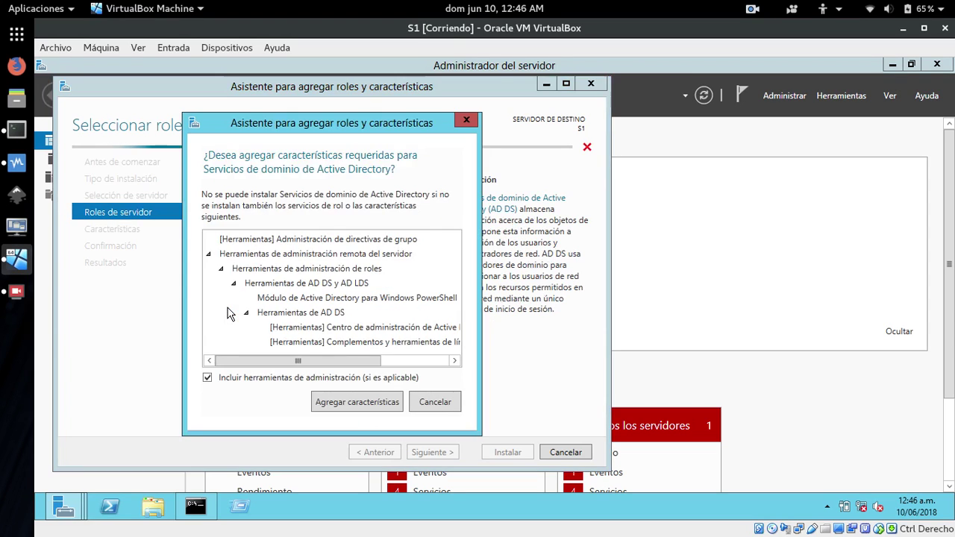
left_click(331, 400)
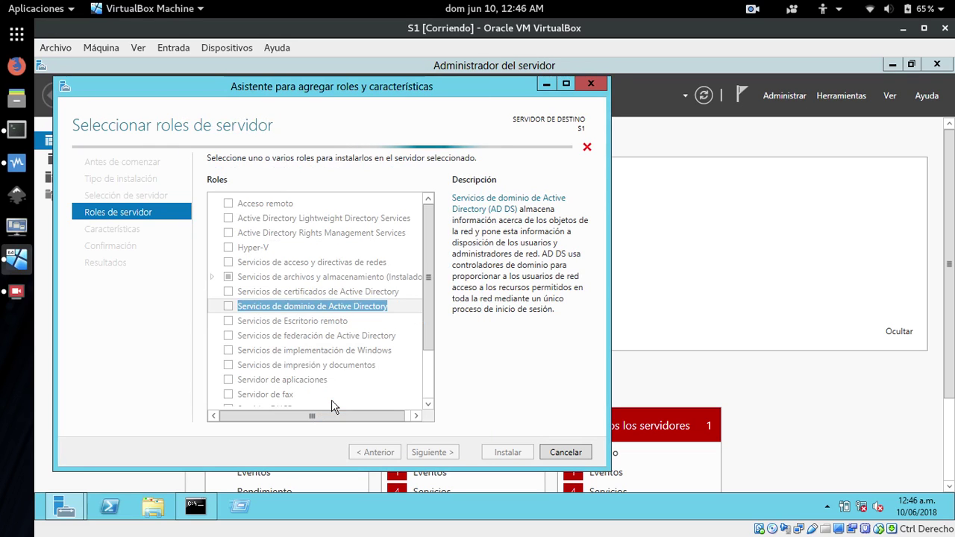
left_click(430, 453)
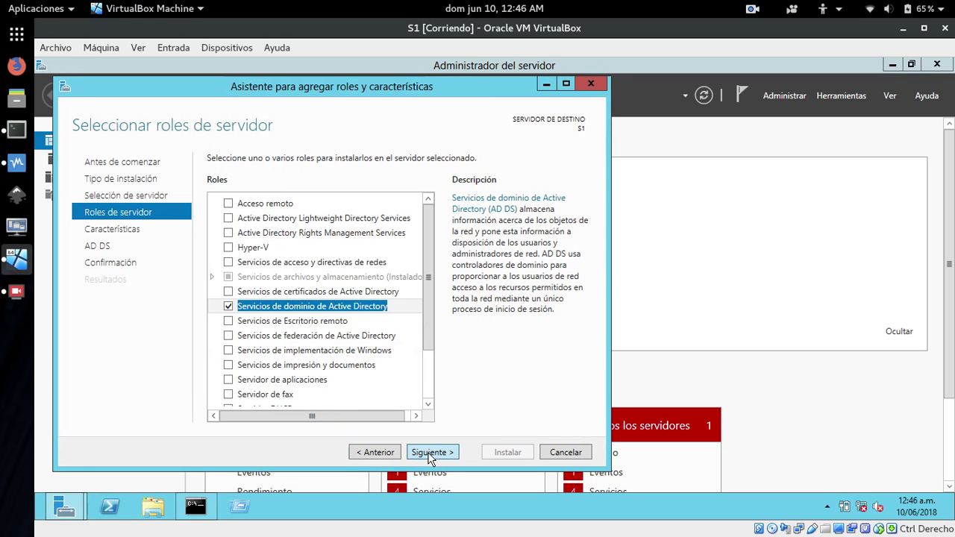
left_click(430, 453)
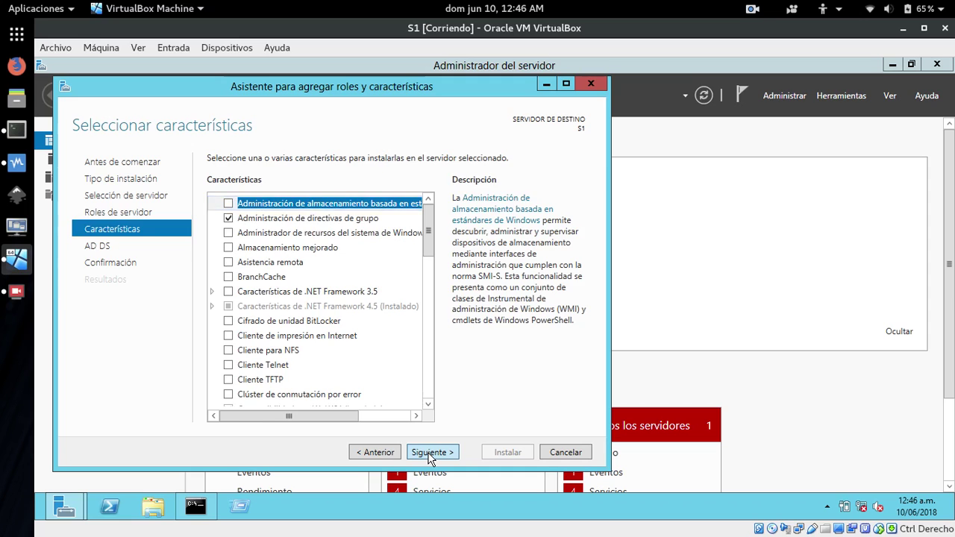
left_click(429, 453)
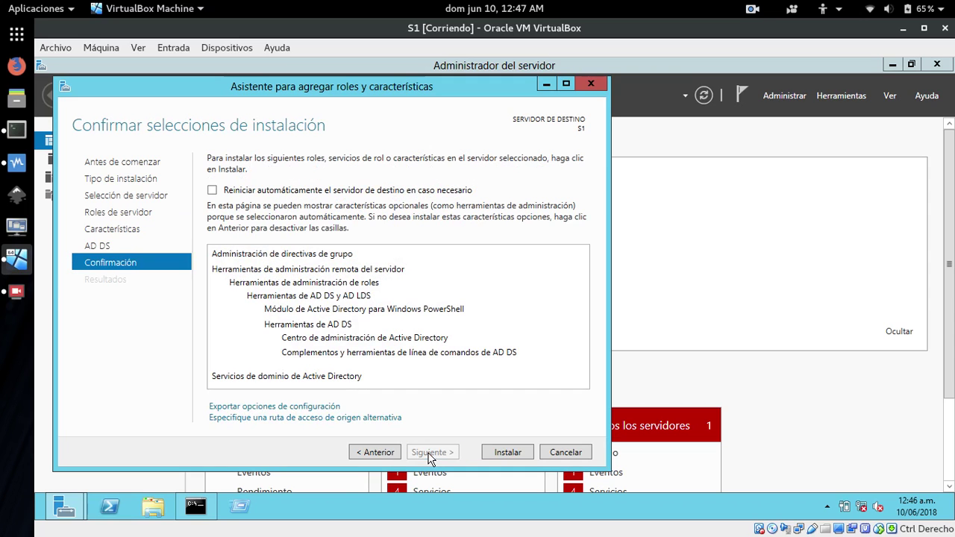
left_click(502, 453)
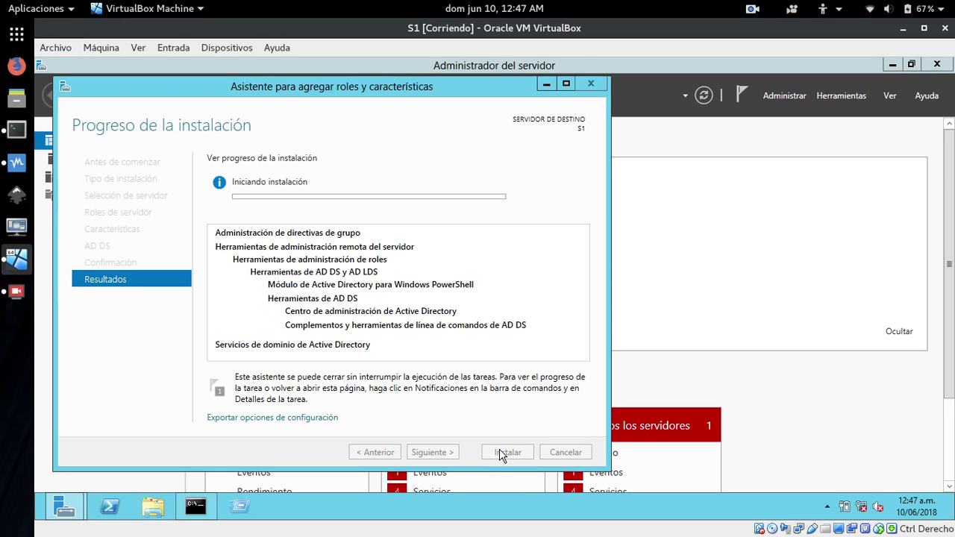
Close the host Terminal window while the AD DS installation runs on S1.
left_click(17, 131)
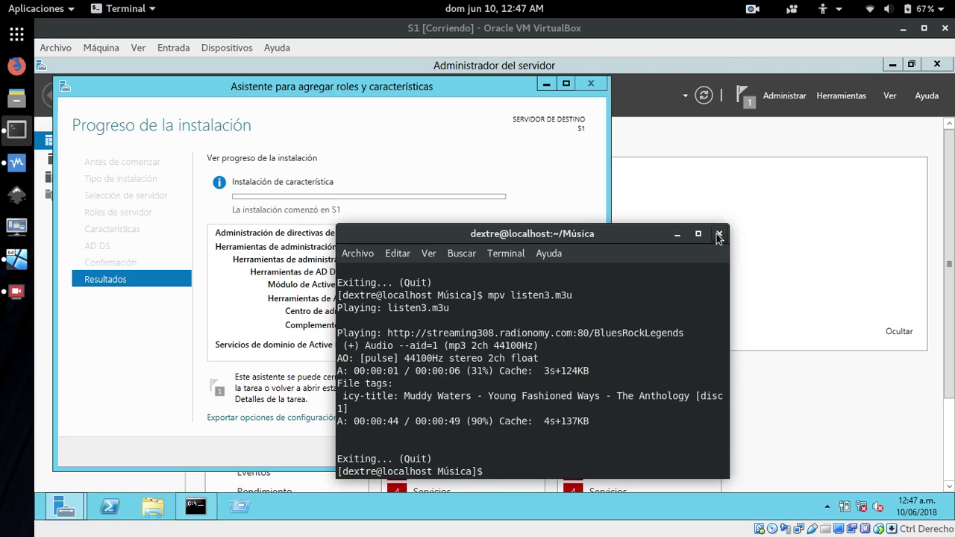
left_click(719, 234)
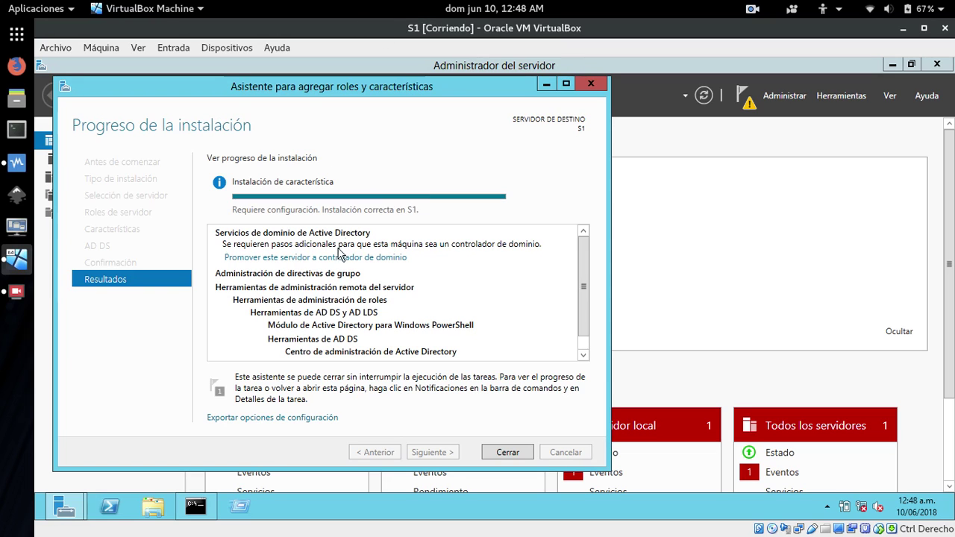
Launch domain controller promotion, choose 'Agregar un nuevo bosque' and start typing asadextre.com.
left_click(296, 258)
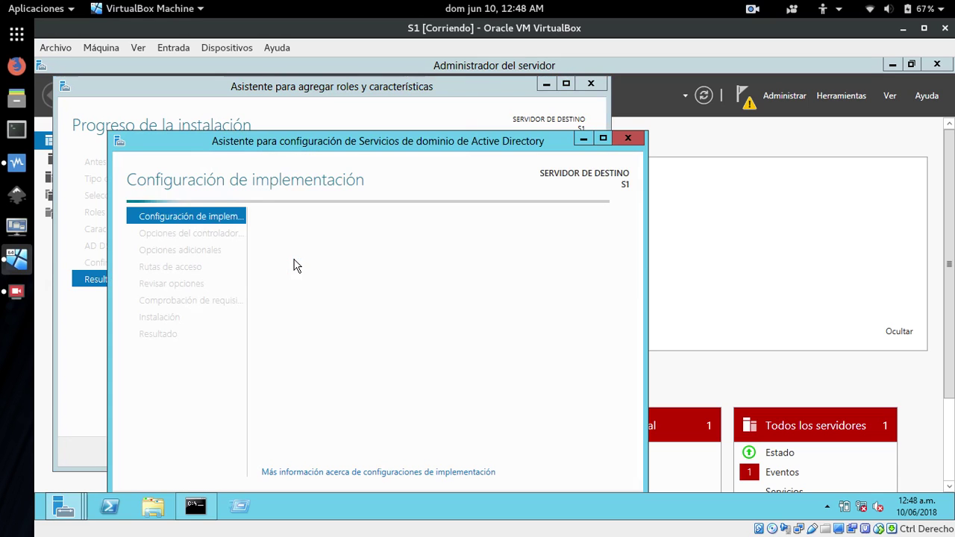
left_click_drag(383, 141, 423, 104)
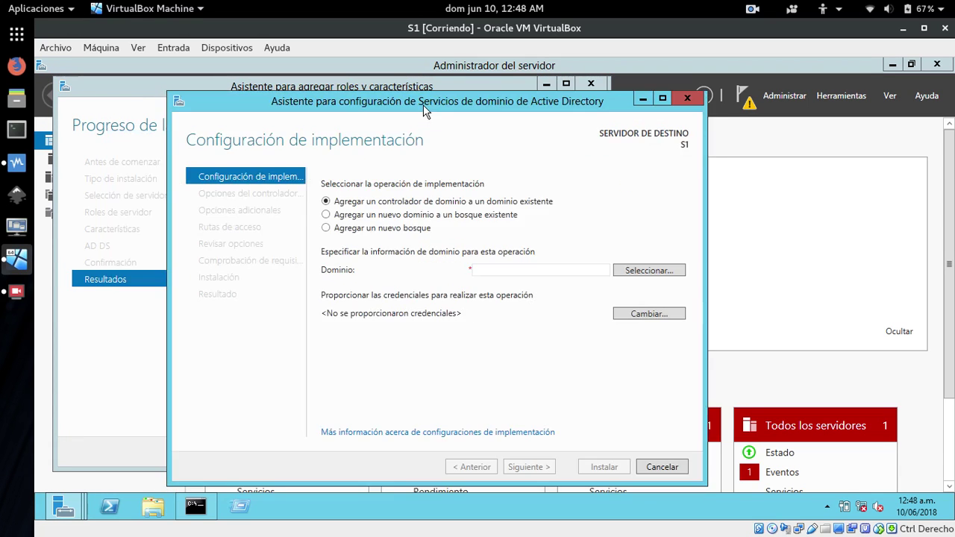
left_click(326, 228)
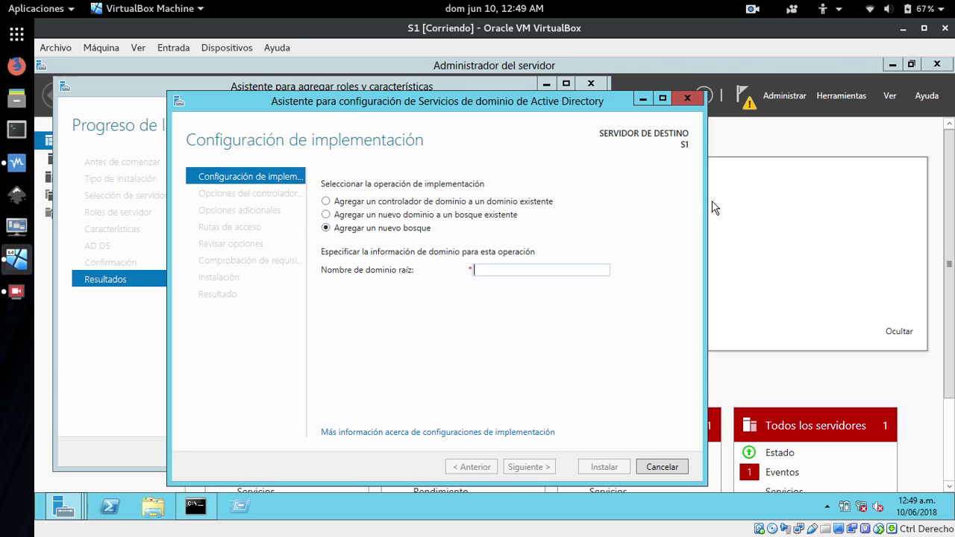
type("asadextre.com")
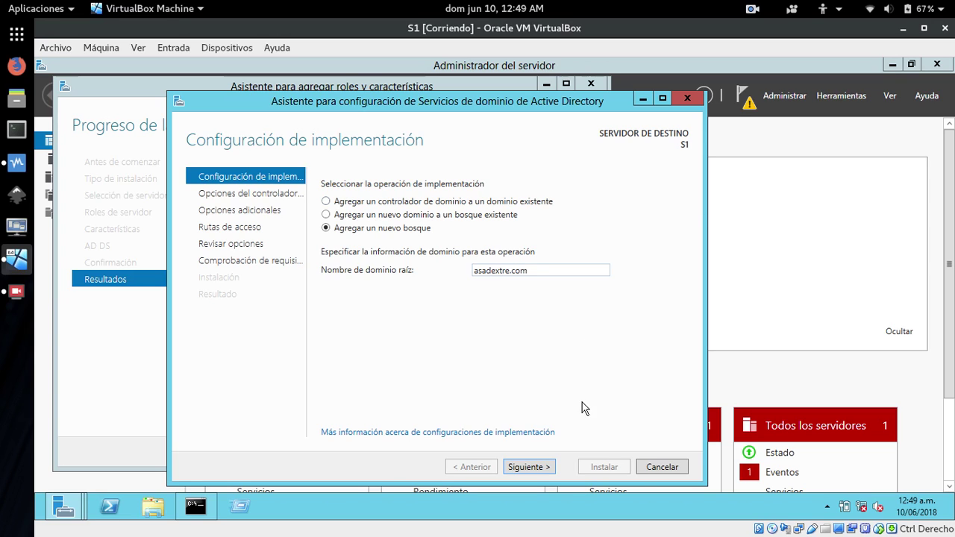
Enter and confirm the DSRM password, then continue to the DNS Options page.
left_click(527, 468)
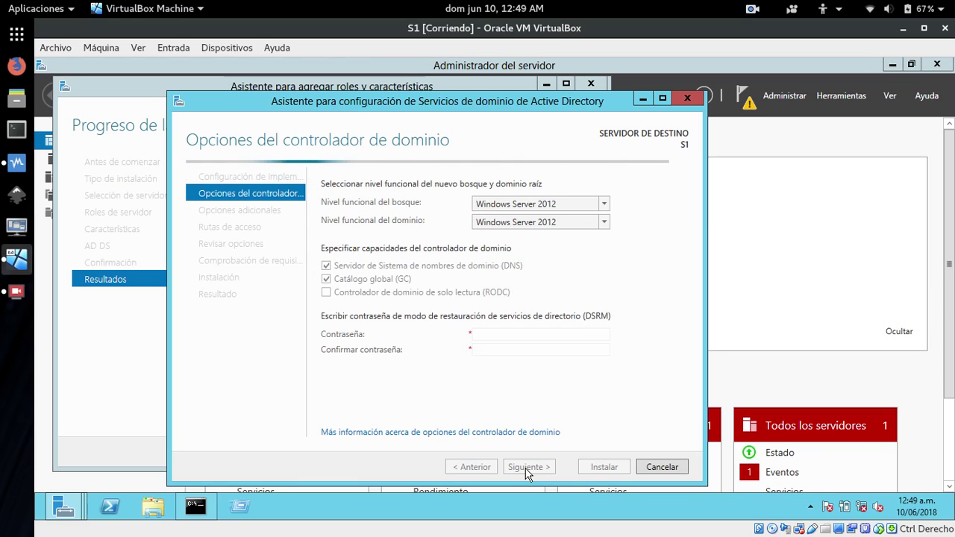
left_click(492, 335)
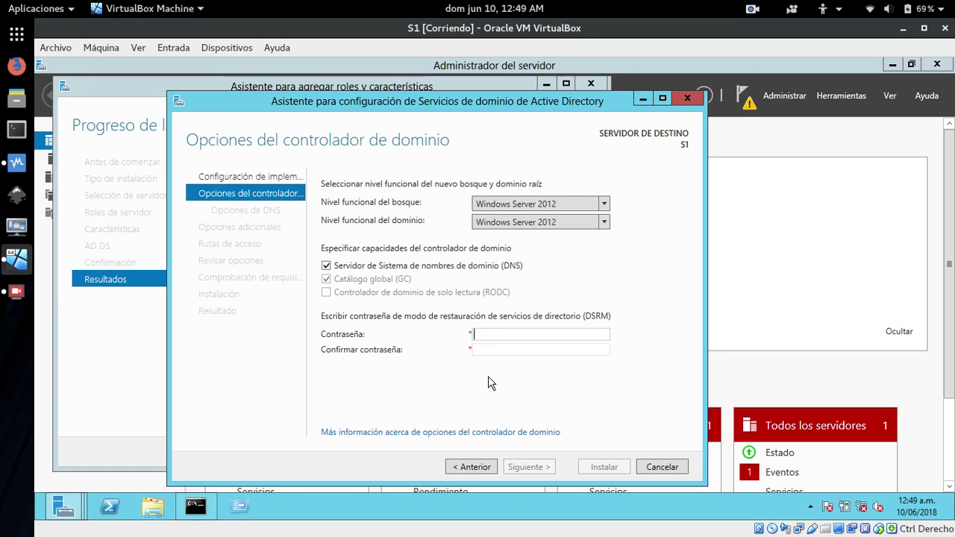
type("*********")
key("Tab")
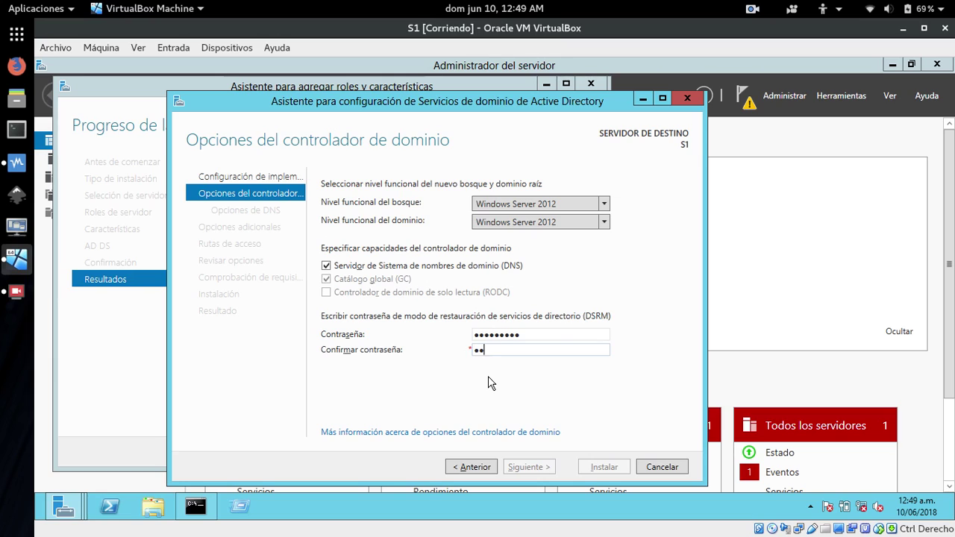
type("*********")
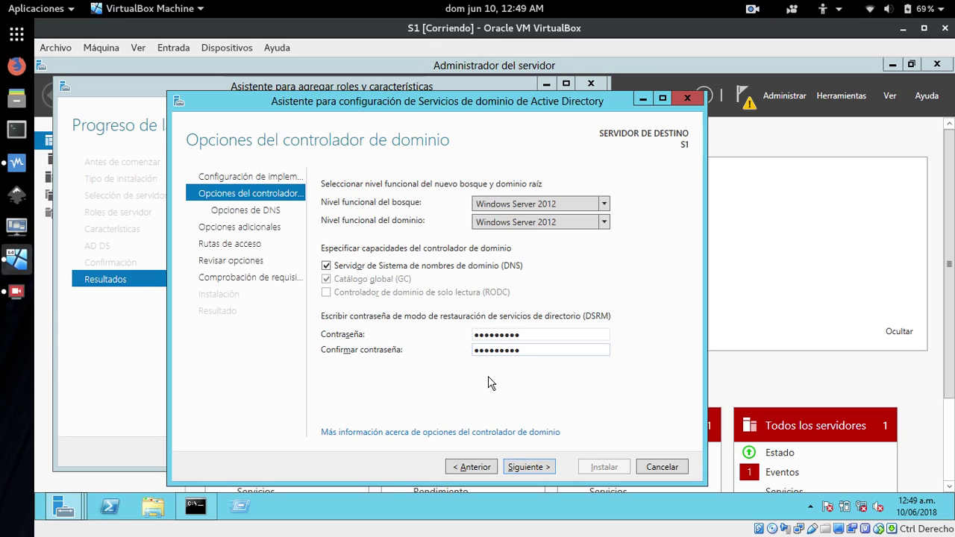
left_click(519, 468)
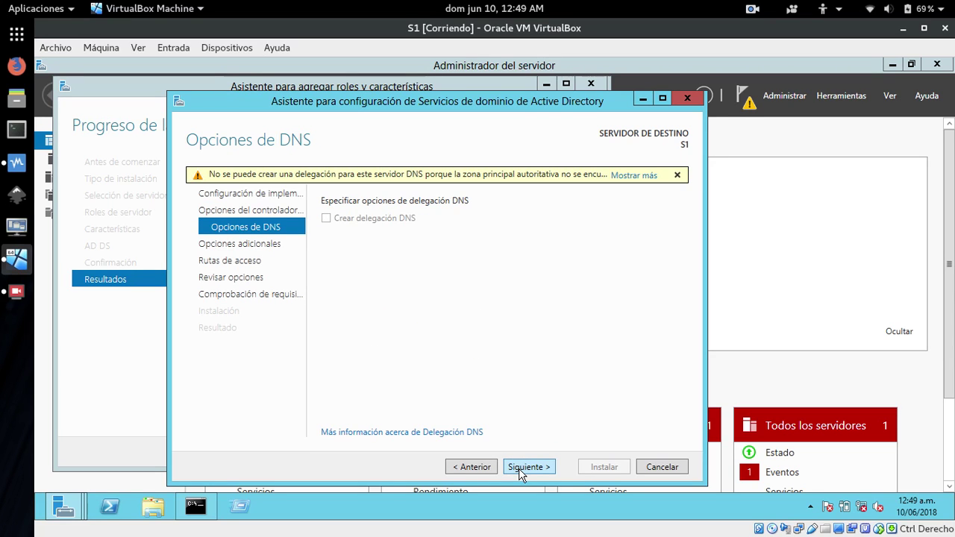
Keep NetBIOS name ASADEXTRE and the default database and log folders, then run the prerequisite check.
left_click(520, 470)
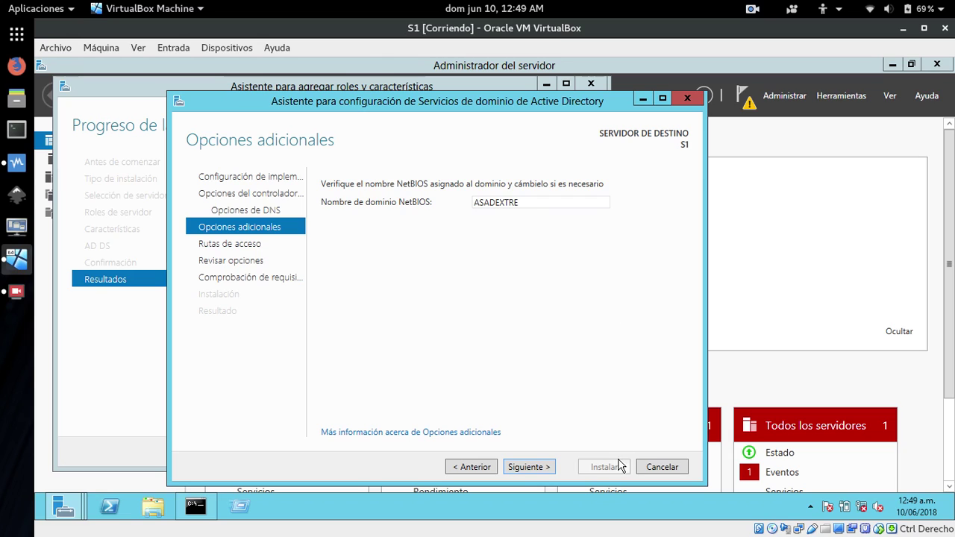
left_click(526, 467)
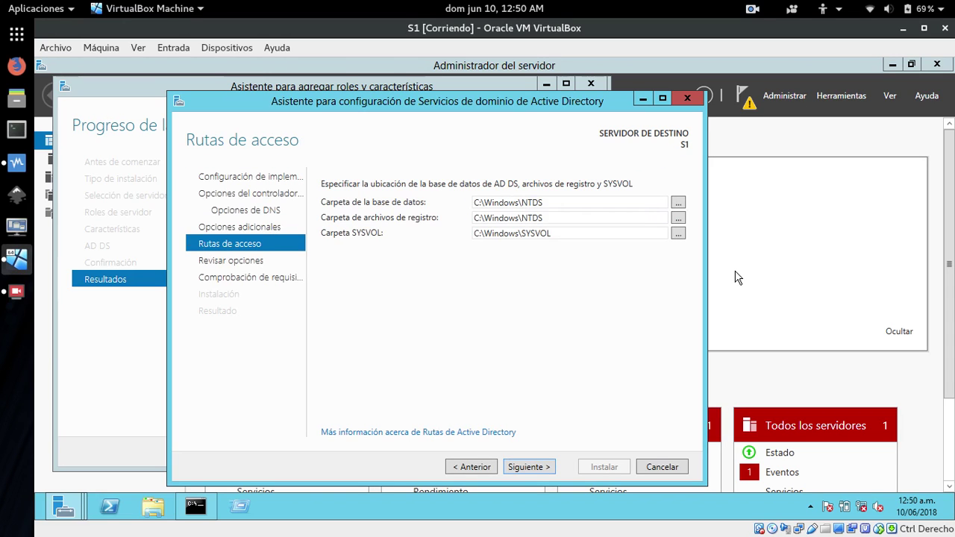
left_click(528, 467)
left_click(528, 468)
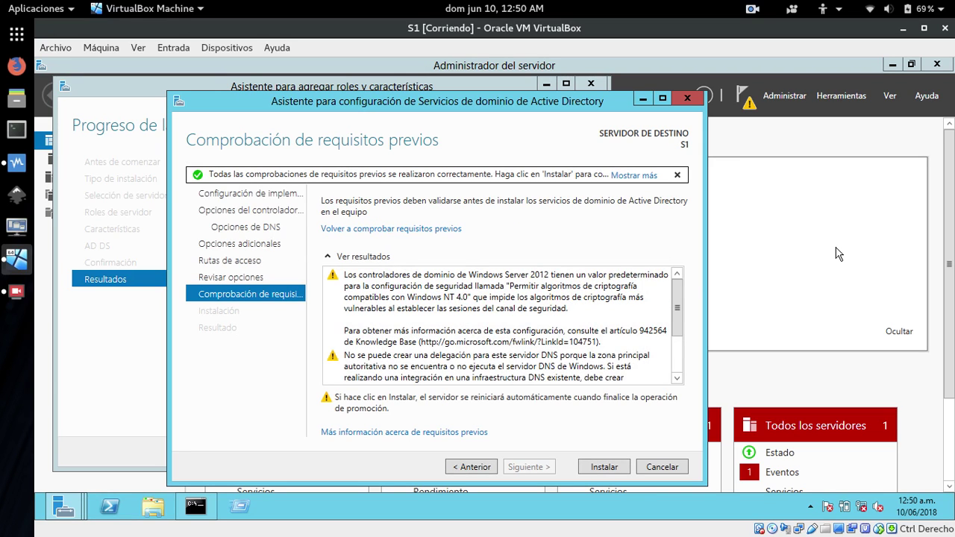
Install AD DS to promote the server to a domain controller for asadextre.com.
left_click(602, 467)
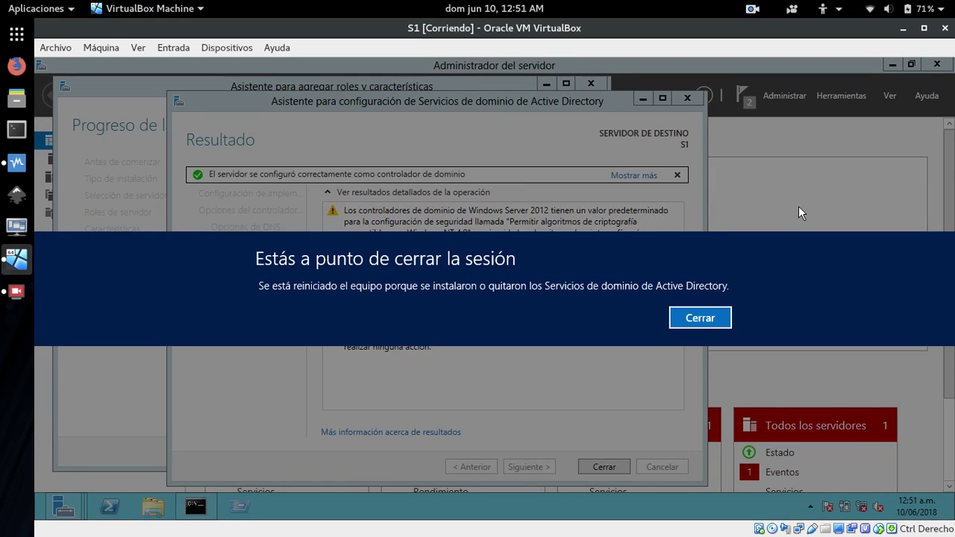
Dismiss the sign-out notice and raise the host sound volume slightly while the server reboots.
left_click(689, 320)
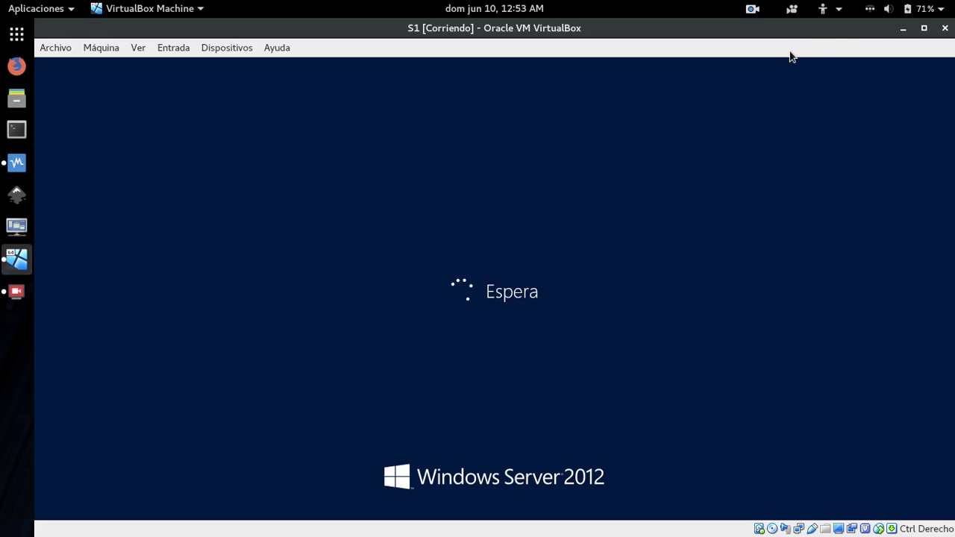
left_click(910, 11)
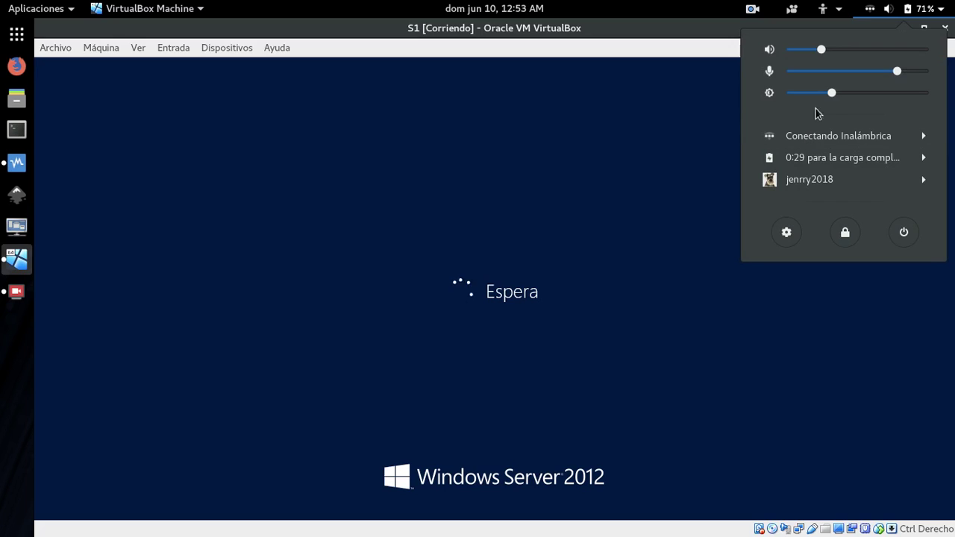
left_click(835, 49)
left_click(924, 12)
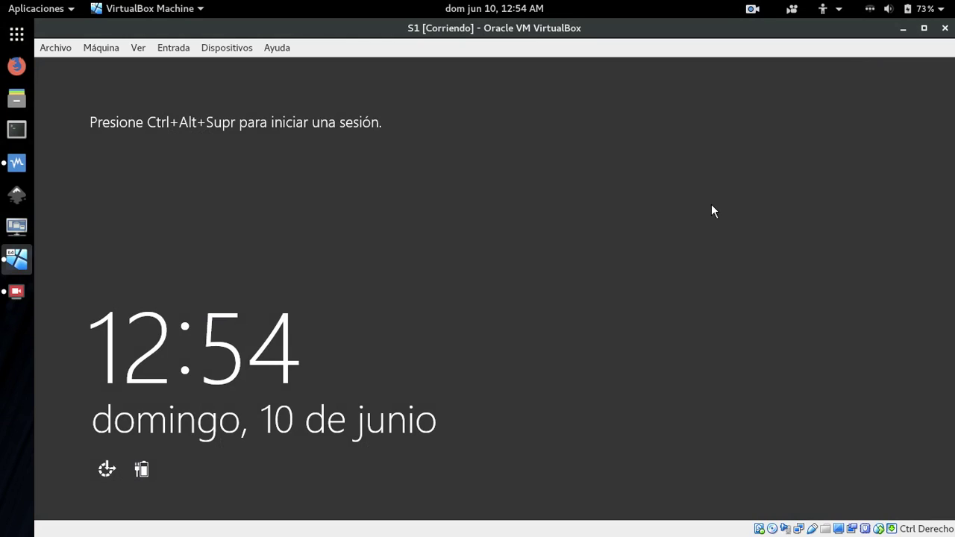
Sign in to the server as Administrador with the account password.
key("ctrl+alt+Delete")
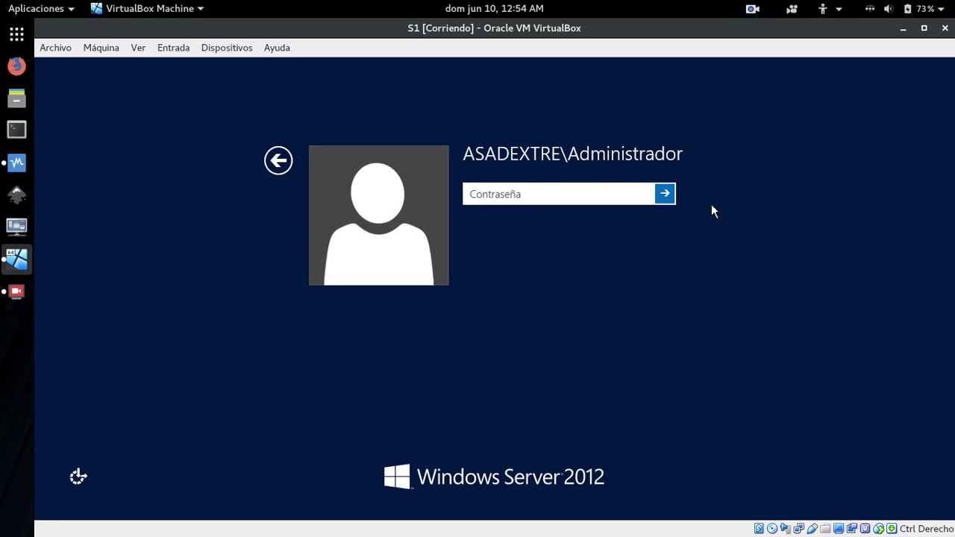
type("•••••••••")
key("Return")
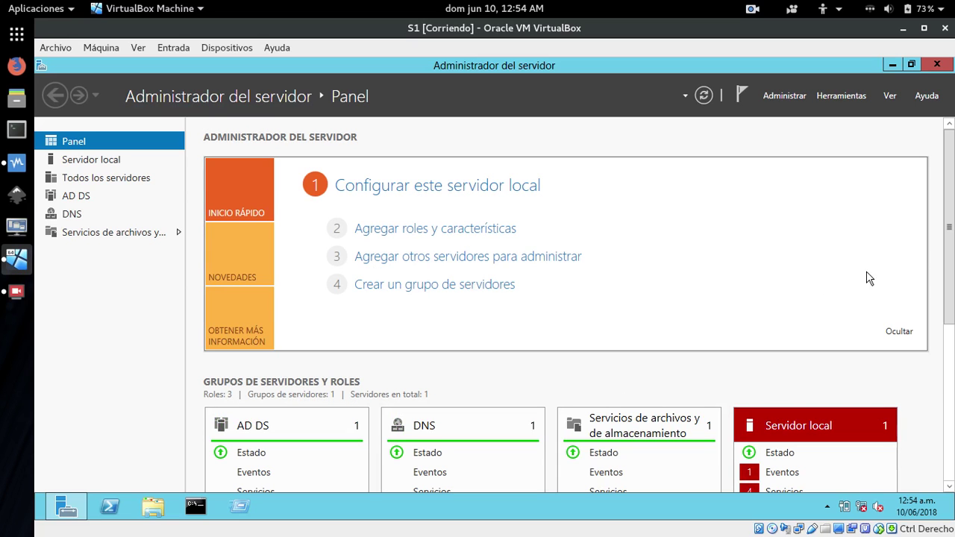
Show the Servidor local page in Server Manager with S1's domain and Ethernet address.
left_click_drag(948, 228, 950, 361)
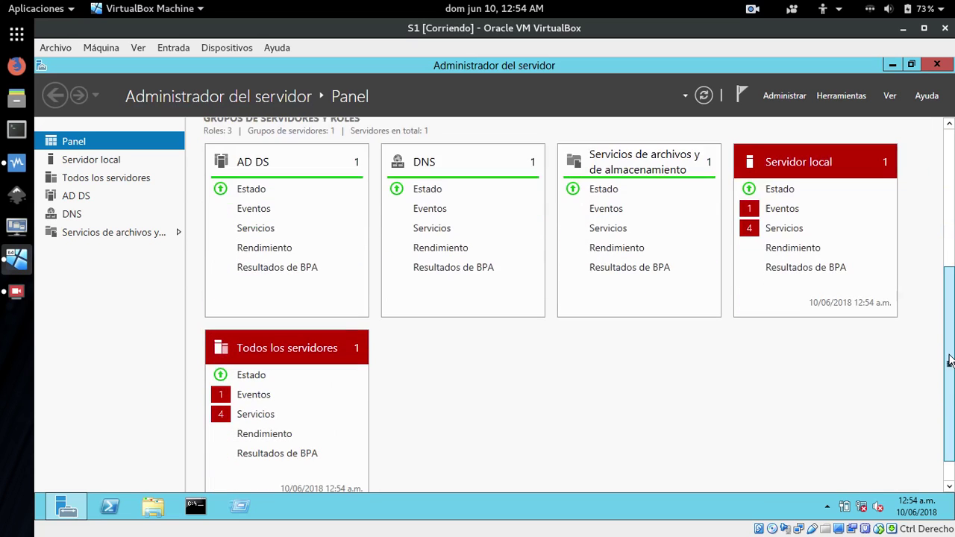
scroll(940, 269, "up", 5)
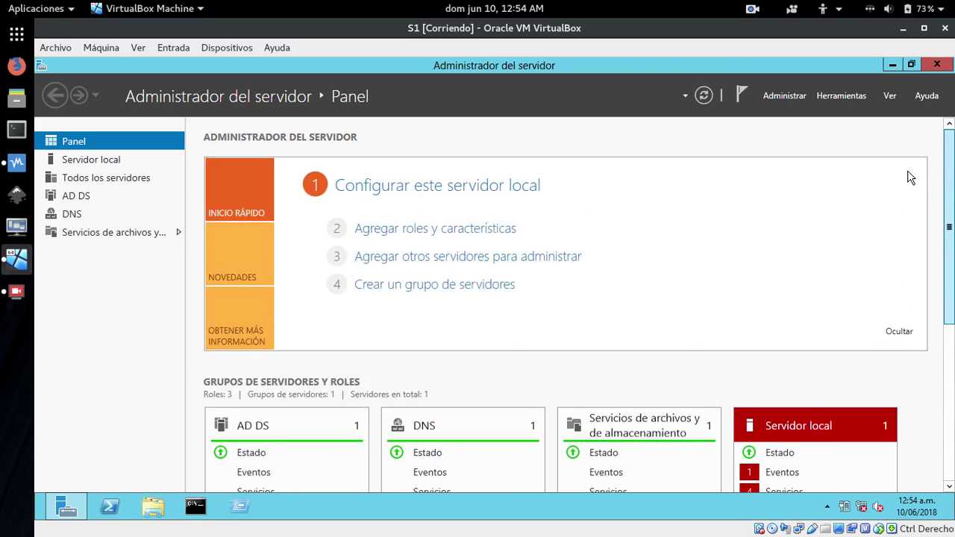
left_click(88, 164)
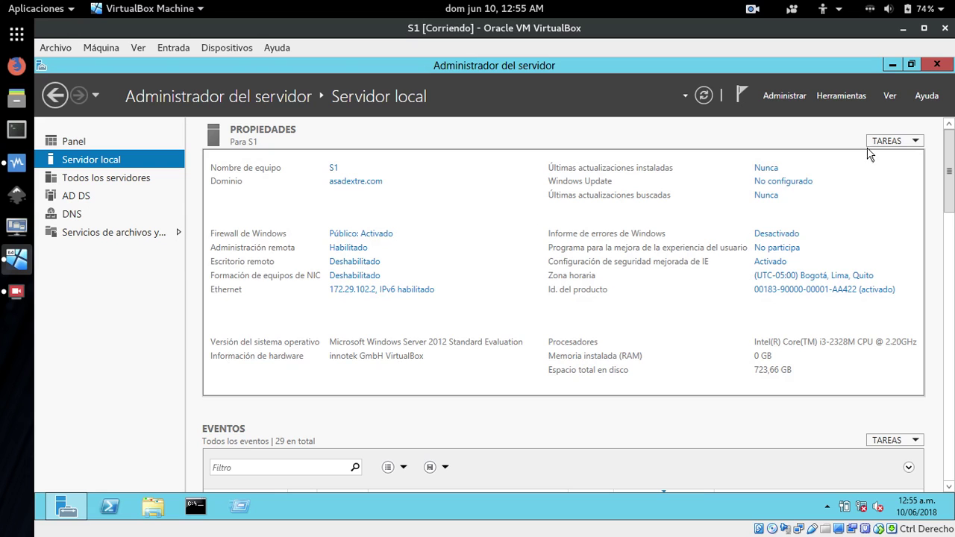
Minimize the S1 window and start serve2 with 'Inicio desacoplado' from the Iniciar dropdown.
left_click(903, 28)
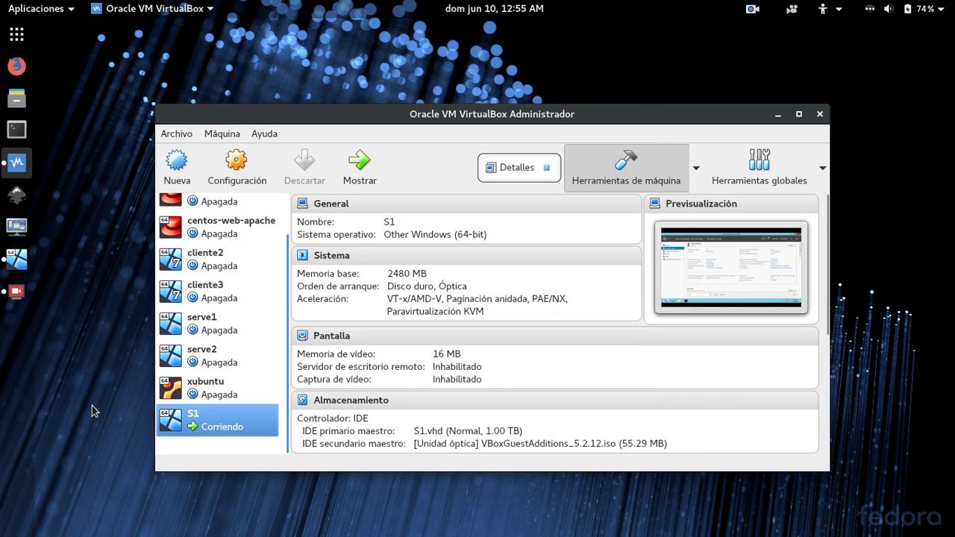
left_click(212, 356)
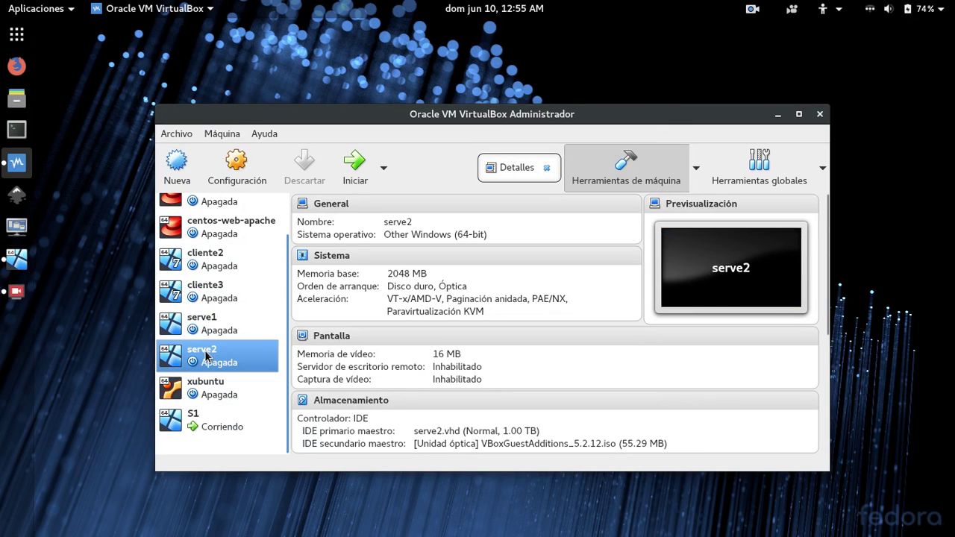
left_click(384, 168)
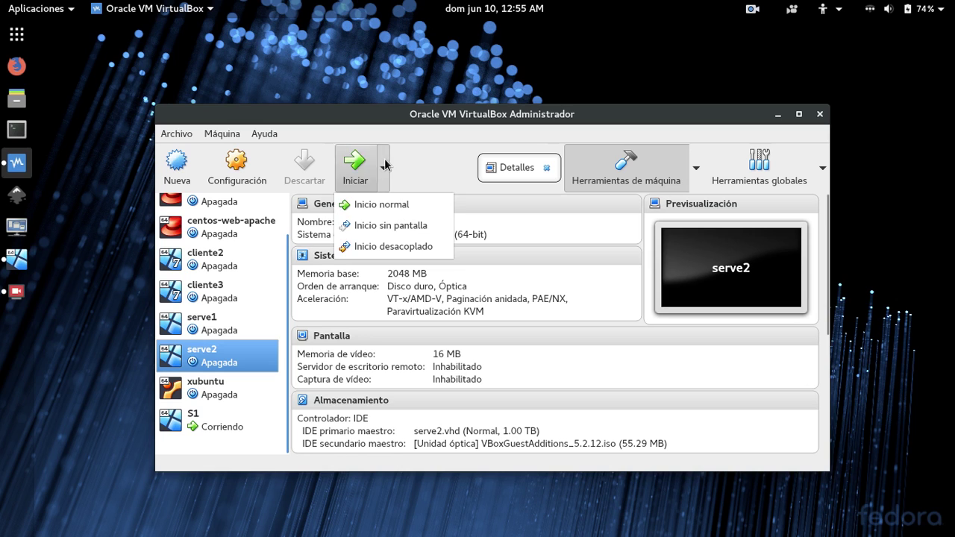
left_click(360, 249)
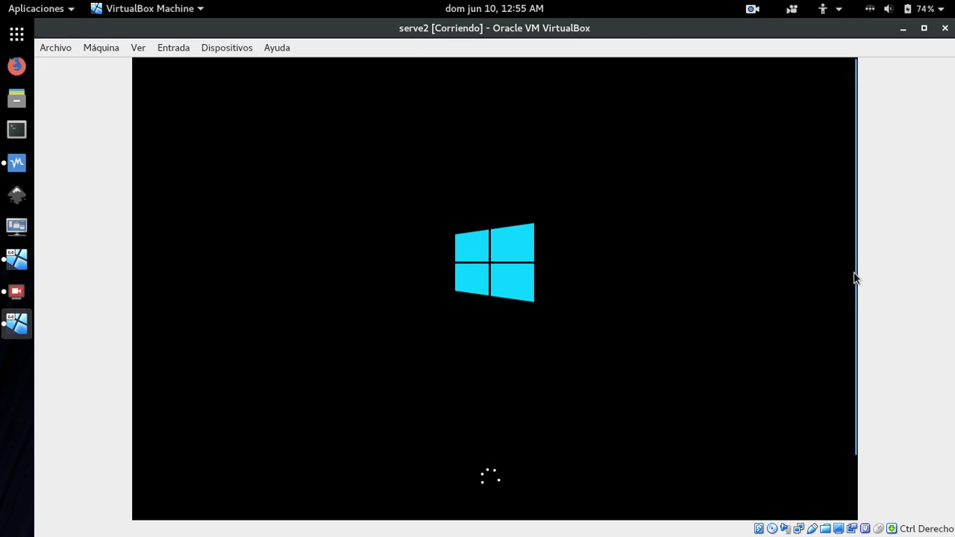
Open and close the host calendar panel while serve2 boots.
left_click_drag(855, 288, 859, 329)
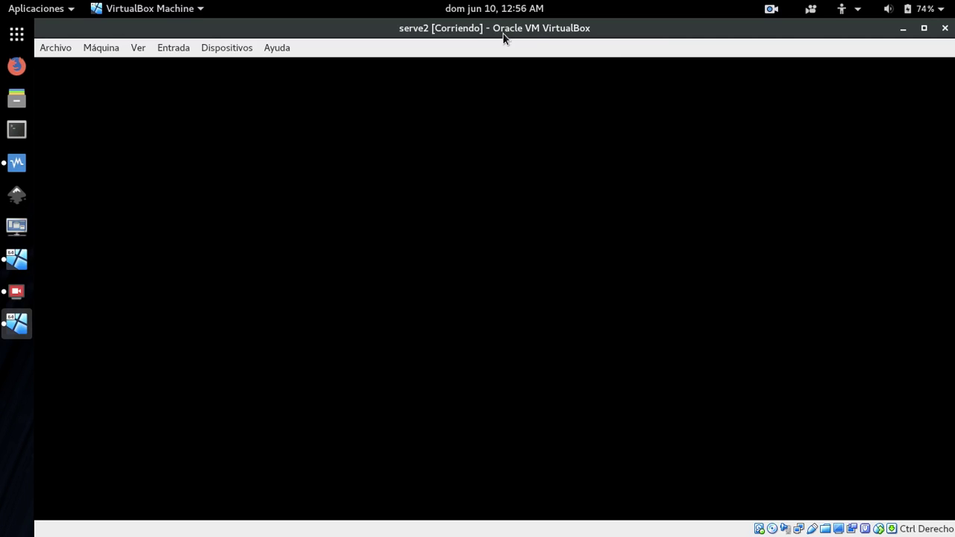
left_click(494, 15)
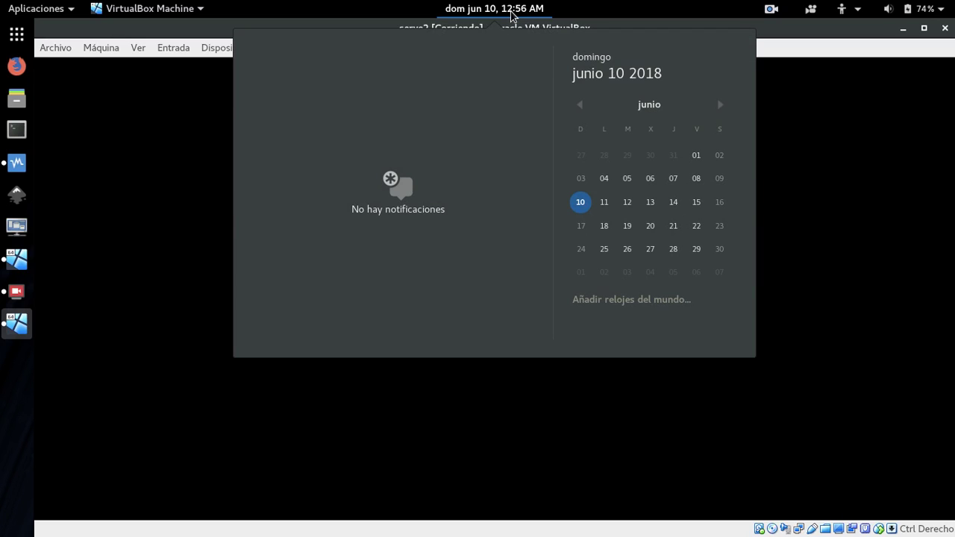
left_click(512, 15)
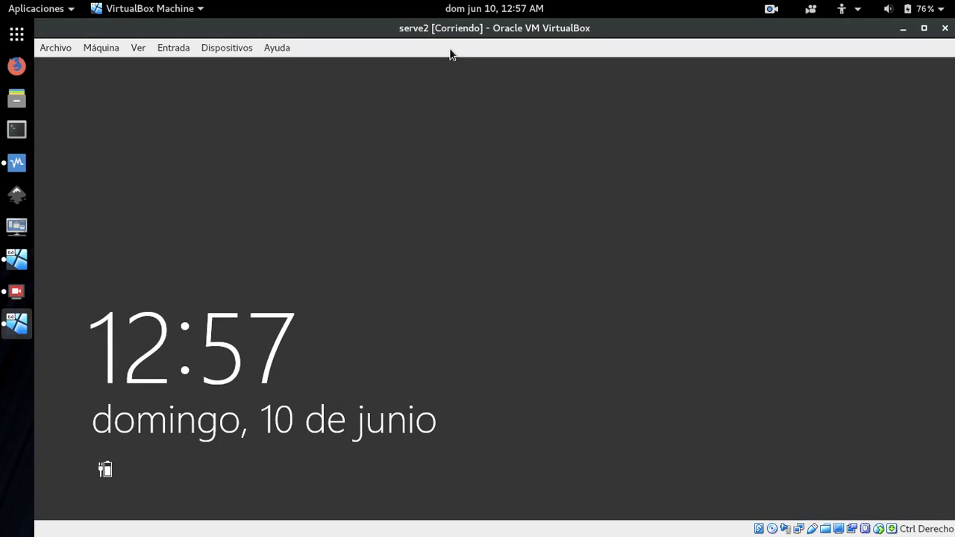
Sign in to serve2 as Administrador with the account password.
left_click(681, 210)
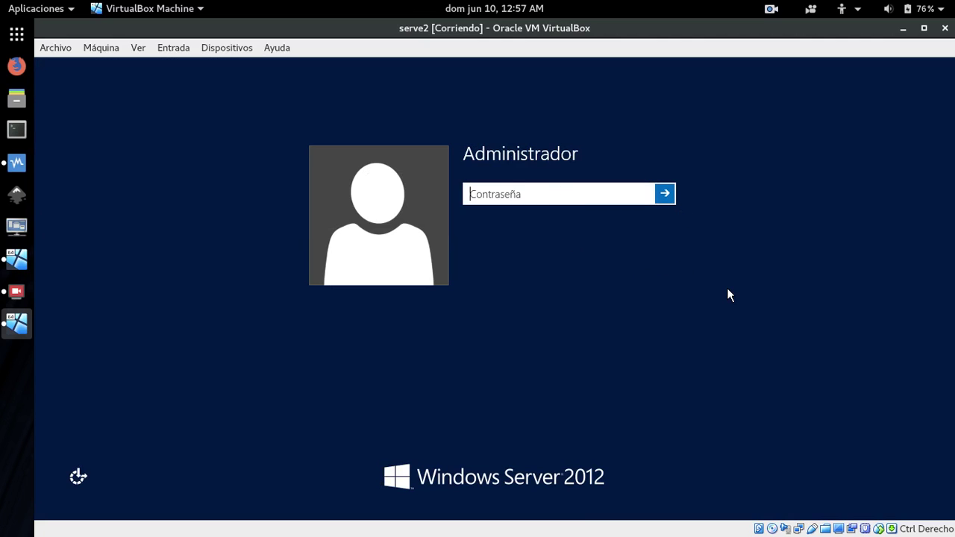
type("********")
key("Return")
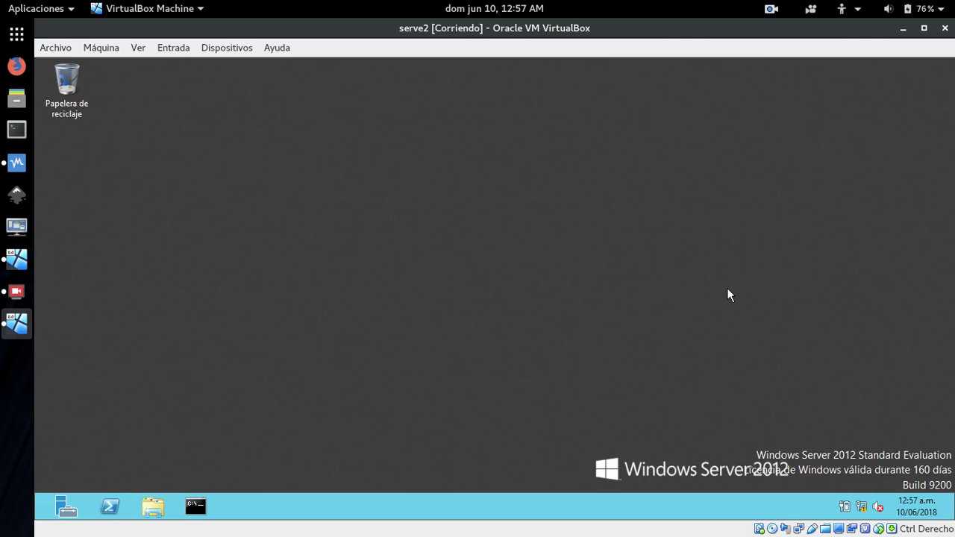
Review serve2's computer name and WORKGROUP in Equipo's System properties, then minimize it and close Explorer.
right_click(153, 508)
left_click(348, 373)
left_click(153, 507)
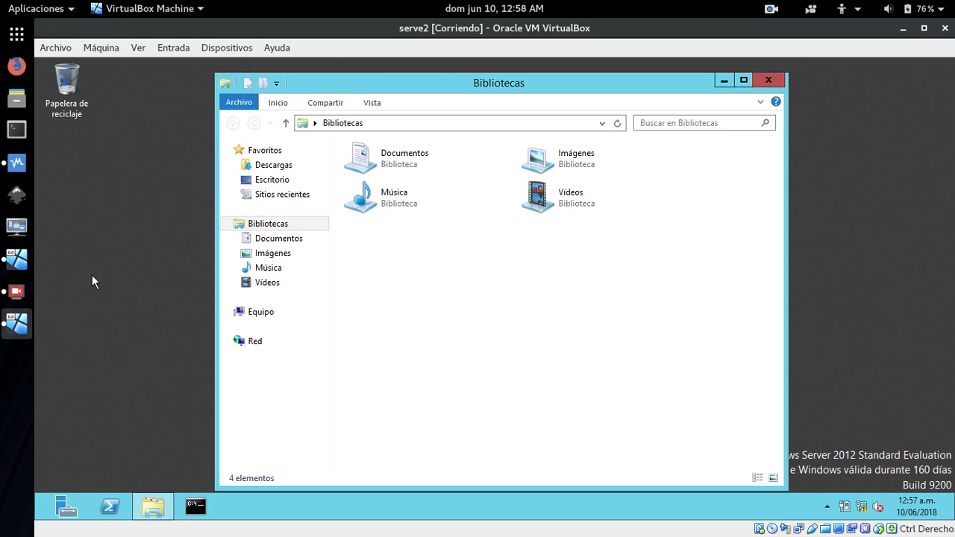
right_click(251, 314)
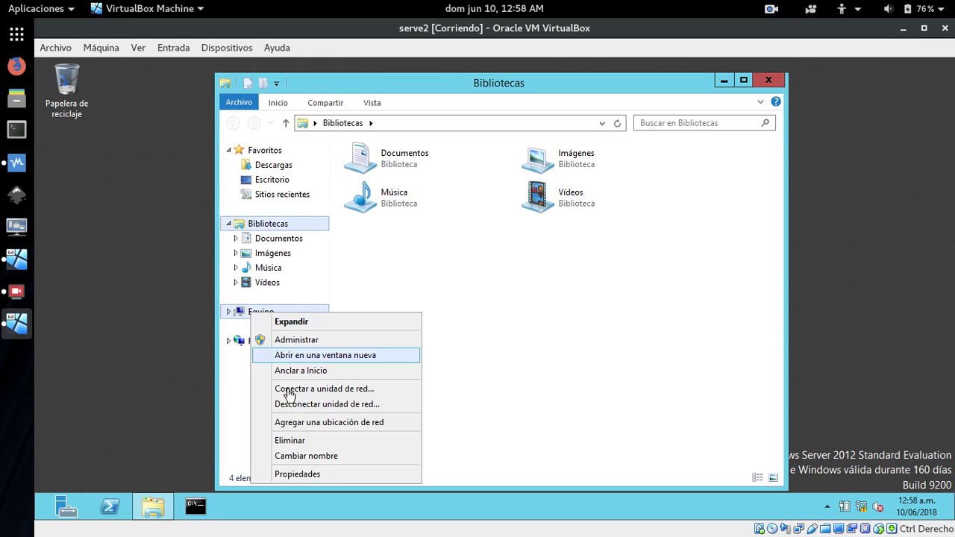
left_click(298, 474)
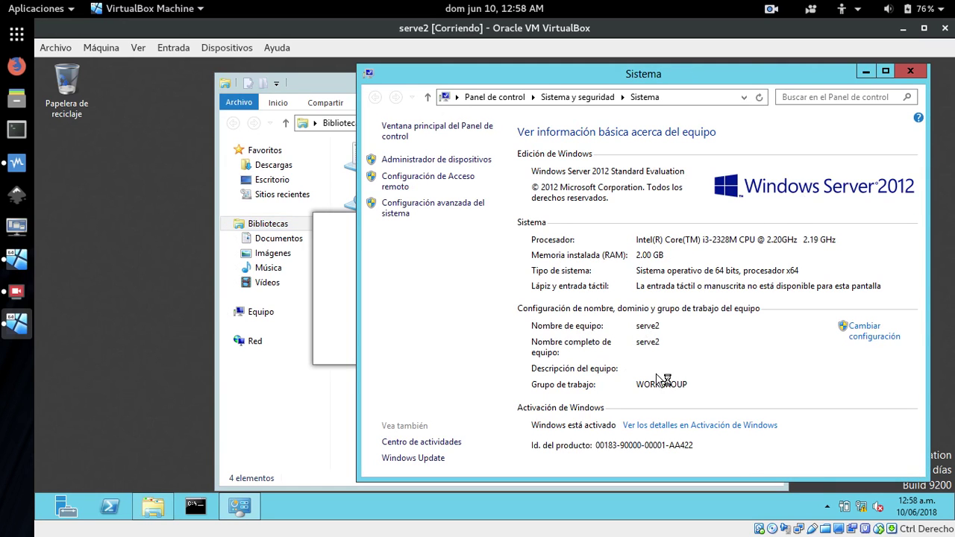
left_click(866, 71)
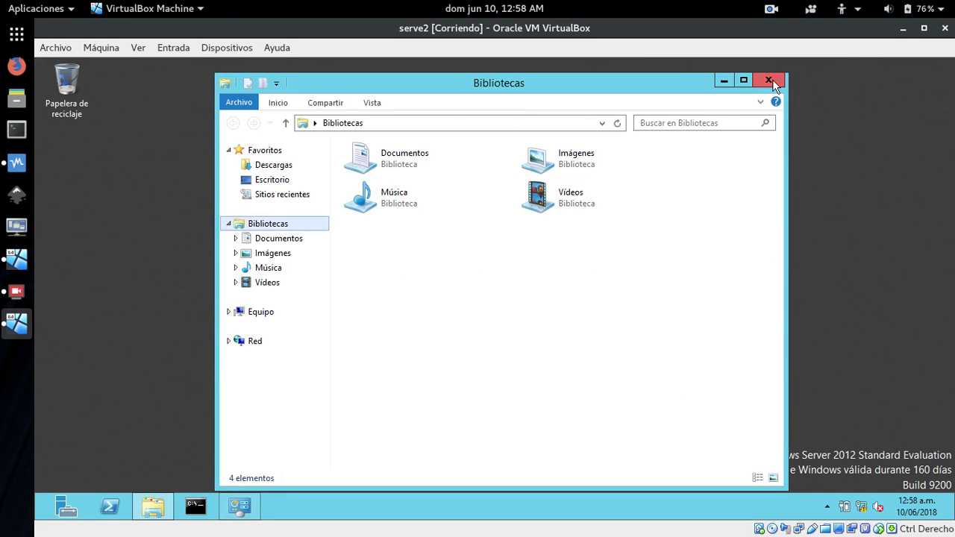
left_click(773, 79)
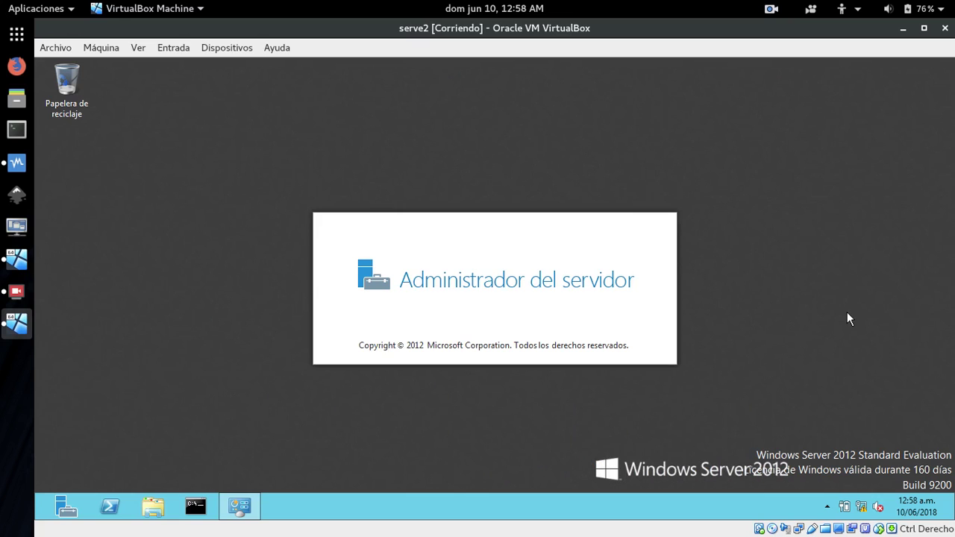
Open the Ethernet adapter's properties via Network and Sharing Center's adapter settings.
right_click(862, 507)
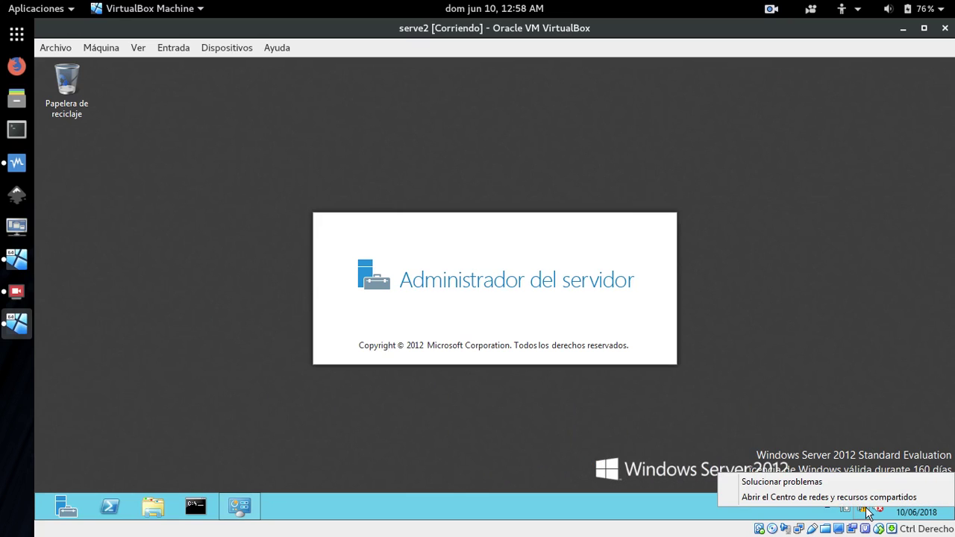
left_click(768, 497)
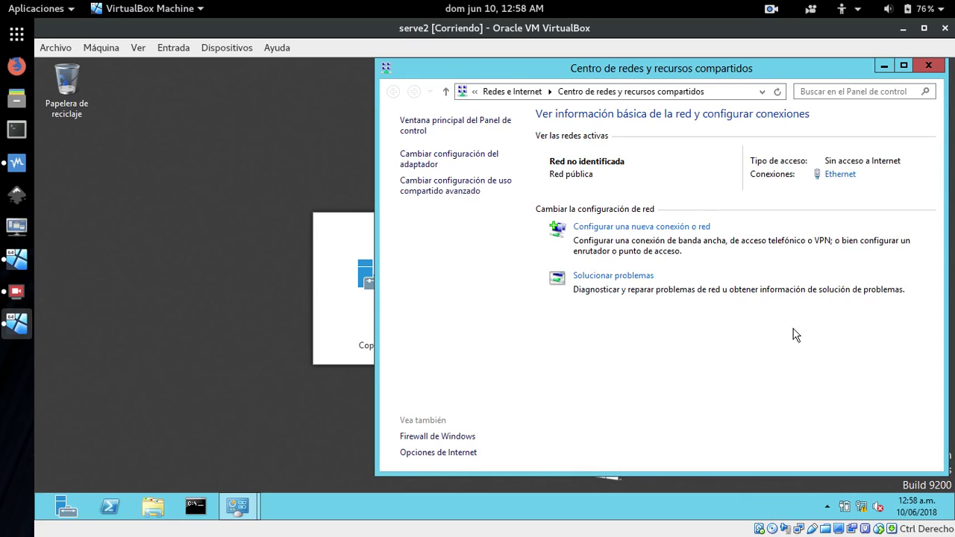
left_click(443, 155)
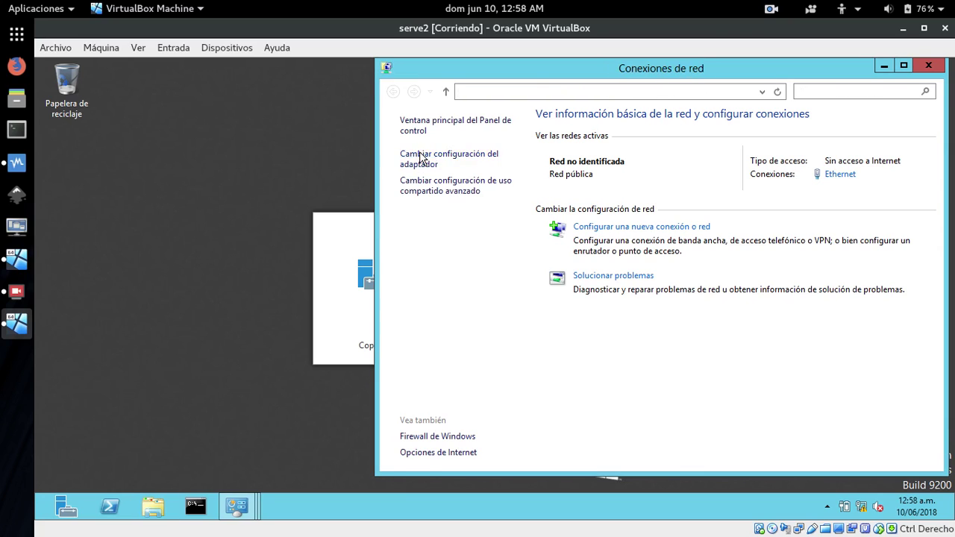
right_click(465, 161)
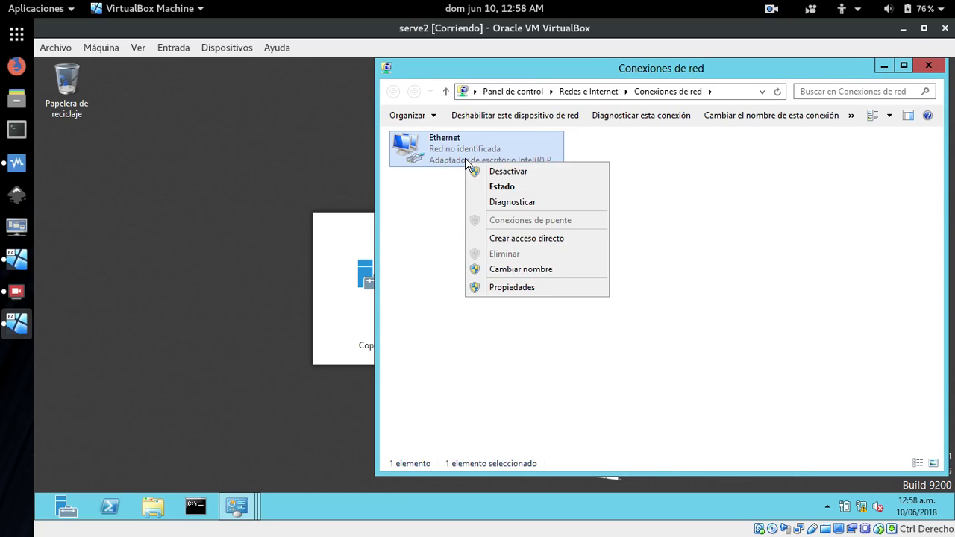
left_click(514, 283)
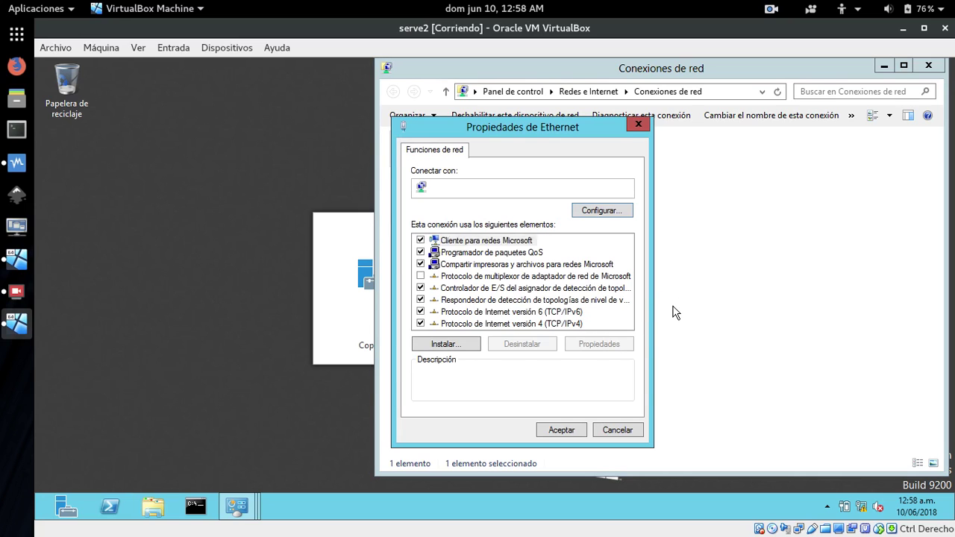
Uncheck IPv6 and open IPv4 properties showing 172.29.102.3 with DNS 172.29.102.2.
left_click(534, 322)
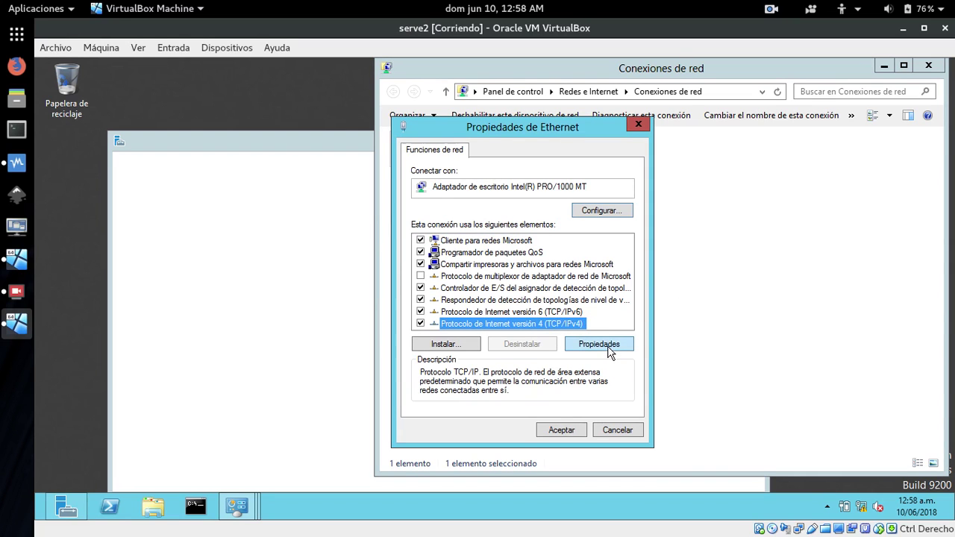
left_click(421, 312)
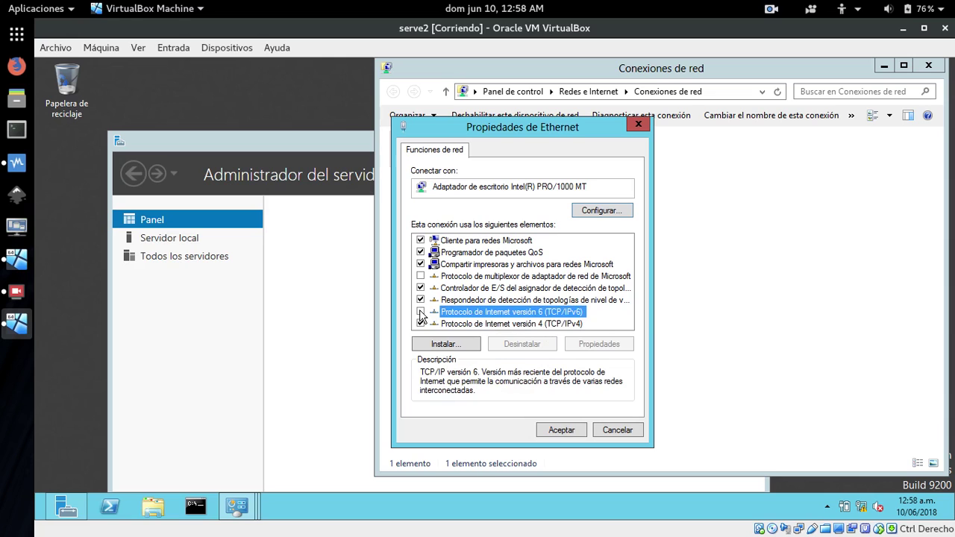
left_click(526, 327)
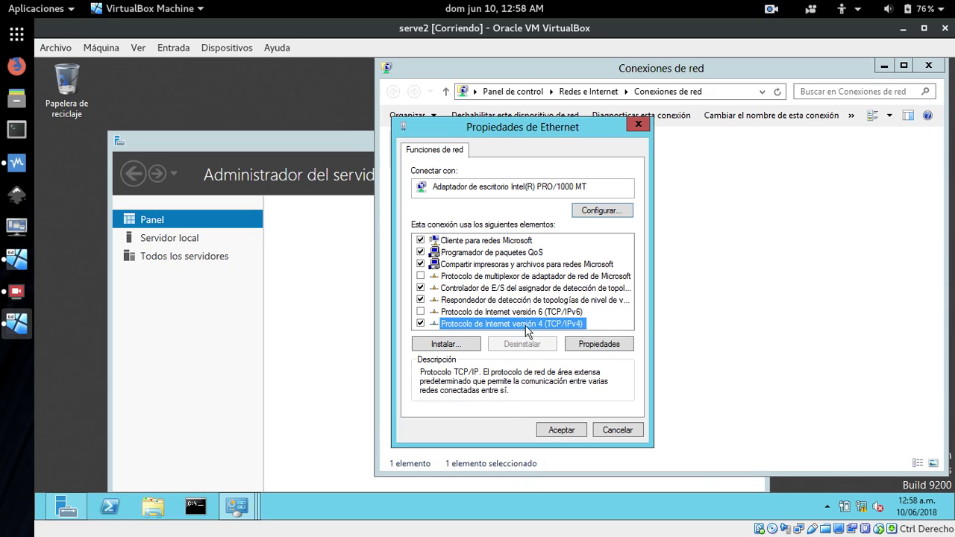
left_click(616, 345)
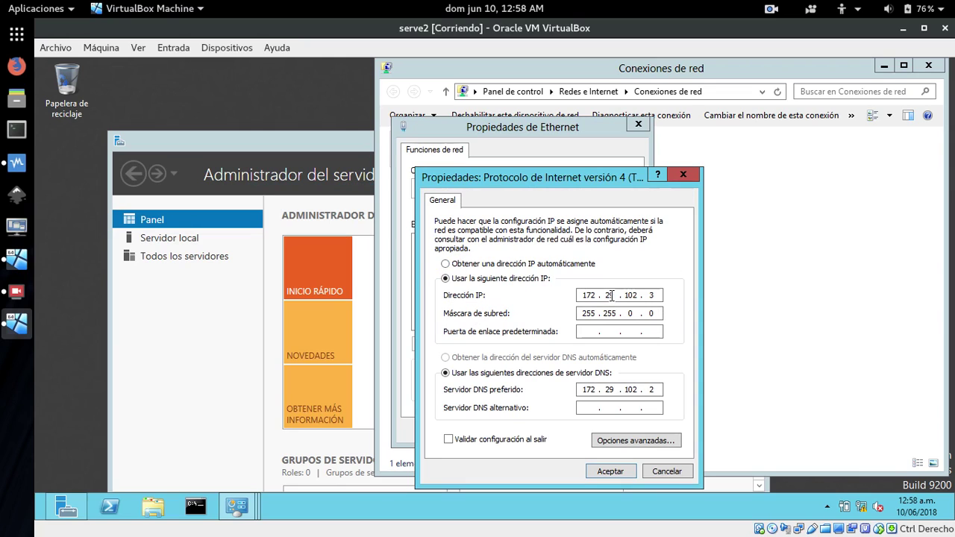
Set the Ethernet adapter's IPv4 address to 172.29.102.3 with mask 255.255.0.0 and save.
left_click(445, 265)
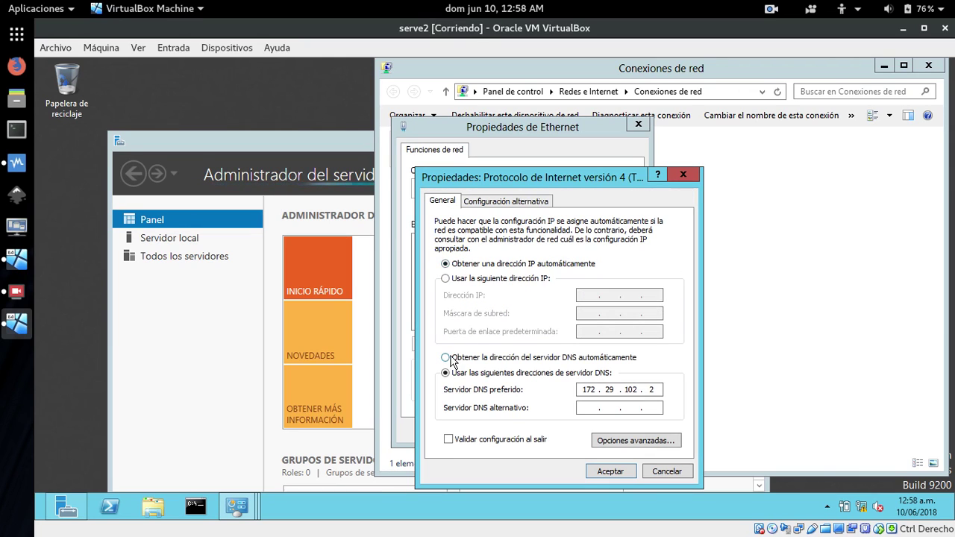
left_click(446, 357)
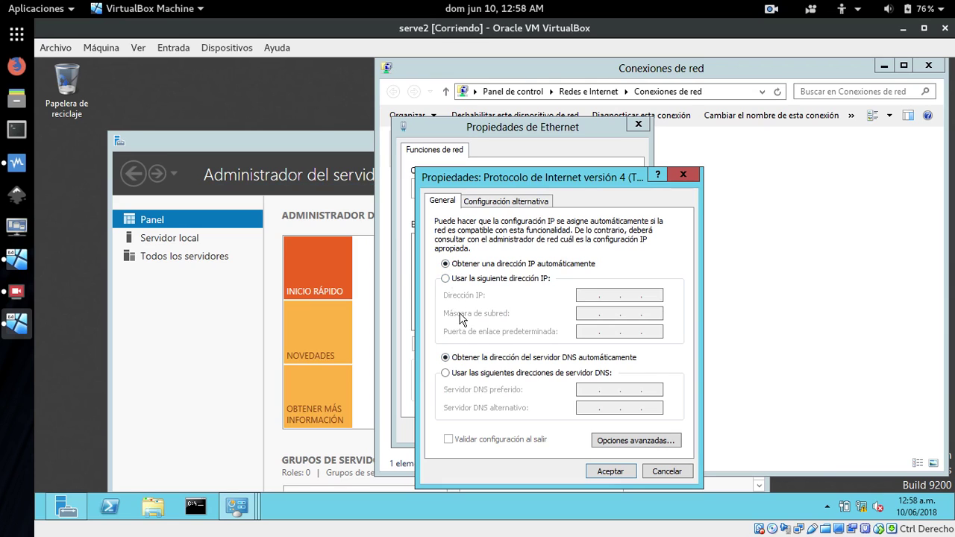
left_click(449, 282)
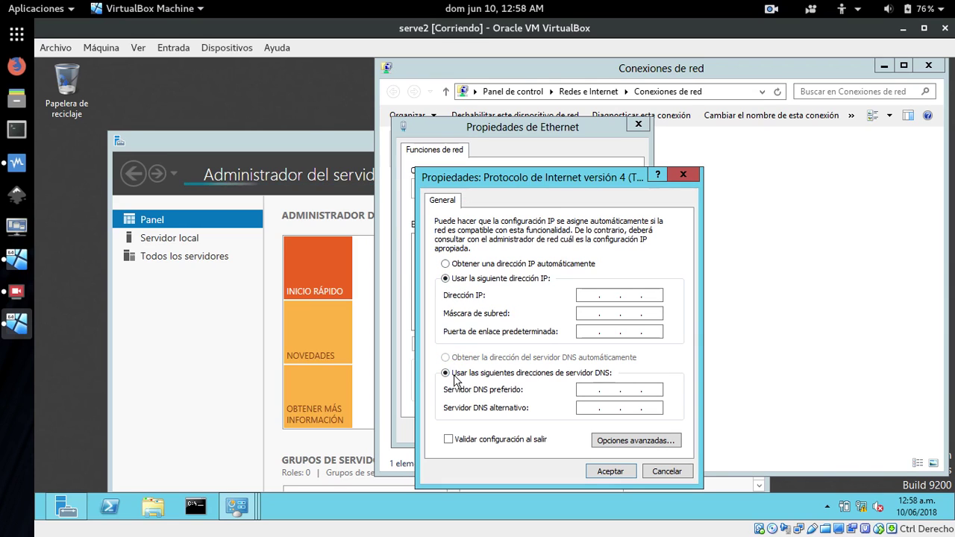
left_click(579, 296)
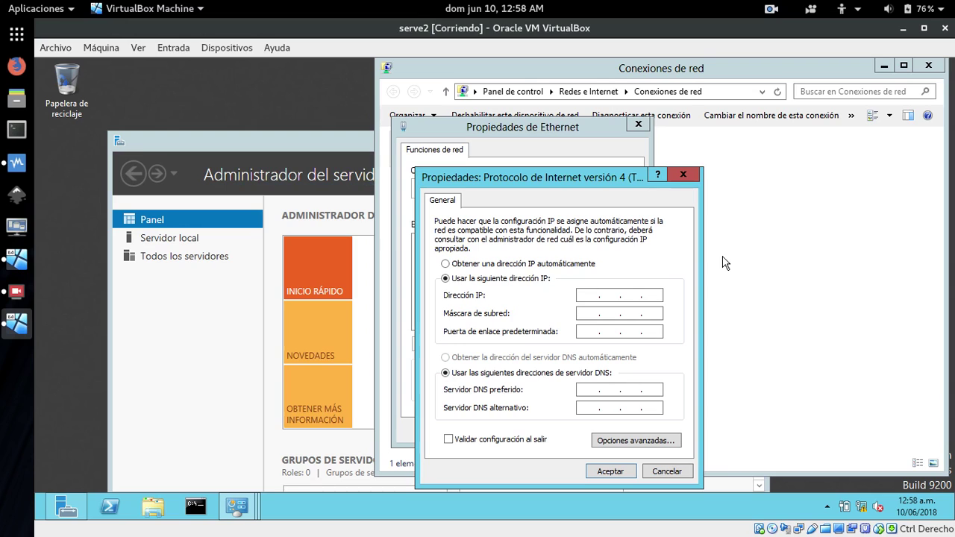
type("172 . ")
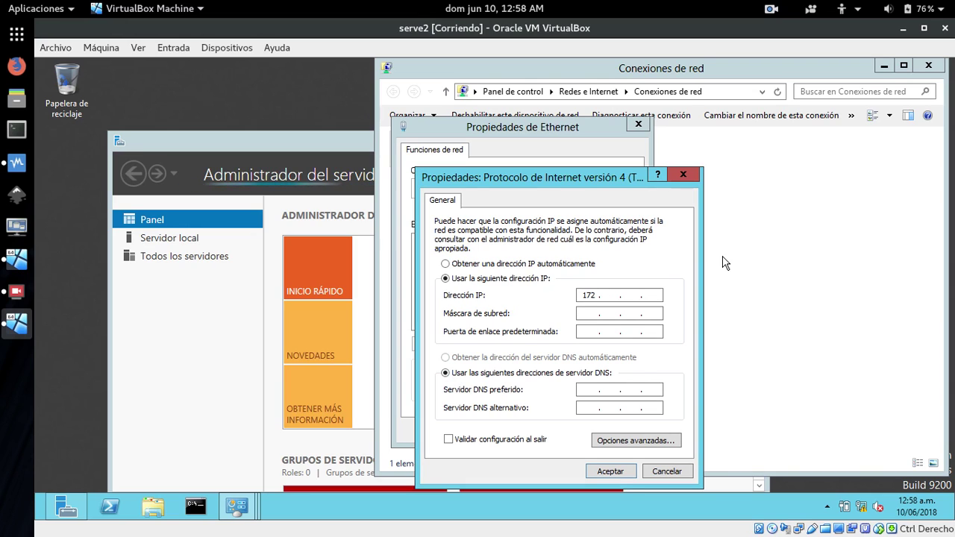
type("29 . ")
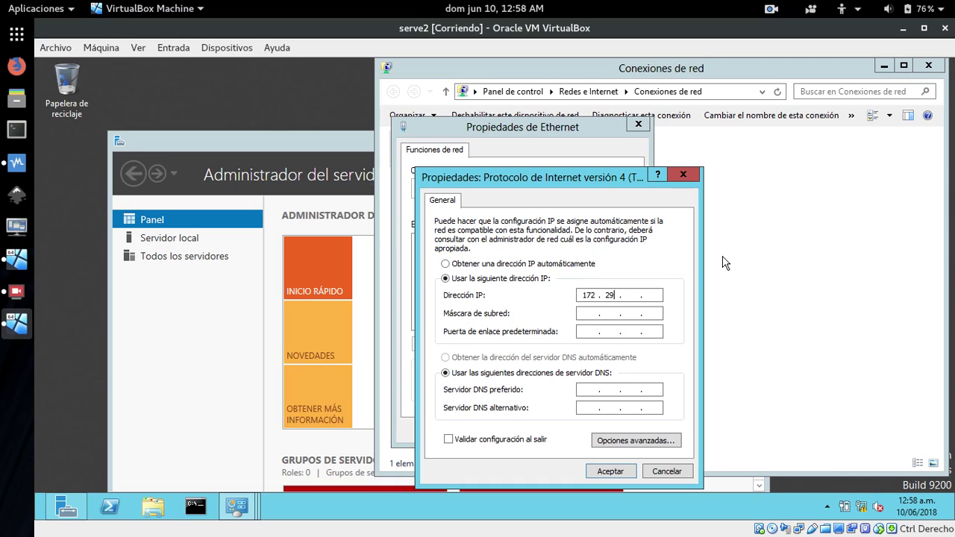
type("102")
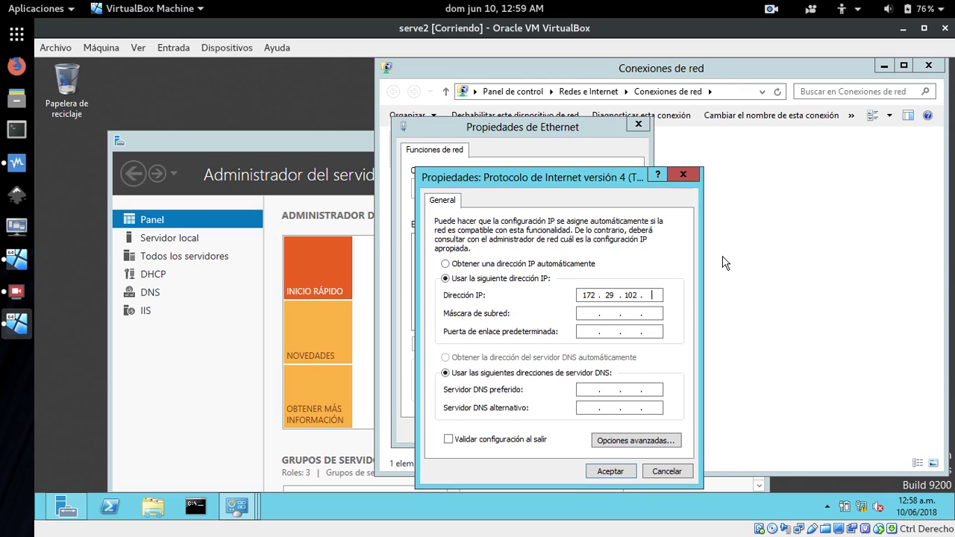
key("Tab")
key("Tab")
key("Tab")
key("Tab")
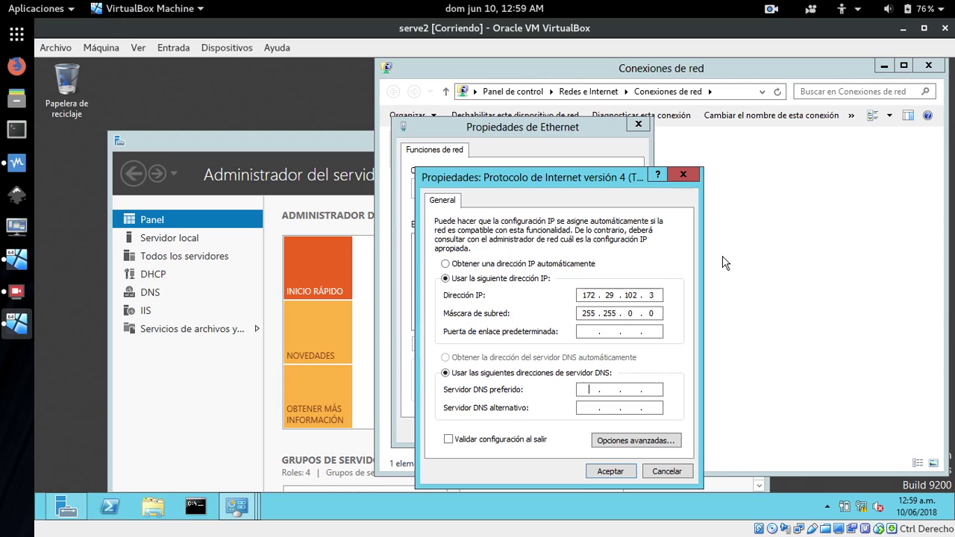
type("172 . 29 . 102 . 2")
left_click(608, 471)
left_click(560, 431)
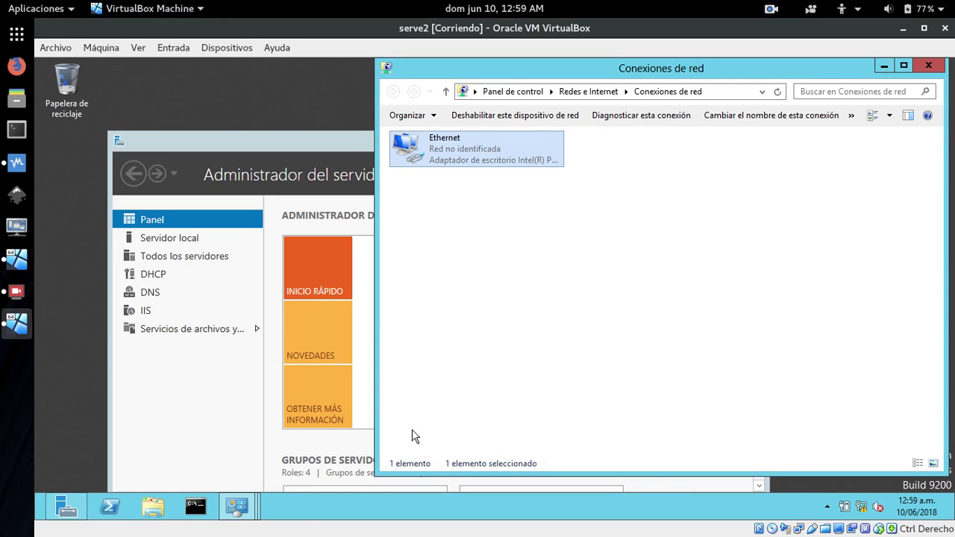
Ping 172.29.102.2 from Command Prompt, getting 4 of 4 replies.
left_click(195, 508)
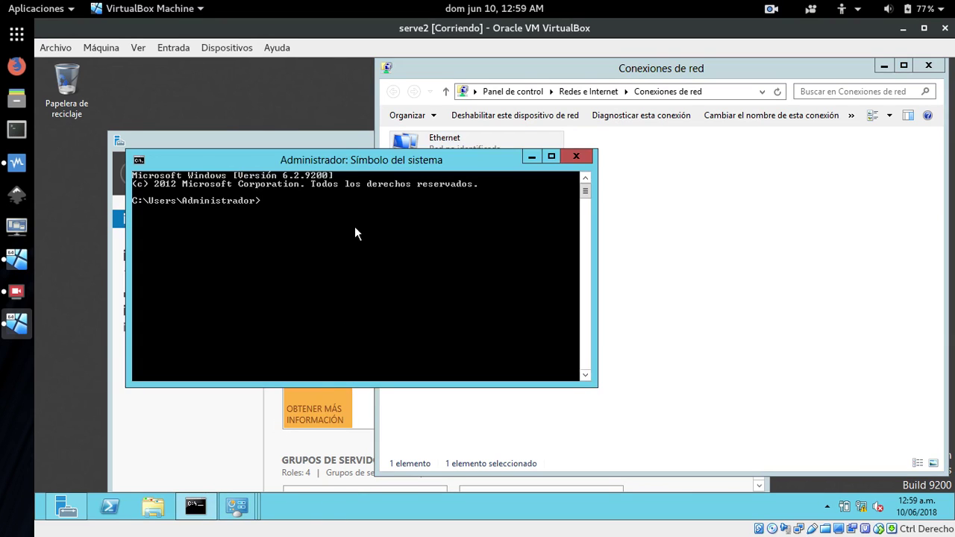
left_click_drag(355, 166, 673, 225)
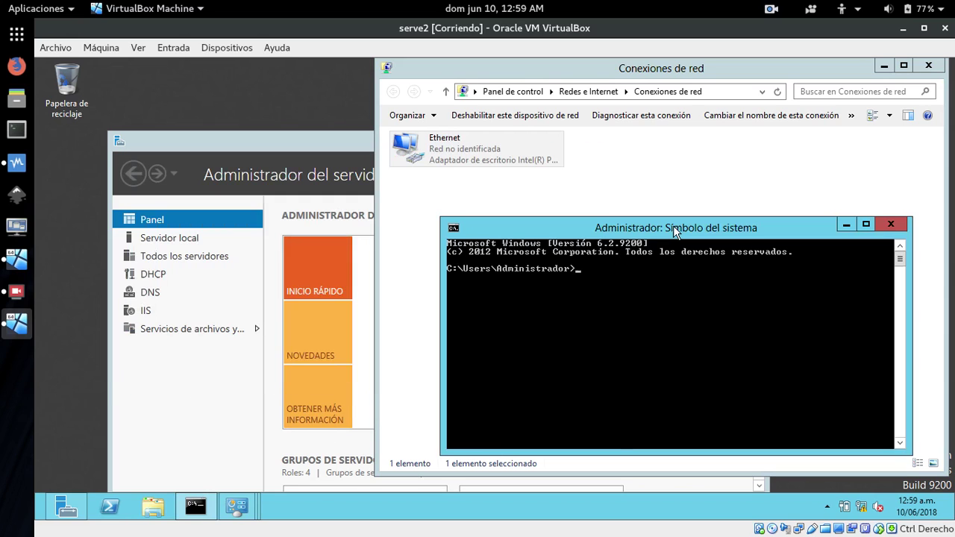
type("ping 172.29.102.2")
key("Return")
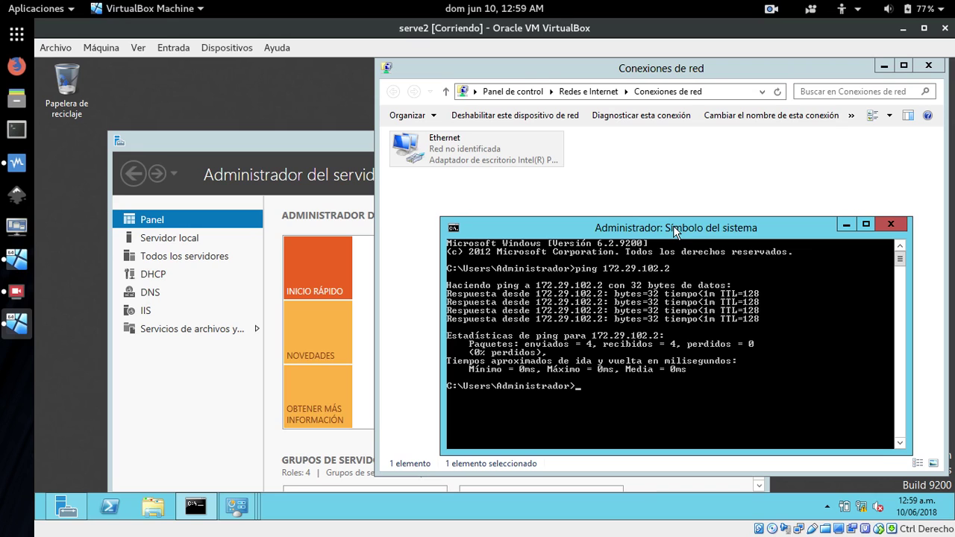
left_click(845, 224)
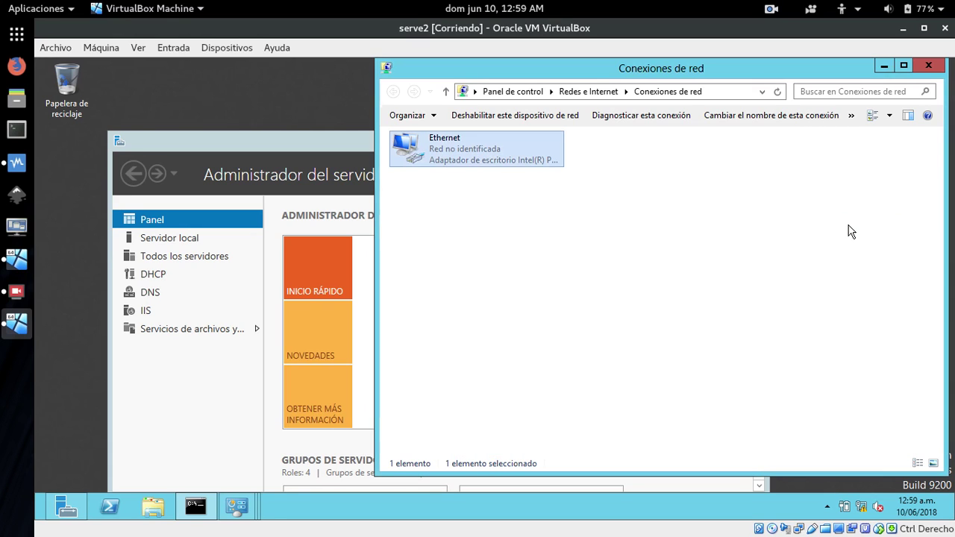
Close the network windows and open System properties from the Equipo entry in File Explorer.
left_click(921, 69)
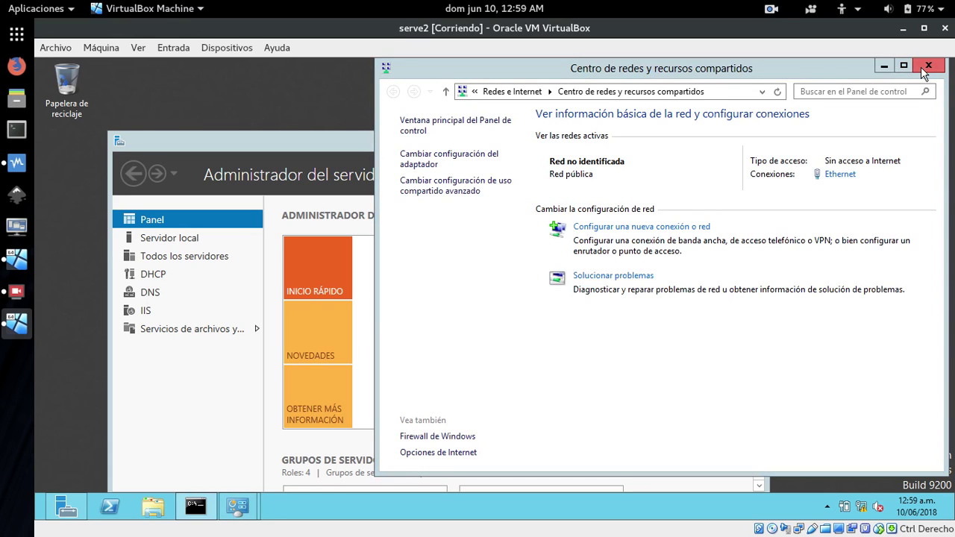
left_click(927, 67)
left_click_drag(526, 144, 545, 109)
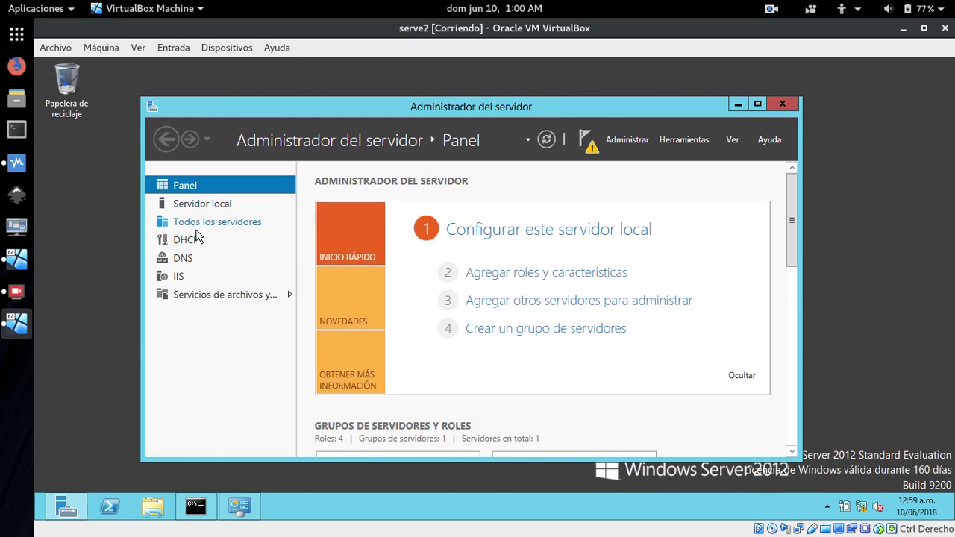
right_click(154, 512)
left_click(82, 412)
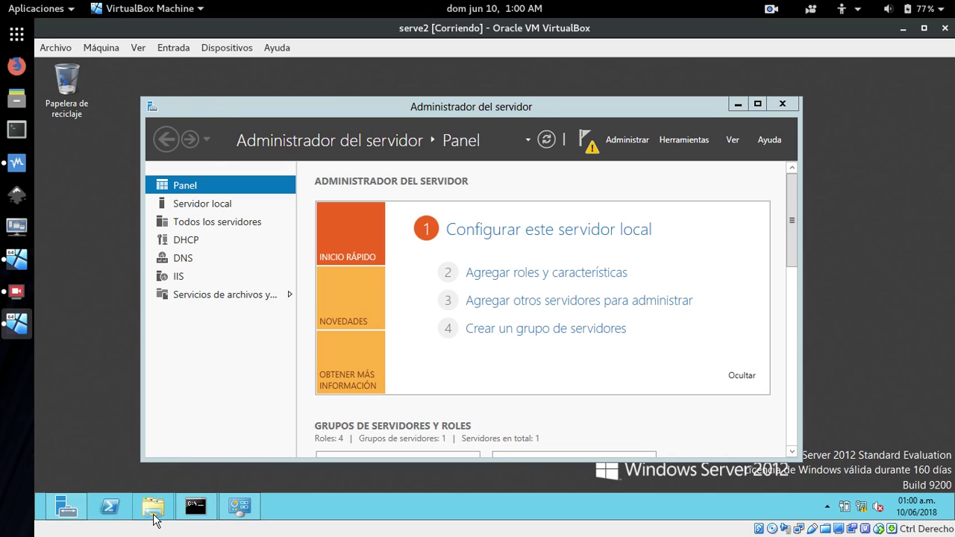
left_click(151, 508)
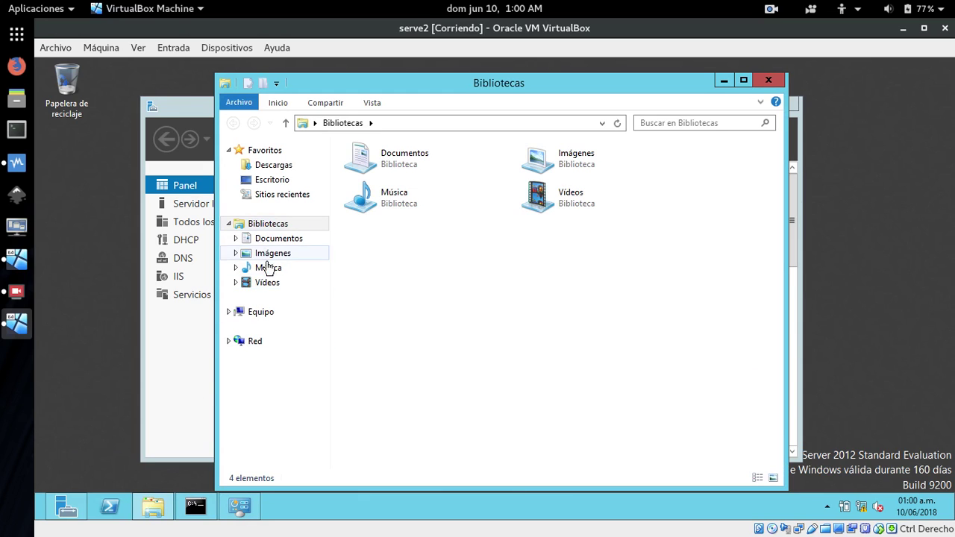
right_click(260, 313)
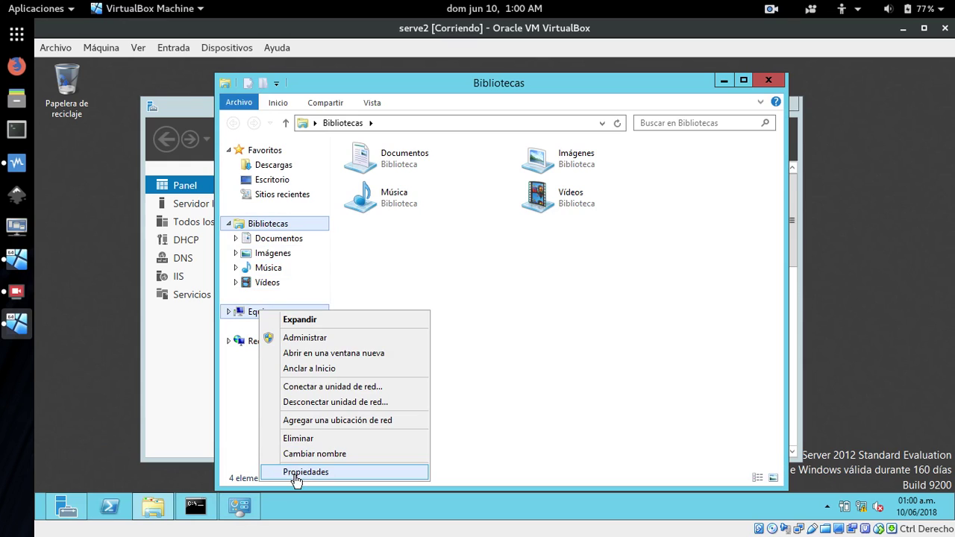
left_click(295, 479)
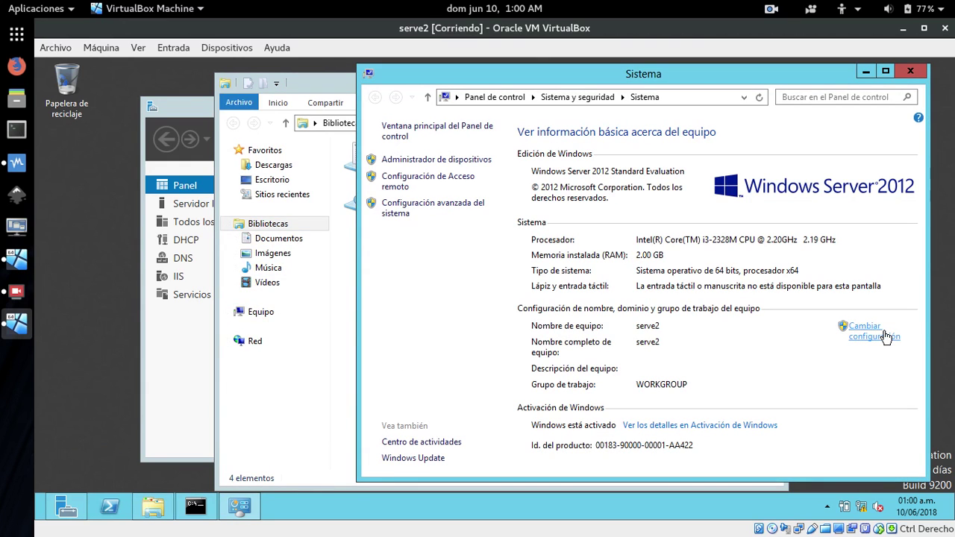
Change the computer's membership to domain asadextre.com.
left_click(878, 333)
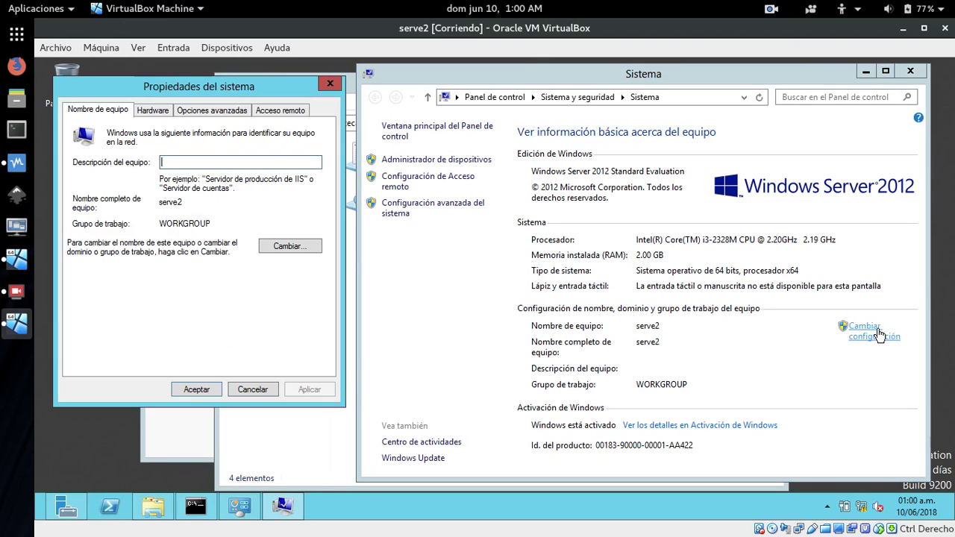
left_click(305, 247)
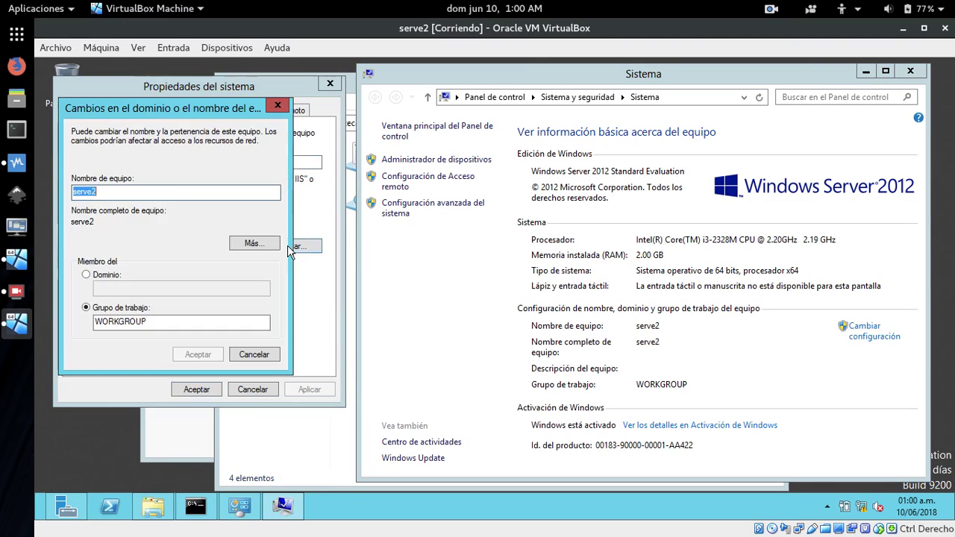
left_click(88, 276)
left_click(95, 287)
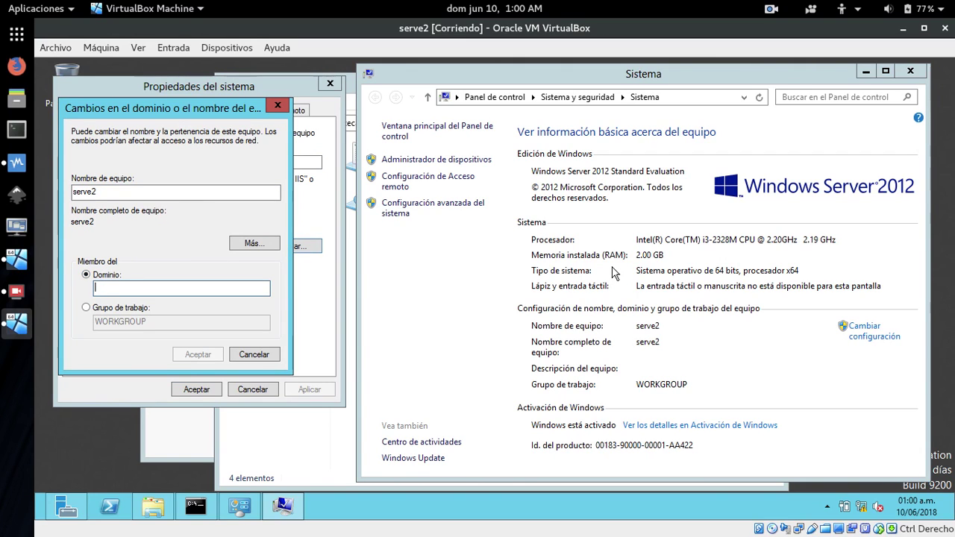
type("asadext")
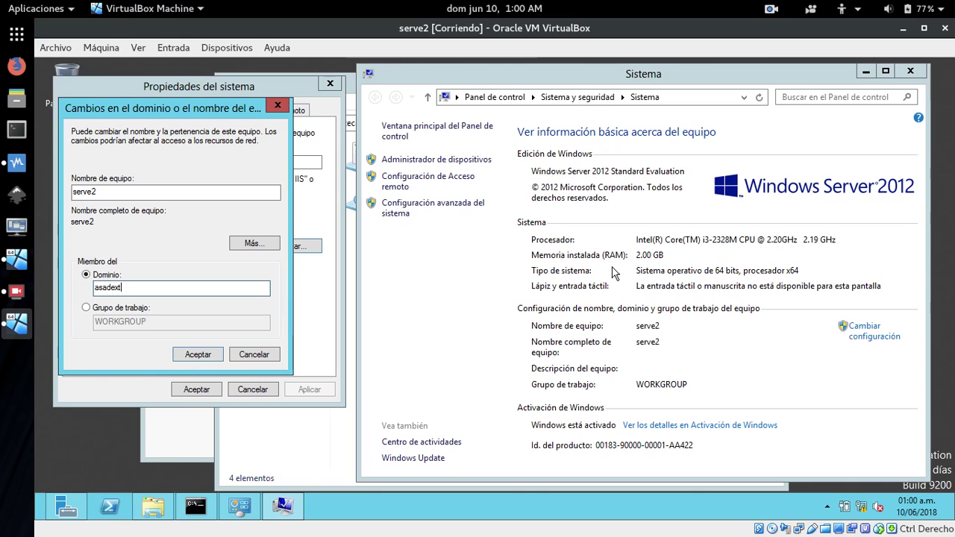
type("re.com")
left_click(194, 354)
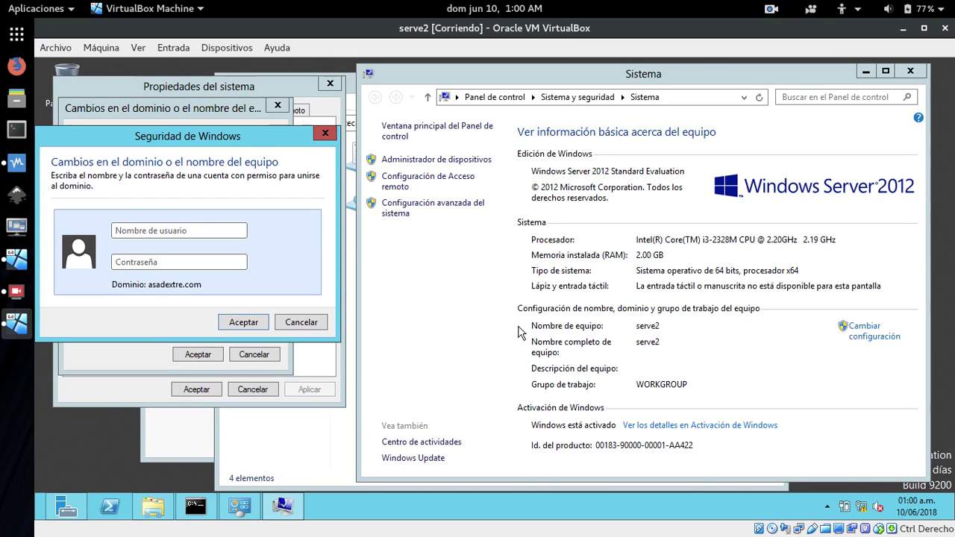
Enter the domain administrator's credentials and acknowledge the welcome and restart notices.
type("A")
type("dn")
type("ministrador")
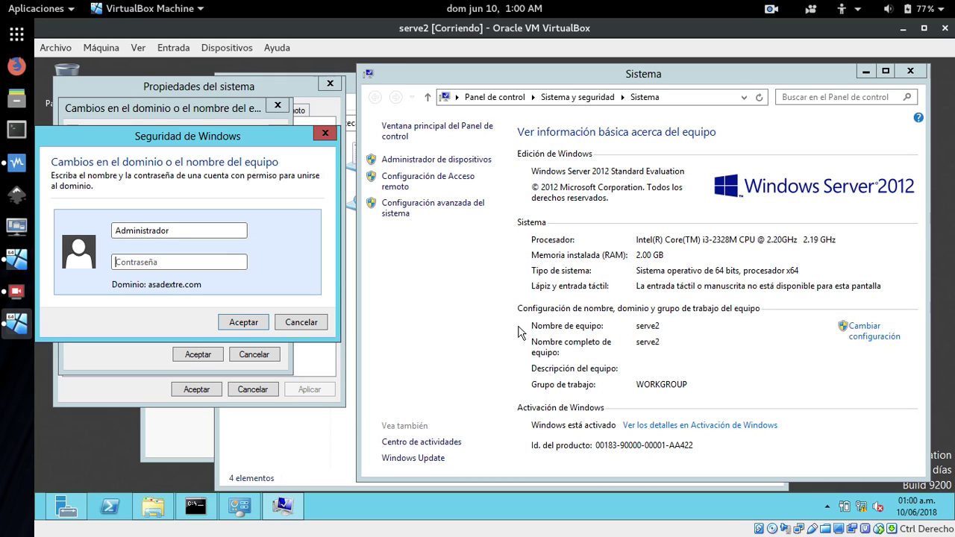
type("abc")
key("Return")
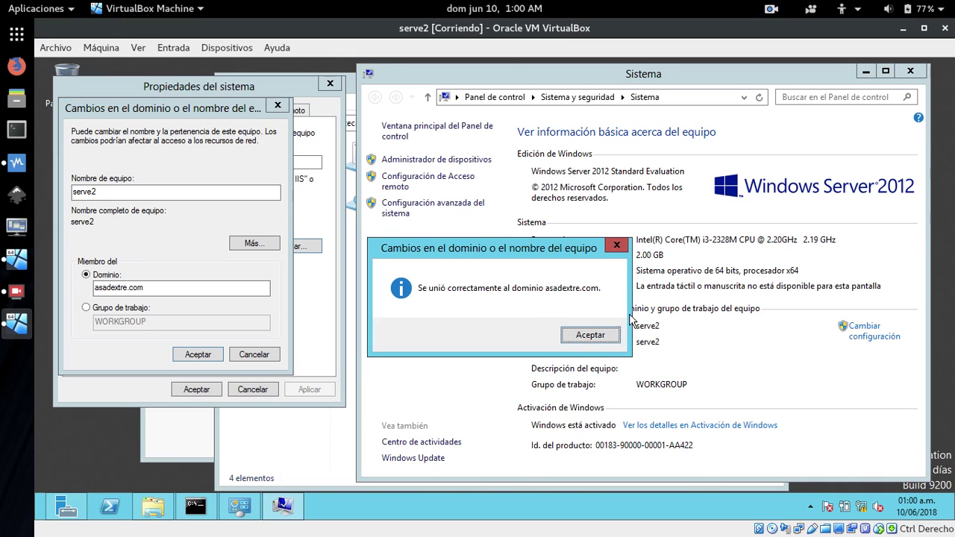
left_click(597, 337)
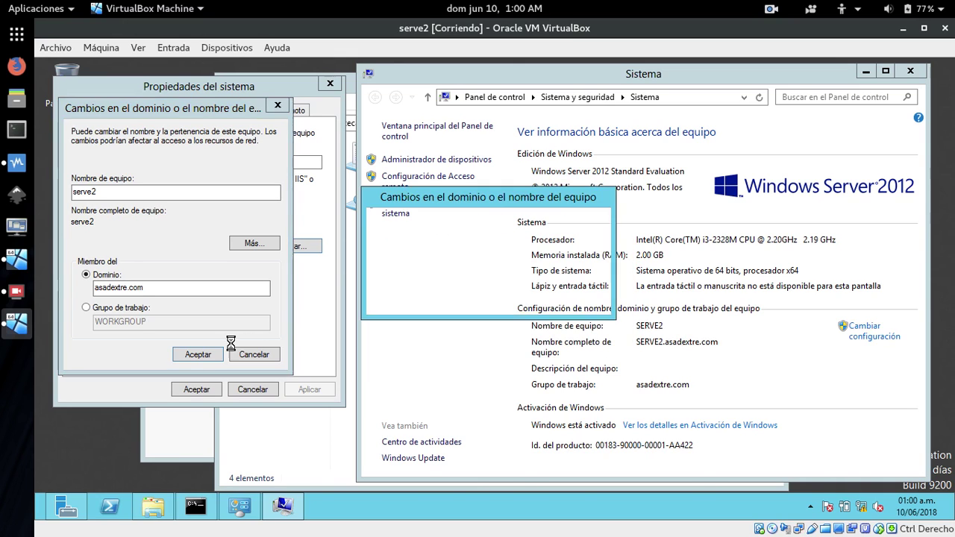
left_click(570, 301)
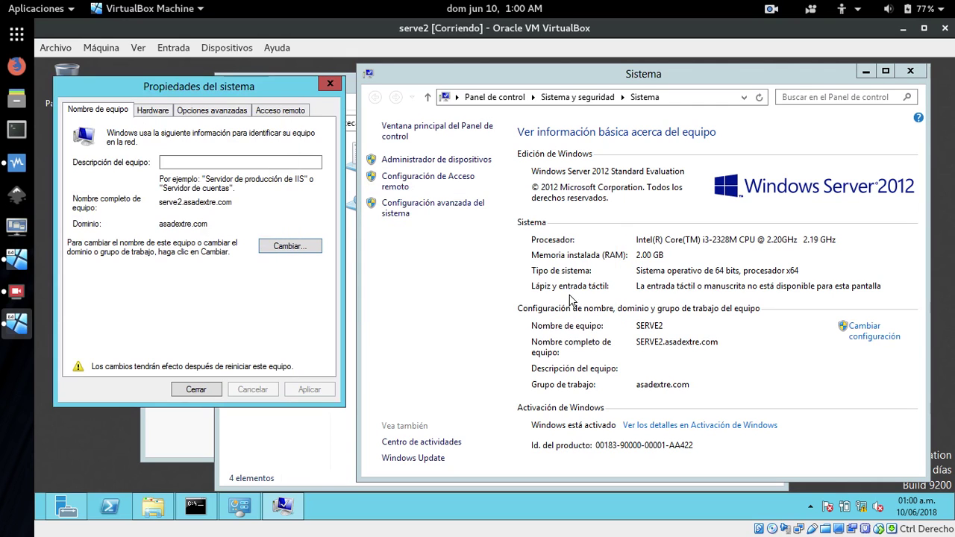
left_click(209, 399)
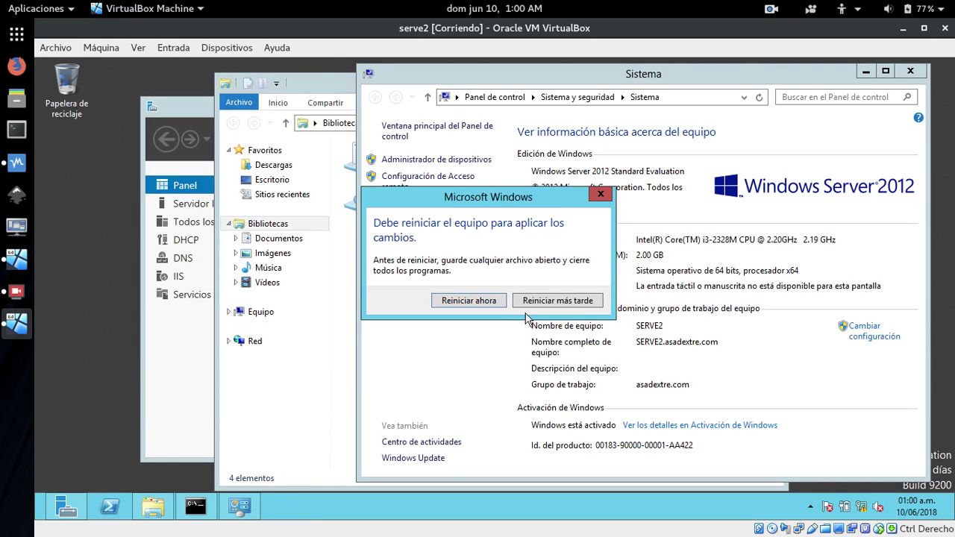
Restart serve2 now to apply the domain membership.
left_click(471, 297)
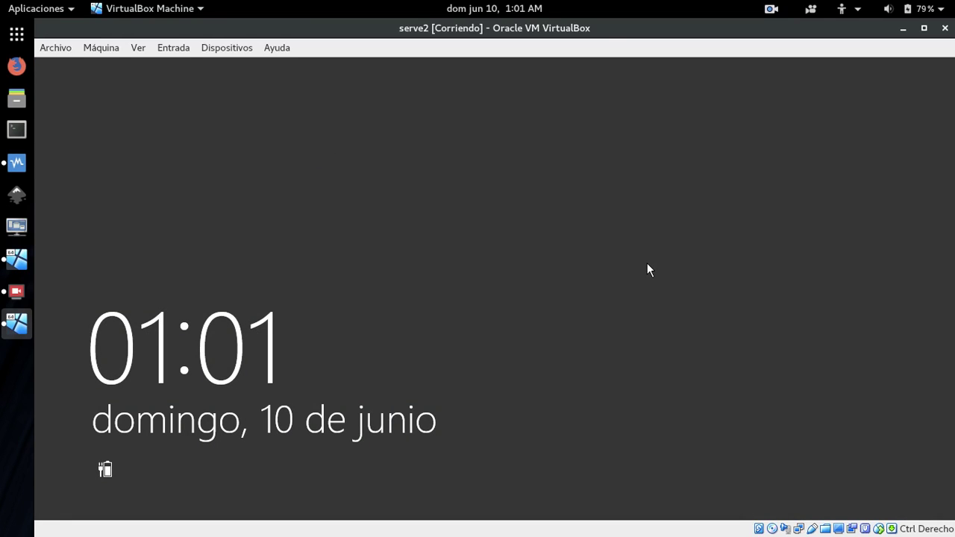
Sign in to serve2 with the administrator password.
left_click(660, 307)
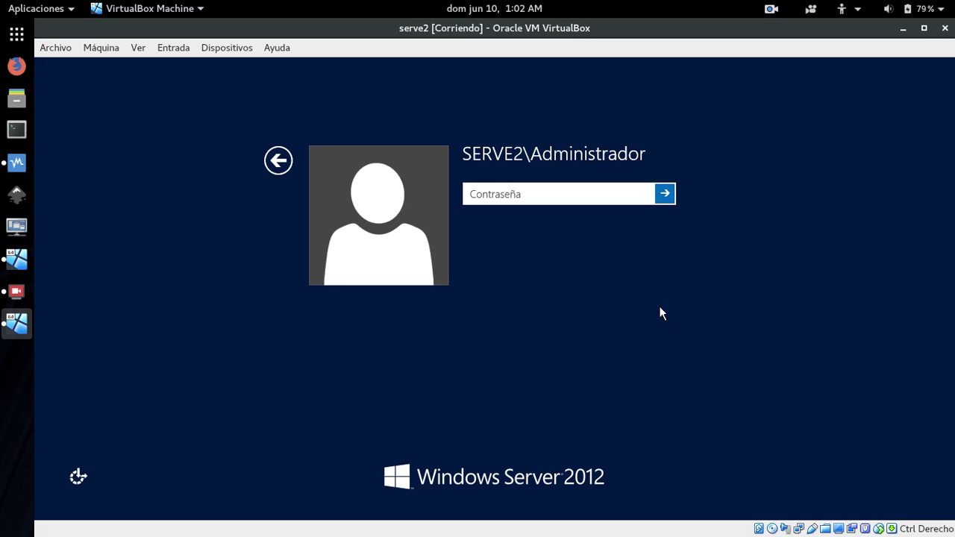
type("123456789")
key("Return")
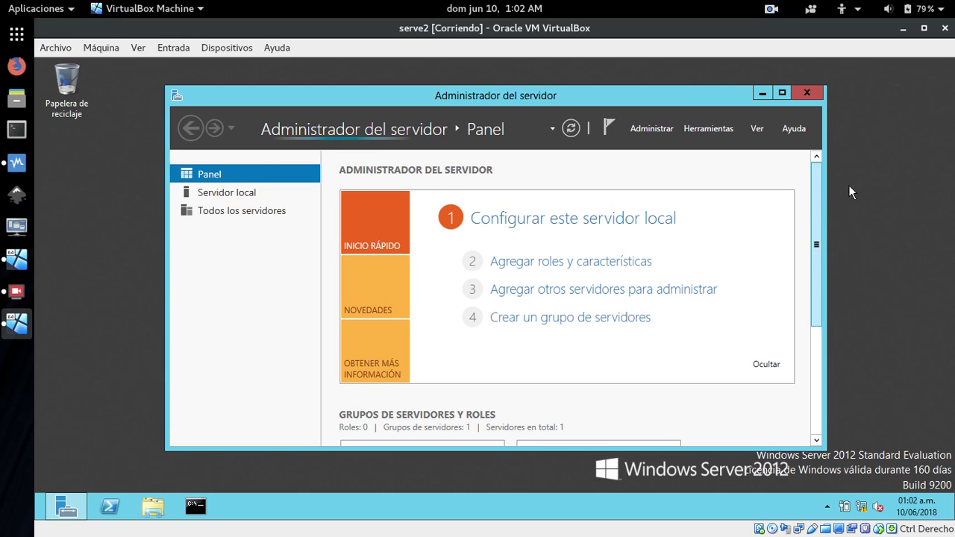
Check Local Server shows domain asadextre.com and Ethernet 172.29.102.3, then minimize Server Manager.
scroll(863, 183, "down", 3)
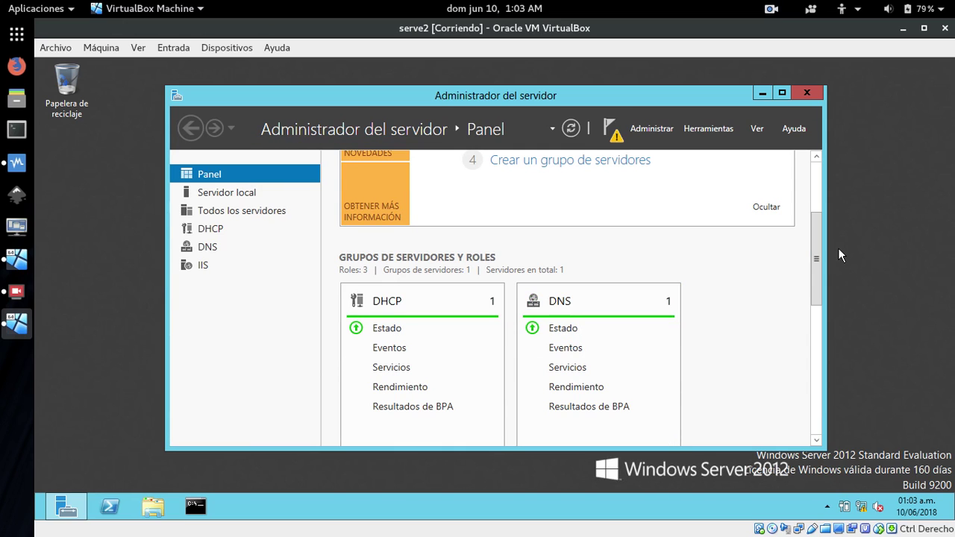
left_click_drag(815, 261, 810, 159)
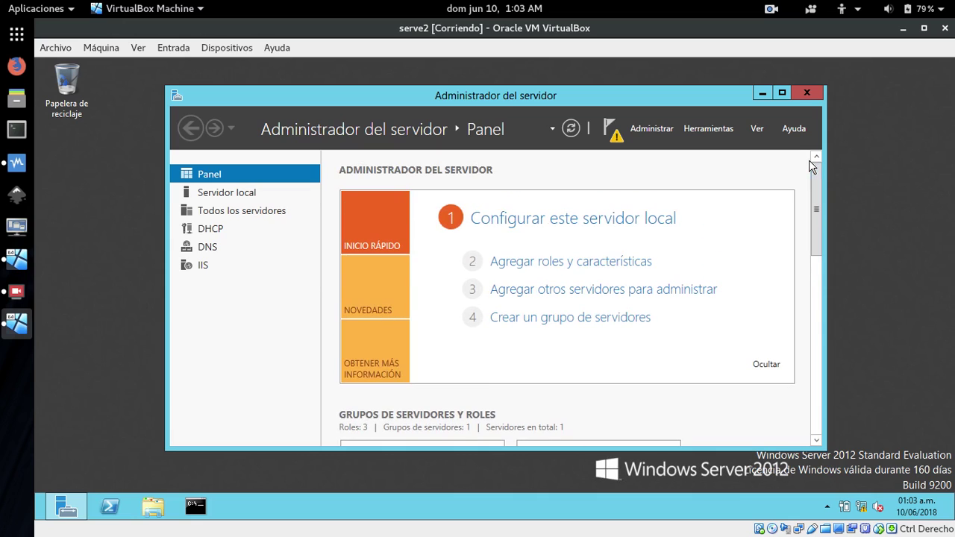
left_click(222, 195)
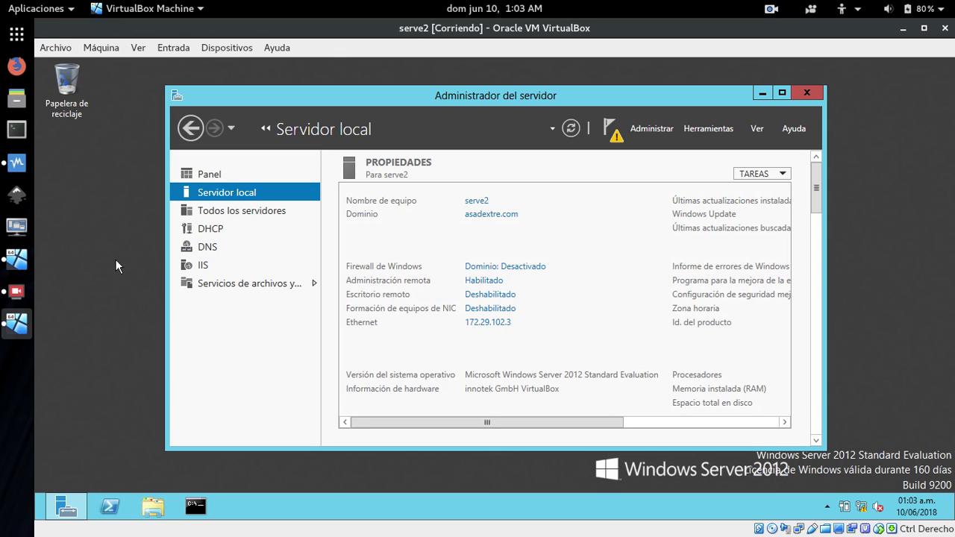
mouse_move(66, 511)
left_click(66, 510)
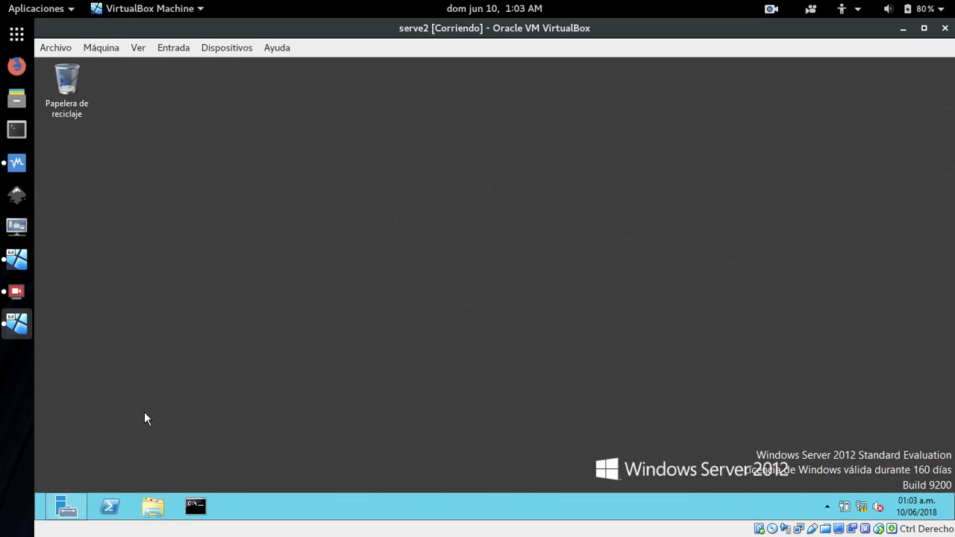
On S1, open Computer Management from the Tools menu and close it again.
left_click(16, 261)
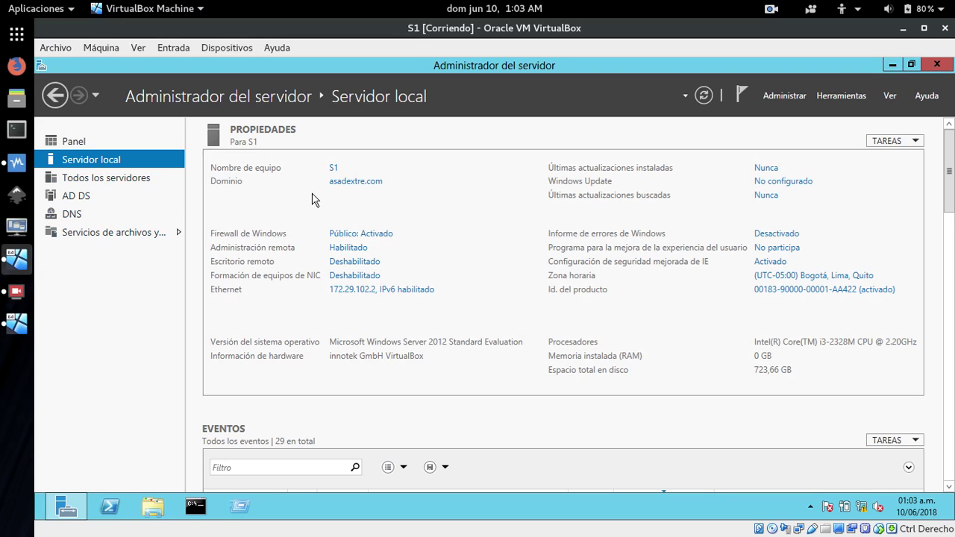
left_click(832, 94)
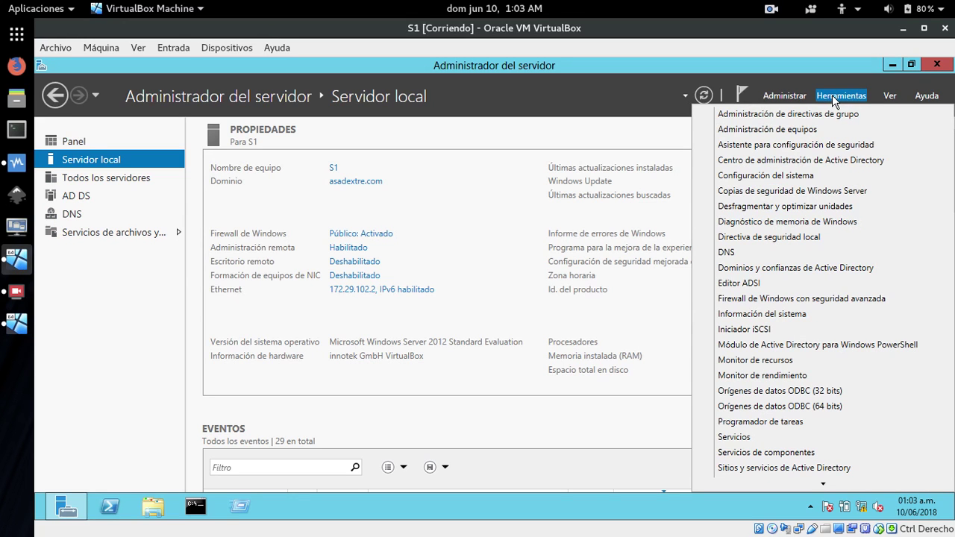
left_click(761, 130)
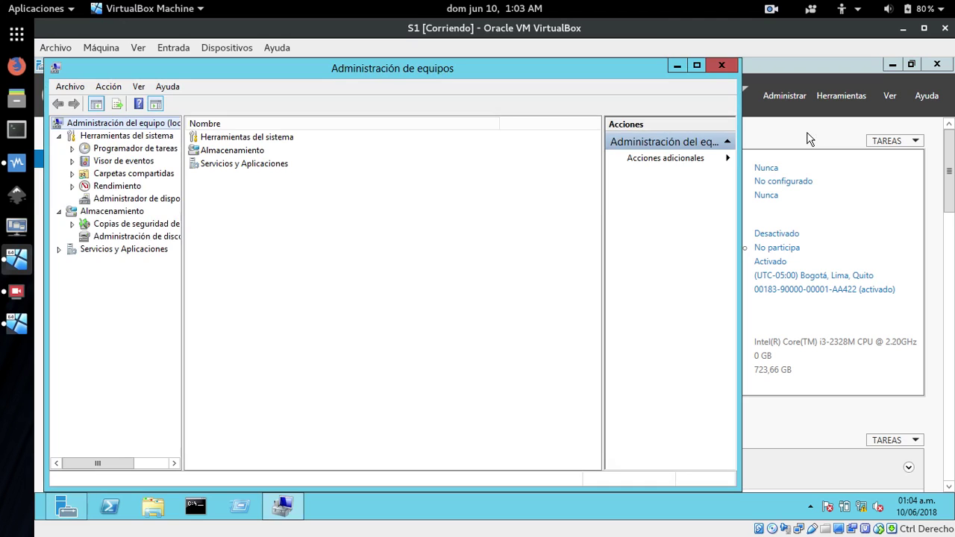
left_click(719, 62)
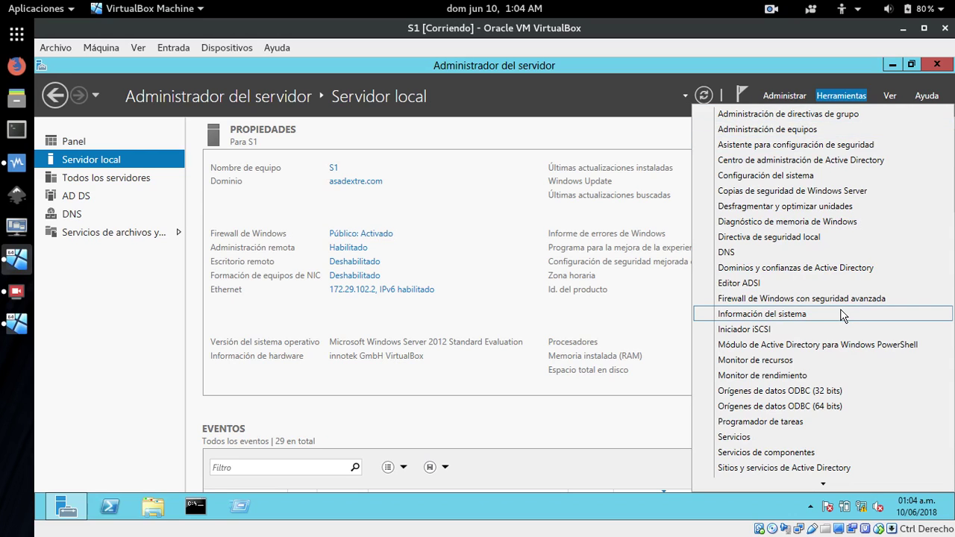
Confirm SERVE2 appears under asadextre.com's Computers in Active Directory Users and Computers, then return to serve2.
scroll(828, 298, "down", 2)
left_click(776, 409)
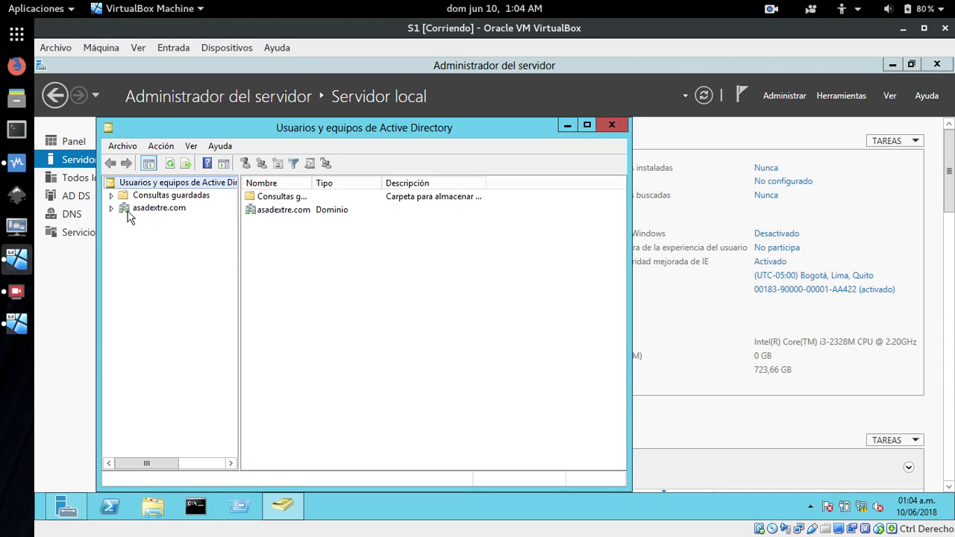
left_click(112, 209)
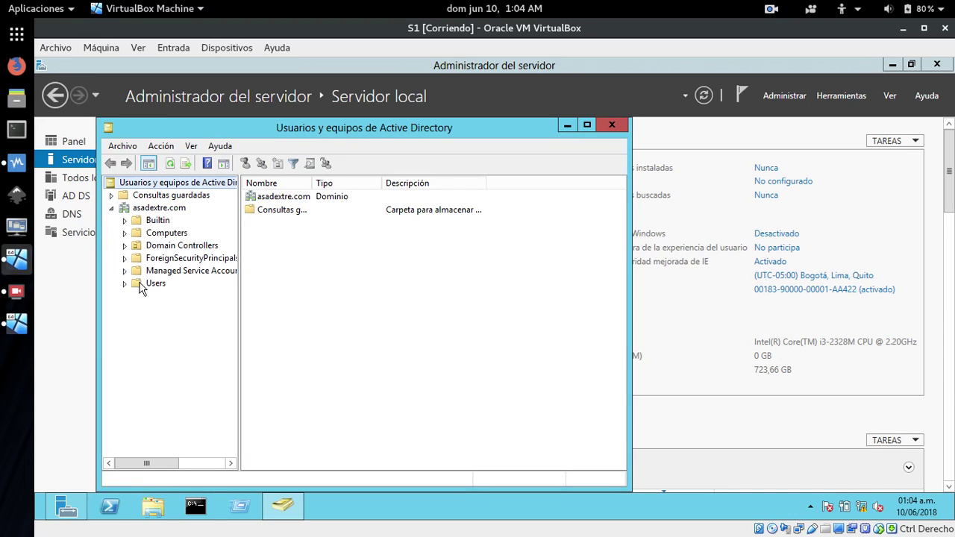
left_click(143, 235)
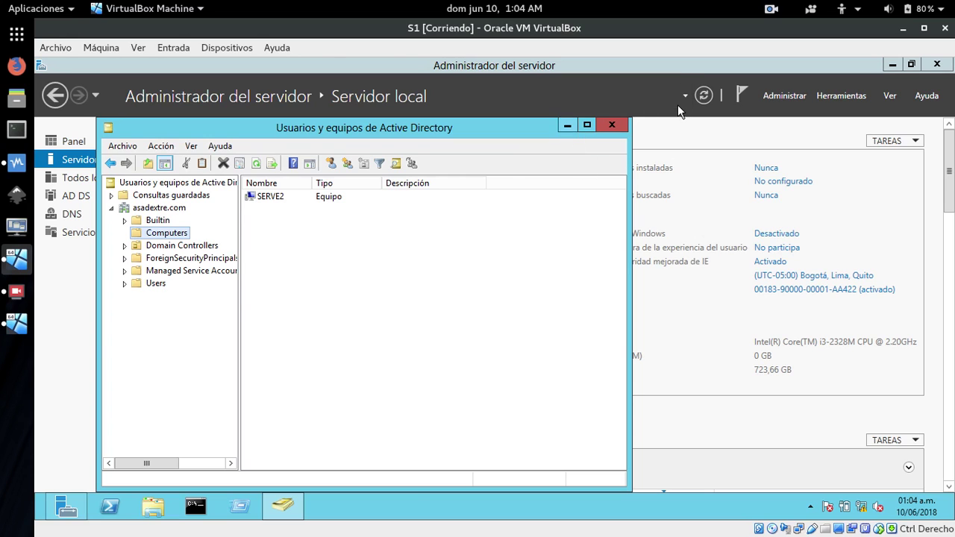
left_click(19, 331)
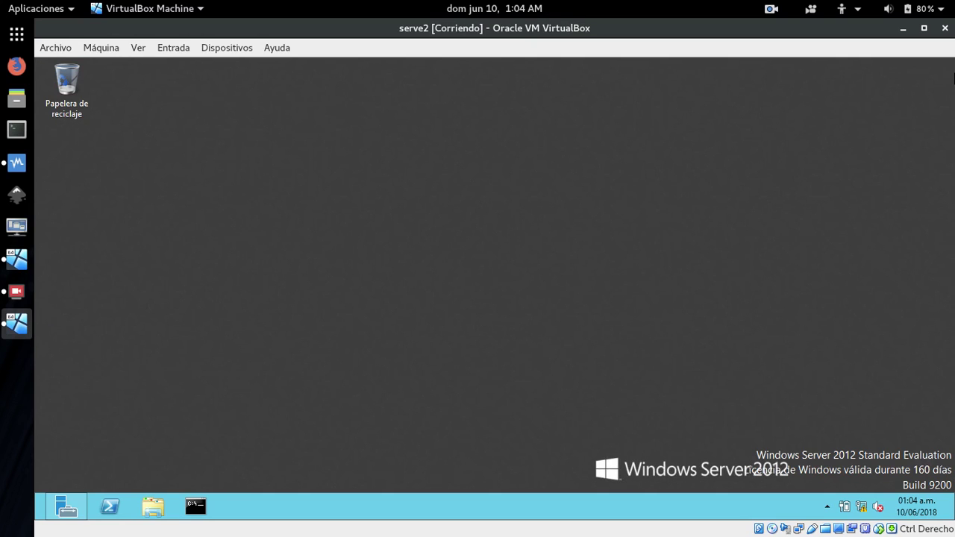
Shut down serve2 with the reason Otros (no planeado).
left_click(923, 367)
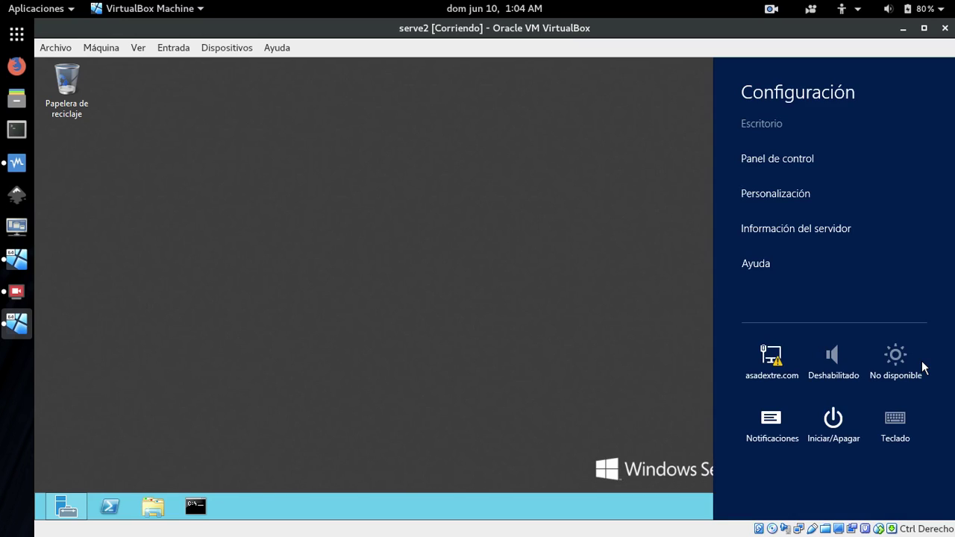
left_click(834, 437)
left_click(820, 352)
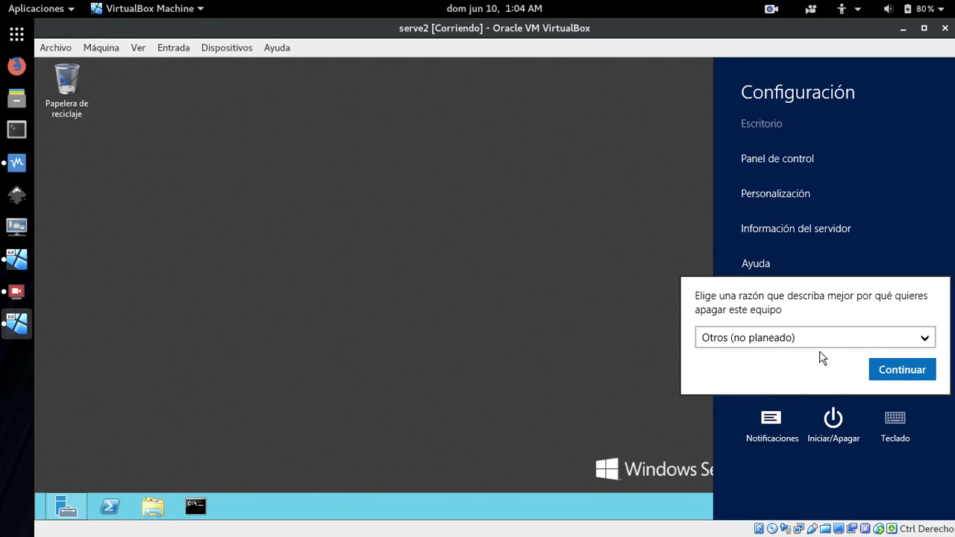
left_click(897, 368)
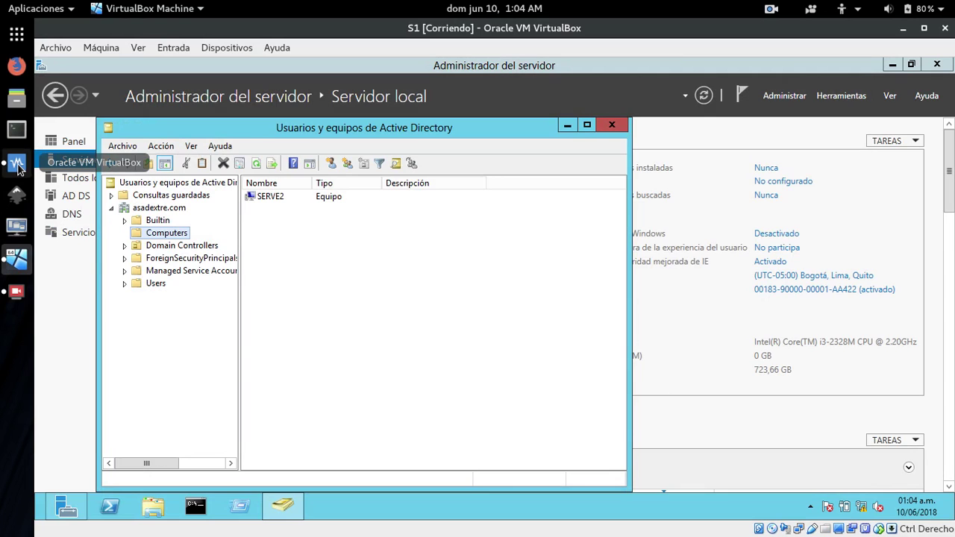
Launch cliente2 from VirtualBox Manager using Inicio desacoplado.
left_click(16, 164)
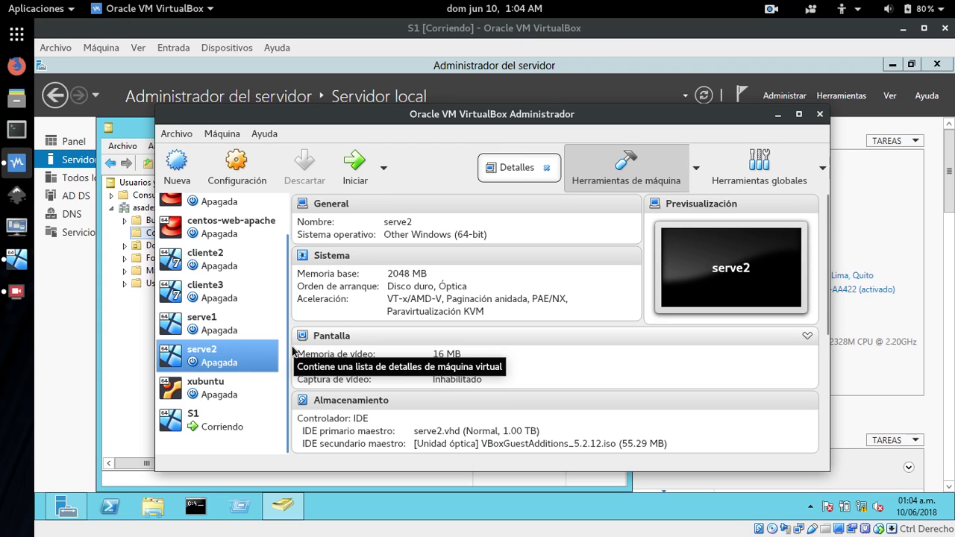
left_click(220, 267)
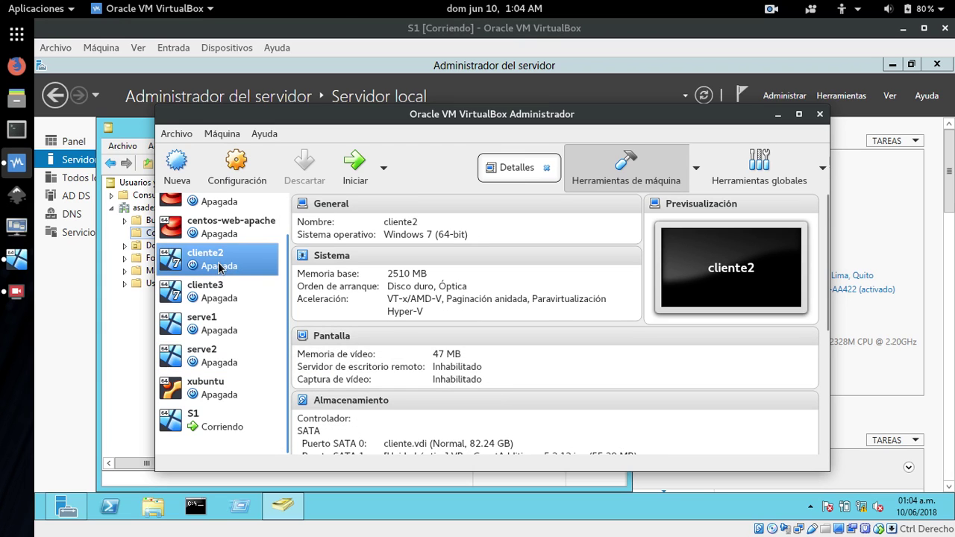
left_click(383, 170)
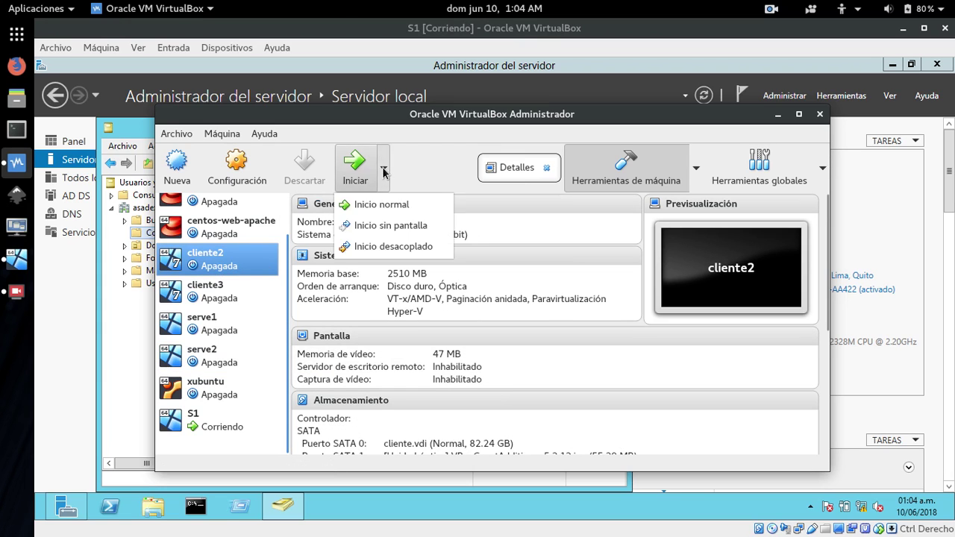
left_click(384, 248)
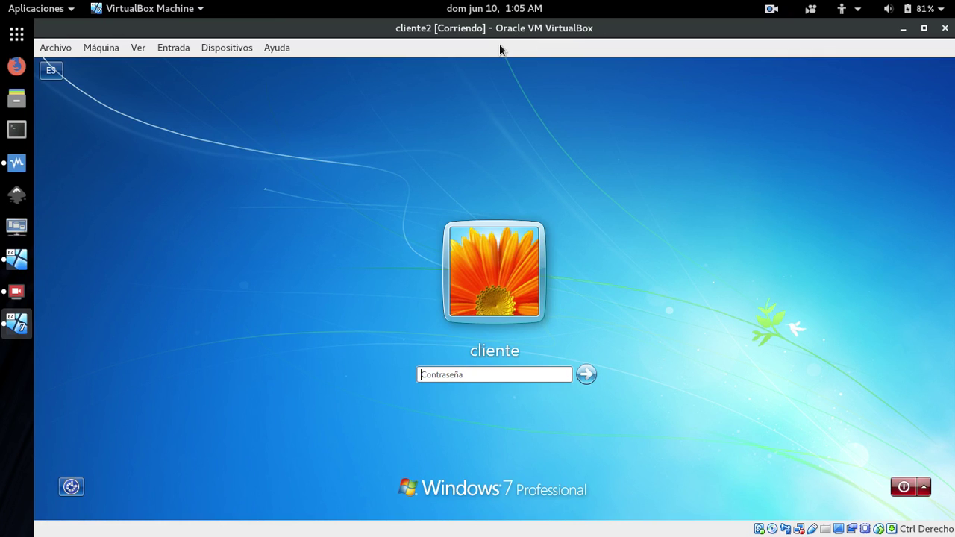
Log in to cliente2, cancel the Activar Windows prompt and open Windows Explorer.
left_click(455, 374)
type("•••")
left_click(583, 376)
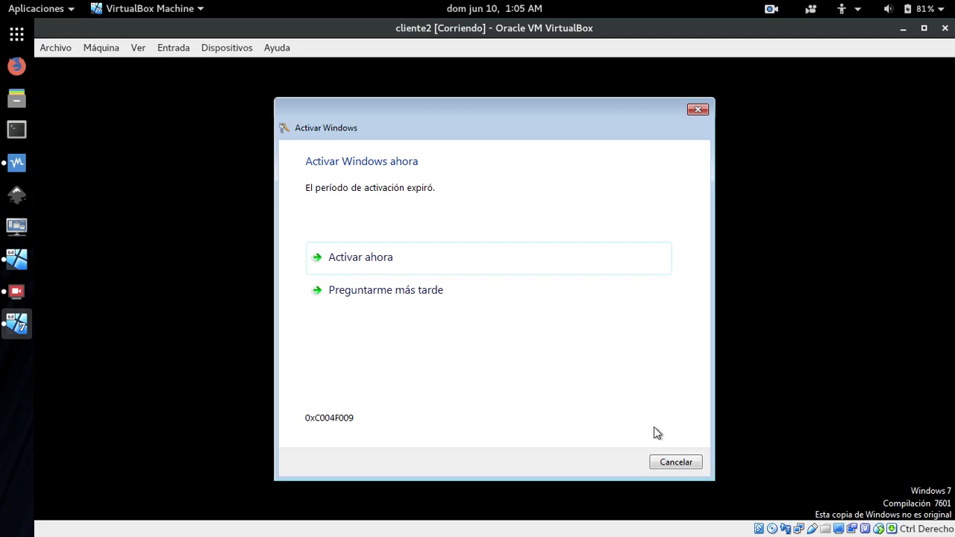
left_click(671, 460)
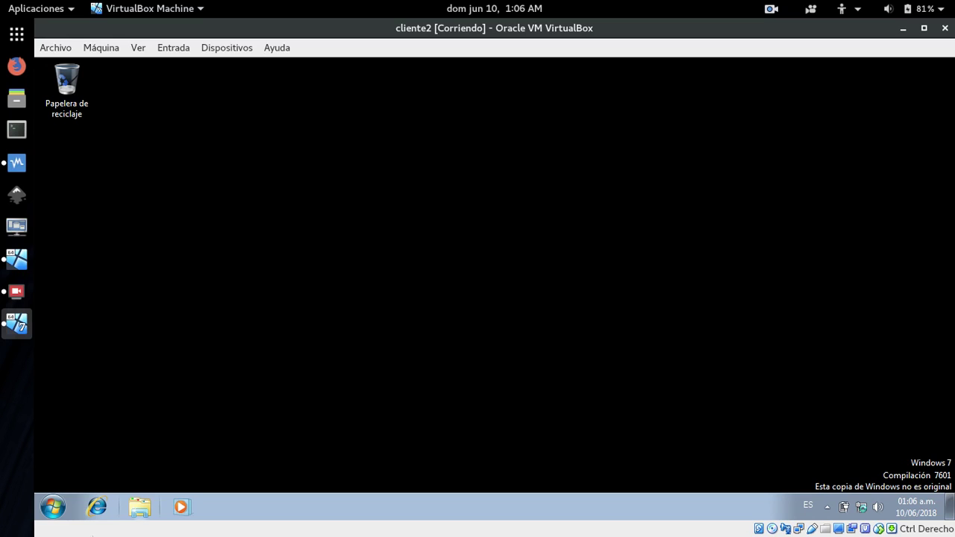
left_click(140, 509)
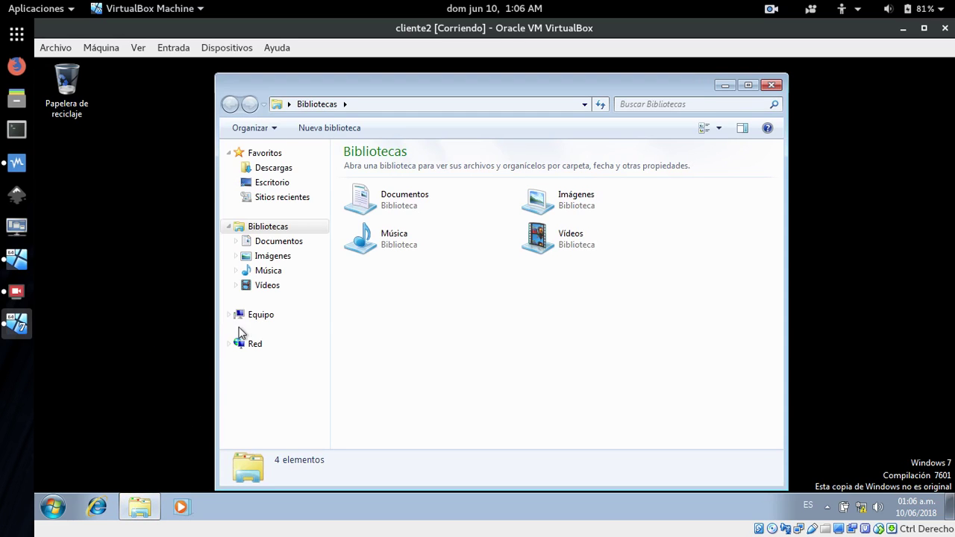
Verify via Equipo properties the PC is cliente-PC in WORKGROUP, then close both windows.
right_click(254, 315)
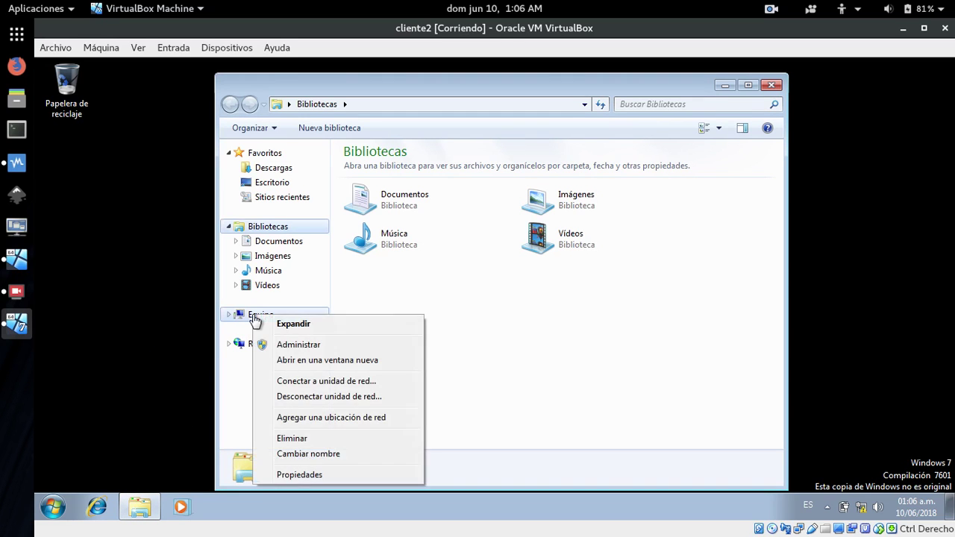
left_click(313, 475)
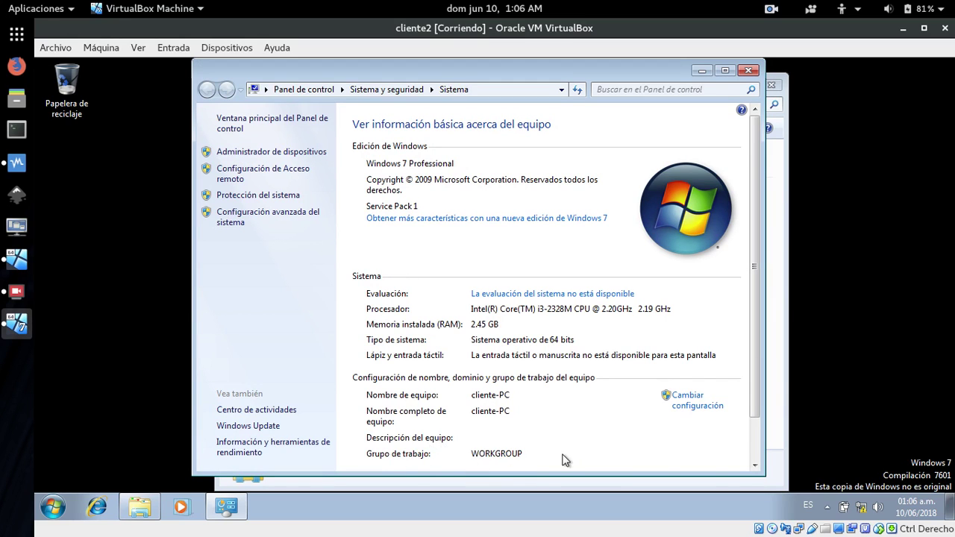
left_click(745, 73)
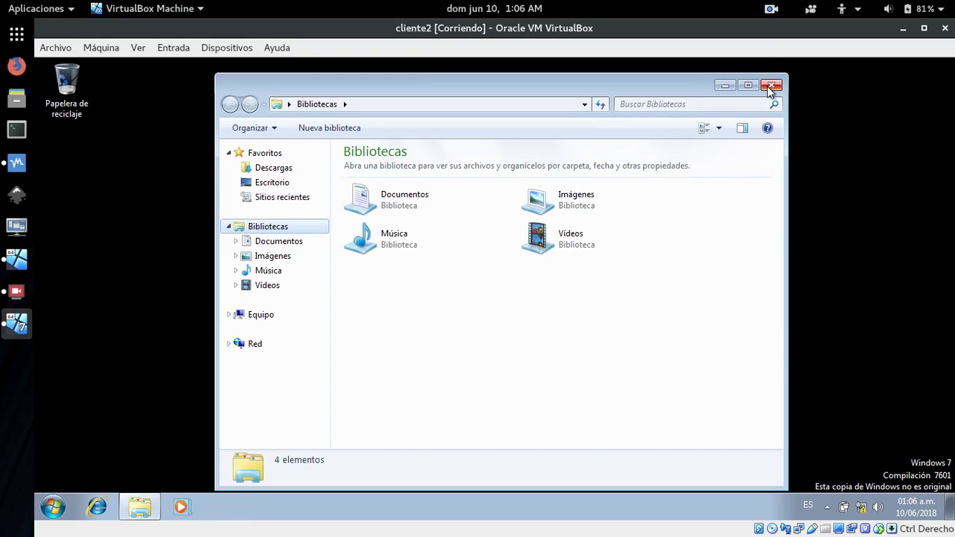
left_click(771, 86)
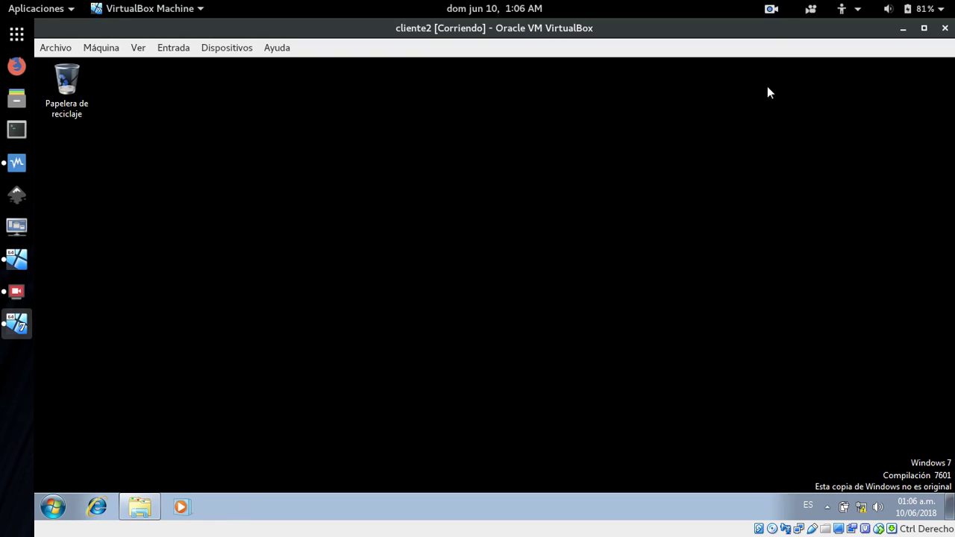
Open the Local Area Connection's properties via Network and Sharing Center's adapter settings.
right_click(862, 509)
left_click(769, 499)
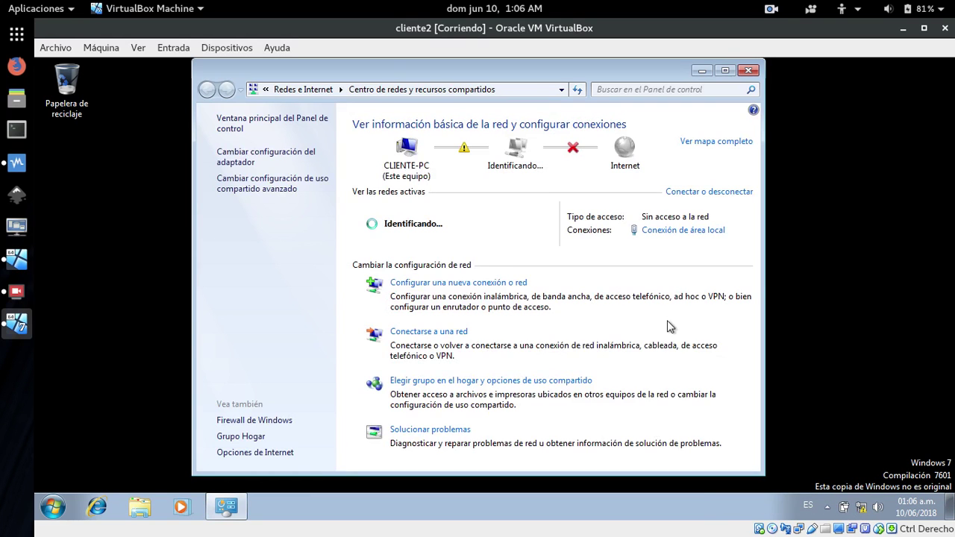
left_click(249, 159)
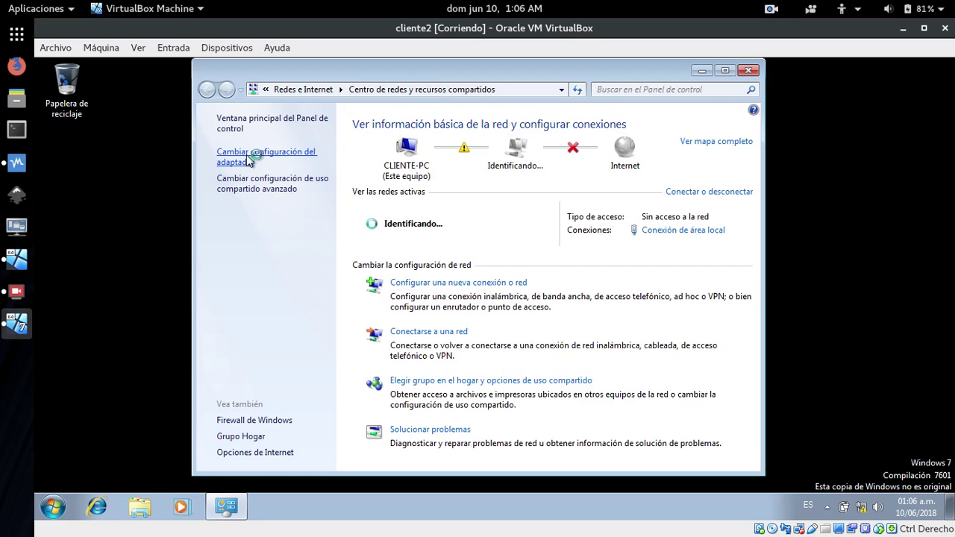
left_click(298, 157)
right_click(283, 140)
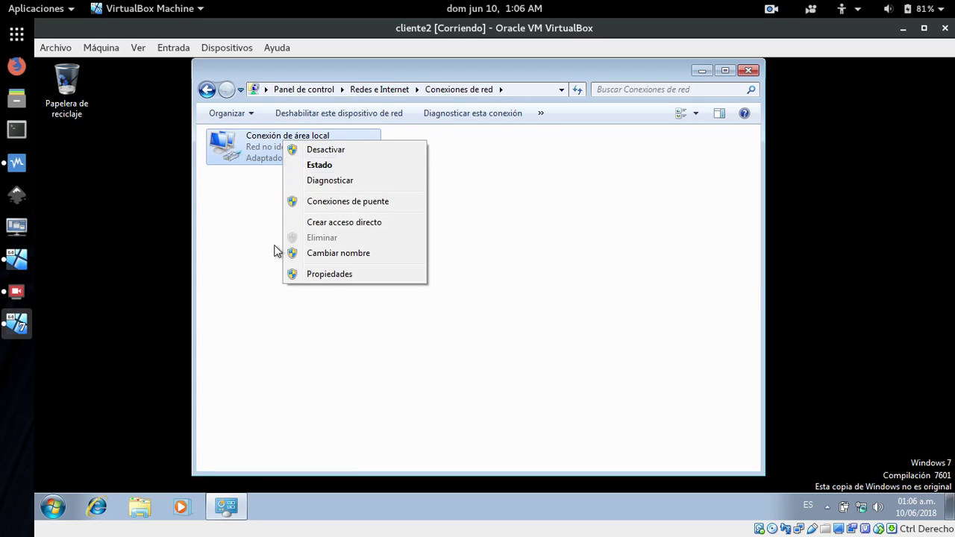
left_click(330, 274)
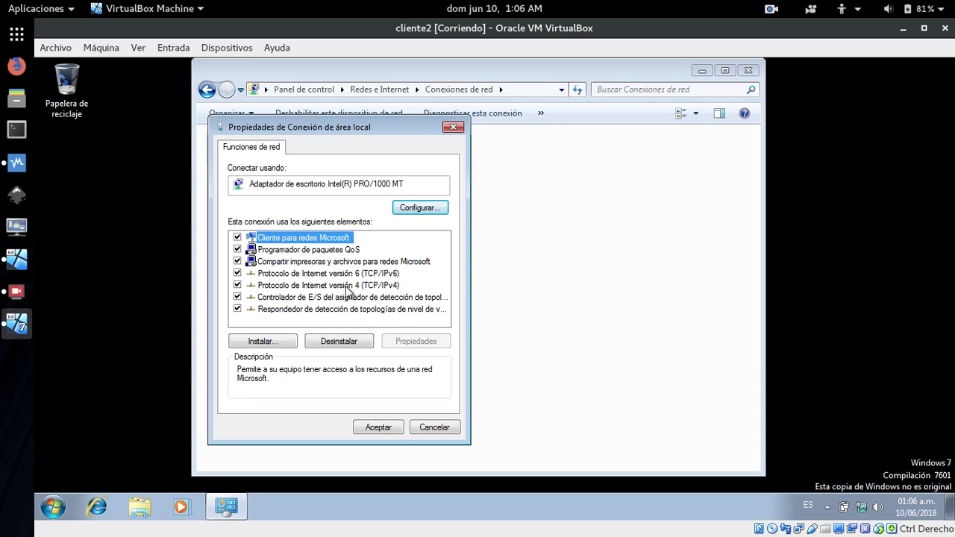
Uncheck Protocolo de Internet versión 6 and open the TCP/IPv4 properties.
left_click(238, 274)
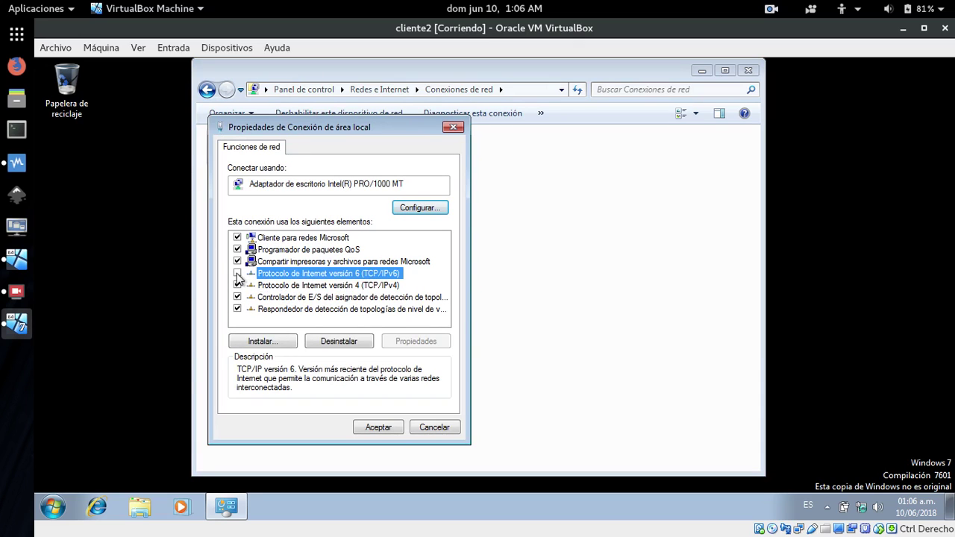
left_click(321, 287)
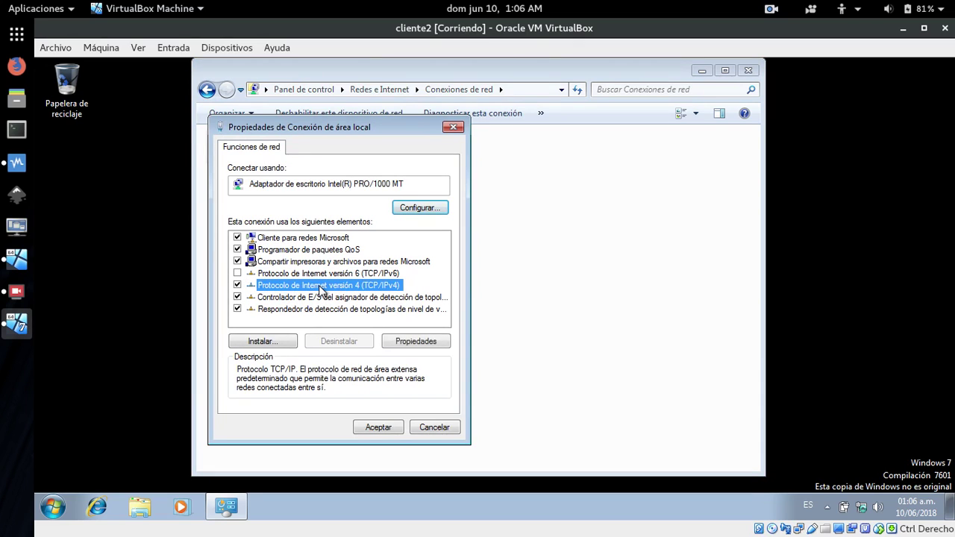
left_click(417, 341)
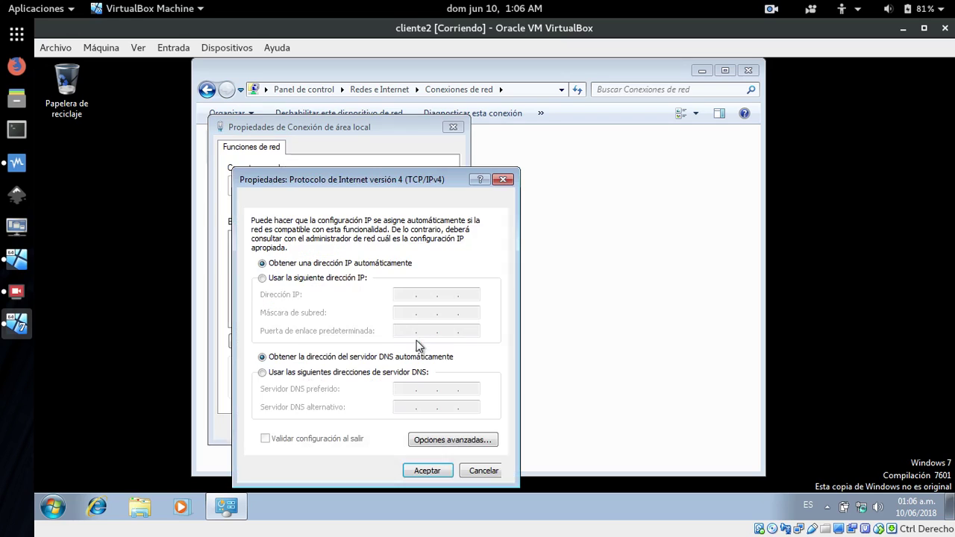
Set static IP 172.29.102.4, mask 255.255.0.0 and preferred DNS 172.29.102.2, then save.
left_click(288, 278)
left_click(407, 296)
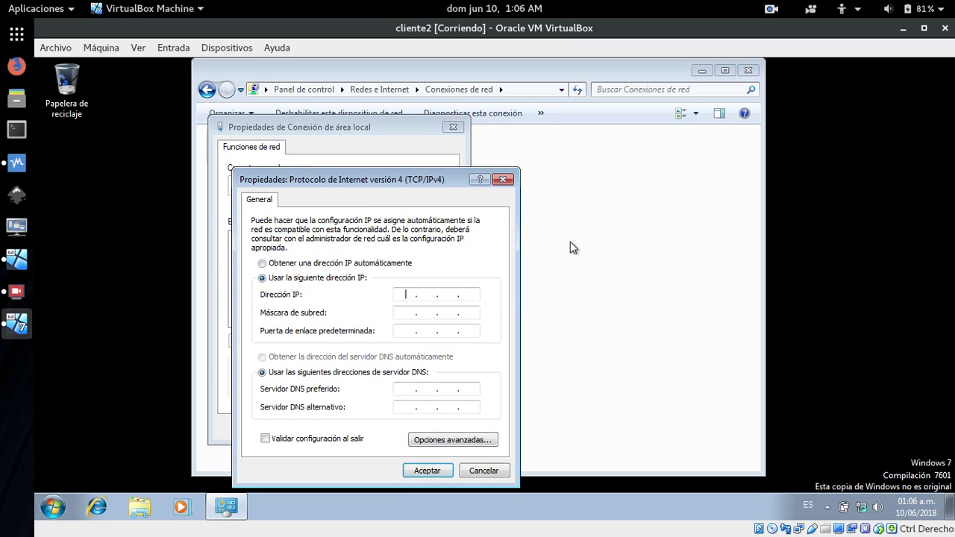
type("172 . 29 . 102 . 4")
key("Tab")
key("Tab")
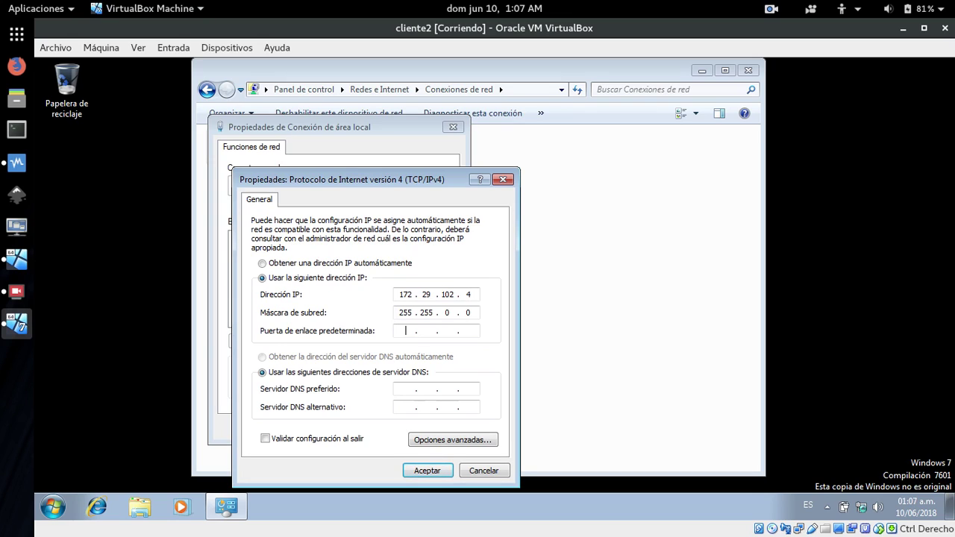
key("Tab")
key("Tab")
type("172 . 29 . 102")
left_click(420, 471)
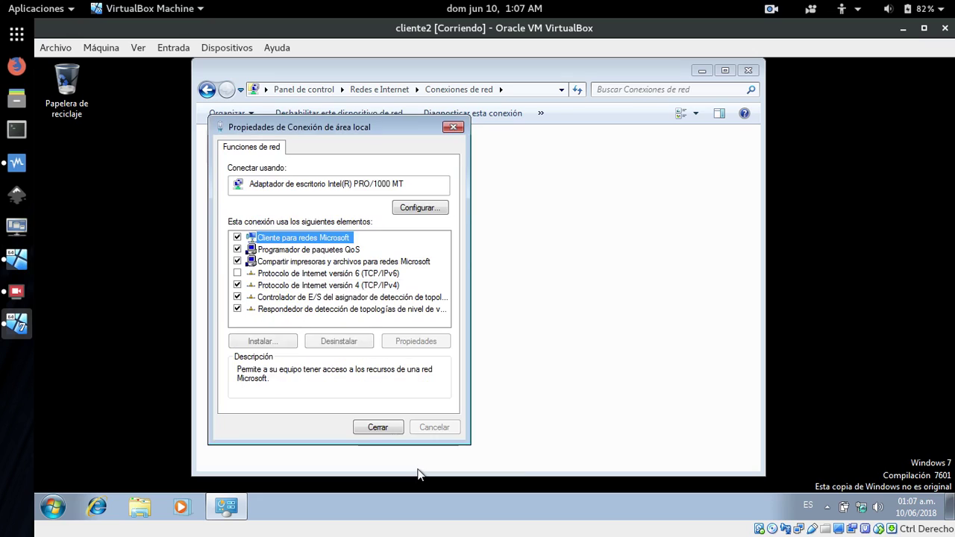
left_click(377, 428)
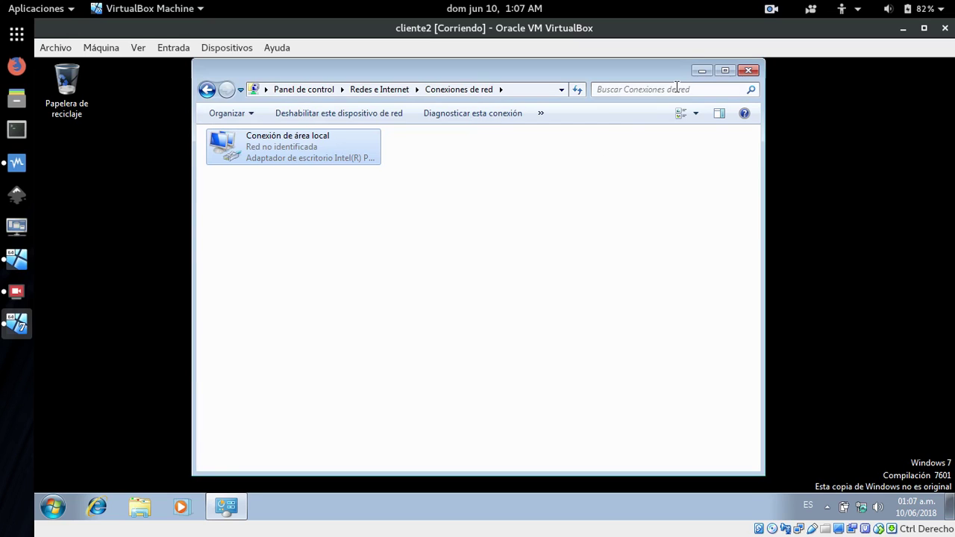
Close Network Connections and launch cmd from the Start menu search.
left_click(750, 70)
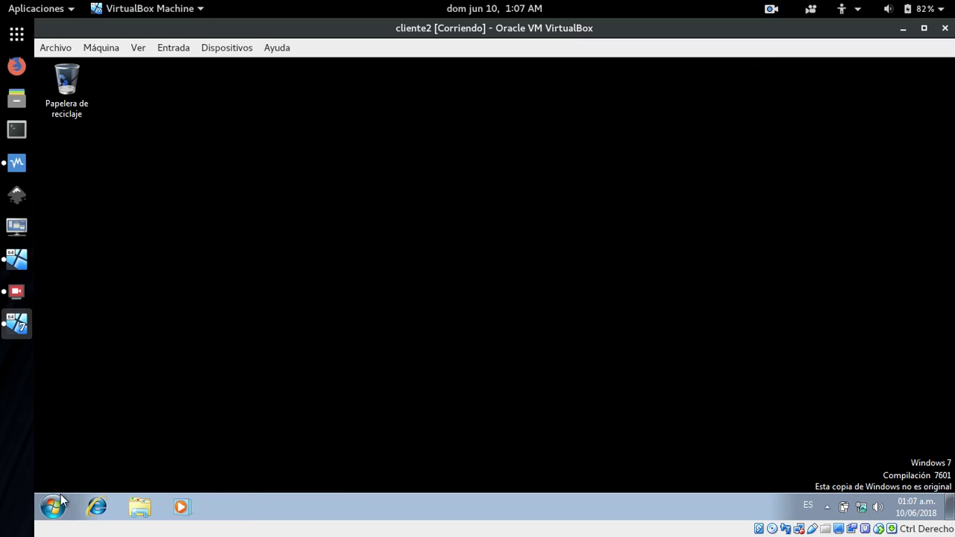
left_click(53, 507)
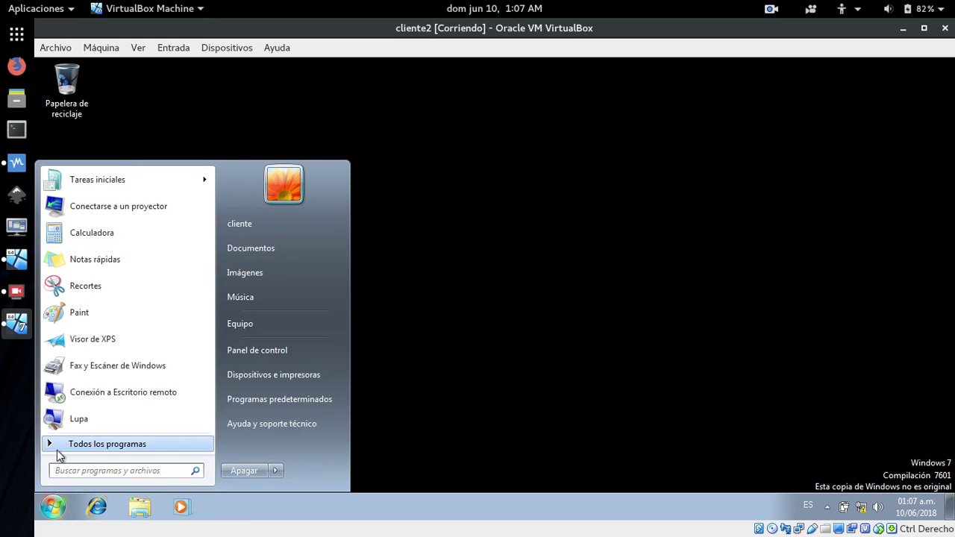
left_click(58, 447)
type("cmd")
key("Return")
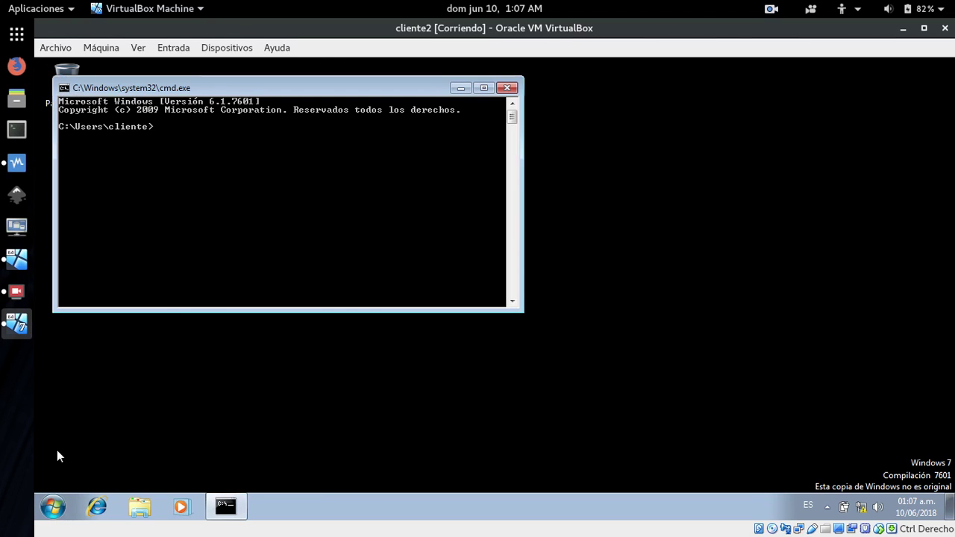
Ping the server at 172.29.102.2 from the command prompt.
right_click(234, 497)
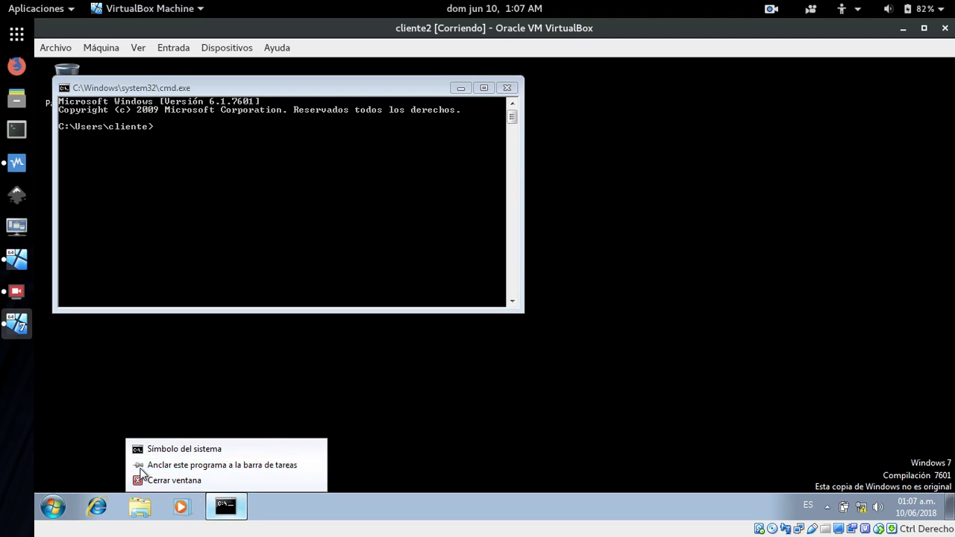
left_click(181, 207)
left_click_drag(231, 90, 378, 226)
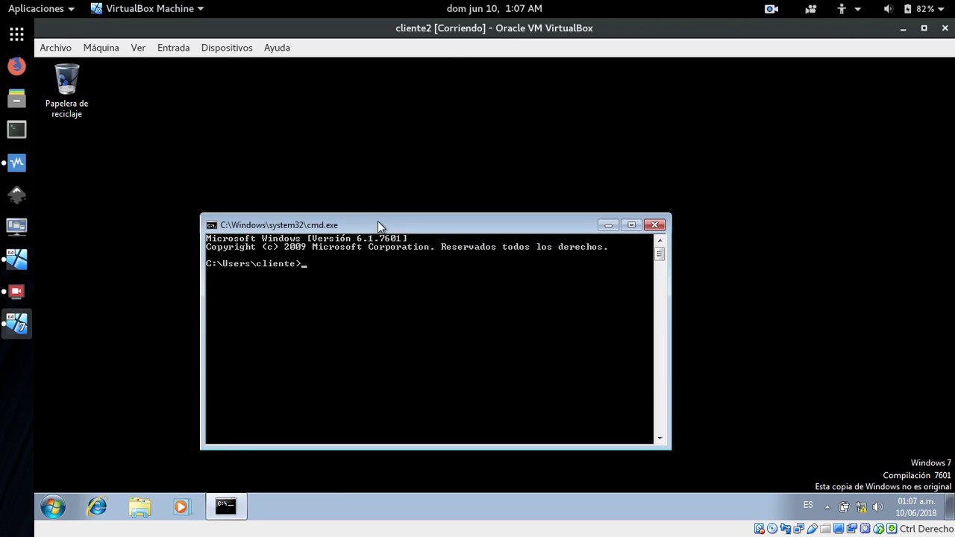
type("ping 172.29.102.2")
key("Return")
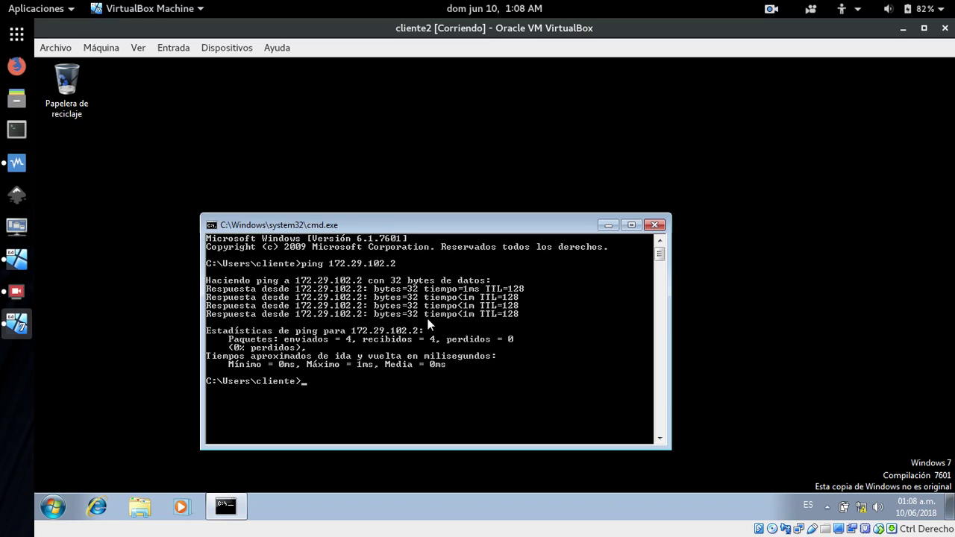
Open Windows Explorer on Libraries from the taskbar.
right_click(131, 509)
left_click(121, 509)
left_click(139, 507)
From Equipo's system properties, change membership to Dominio asadextre.com.
right_click(250, 322)
left_click(292, 473)
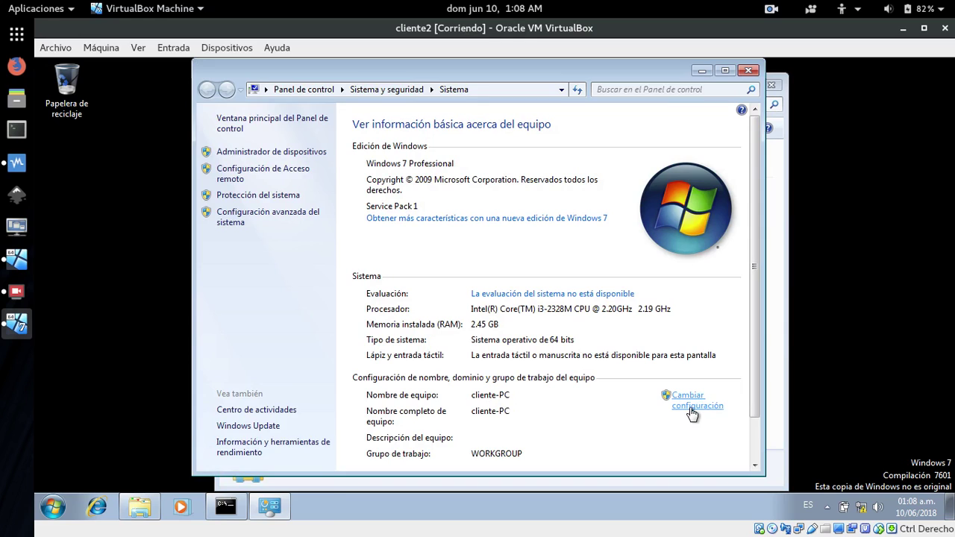
left_click(692, 411)
left_click(306, 310)
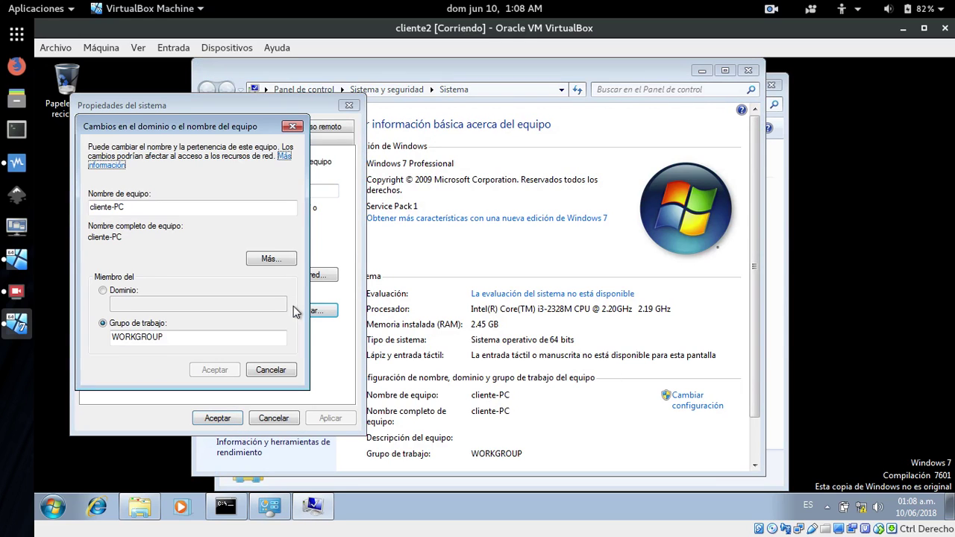
left_click(103, 290)
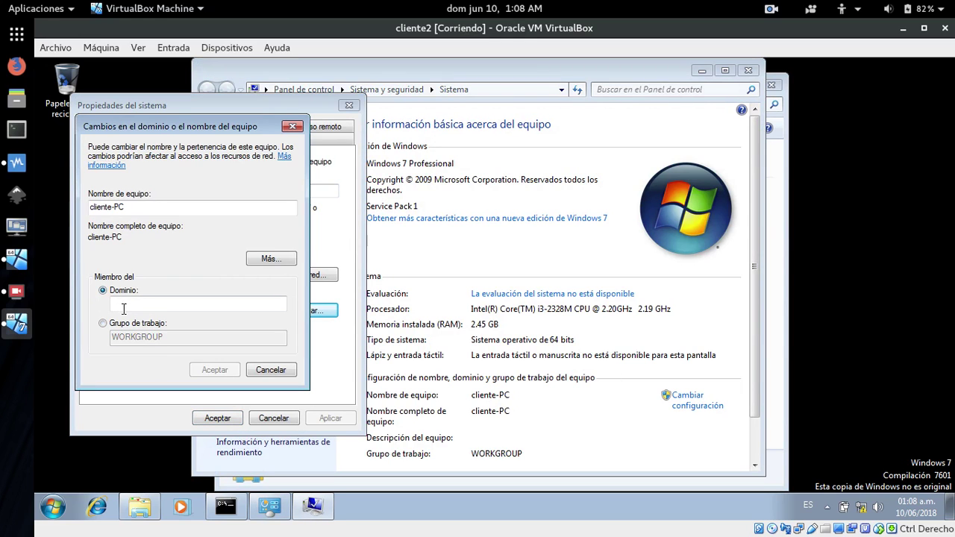
type("asadextre")
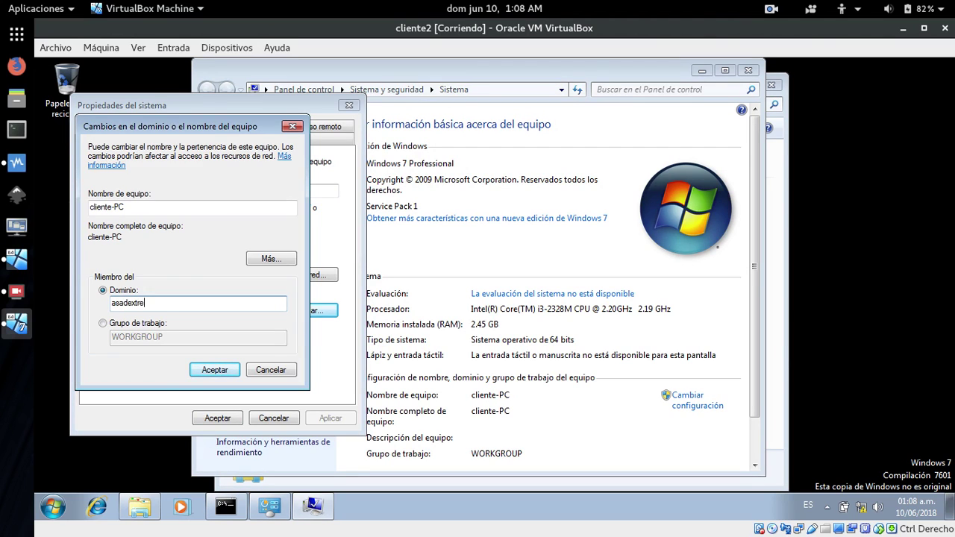
type(".com")
key("Return")
Enter the domain administrator account name and password to authorize the join.
type("A")
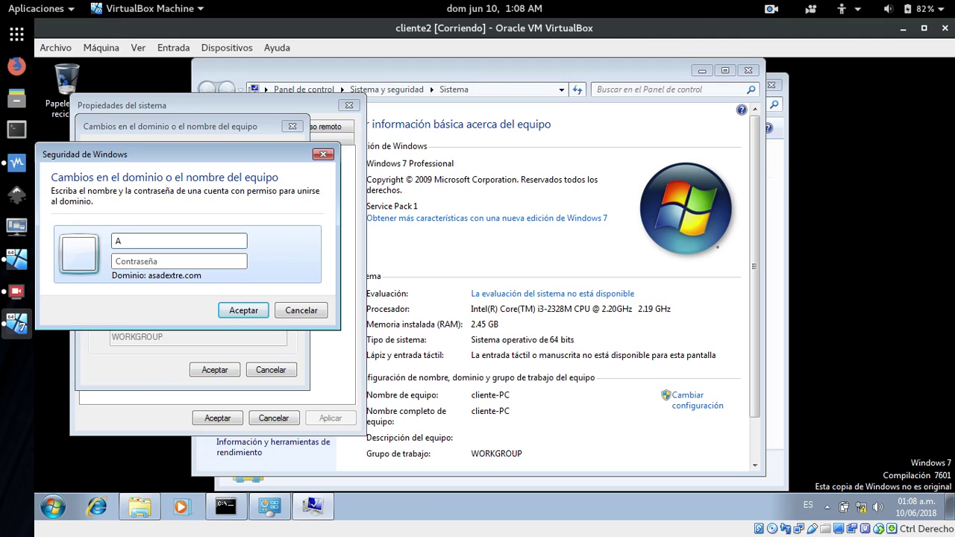
type("dministrado")
key("Tab")
type("•••••••••")
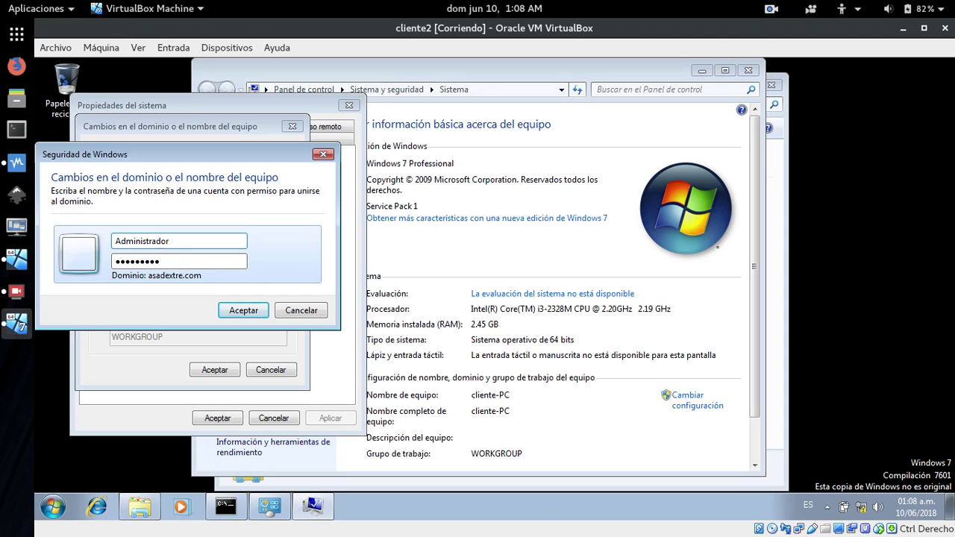
key("Return")
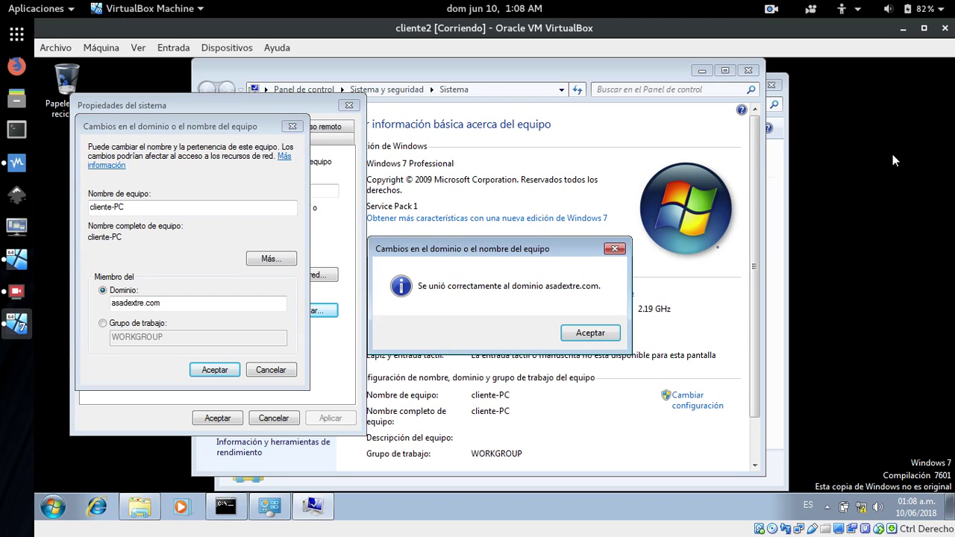
Acknowledge the welcome and restart notices, close System Properties, and choose Reiniciar ahora.
left_click(587, 336)
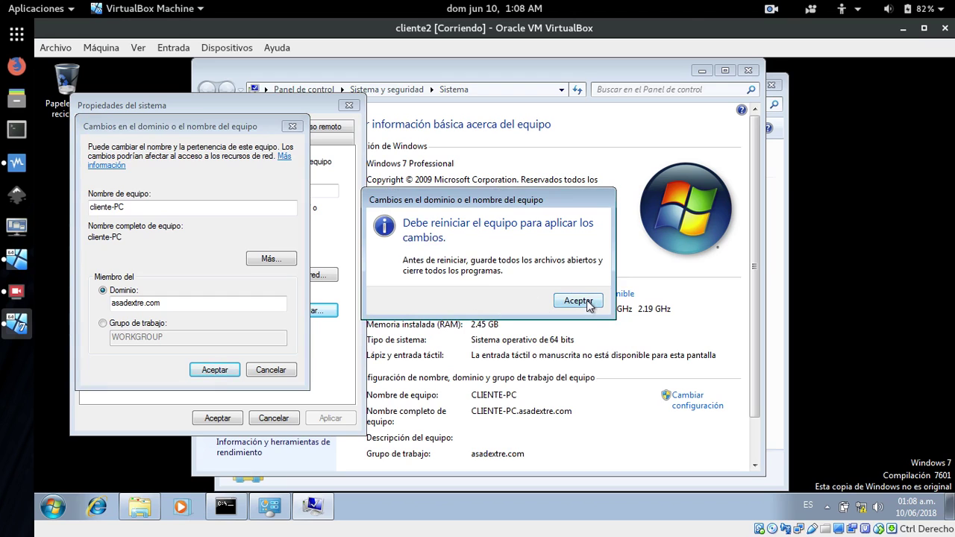
left_click(579, 301)
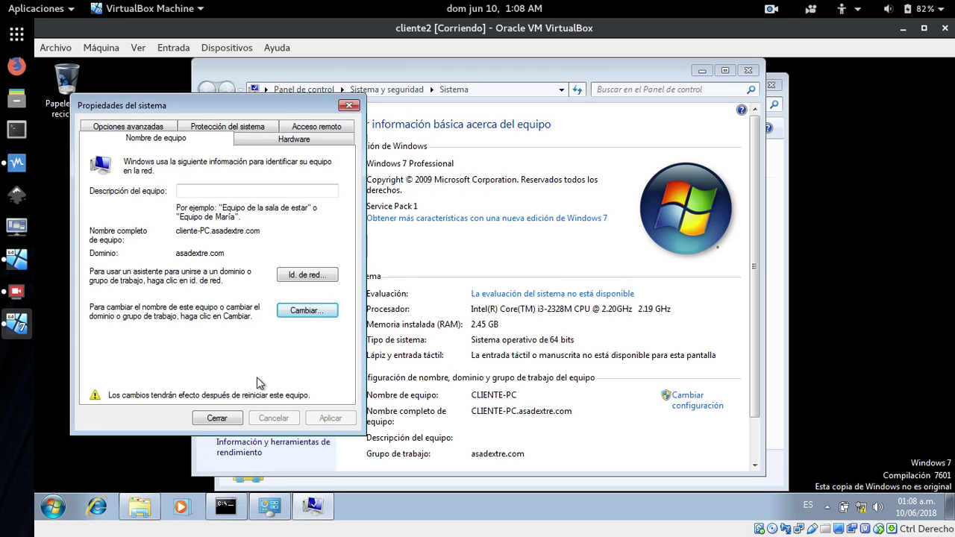
left_click(217, 420)
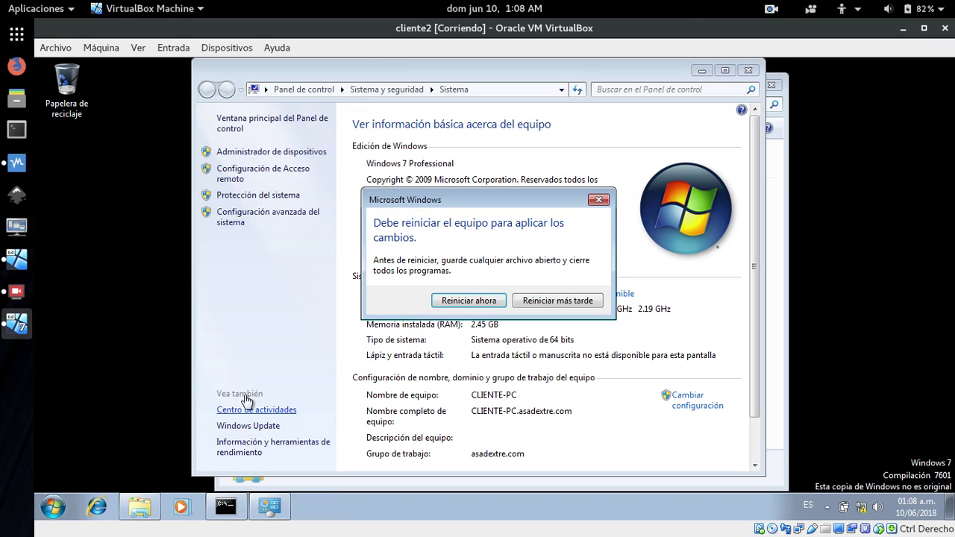
left_click(466, 302)
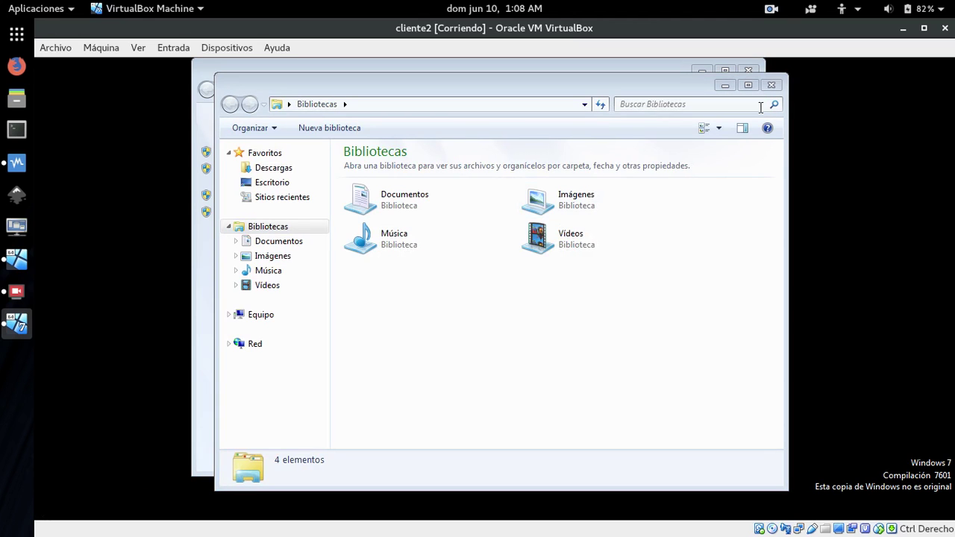
left_click(770, 85)
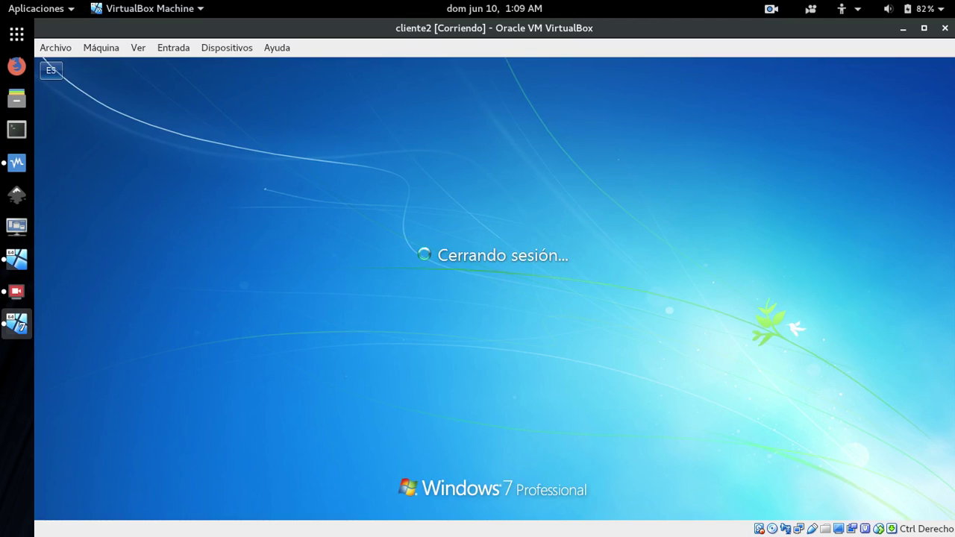
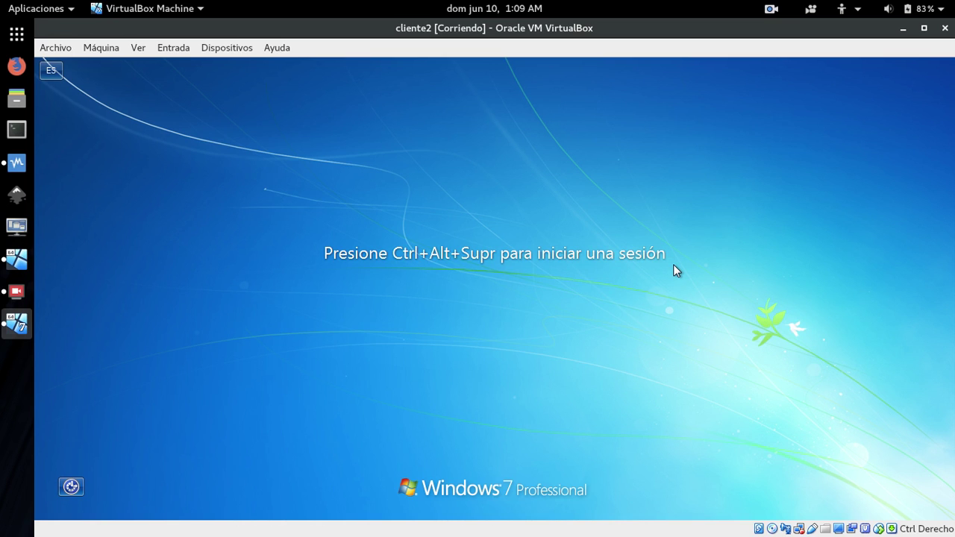
Sign in to cliente2 with the account password and cancel the Activar Windows prompt.
key("ctrl+alt+Delete")
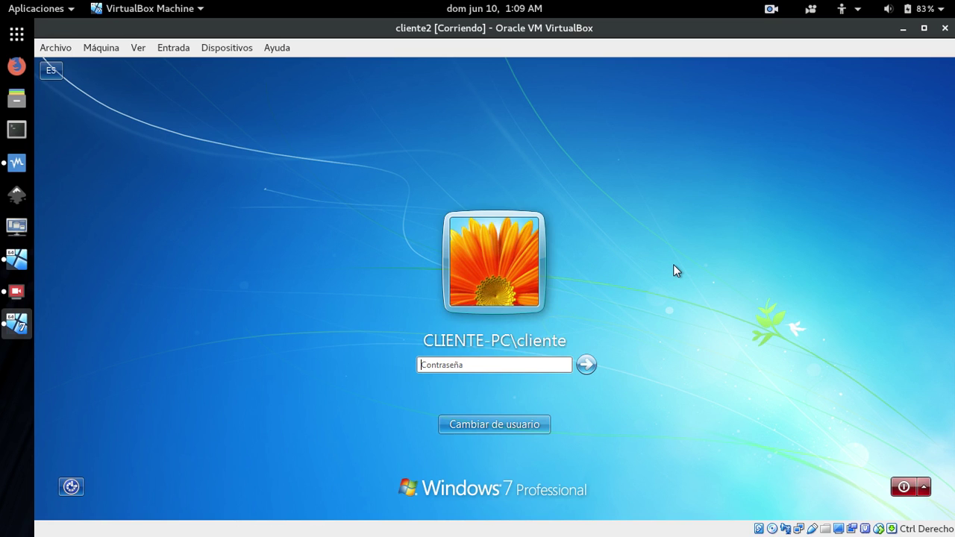
type("****")
key("Return")
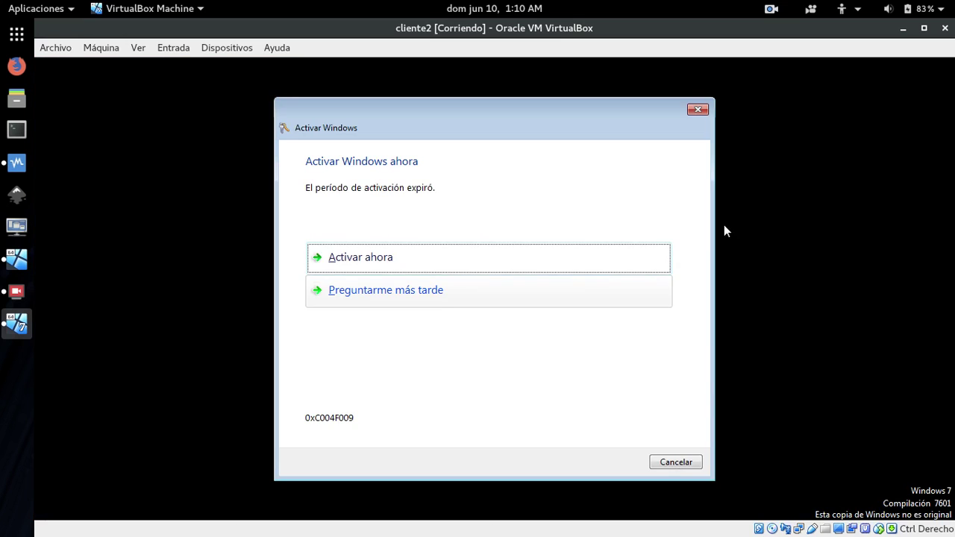
left_click(685, 462)
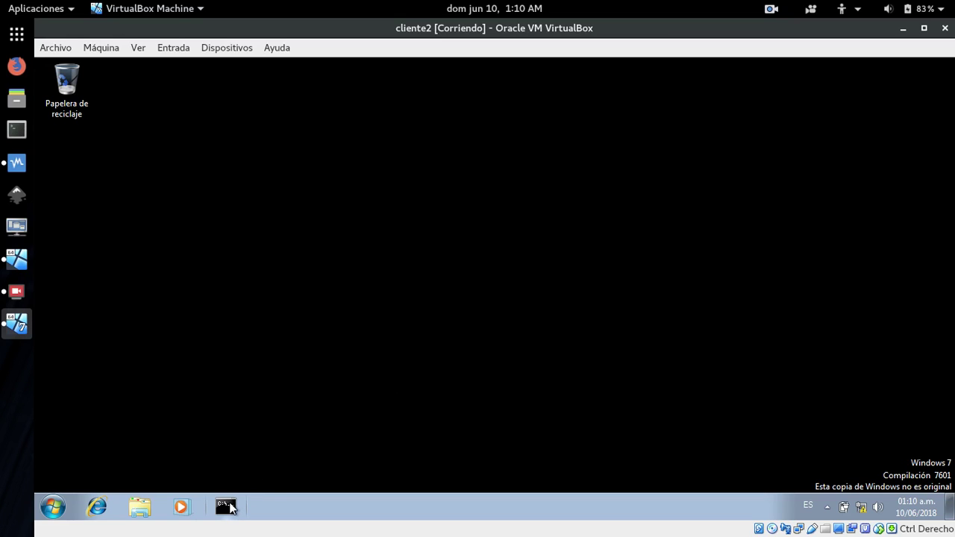
View Equipo's Propiedades on cliente2 to confirm the asadextre.com domain, then switch to S1.
left_click(137, 510)
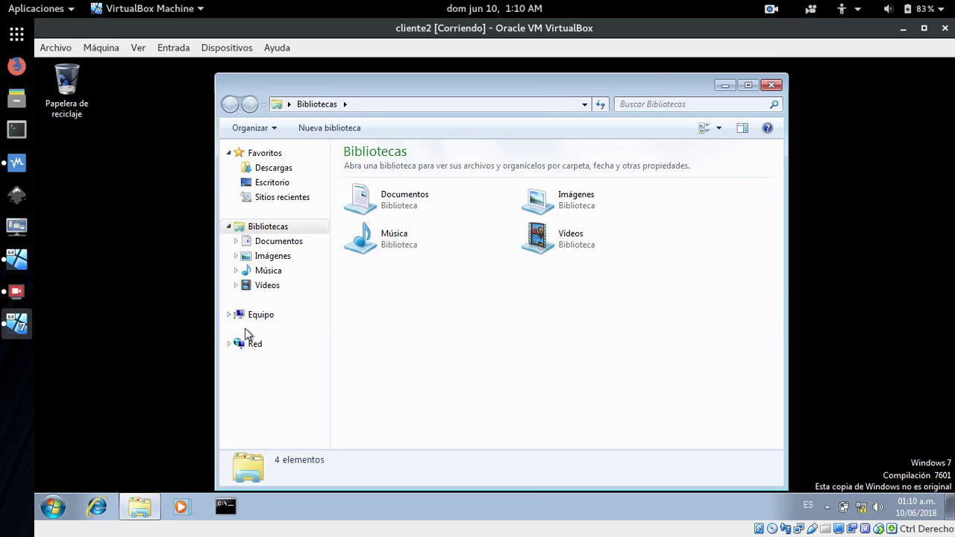
right_click(260, 320)
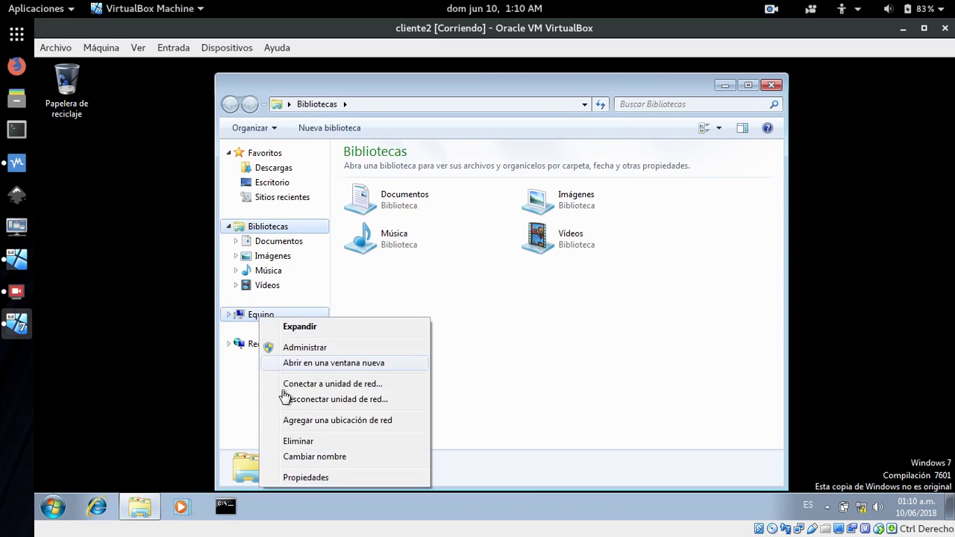
left_click(302, 477)
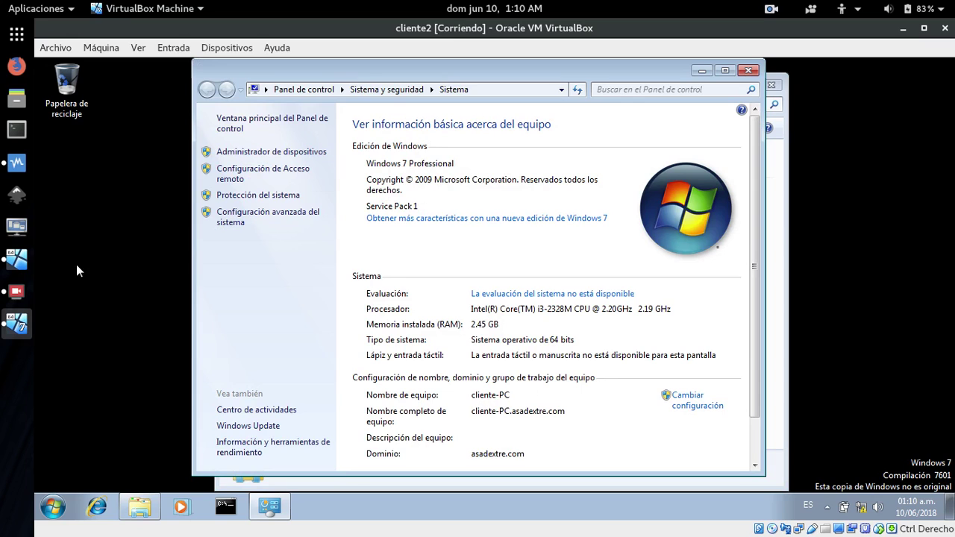
left_click(15, 262)
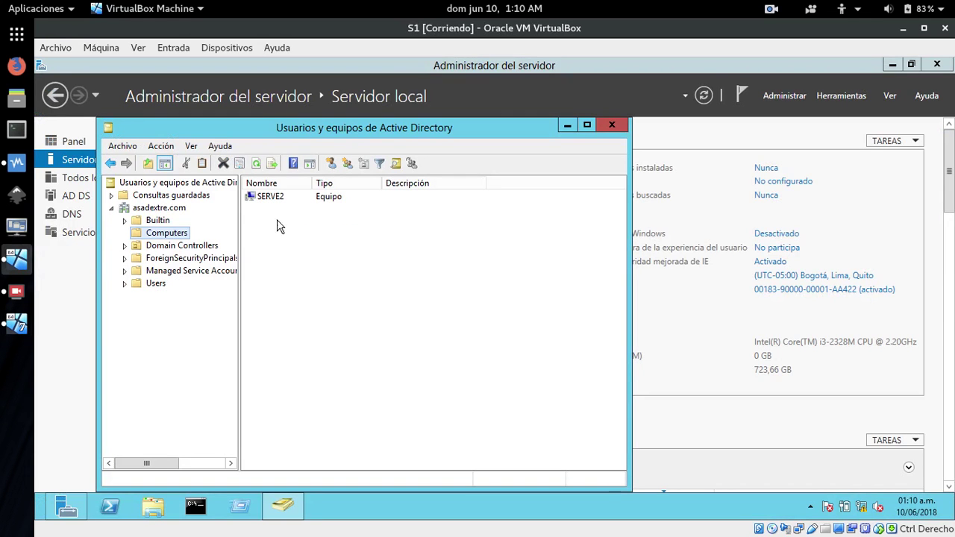
Refresh the Computers list to show CLIENTE-PC and ping 172.29.102.4 from a command prompt.
left_click(254, 165)
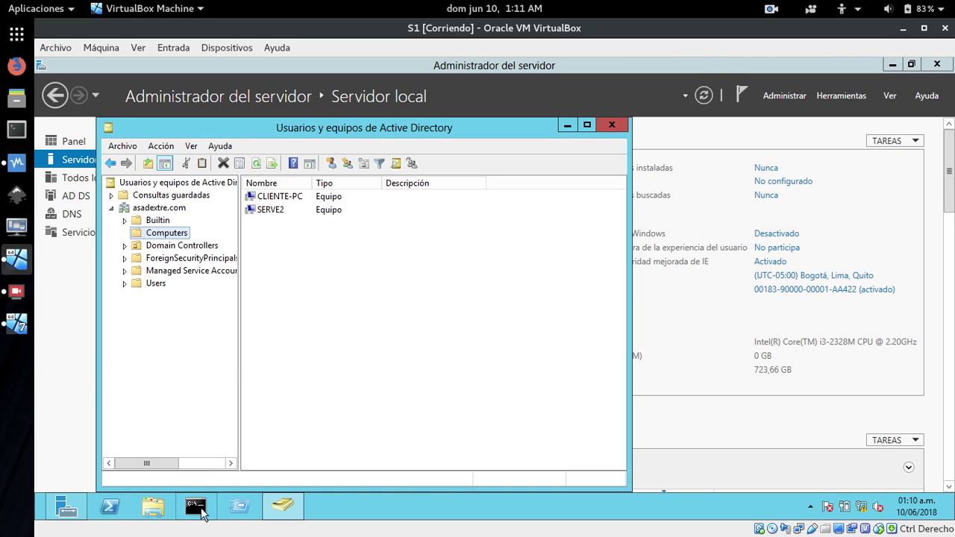
left_click(195, 508)
left_click_drag(332, 145, 552, 255)
type("ping")
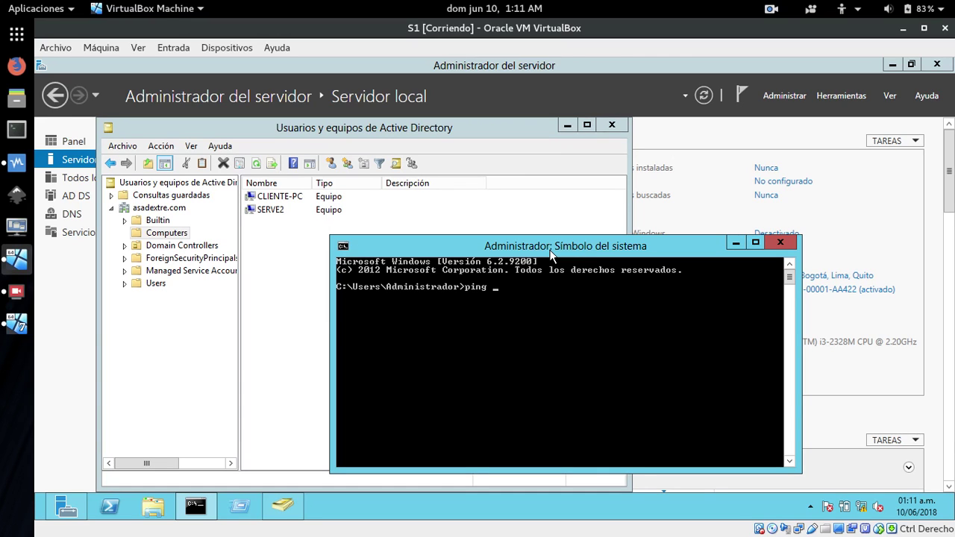
type(" 172.29.102.4")
key("Return")
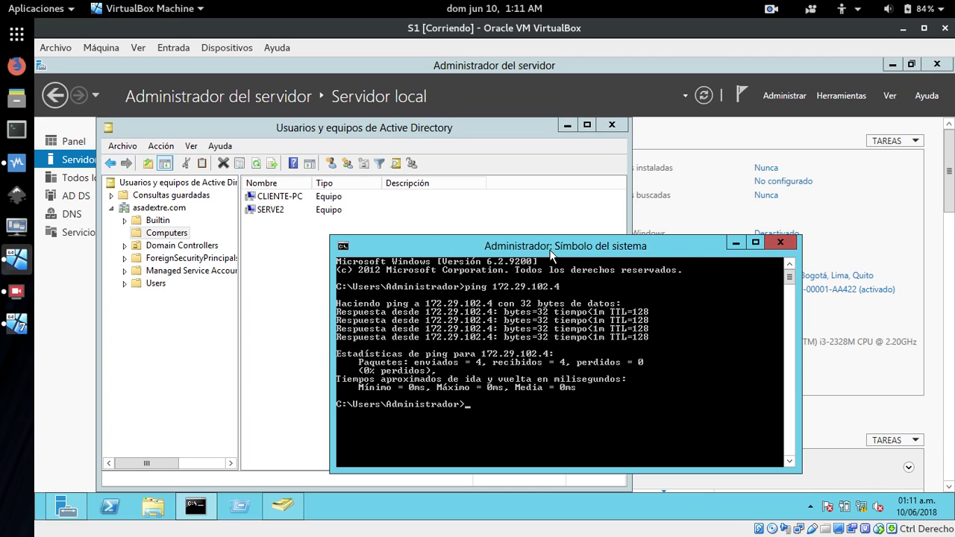
left_click(736, 243)
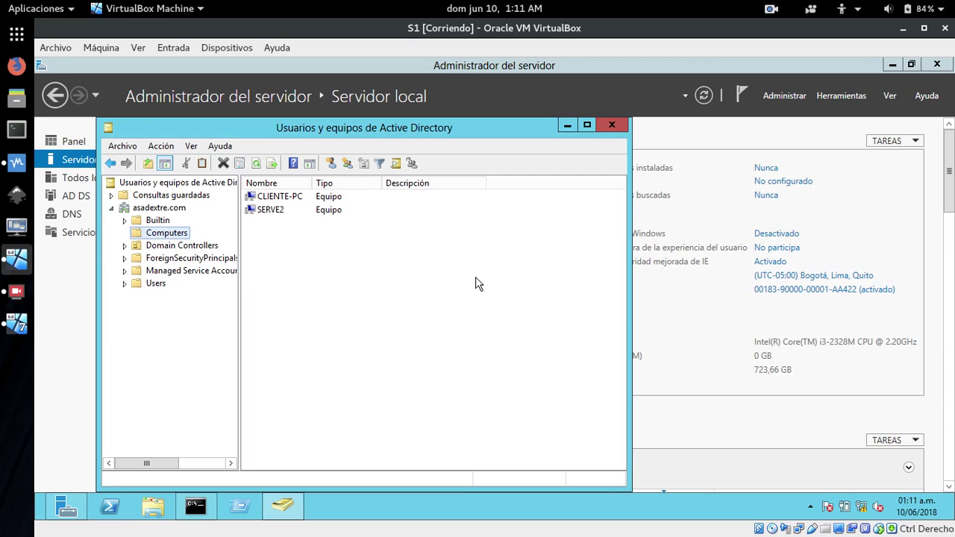
Close cliente2's System and Bibliotecas windows and shut the machine down with Apagar.
left_click(23, 332)
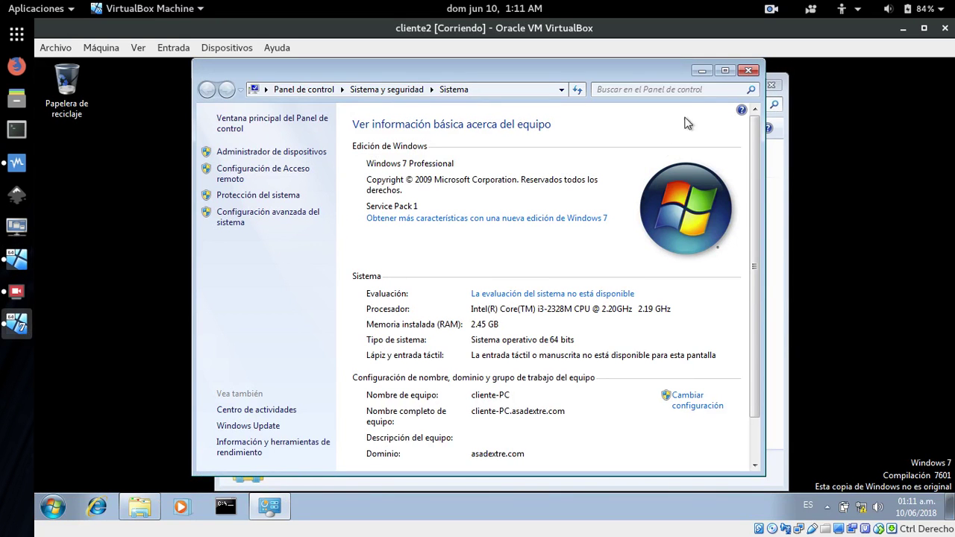
left_click(748, 70)
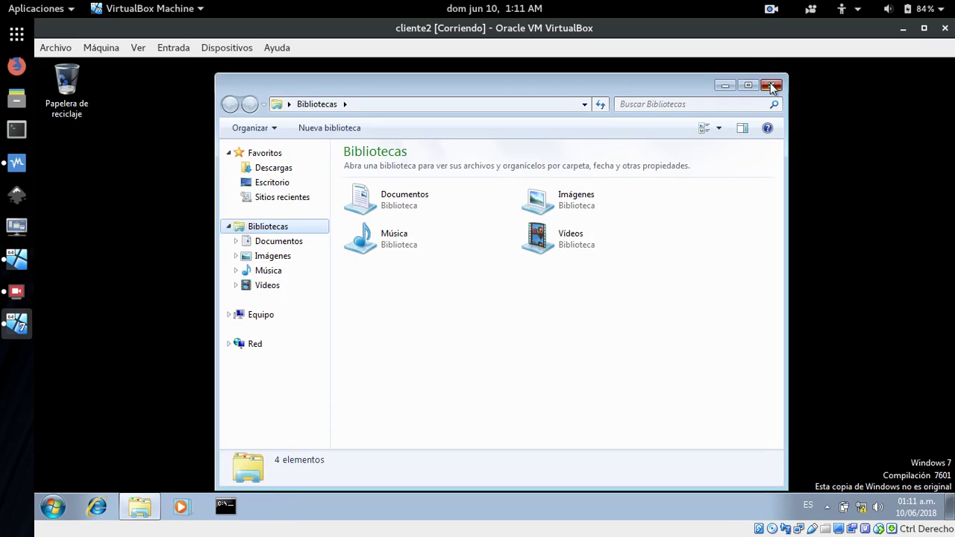
left_click(773, 86)
left_click(52, 507)
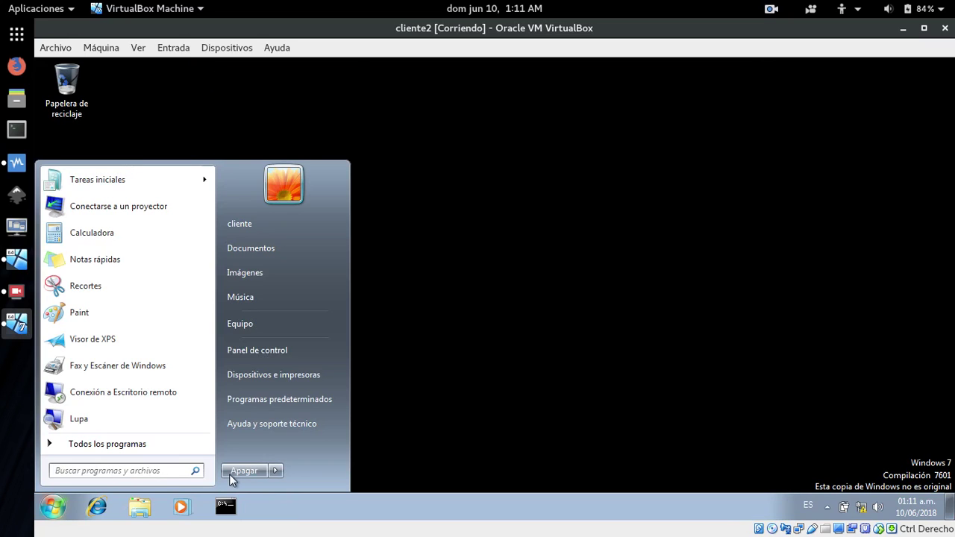
left_click(237, 470)
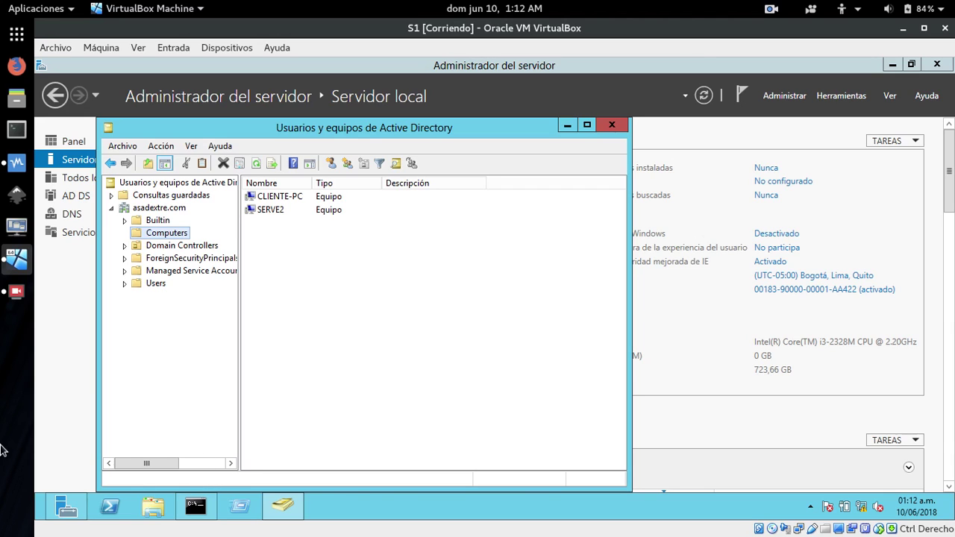
Open DNS Manager from Server Manager's DNS page, expand S1 to view its zones, then show the VirtualBox manager.
left_click(567, 125)
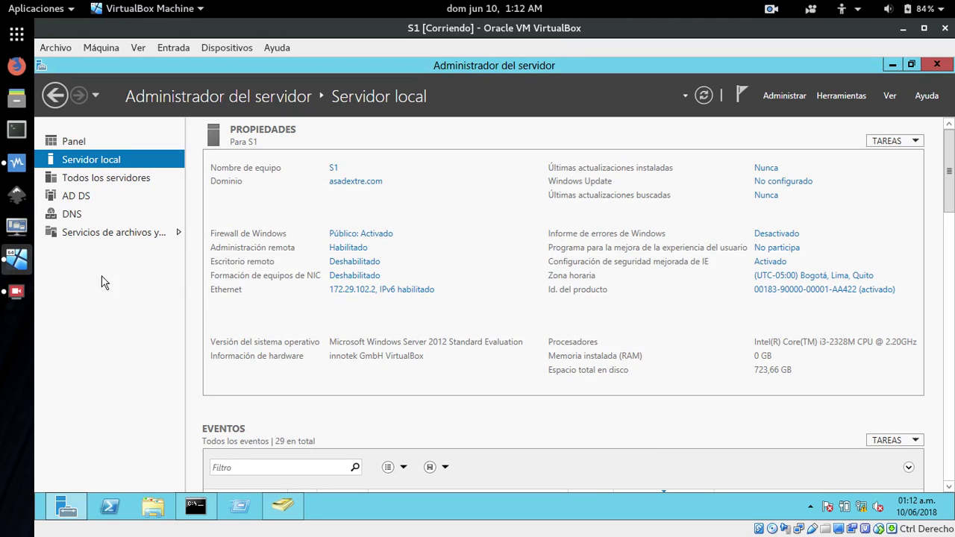
left_click(73, 216)
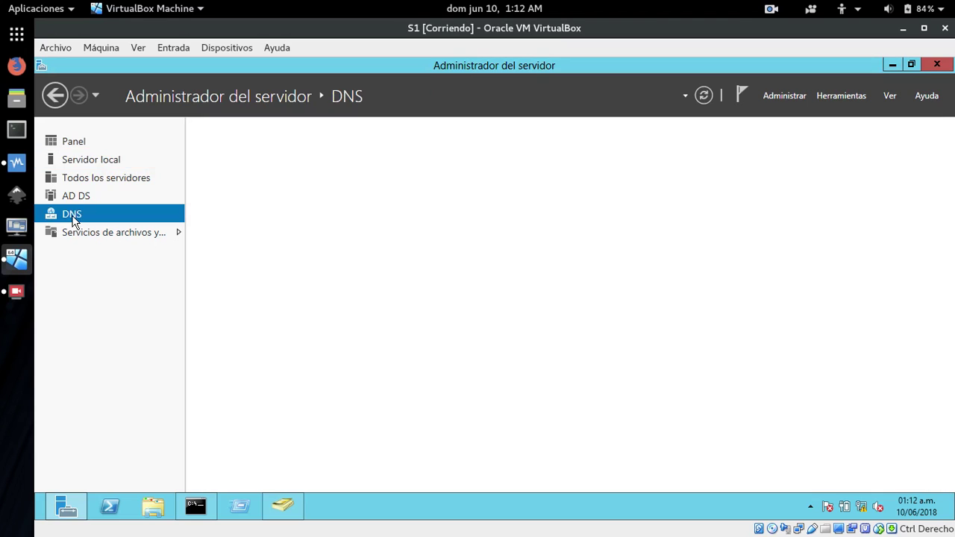
left_click(824, 97)
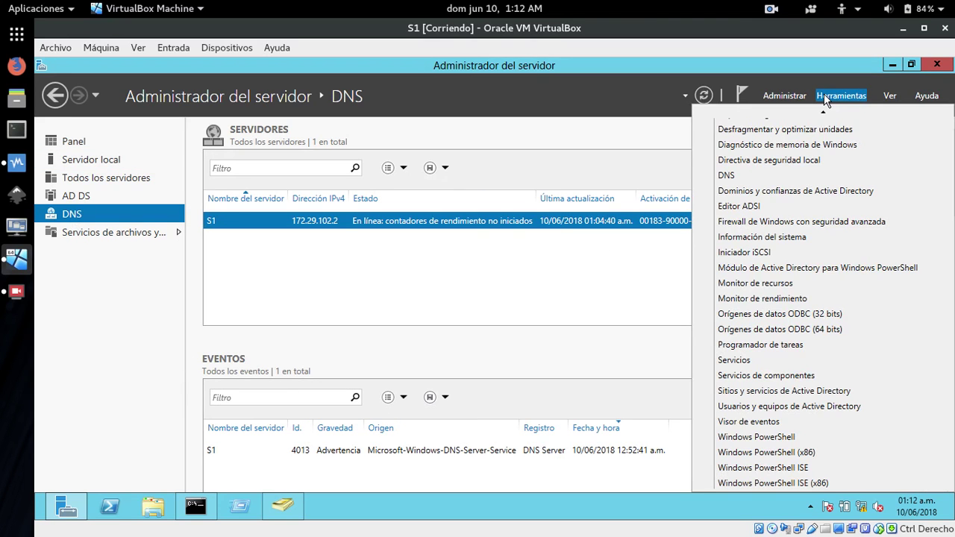
scroll(791, 172, "up", 3)
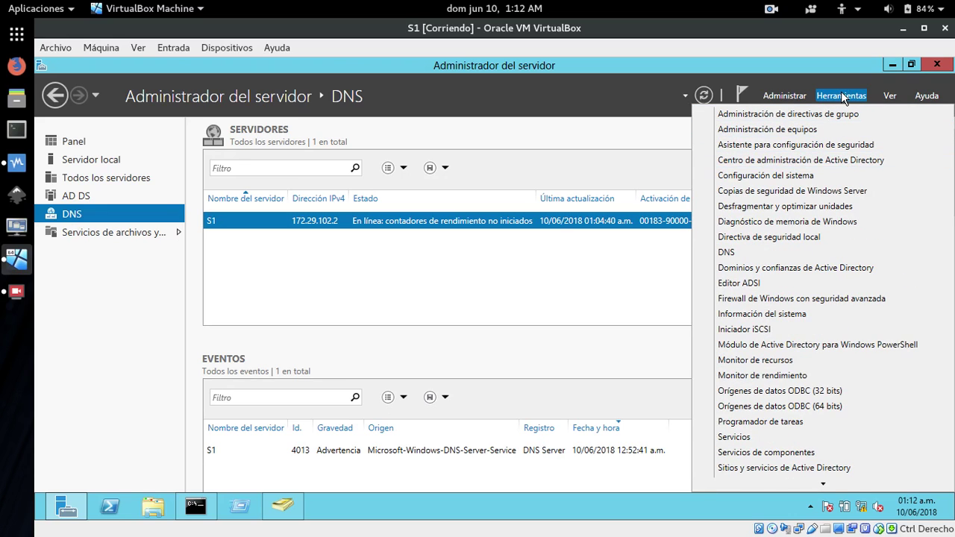
left_click(728, 253)
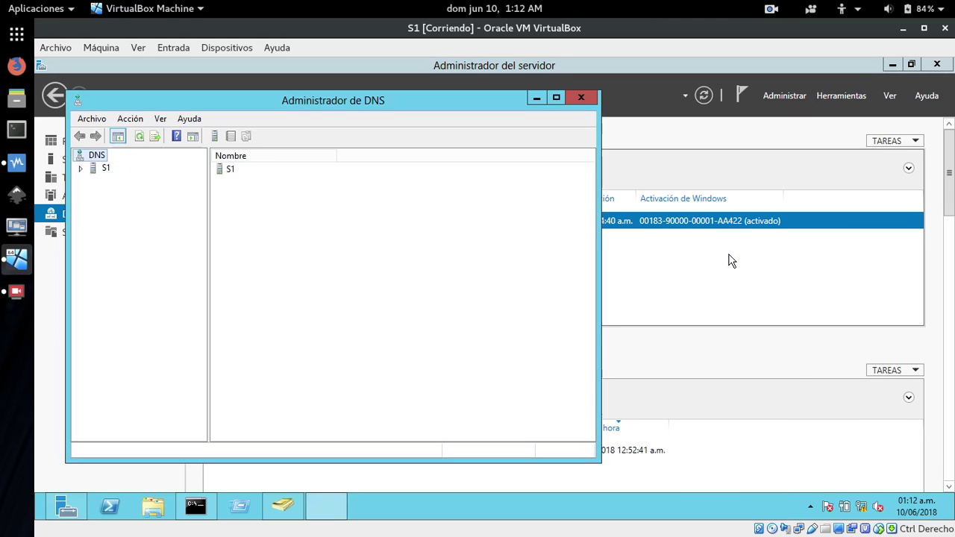
left_click(80, 169)
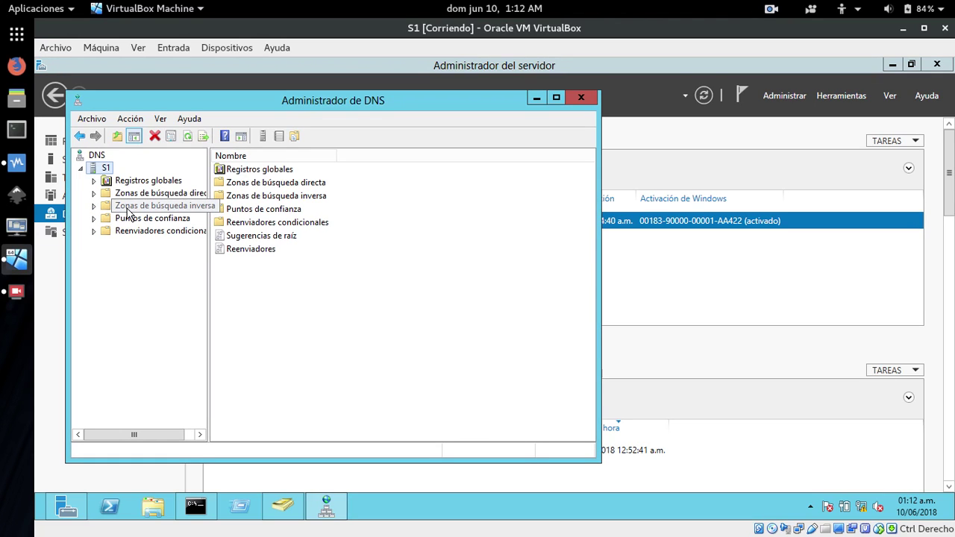
left_click(582, 98)
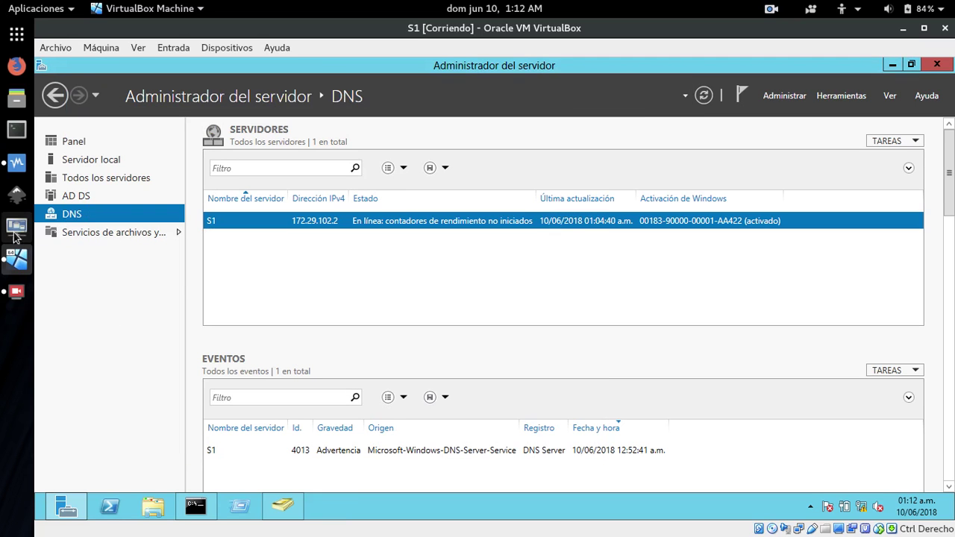
left_click(22, 170)
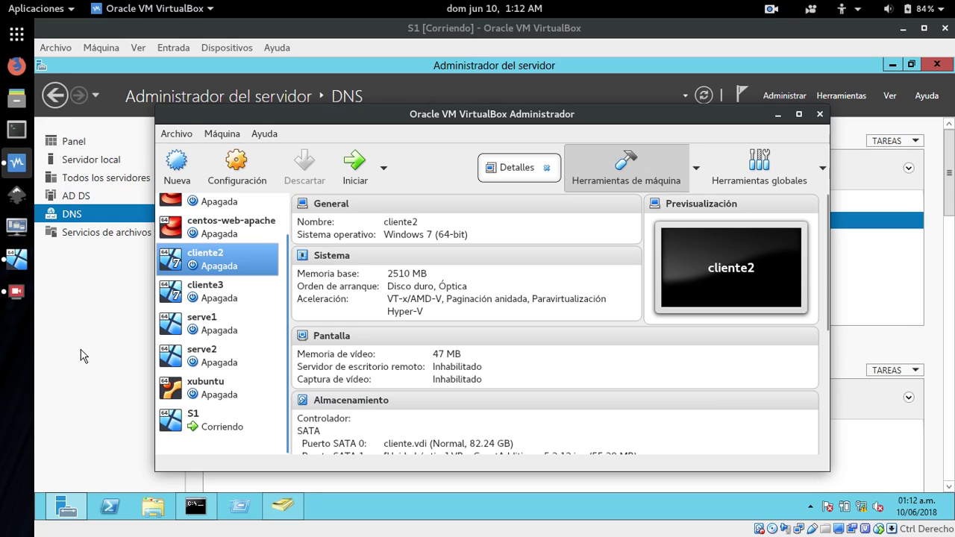
Start serve2 with Inicio desacoplado, then minimize its window and the VirtualBox Manager.
left_click(212, 355)
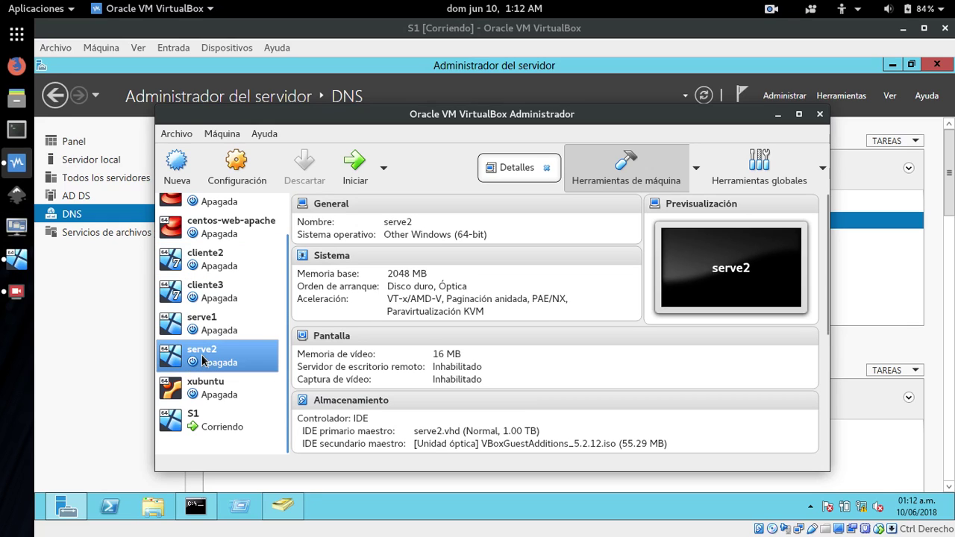
left_click(383, 168)
left_click(377, 247)
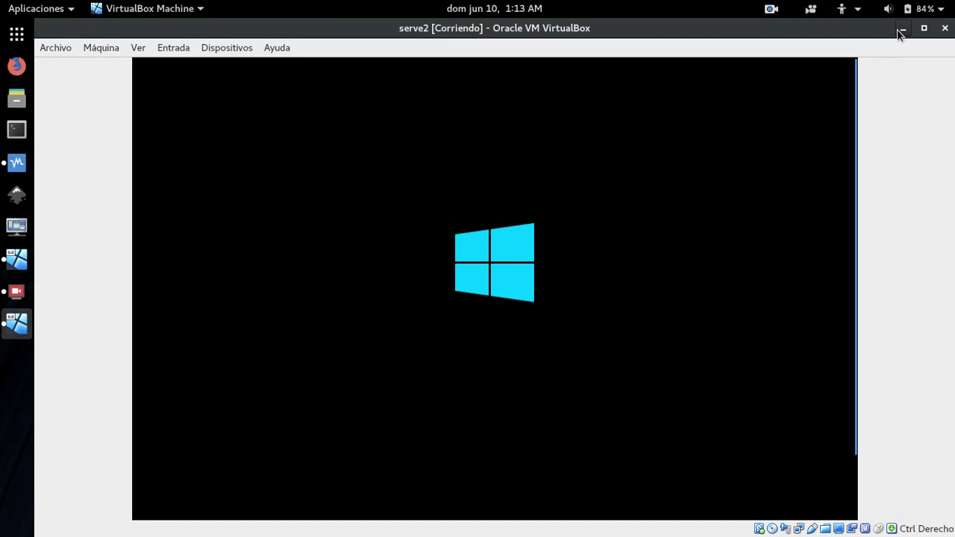
left_click(901, 32)
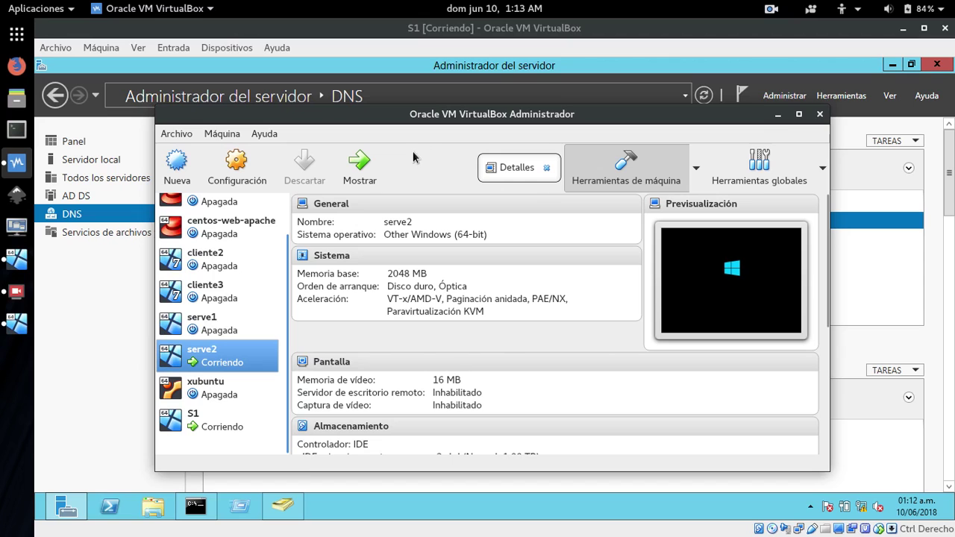
left_click(777, 114)
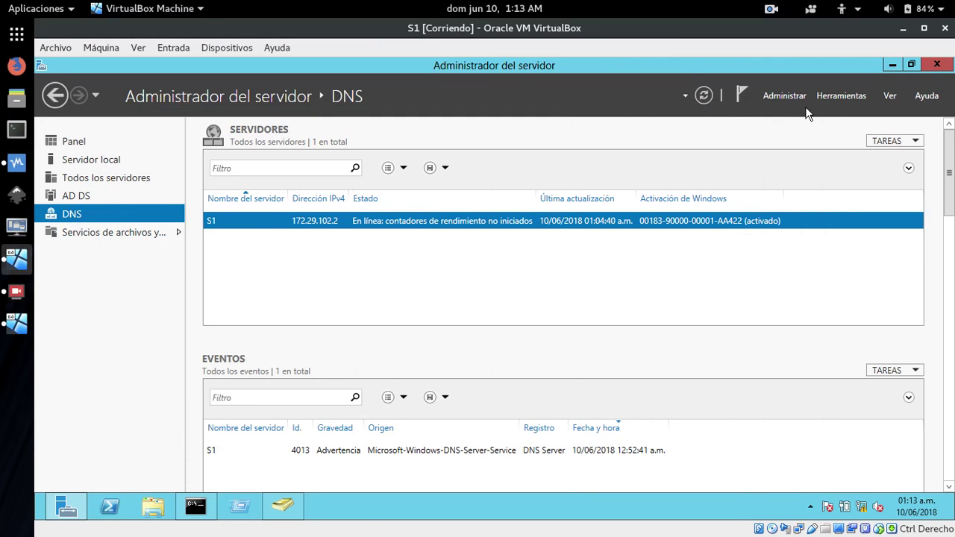
Start a new reverse lookup zone in DNS Manager, keeping primary, domain-wide replication and IPv4 defaults.
left_click(847, 93)
left_click(725, 253)
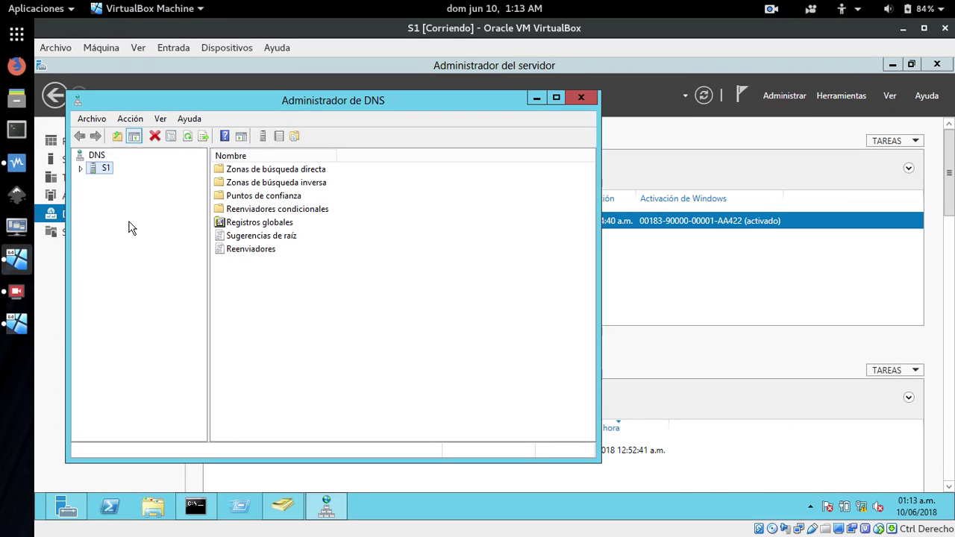
left_click(80, 169)
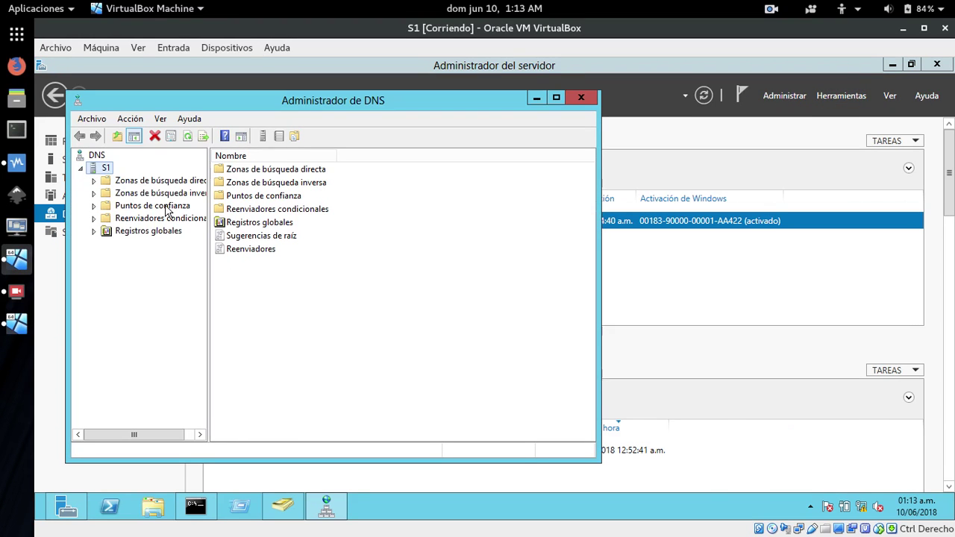
left_click(105, 196)
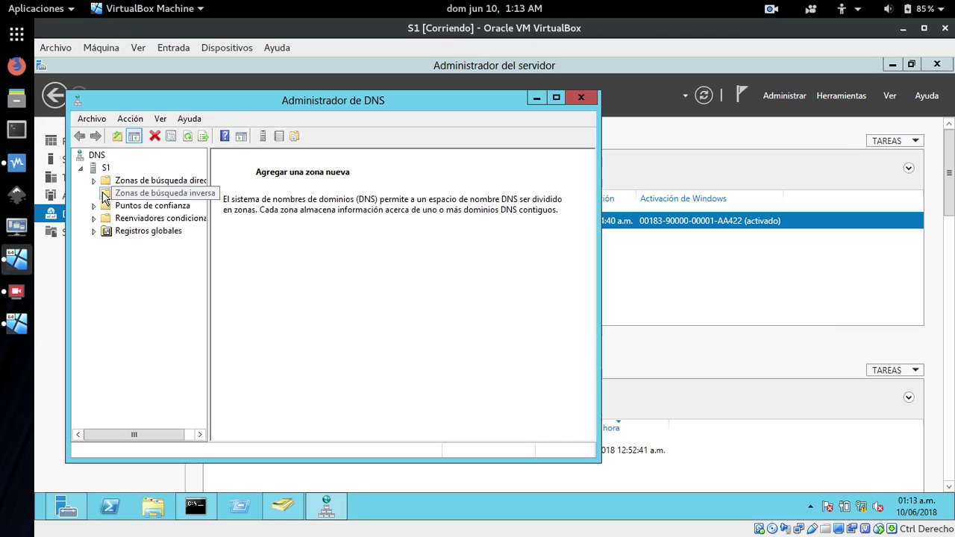
right_click(105, 195)
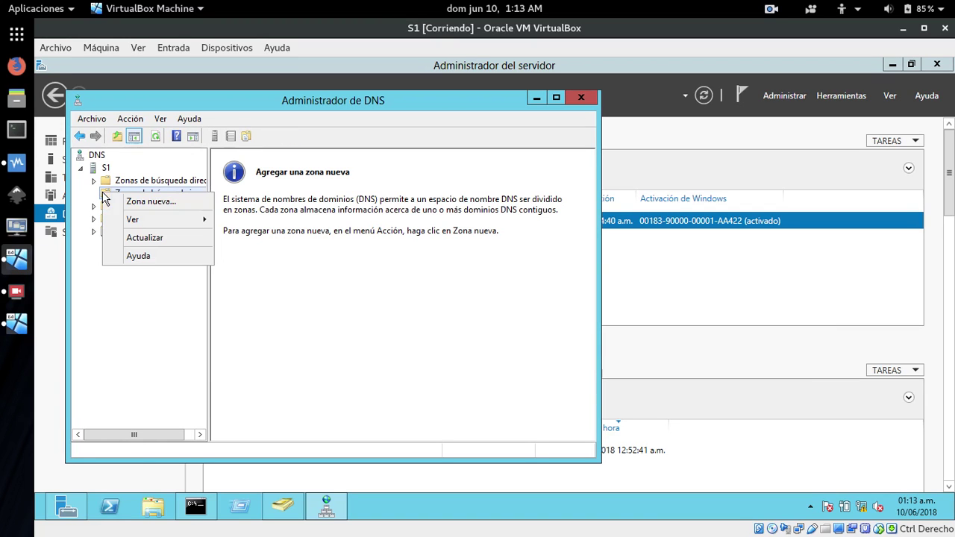
left_click(146, 208)
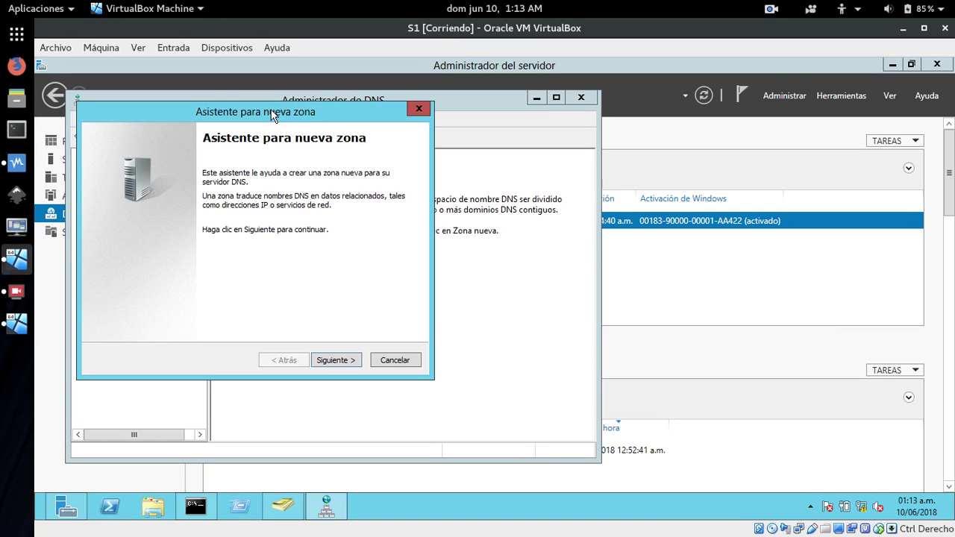
left_click(396, 415)
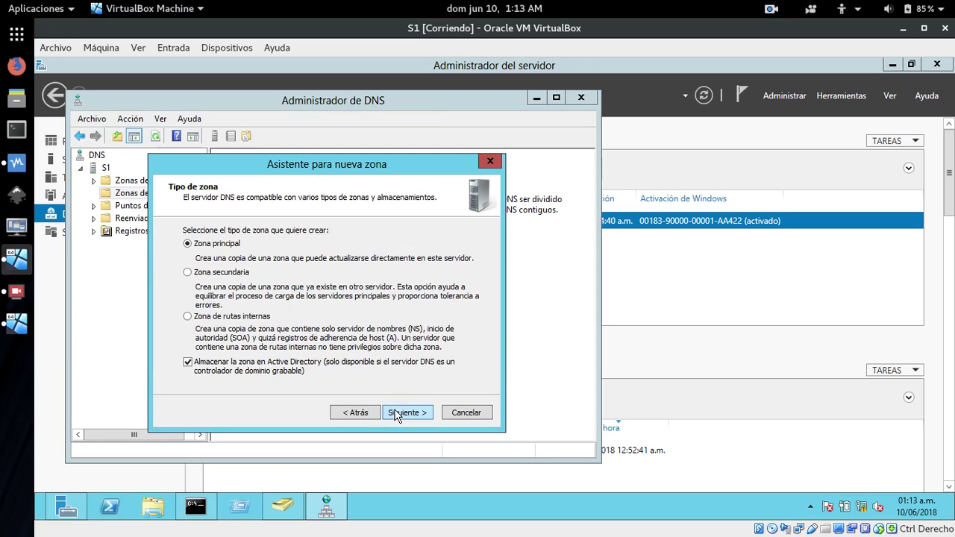
left_click(396, 413)
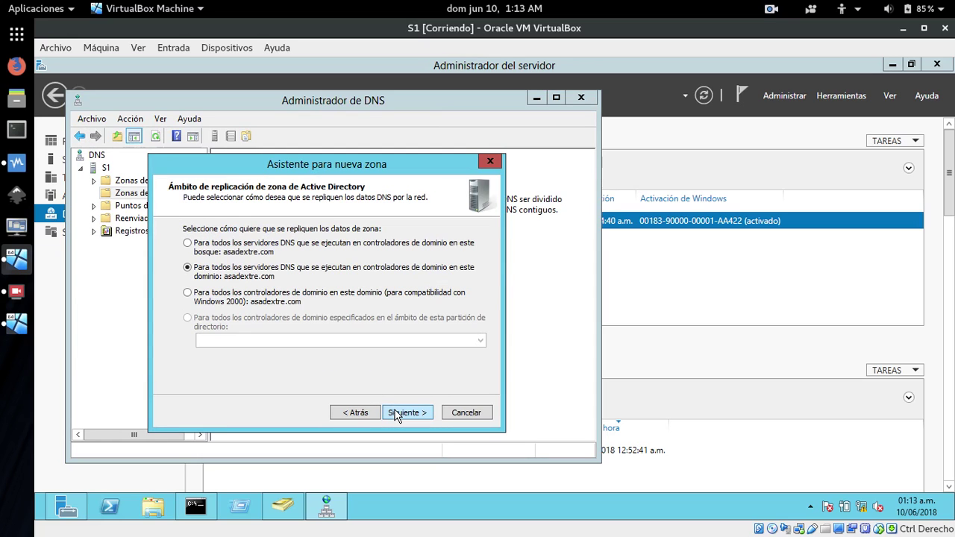
left_click(396, 412)
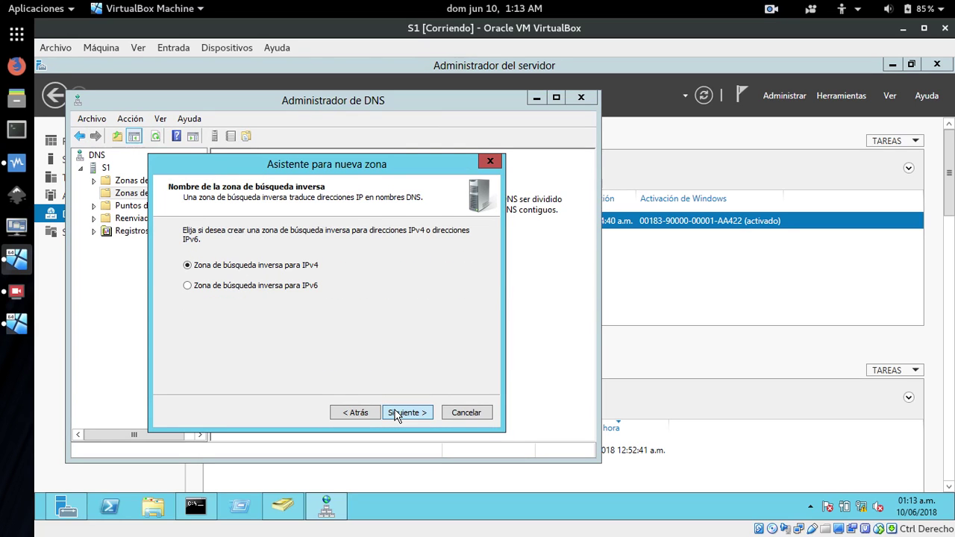
left_click(396, 413)
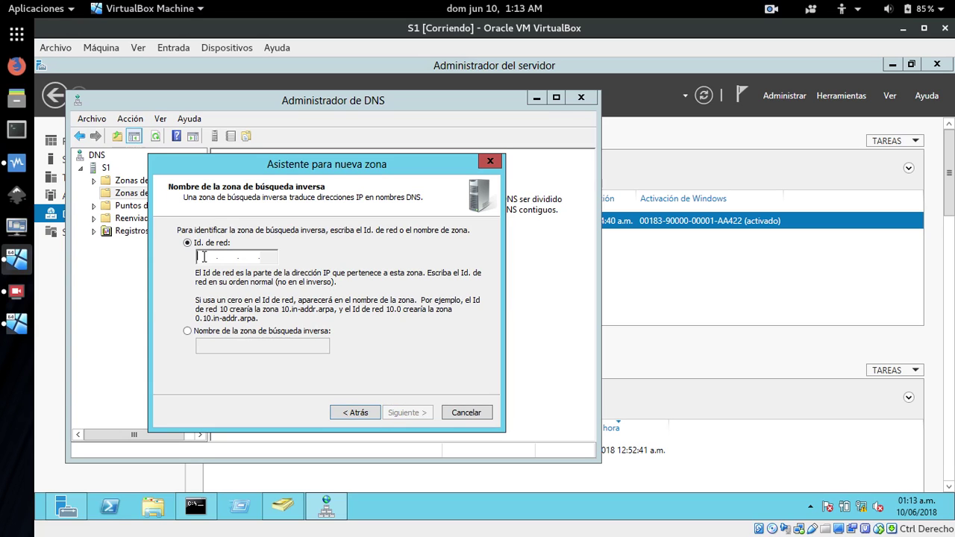
Enter network ID 172.29.102, allow all dynamic updates, and finish the zone wizard.
left_click_drag(331, 165, 412, 196)
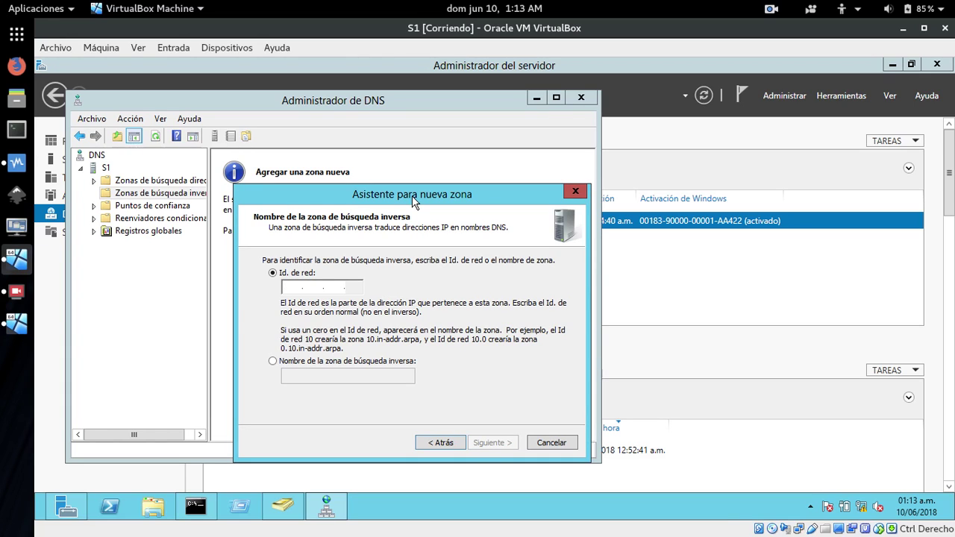
type("172 .")
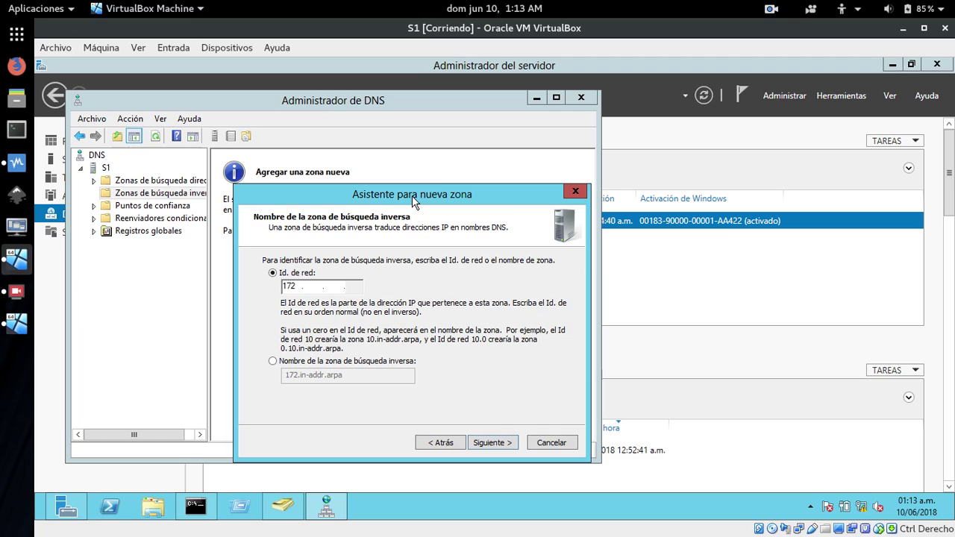
type("29 .102")
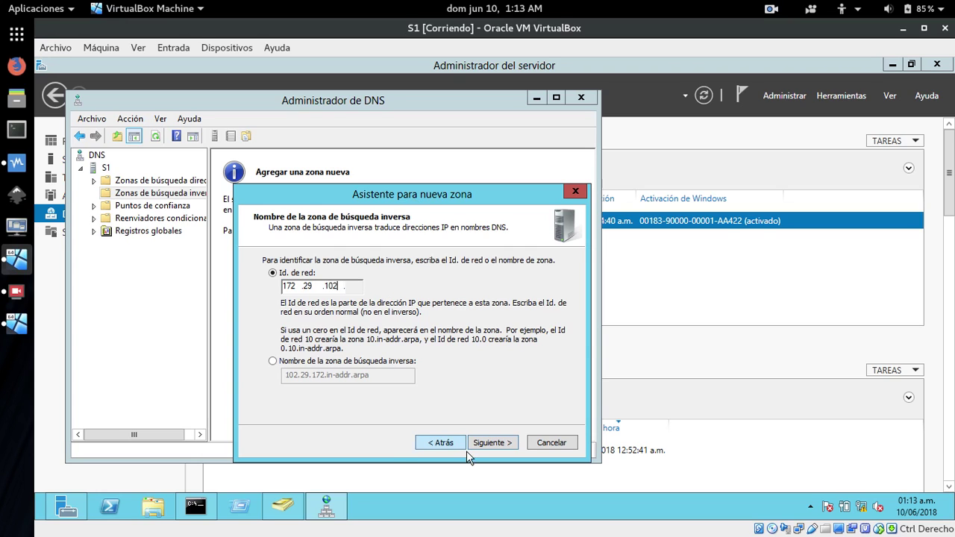
left_click(491, 443)
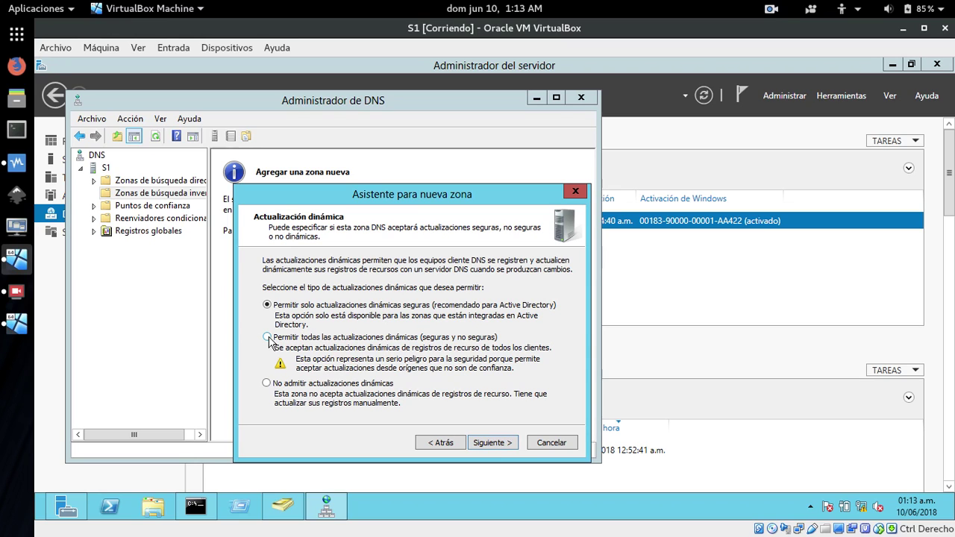
left_click(268, 337)
left_click(502, 443)
left_click(502, 443)
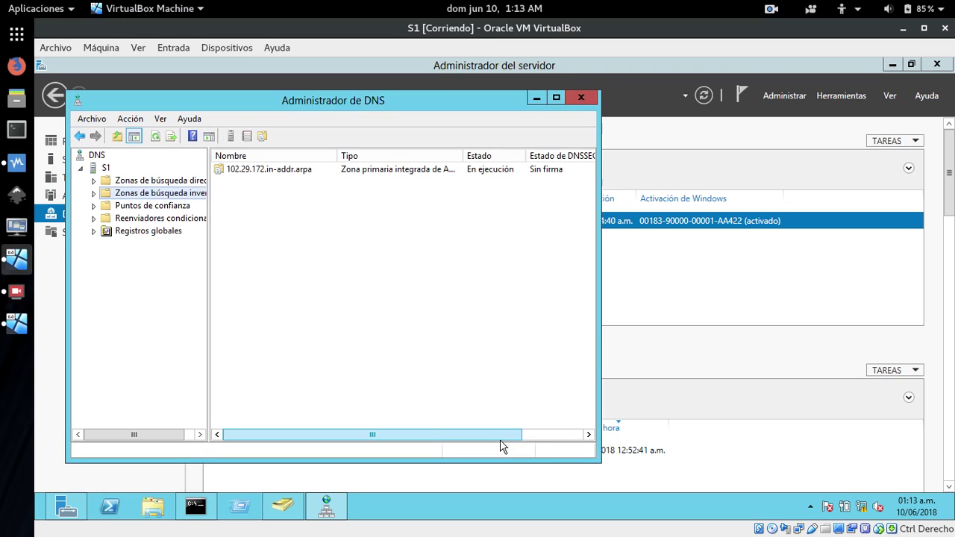
left_click(105, 183)
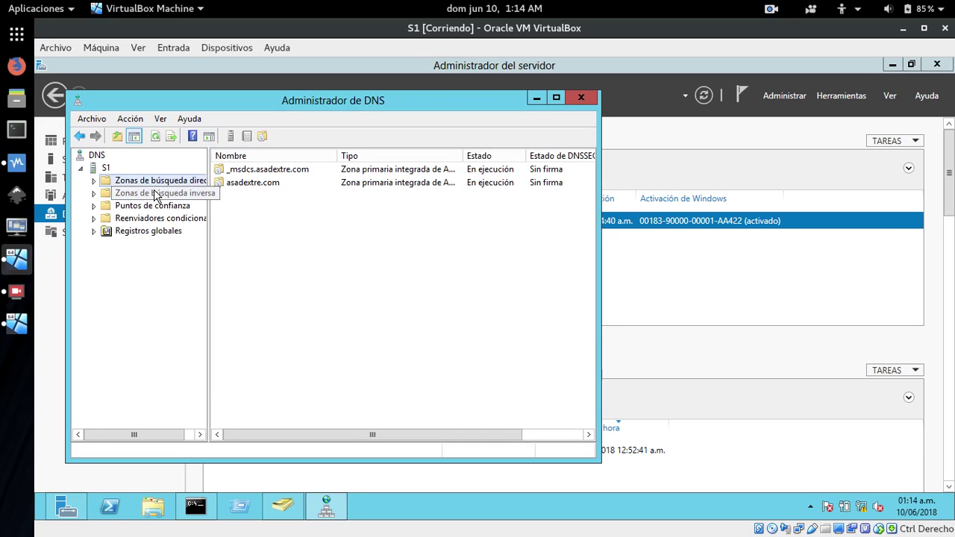
Start a new forward lookup zone, keeping the primary type and domain replication defaults.
right_click(105, 183)
left_click(152, 191)
left_click(332, 361)
left_click(336, 360)
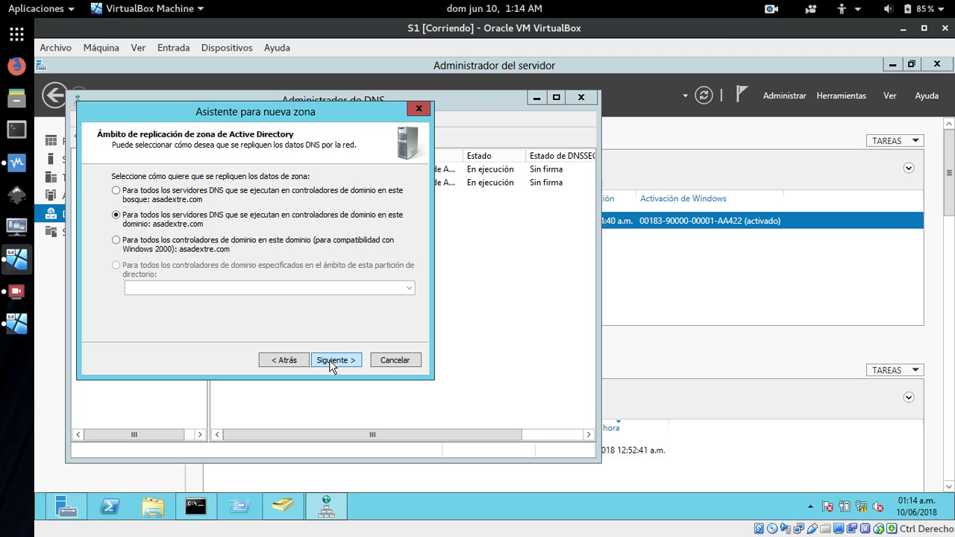
left_click(333, 360)
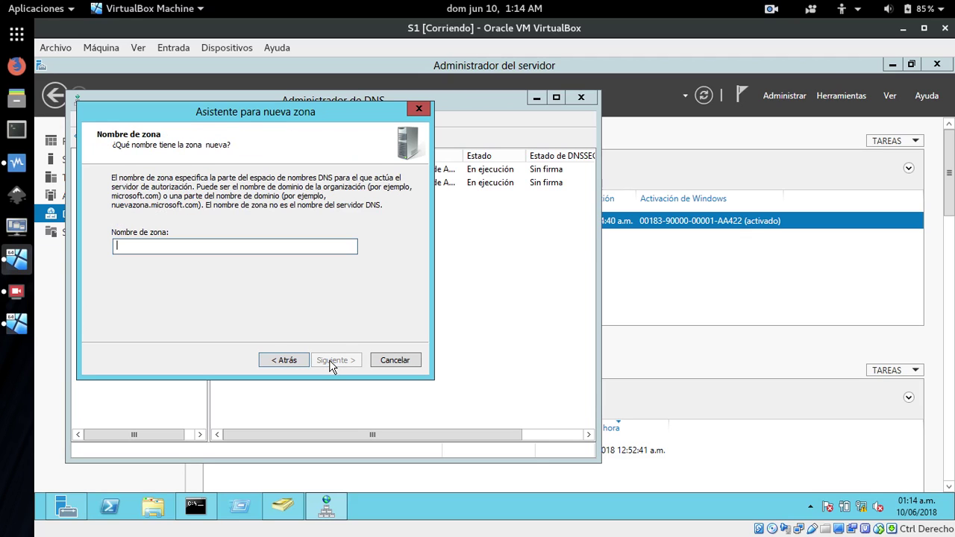
Name the zone dextre.com, allow all dynamic updates, finish, and expand the forward zones.
left_click_drag(263, 114, 375, 217)
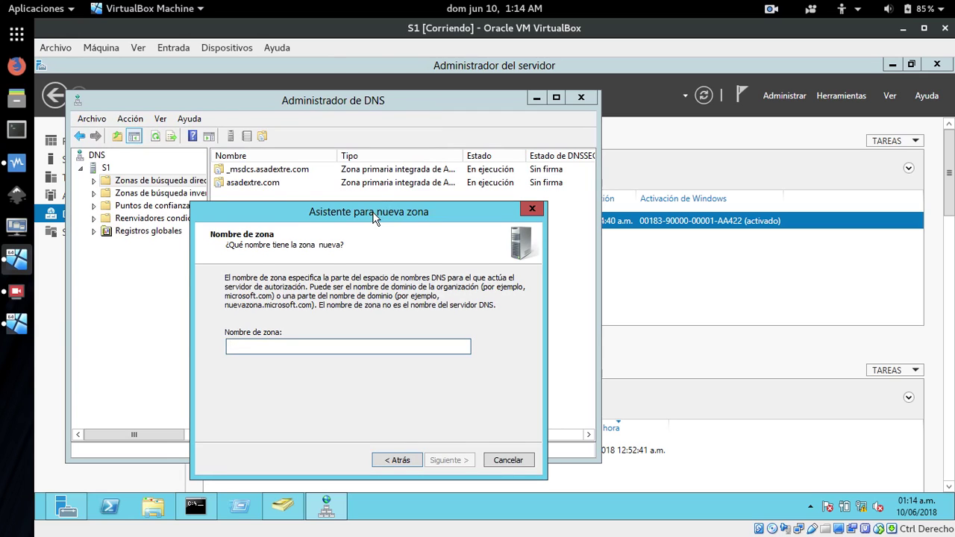
type("de")
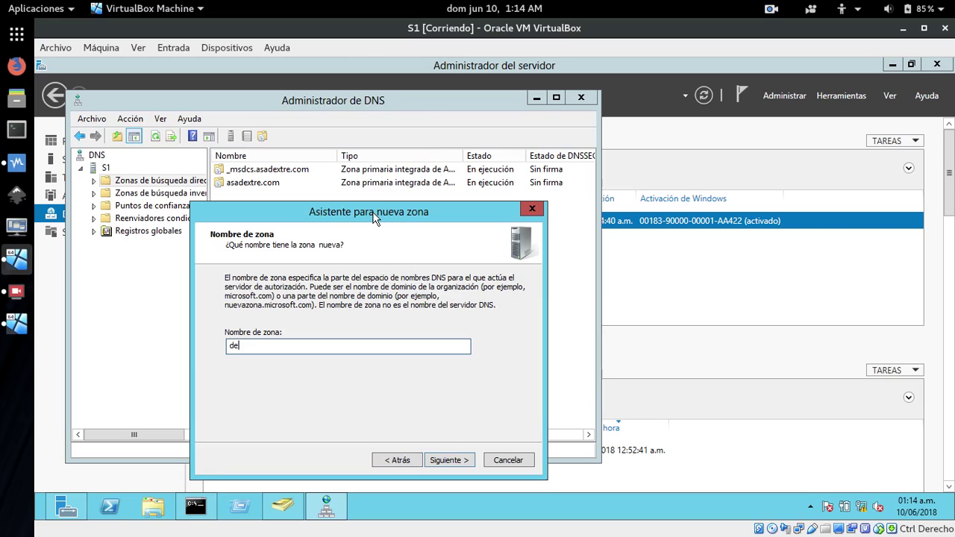
type("xtre.com")
left_click(449, 461)
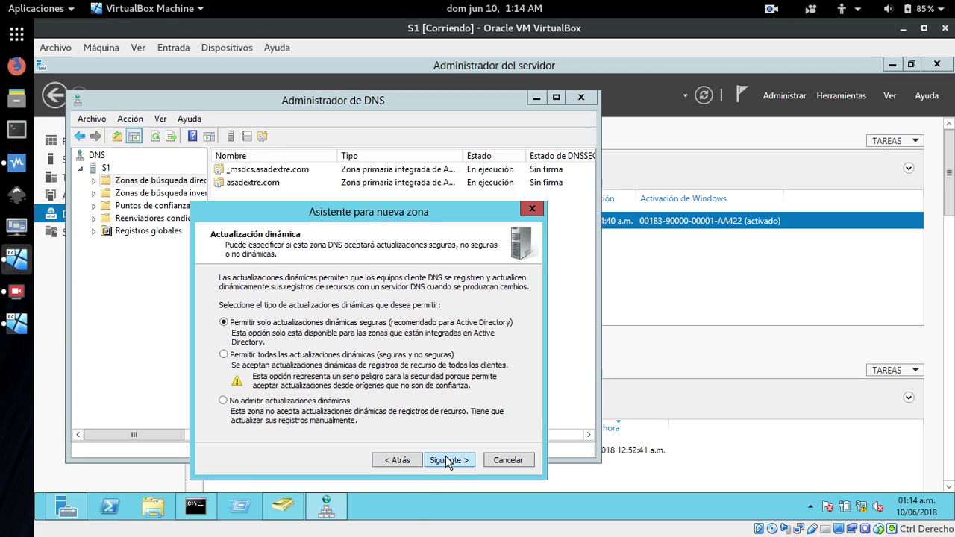
left_click(224, 355)
left_click(447, 460)
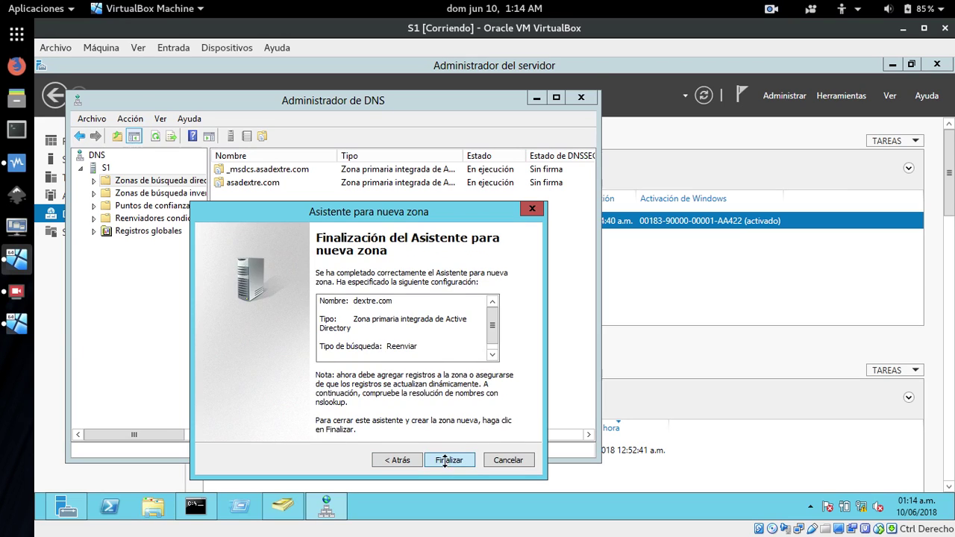
left_click(448, 460)
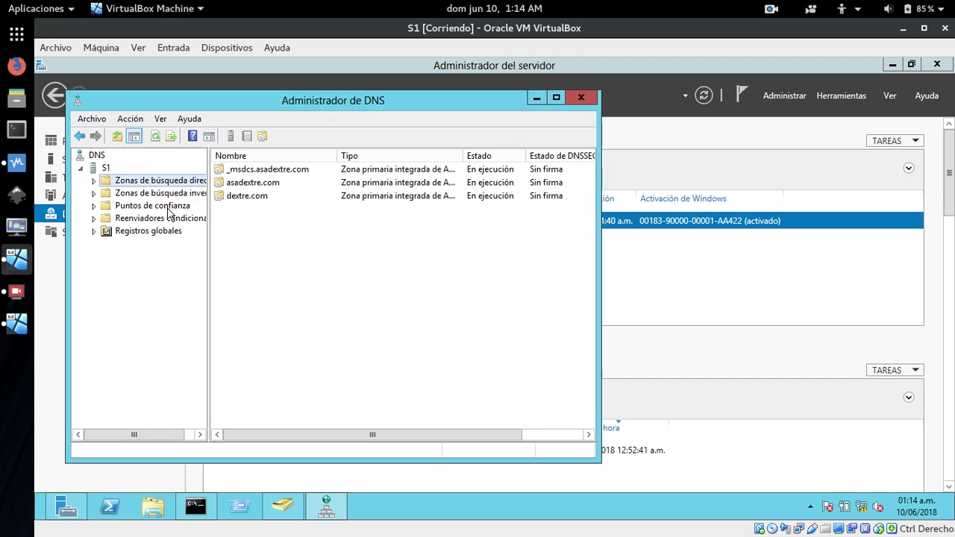
double_click(105, 182)
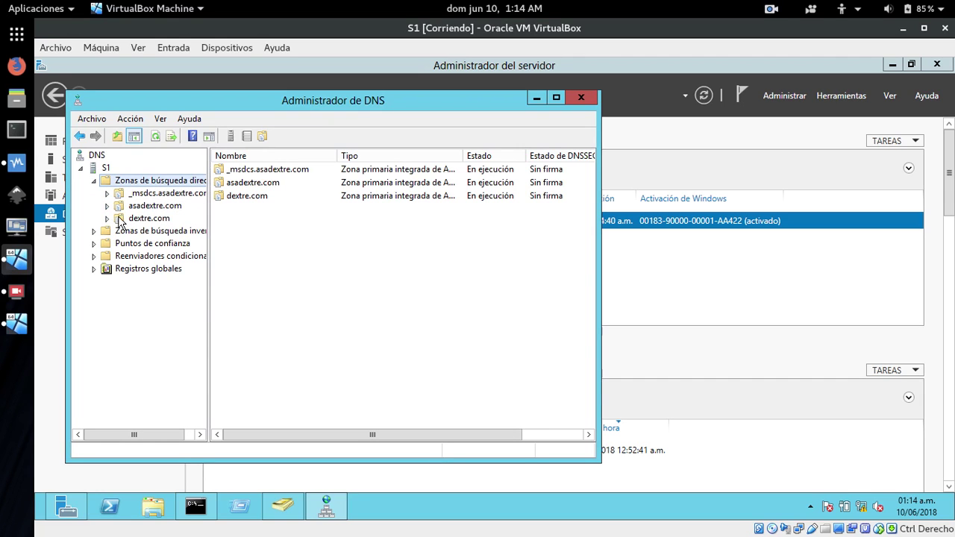
Create primary forward zone soto.com with default replication and all dynamic updates allowed.
right_click(106, 183)
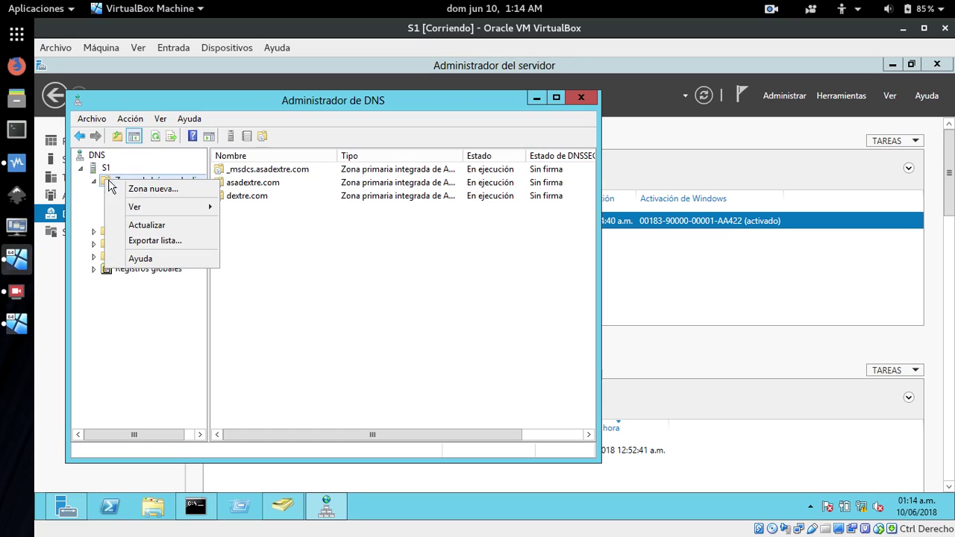
left_click(154, 188)
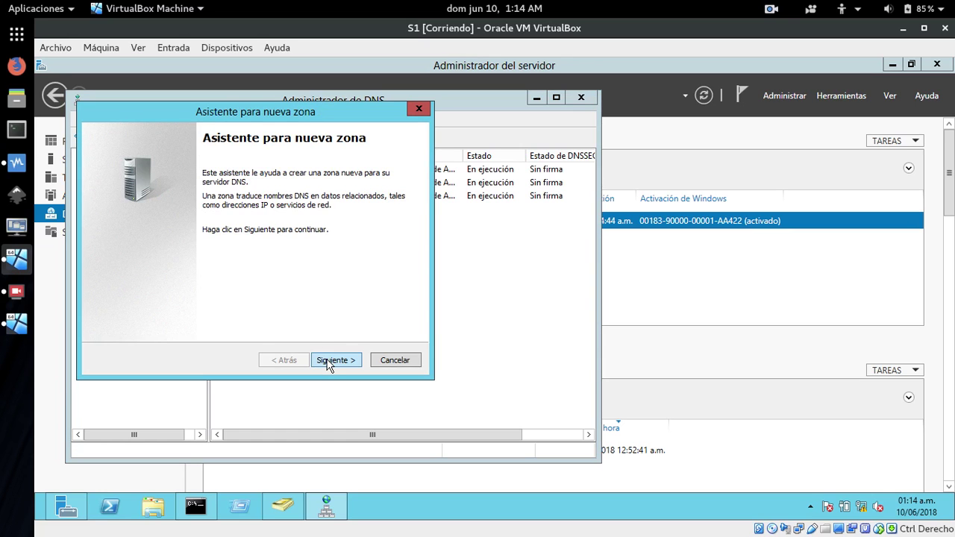
left_click(330, 364)
left_click(326, 362)
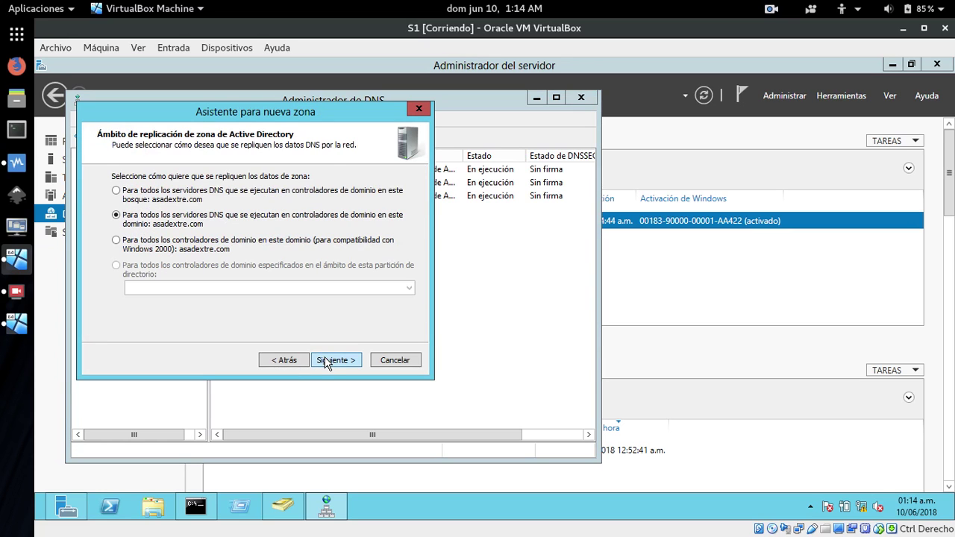
left_click(326, 362)
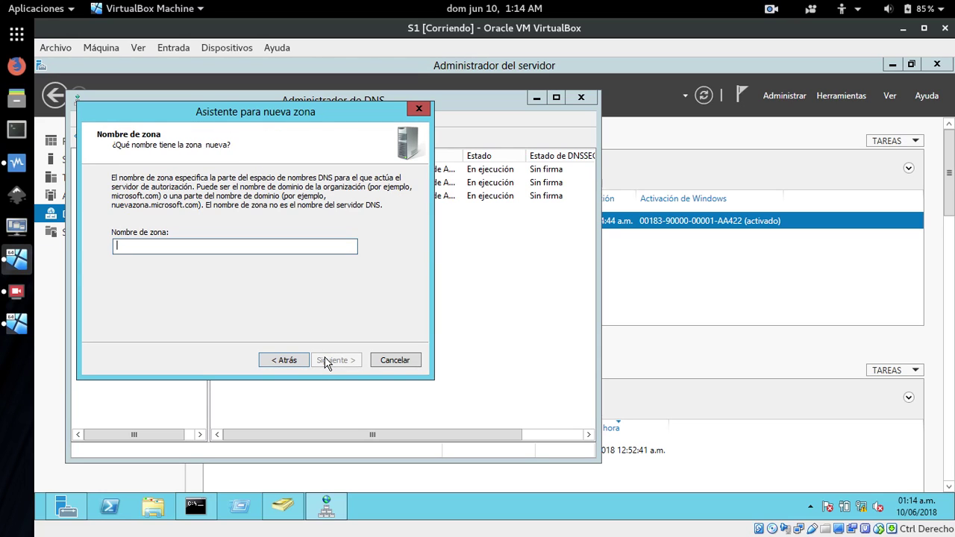
type("soto.com")
left_click(326, 362)
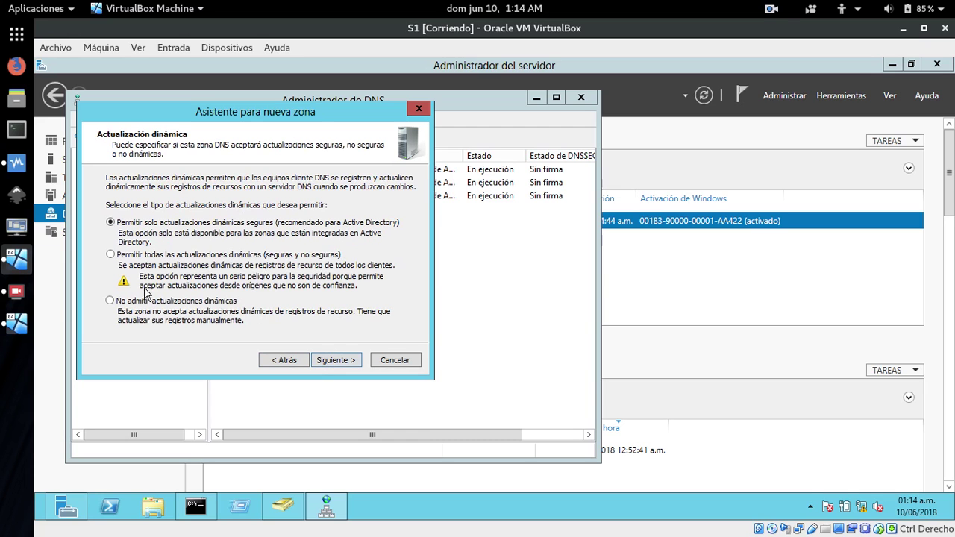
left_click(110, 255)
left_click(322, 363)
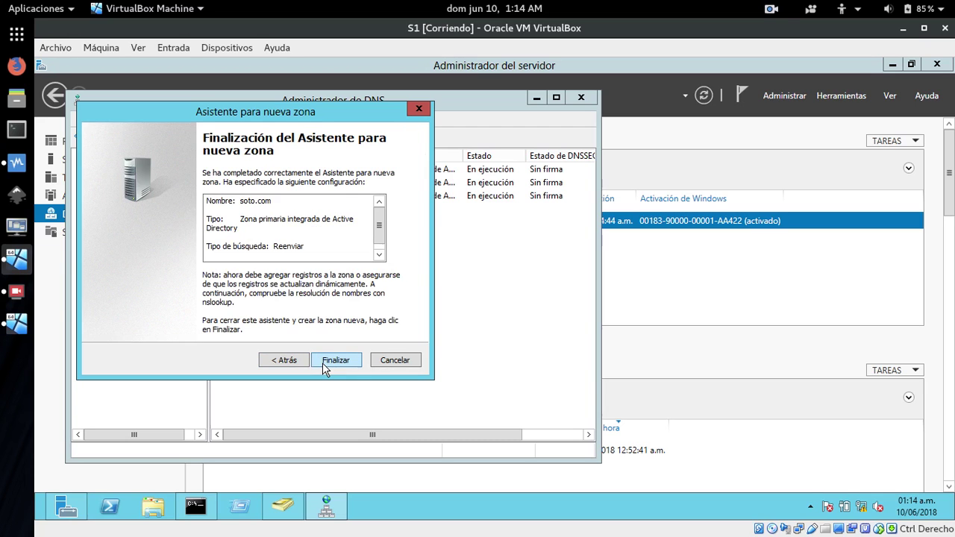
left_click(326, 364)
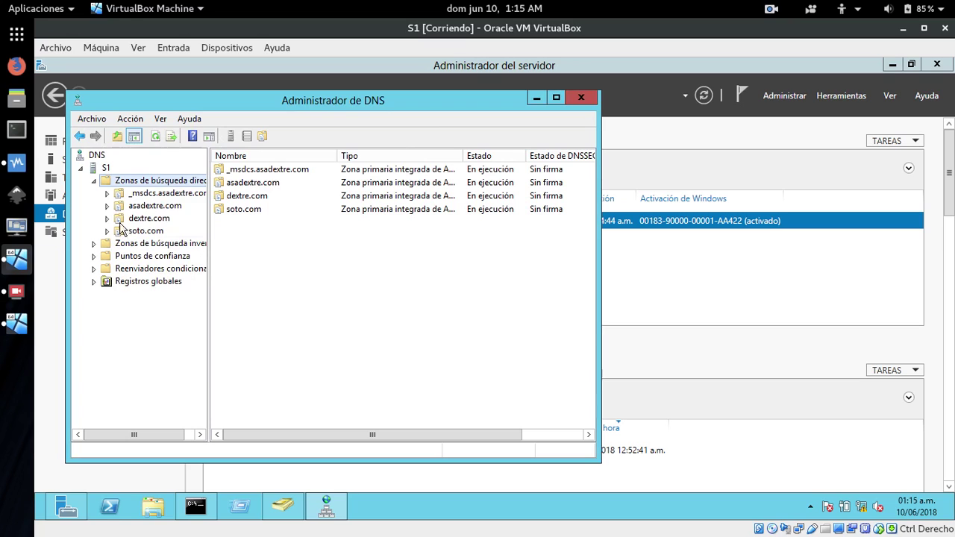
Browse the dextre.com, reverse and soto.com zones, ending on dextre.com's SOA and NS records.
left_click(118, 223)
left_click(119, 244)
left_click(119, 230)
left_click(119, 222)
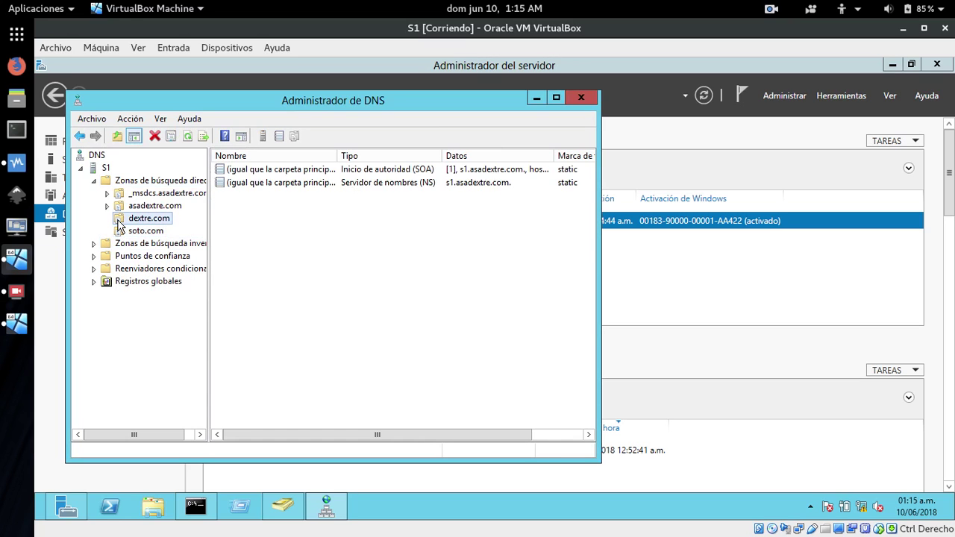
Add host www at 172.29.102.2 to dextre.com, confirm, and close the Host nuevo dialog.
right_click(119, 224)
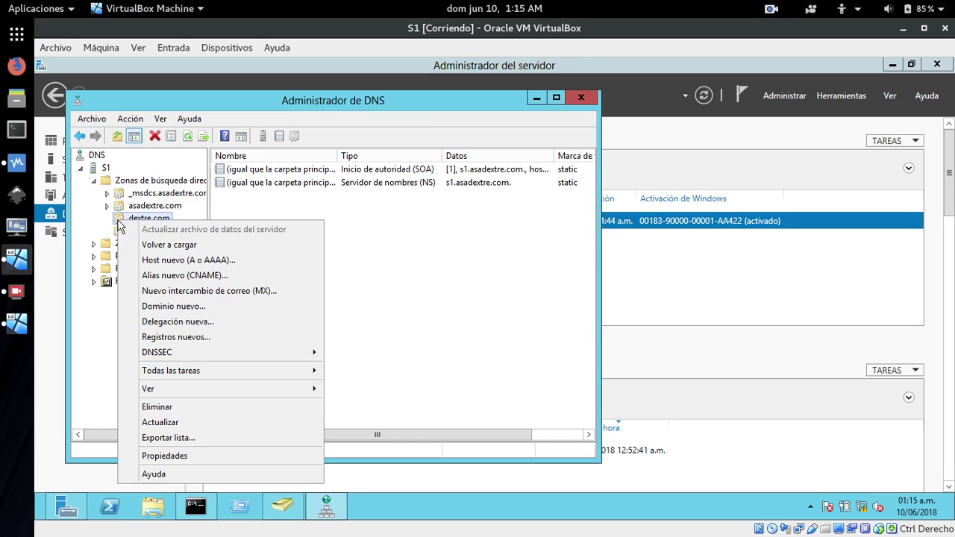
left_click(184, 260)
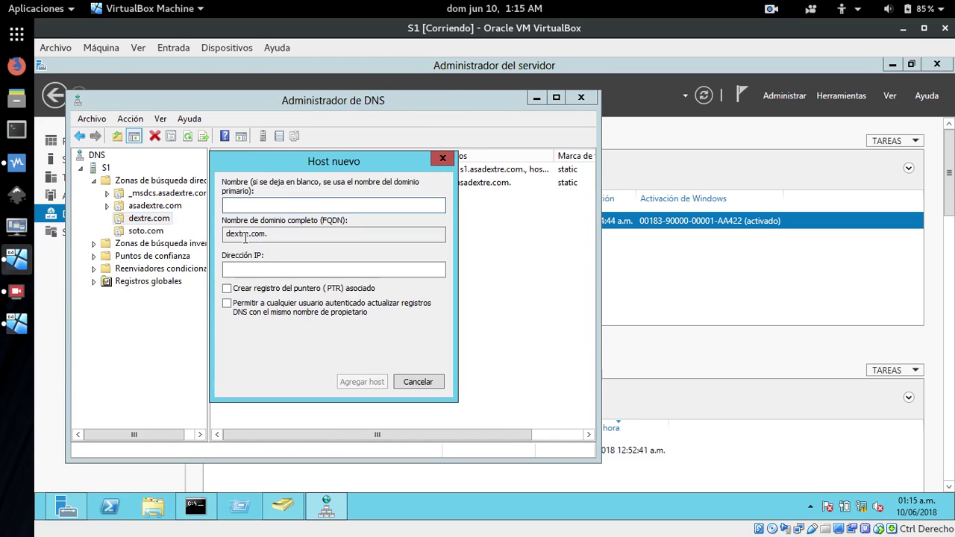
left_click_drag(322, 166, 436, 233)
type("www")
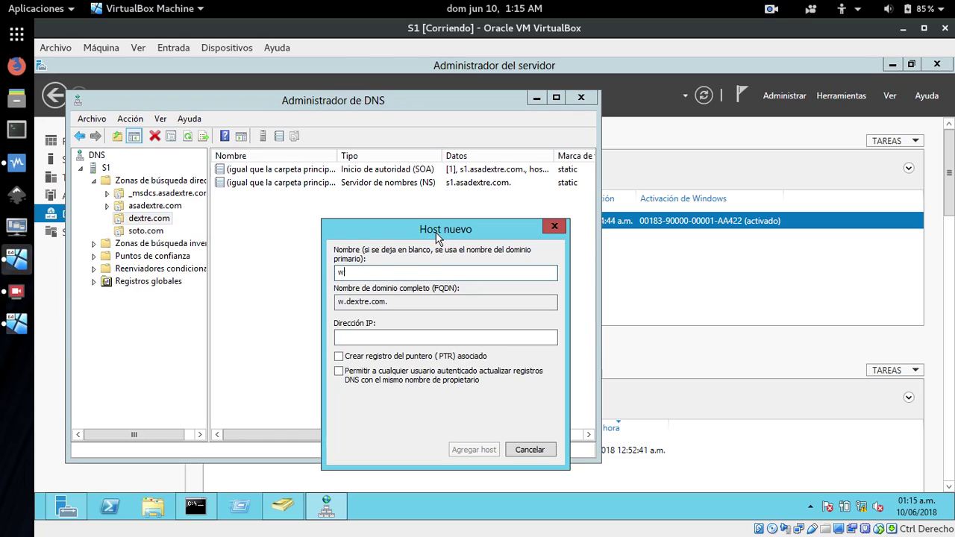
left_click(388, 336)
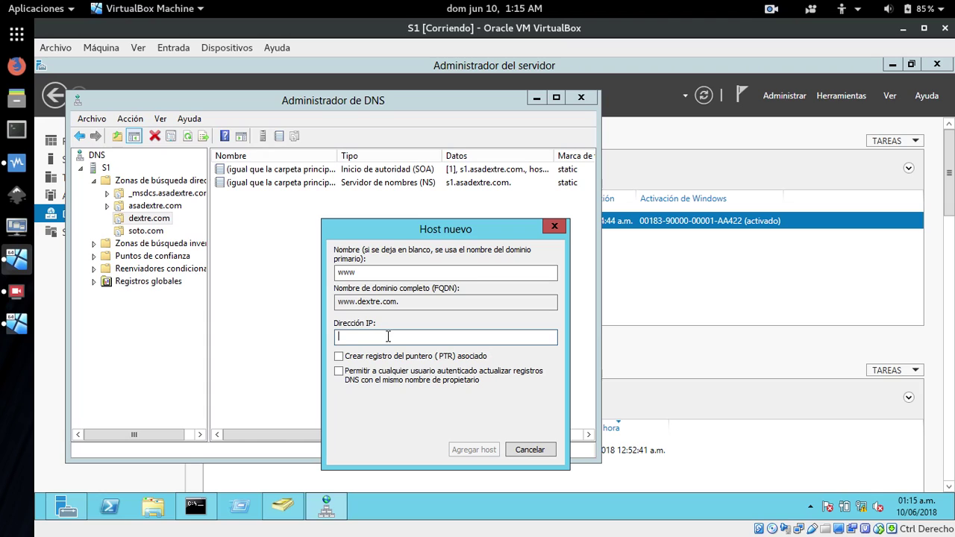
type("172.29.102.2")
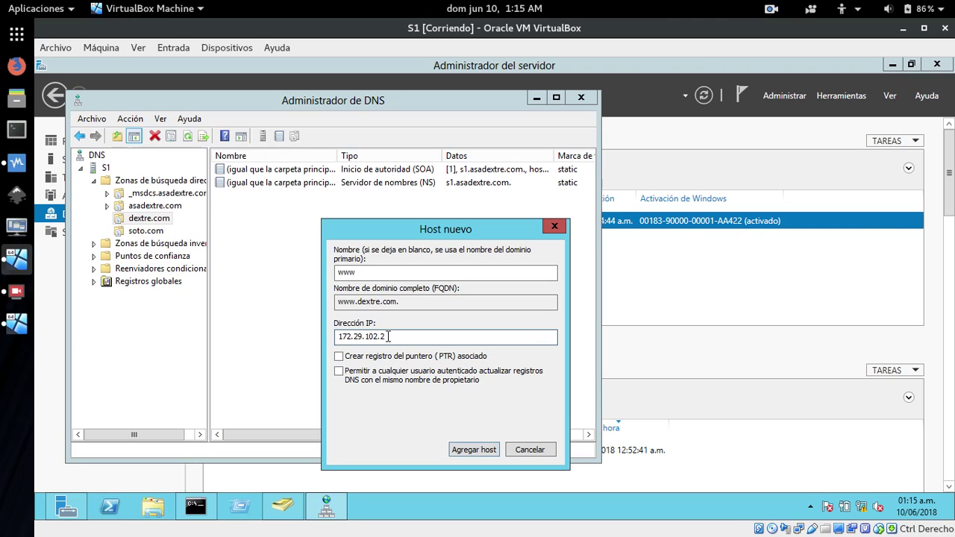
left_click(463, 451)
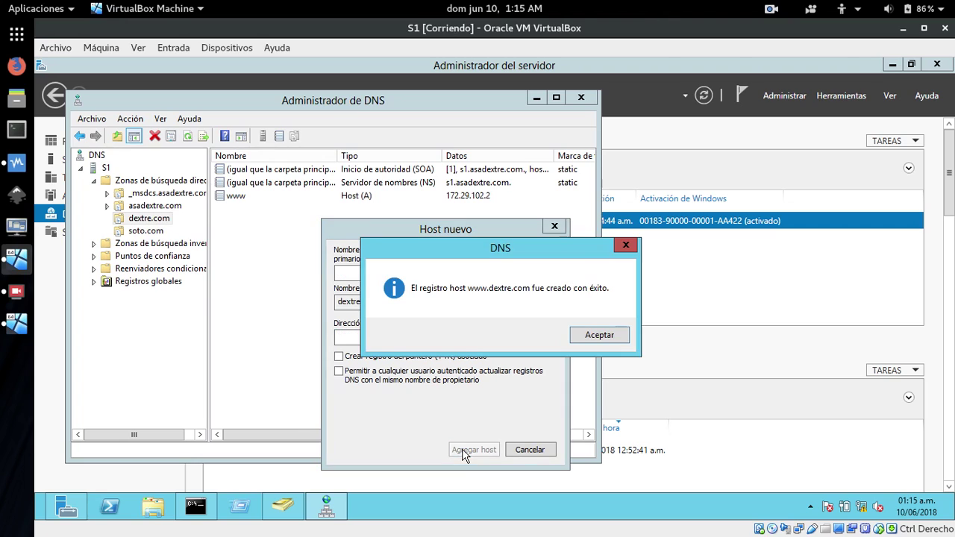
left_click(598, 335)
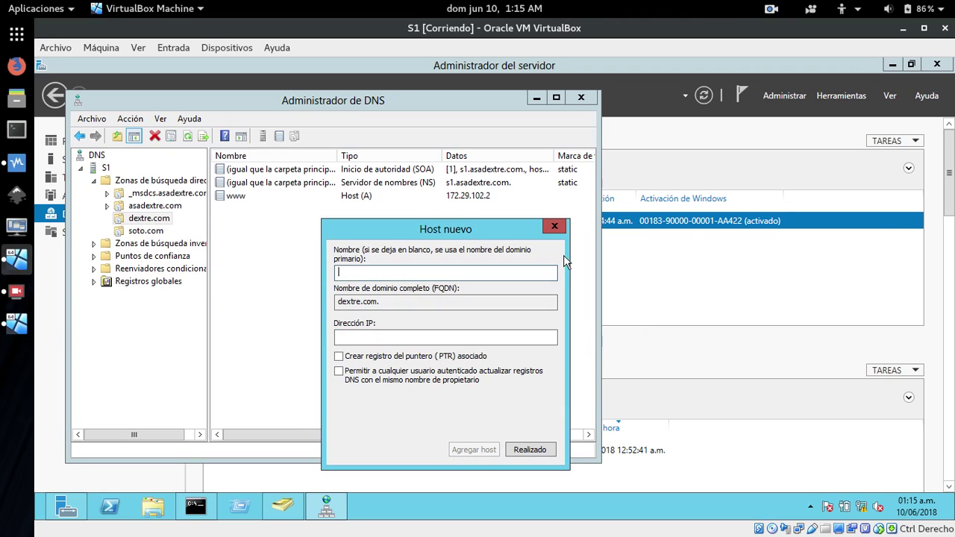
left_click(555, 226)
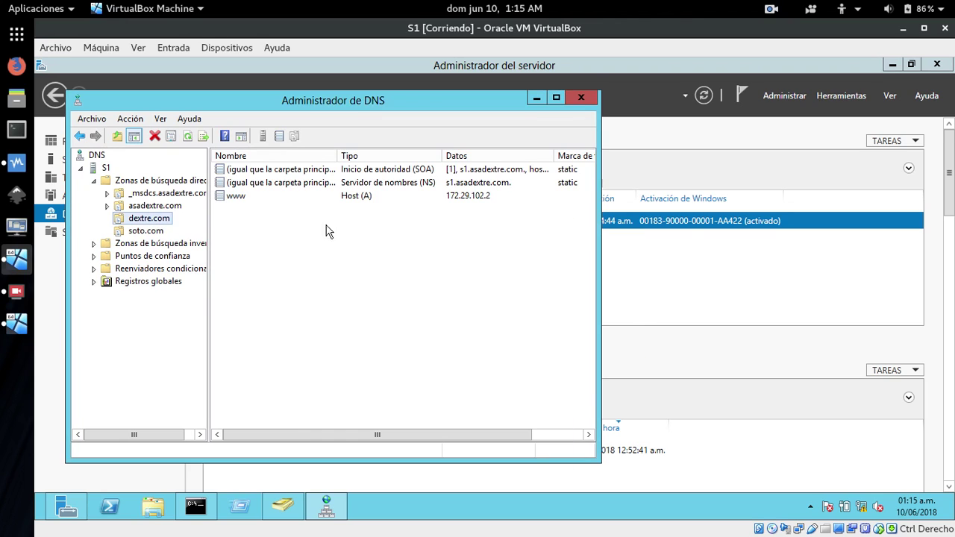
right_click(118, 220)
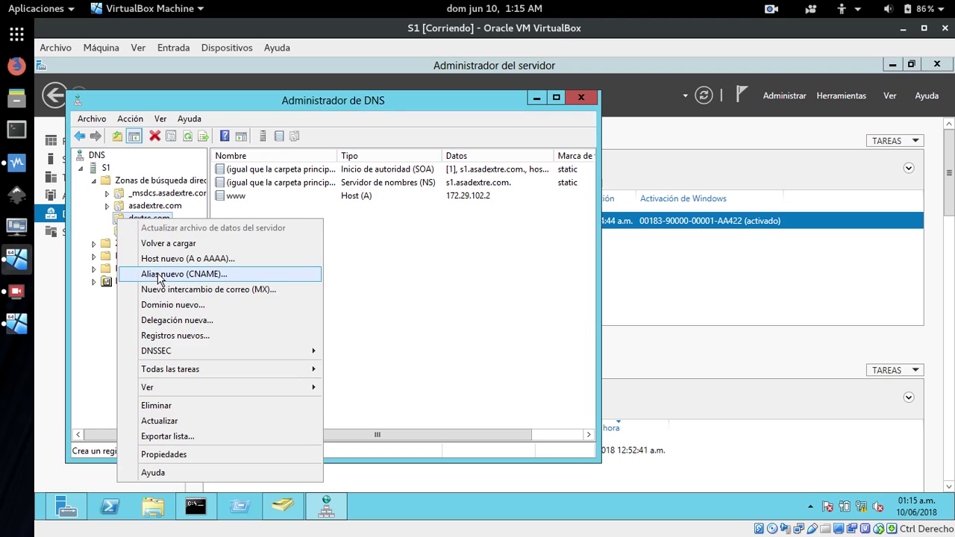
left_click(159, 275)
left_click_drag(317, 134, 645, 150)
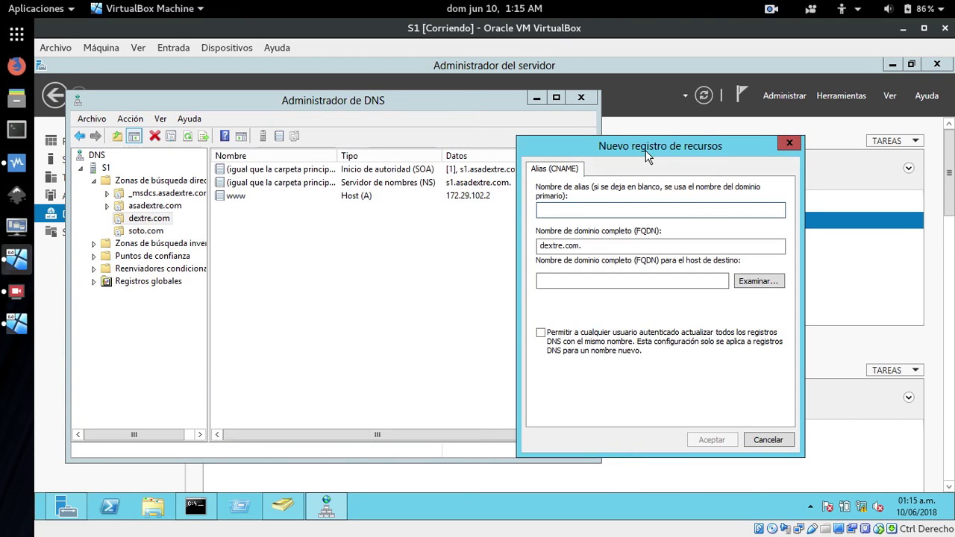
type("dextre")
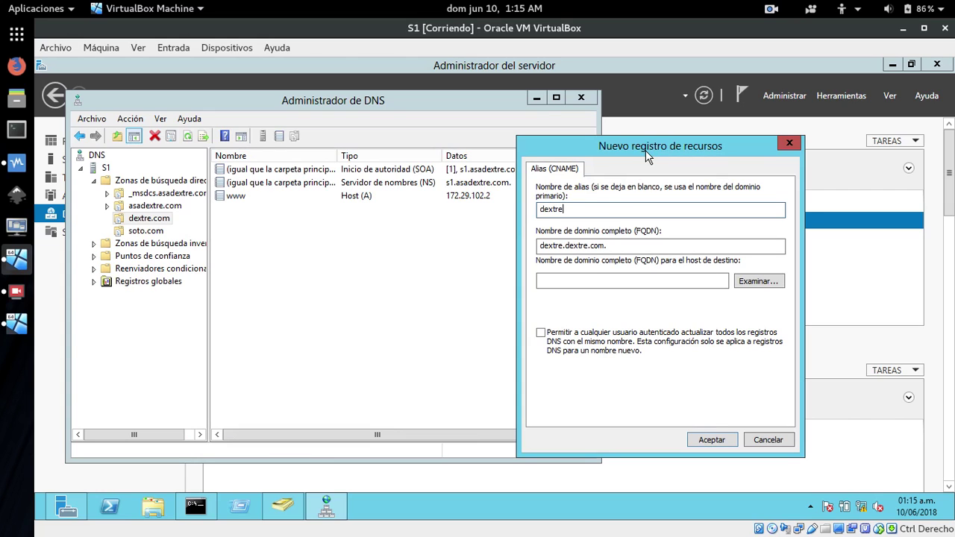
left_click(758, 285)
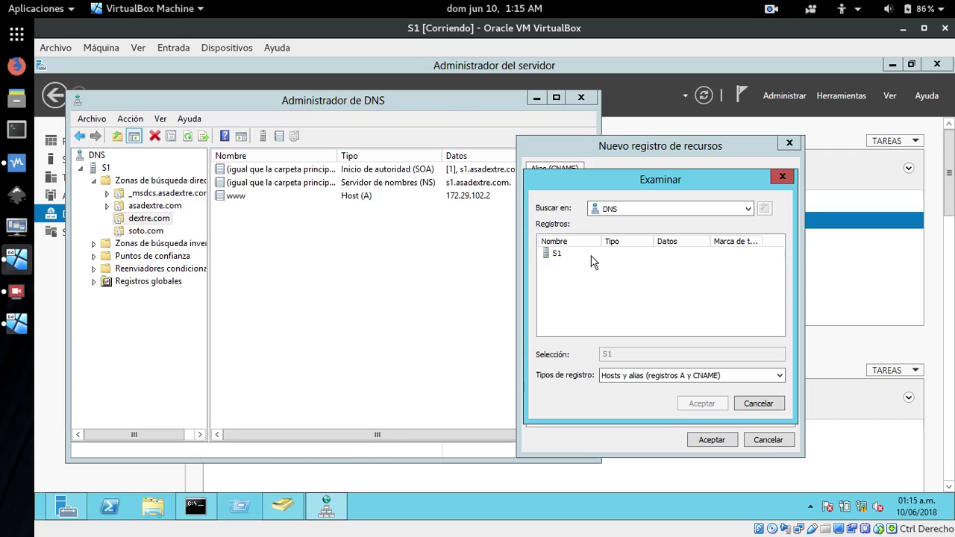
double_click(553, 253)
double_click(555, 255)
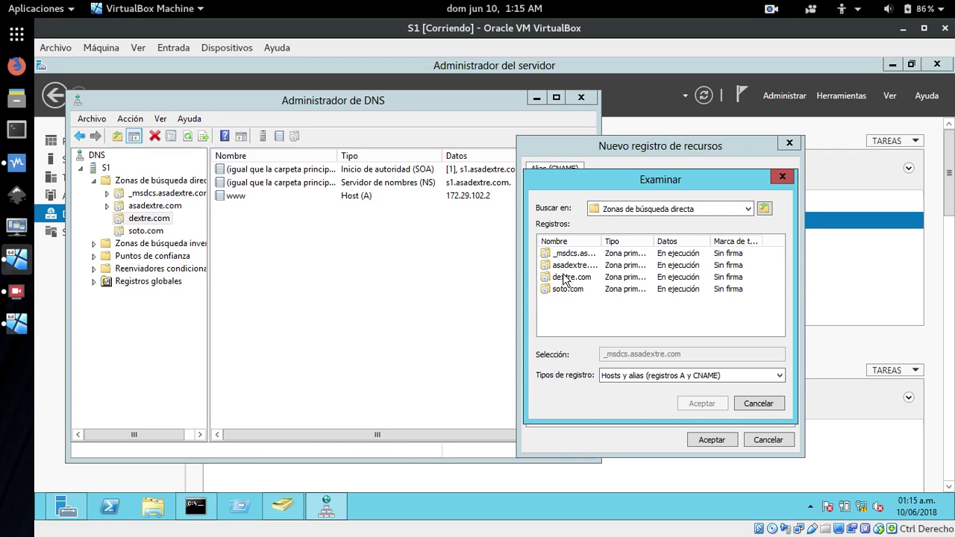
left_click(564, 279)
double_click(564, 278)
double_click(566, 254)
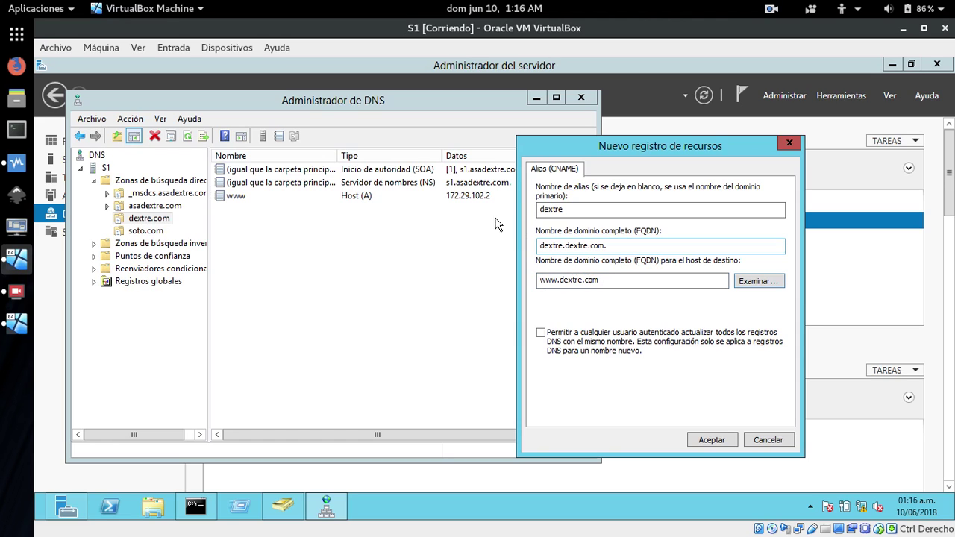
left_click(709, 440)
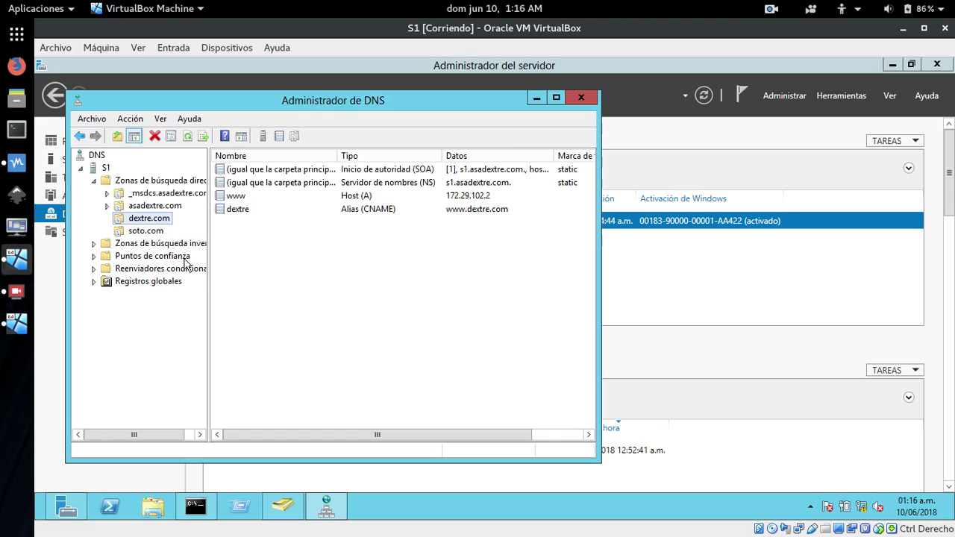
Fill in a new soto.com host record named www with IP 172.29.102.3.
left_click(145, 230)
right_click(120, 236)
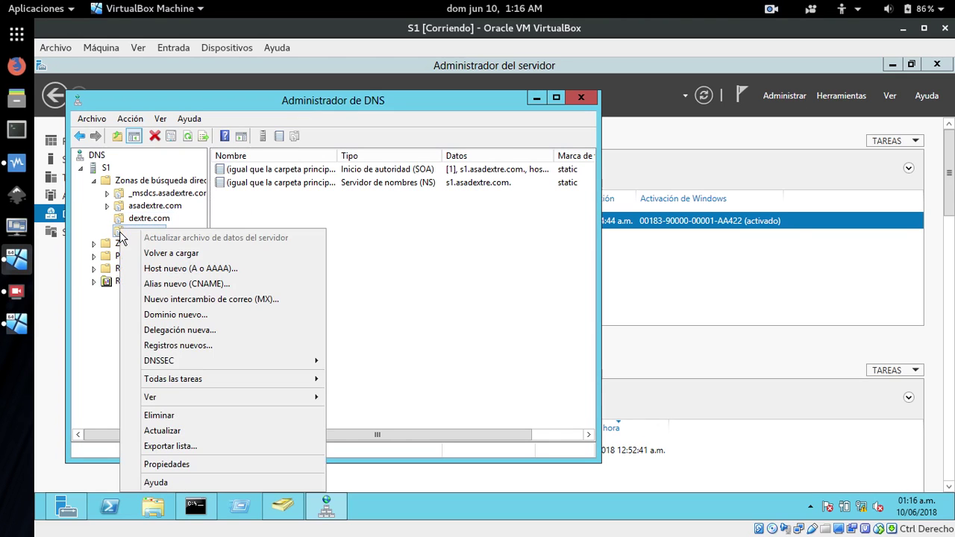
left_click(168, 271)
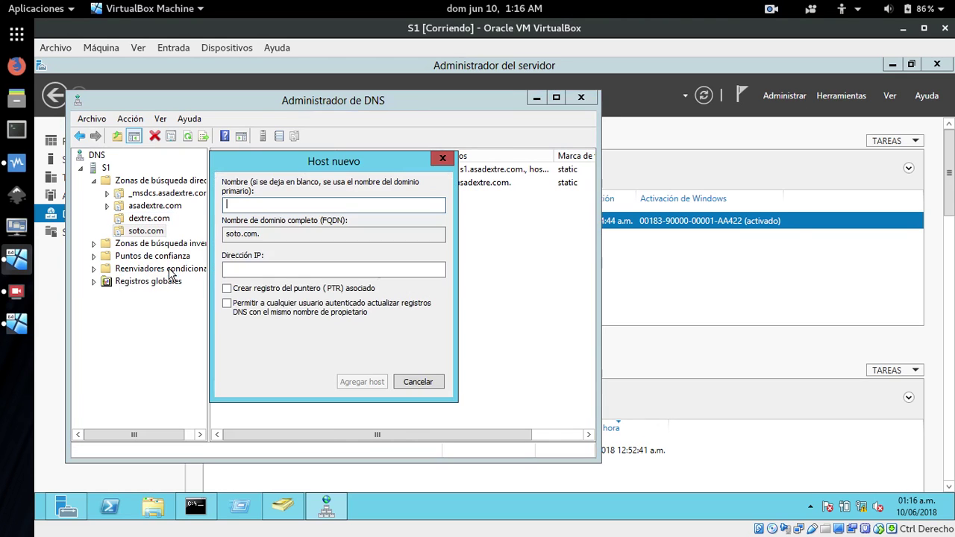
left_click_drag(339, 167, 463, 248)
type("www")
left_click(405, 349)
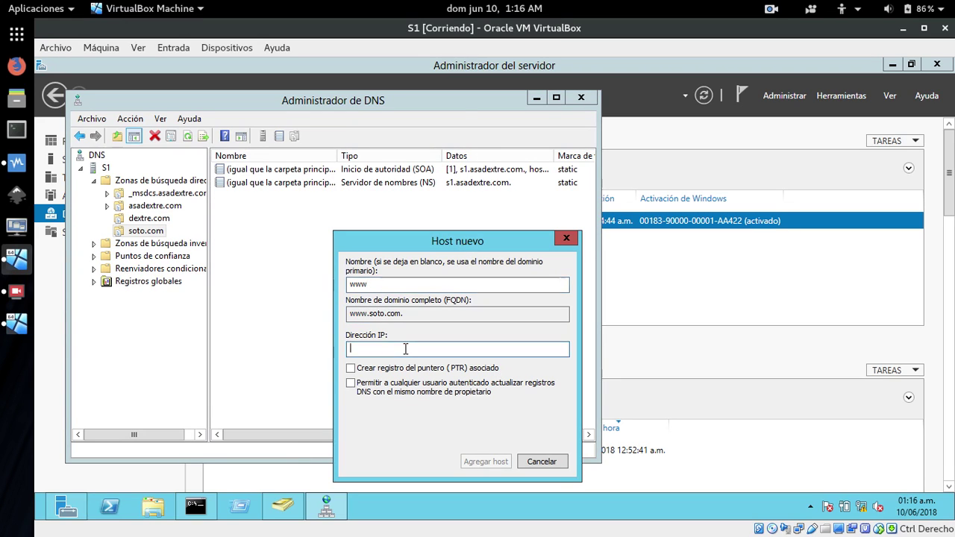
type("172.29.102.")
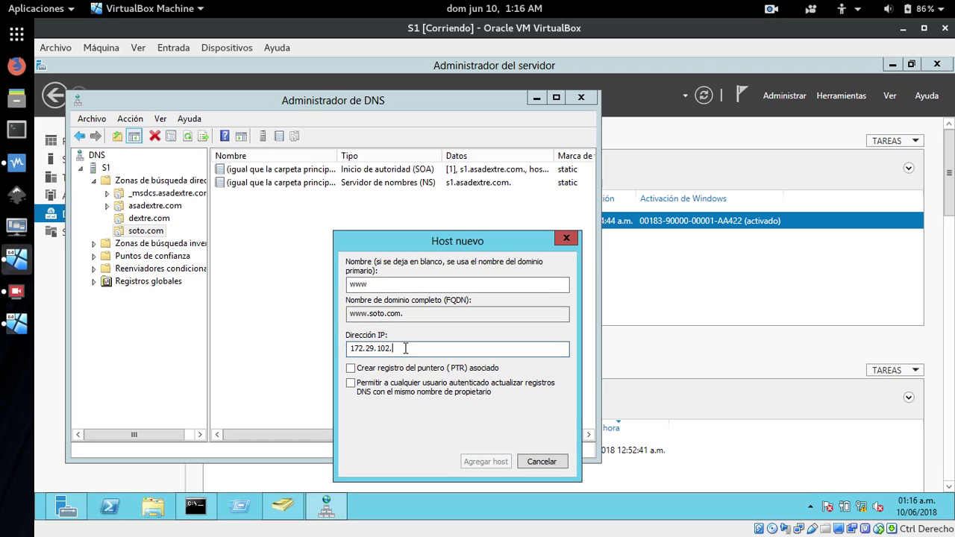
type("3")
Switch to the serve2 VM and sign in as Administrador with the account password.
left_click(17, 323)
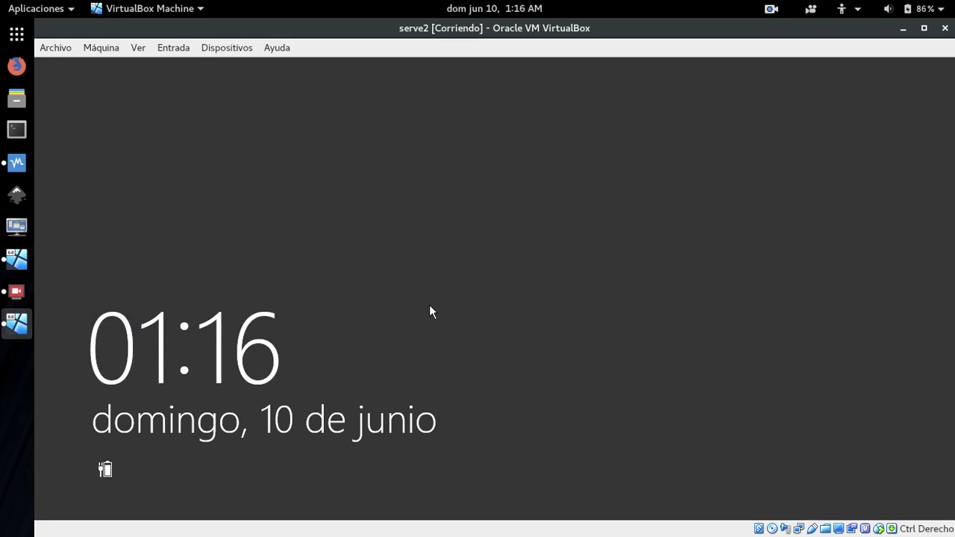
left_click(515, 288)
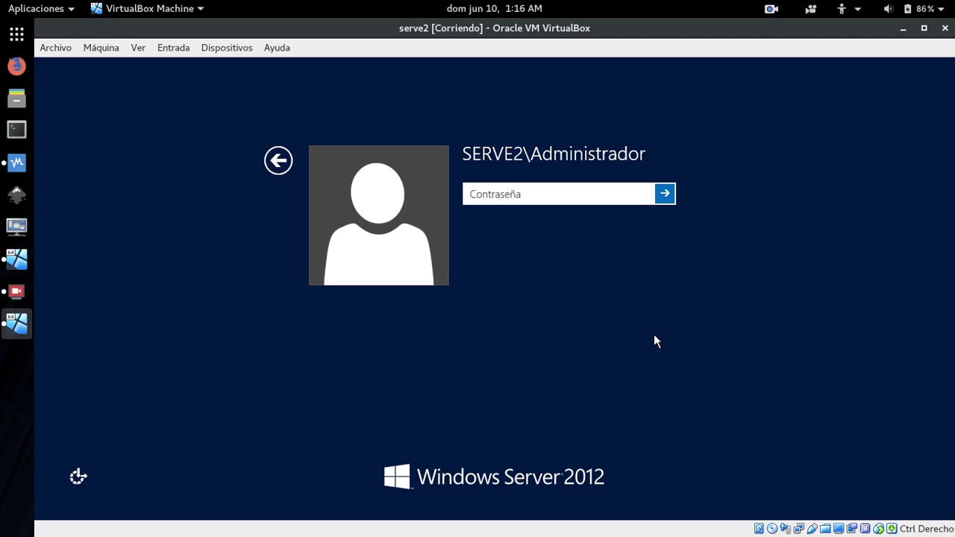
type("*********")
key("Return")
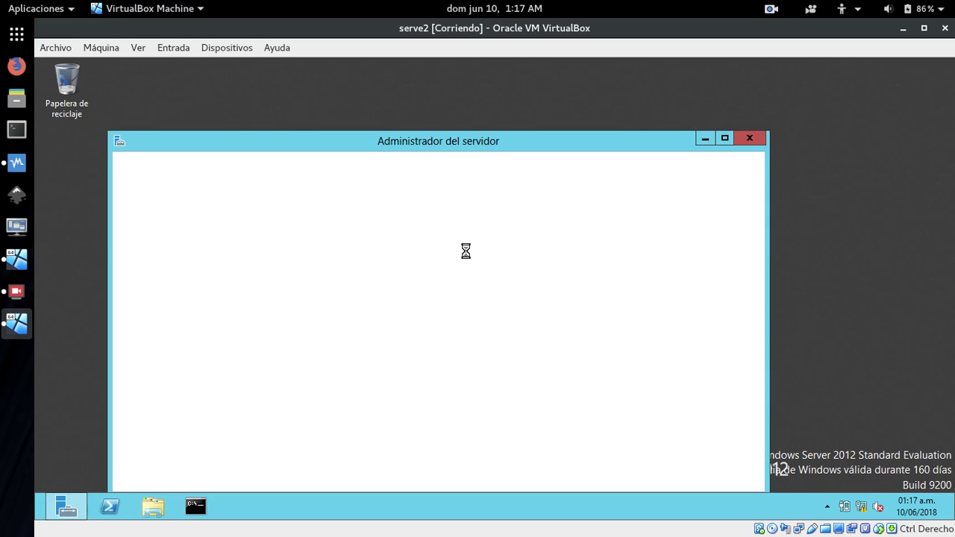
Check serve2's IP under Servidor local in Server Manager, then return to S1.
left_click_drag(438, 141, 463, 86)
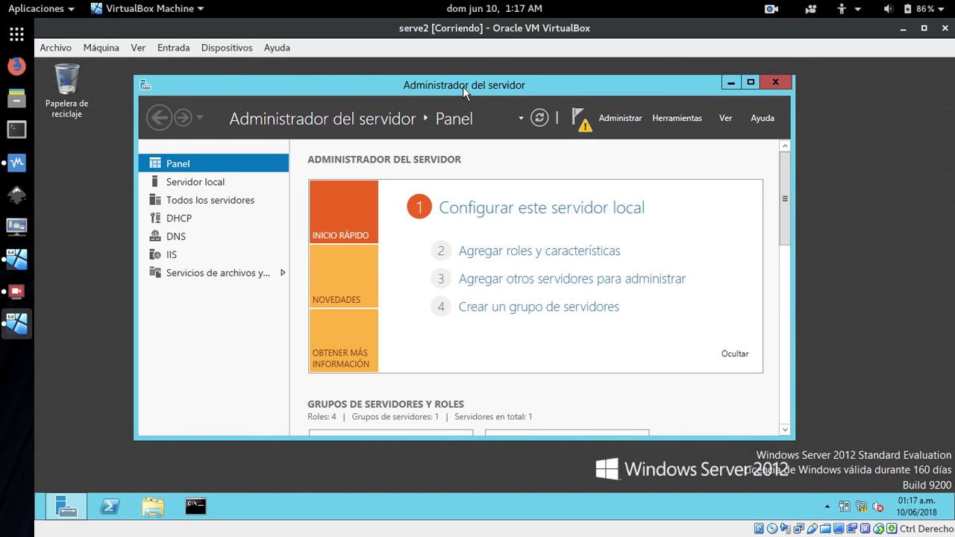
left_click(189, 185)
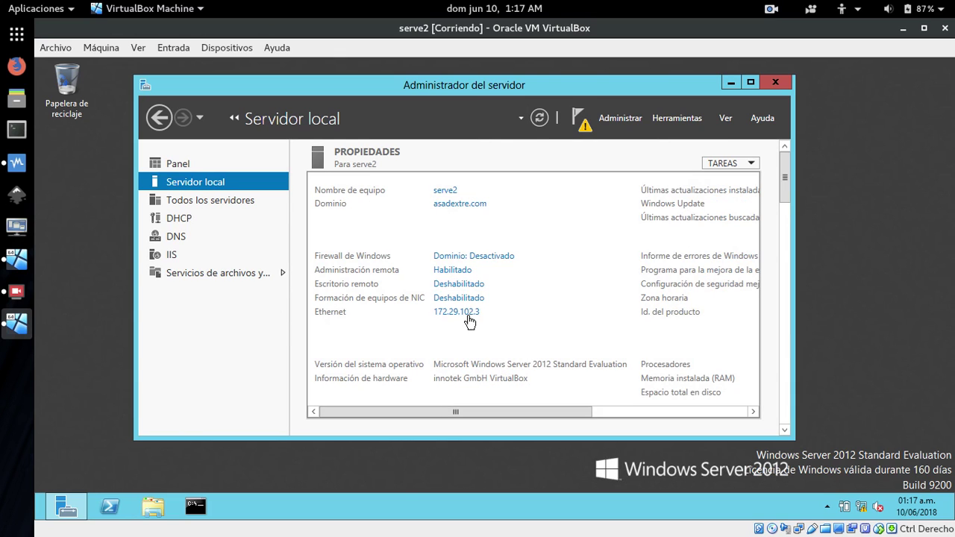
left_click(15, 326)
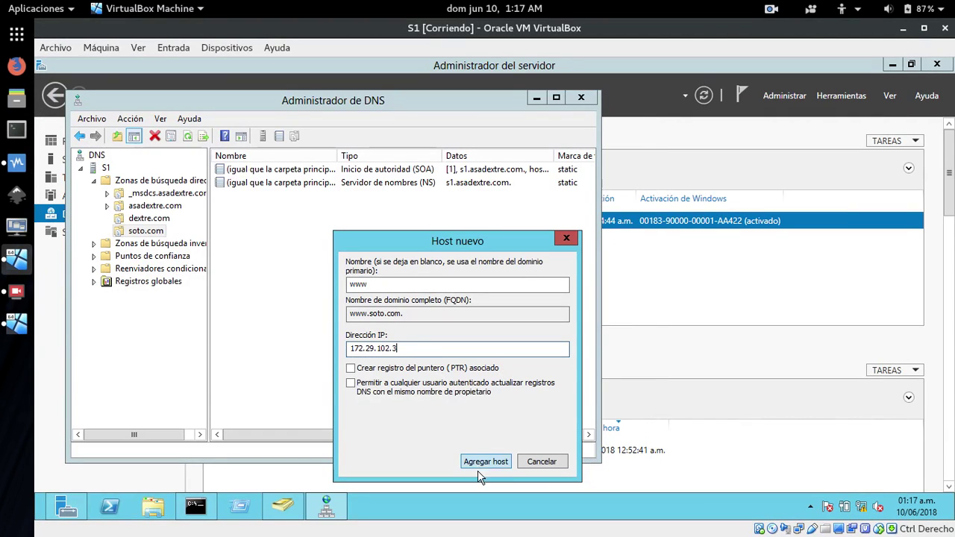
Add the www host record (172.29.102.3) to soto.com and close the host window.
left_click(496, 460)
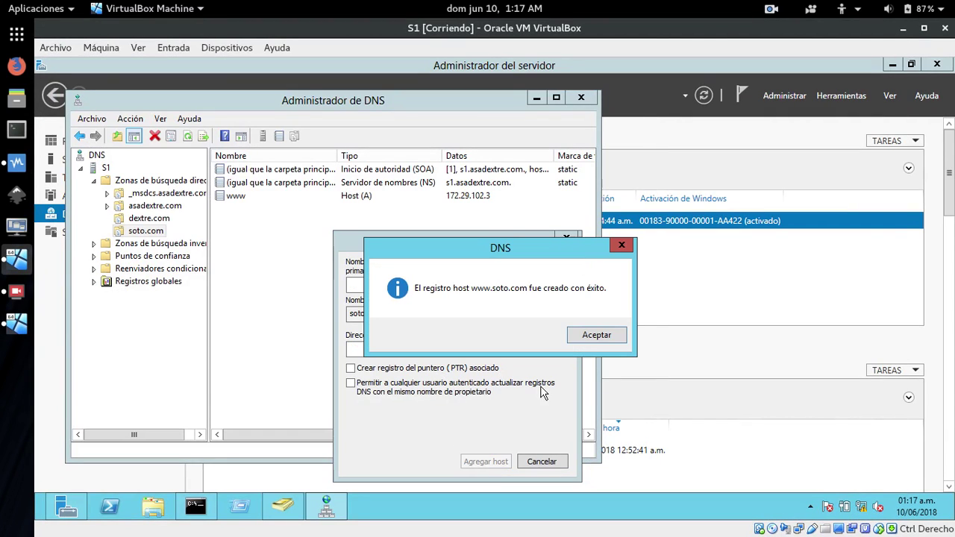
left_click(594, 335)
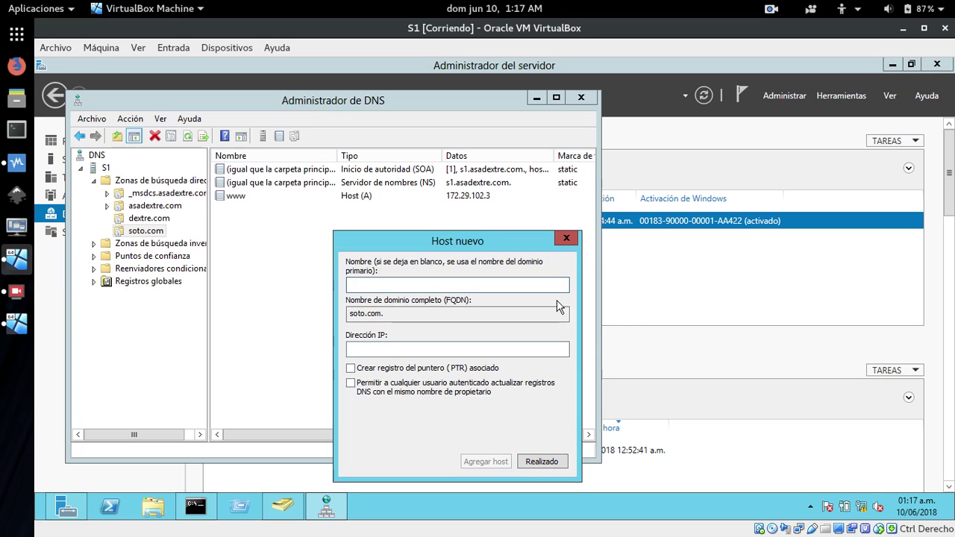
left_click(566, 238)
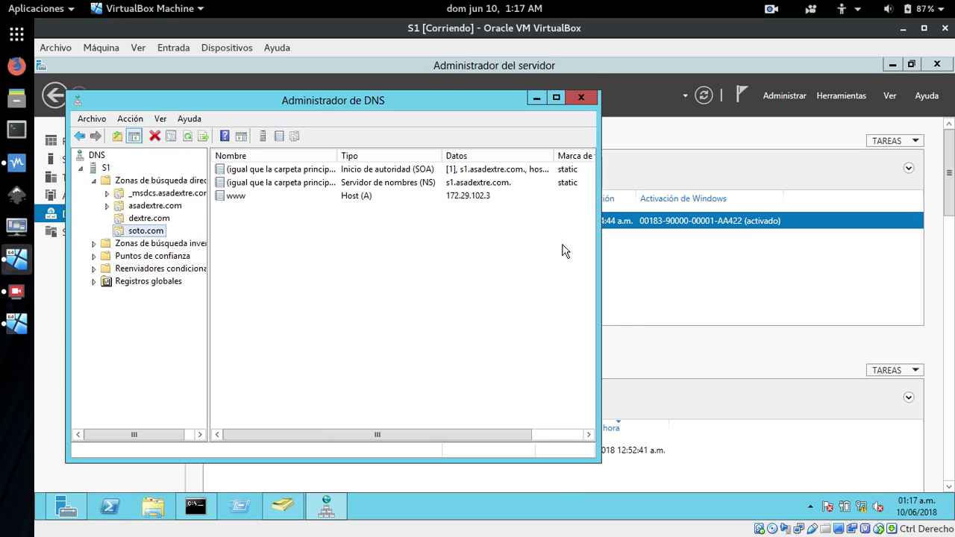
right_click(137, 234)
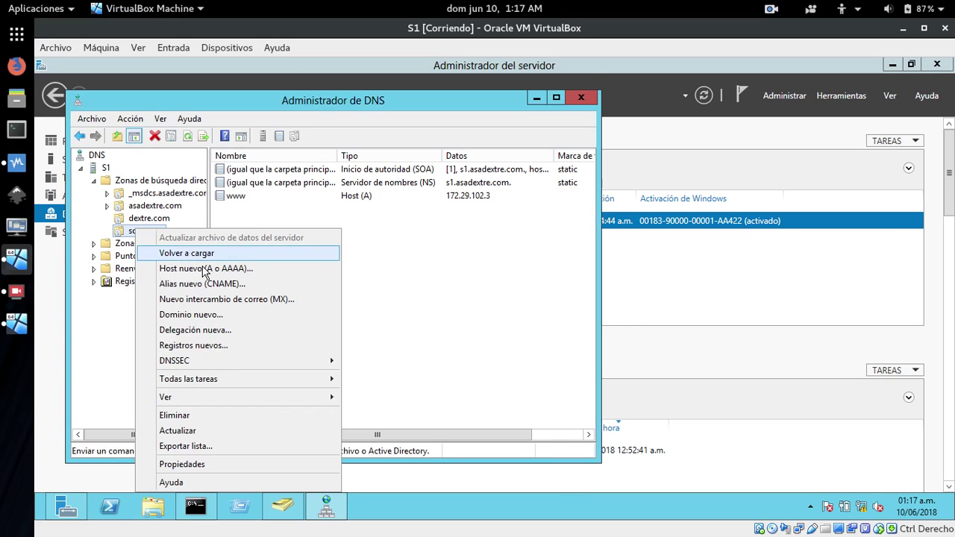
left_click(218, 286)
left_click_drag(297, 126, 453, 170)
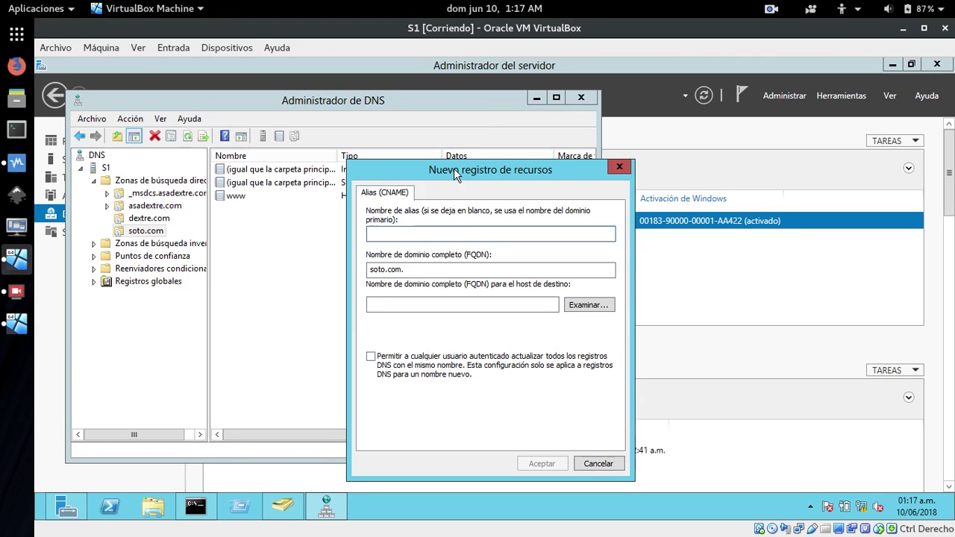
type("soto")
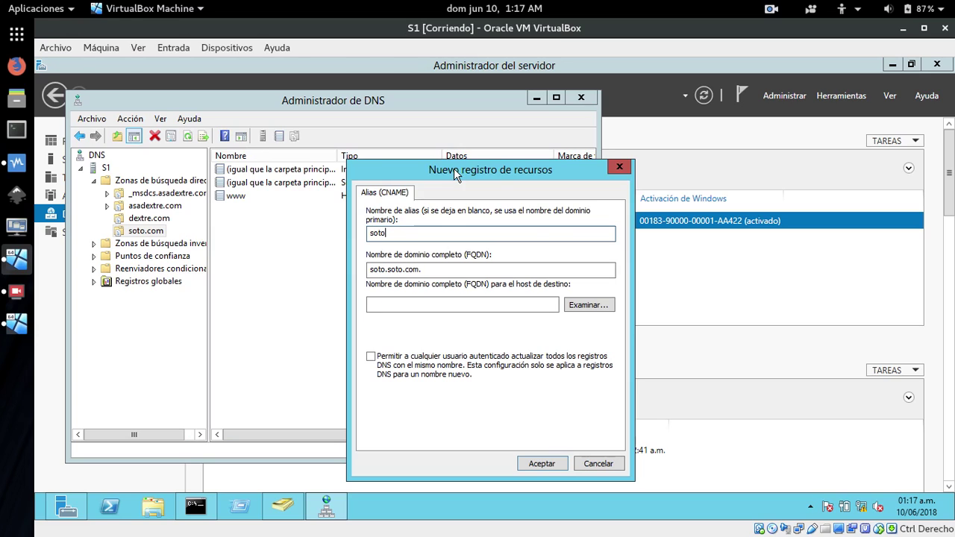
left_click(583, 305)
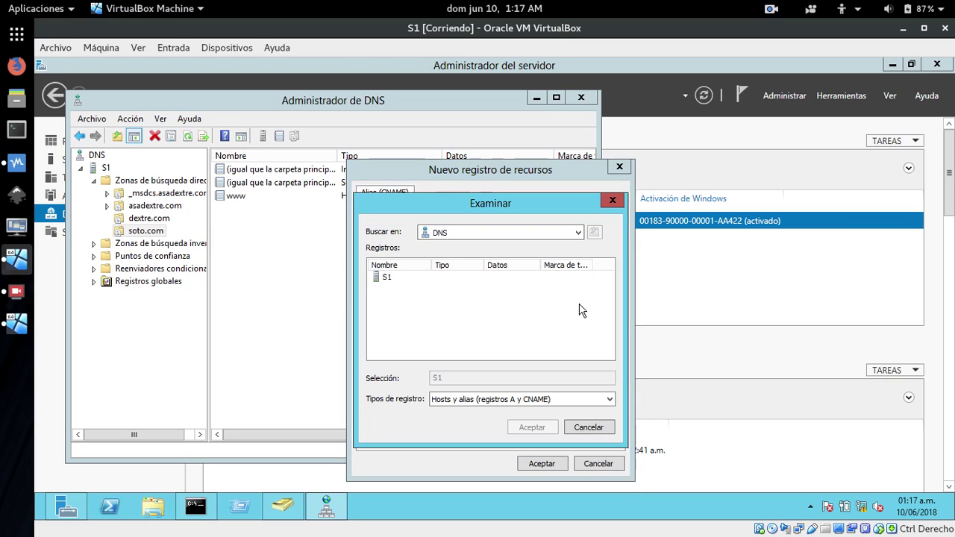
double_click(398, 278)
double_click(385, 279)
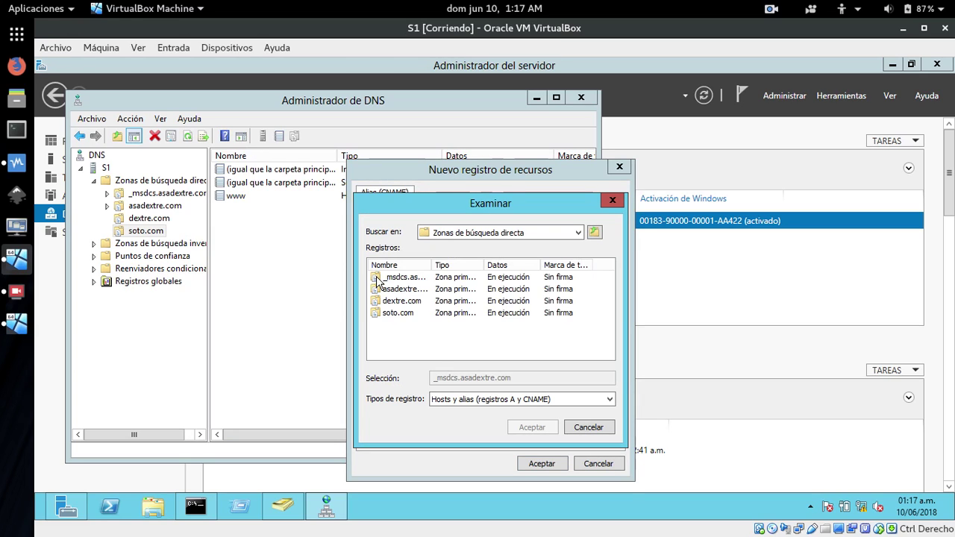
double_click(390, 310)
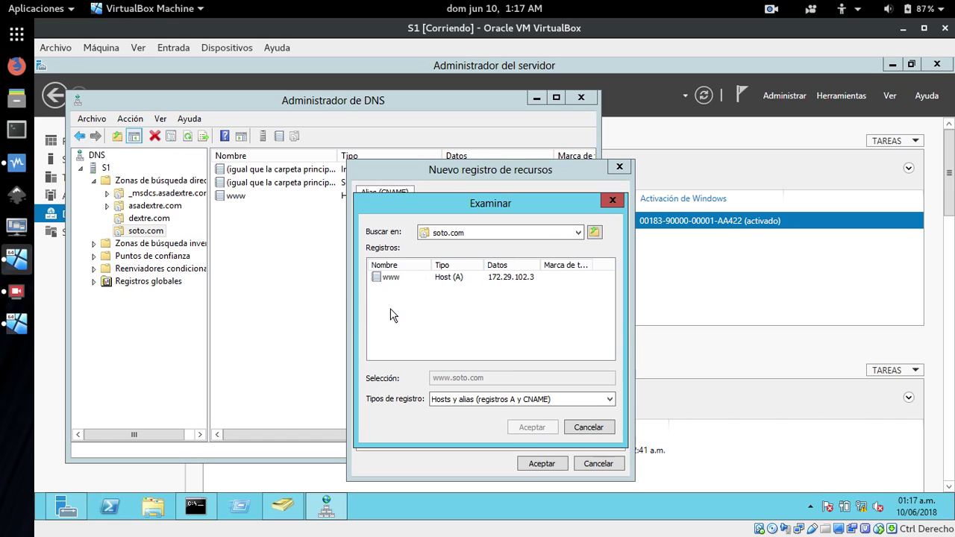
double_click(388, 277)
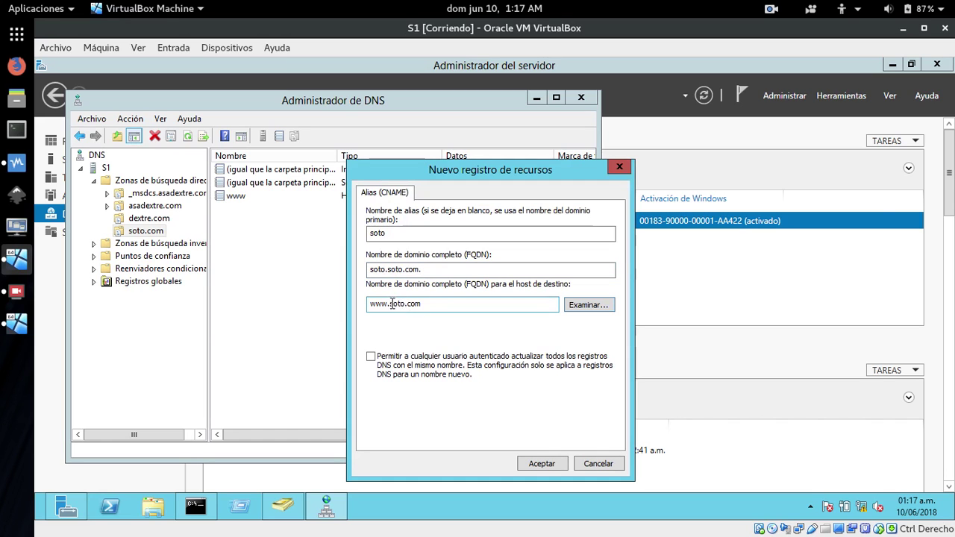
left_click(533, 464)
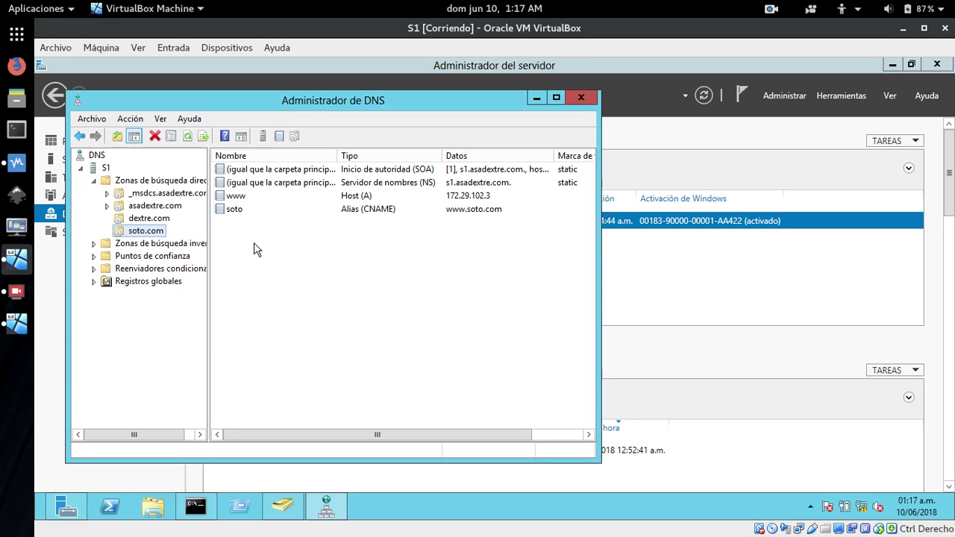
Refresh the soto.com and dextre.com record lists, then minimize DNS Manager.
left_click(186, 137)
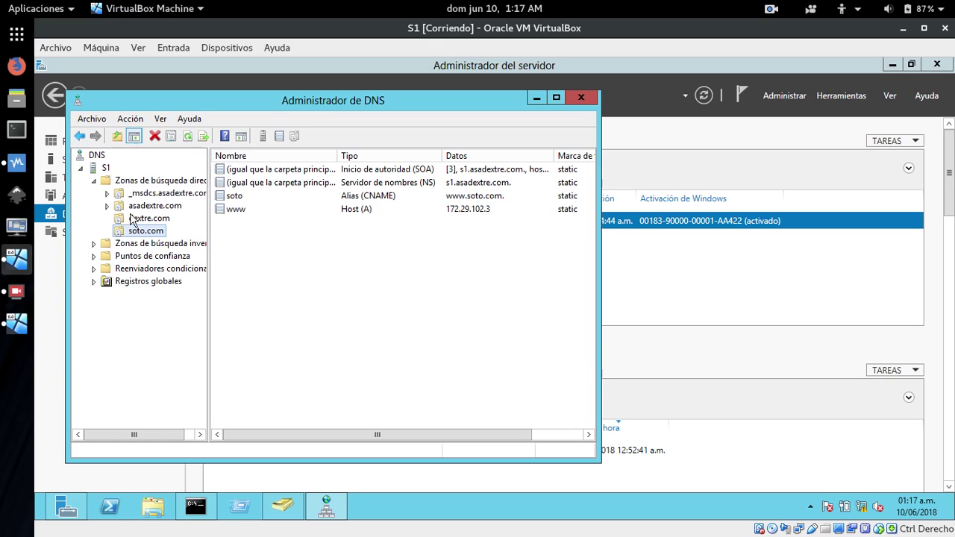
left_click(121, 220)
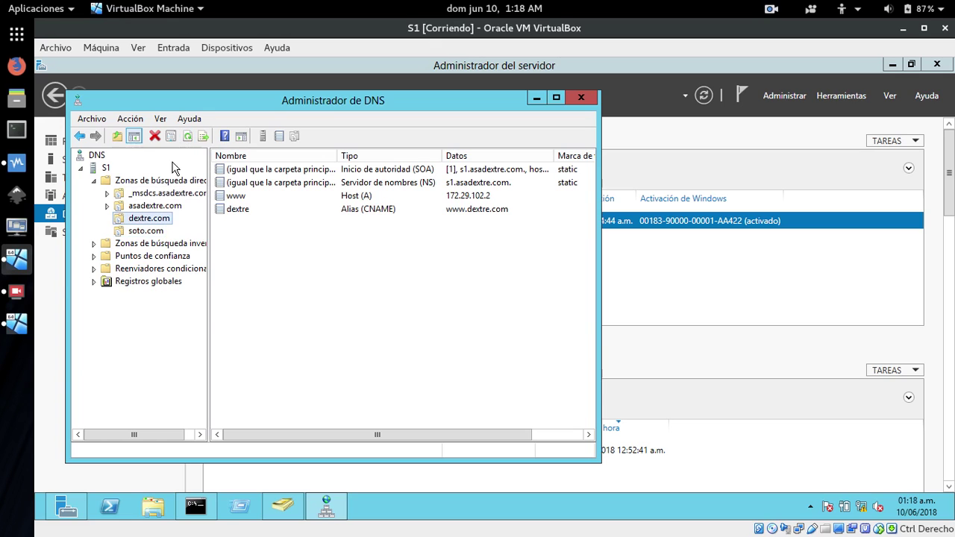
left_click(191, 137)
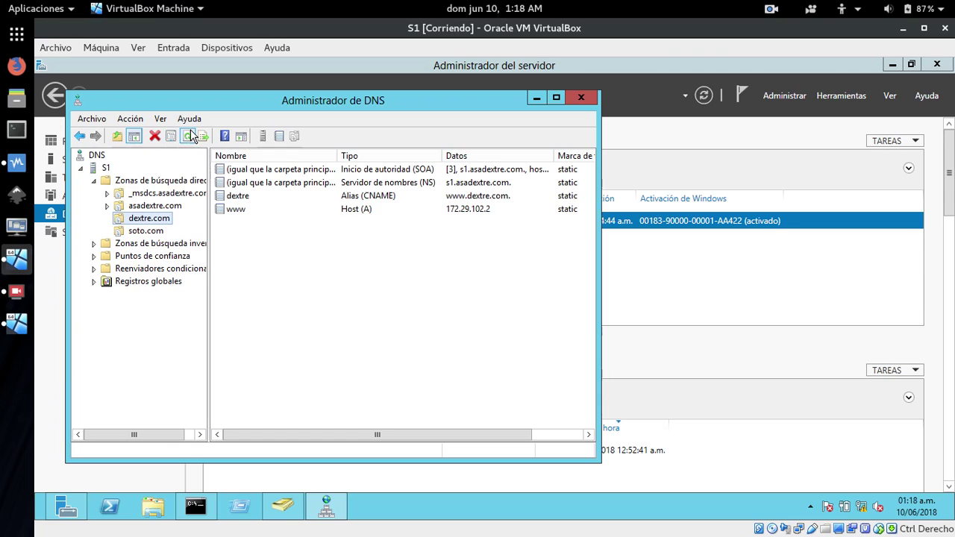
left_click(278, 254)
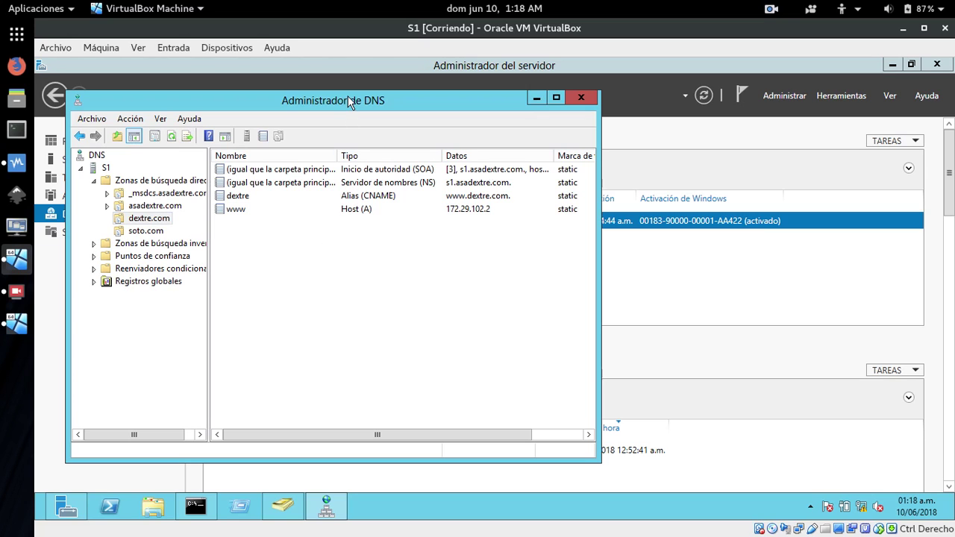
left_click_drag(348, 96, 443, 97)
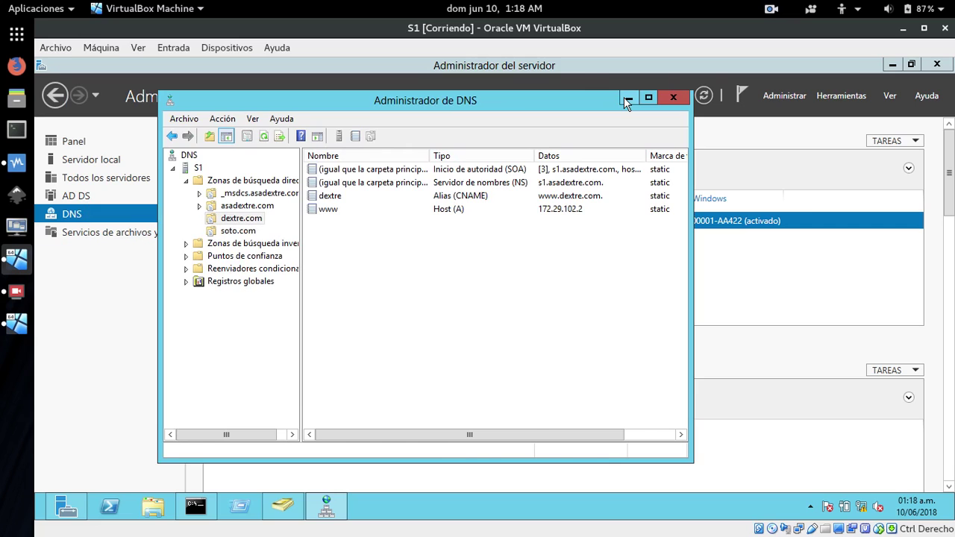
left_click(627, 97)
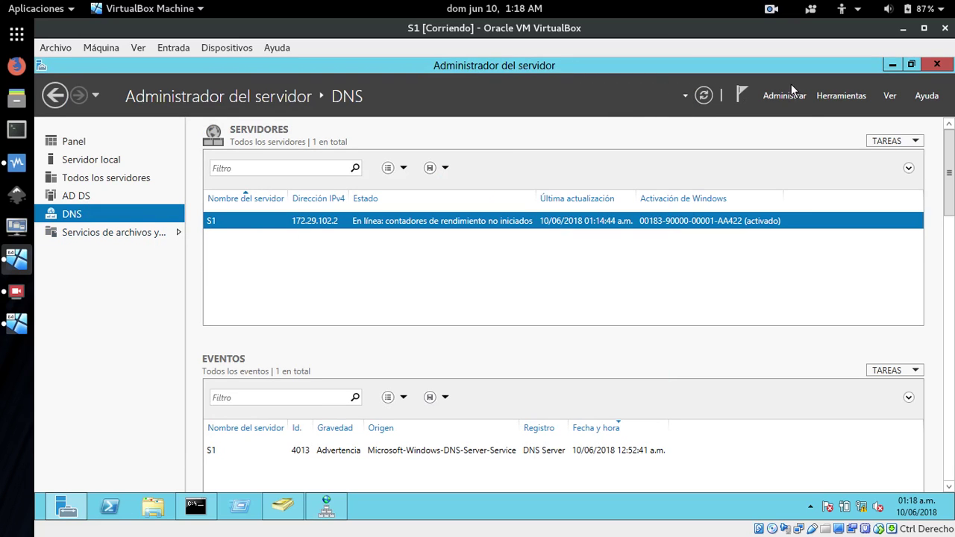
Launch Agregar roles y características and advance with role-based install on the local server.
left_click(67, 142)
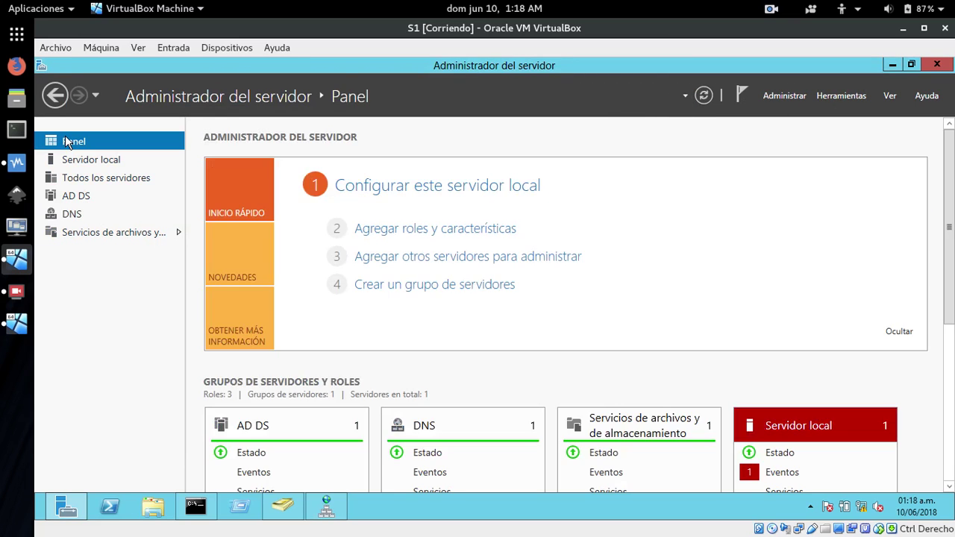
left_click(410, 229)
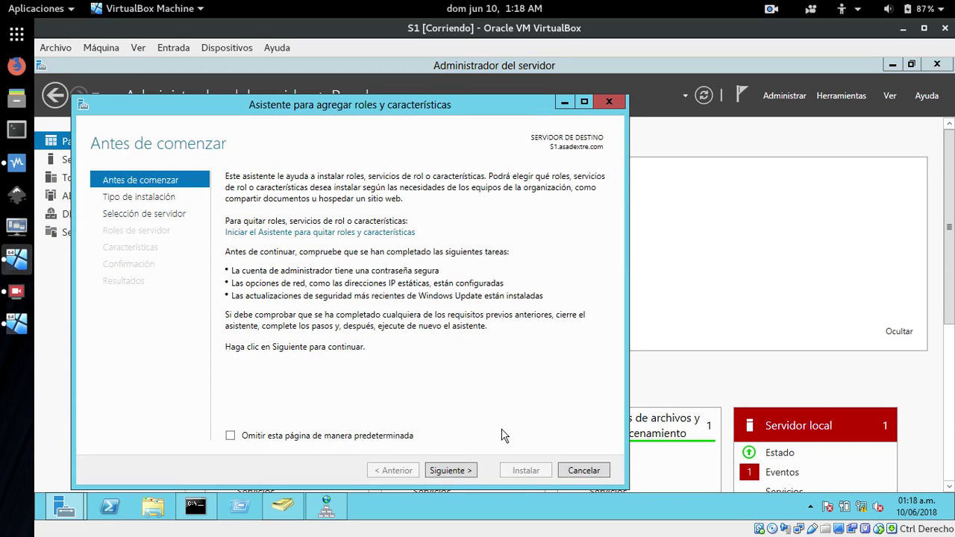
left_click(447, 471)
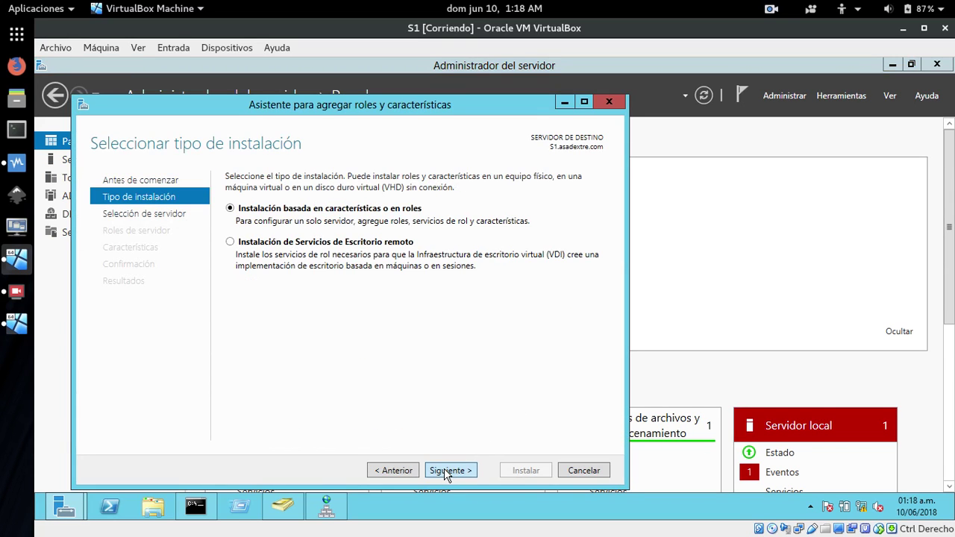
left_click(447, 471)
left_click(446, 472)
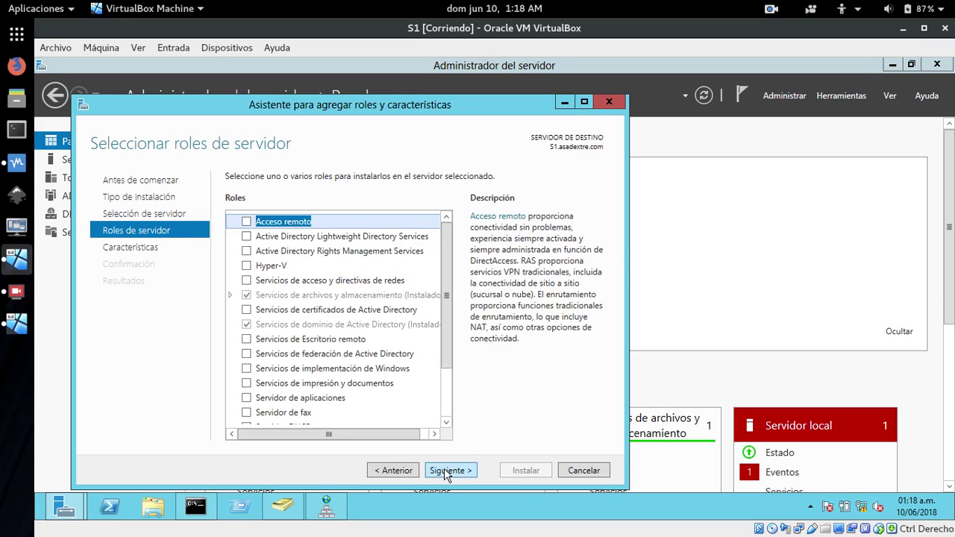
left_click_drag(447, 372, 448, 421)
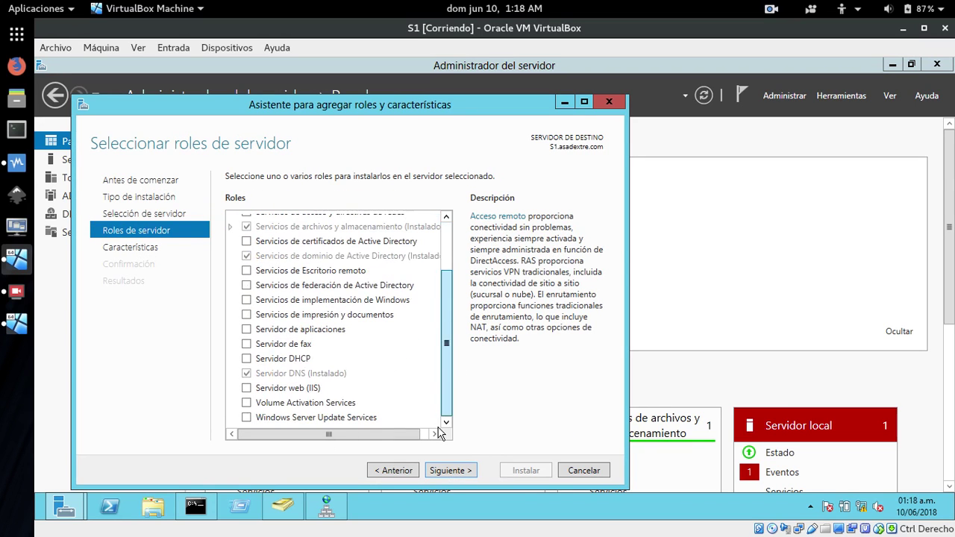
Select Servidor web (IIS) with its management tools and accept defaults through to confirmation.
left_click(246, 389)
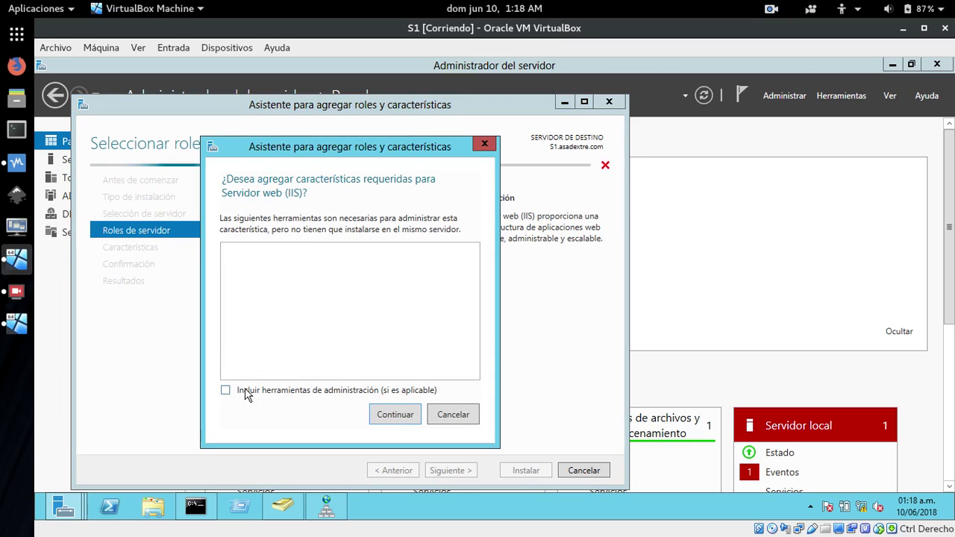
left_click(463, 422)
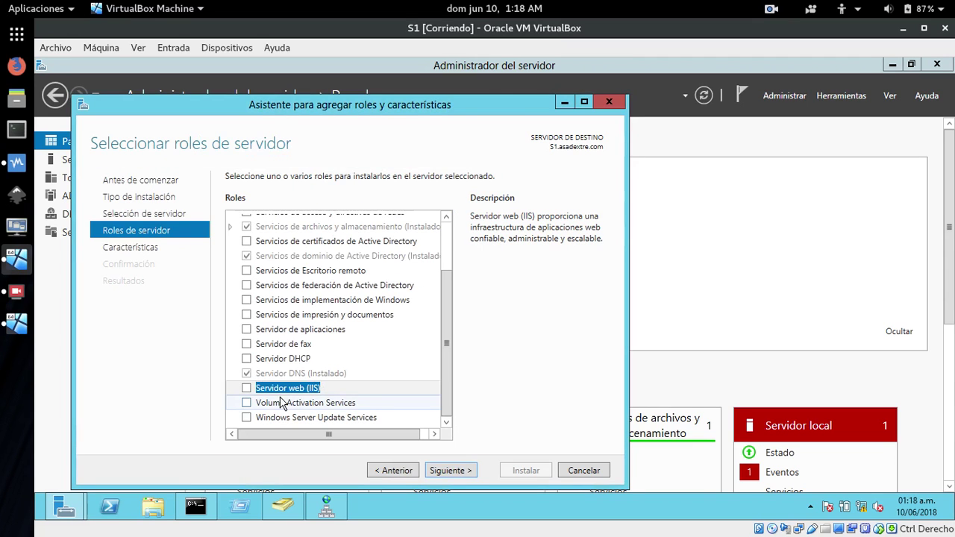
left_click(247, 390)
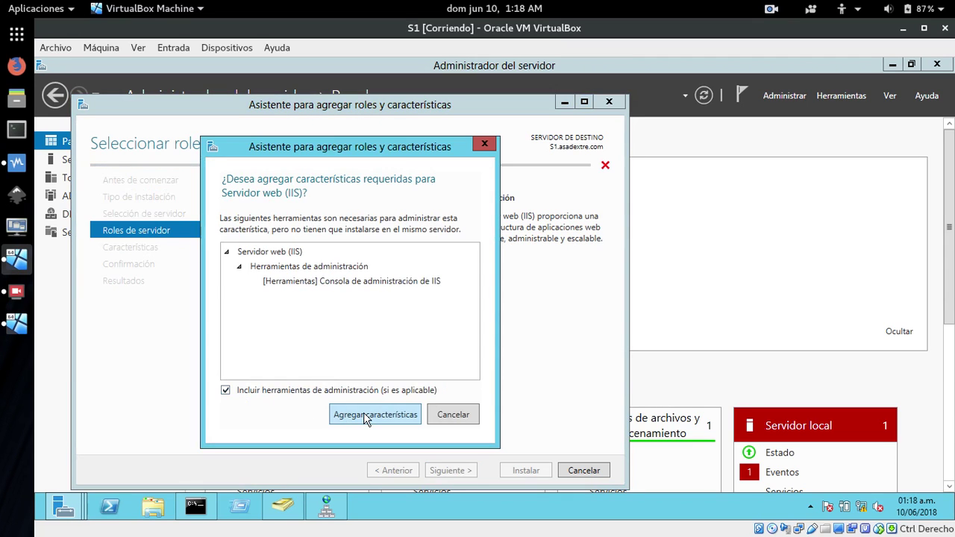
left_click(350, 414)
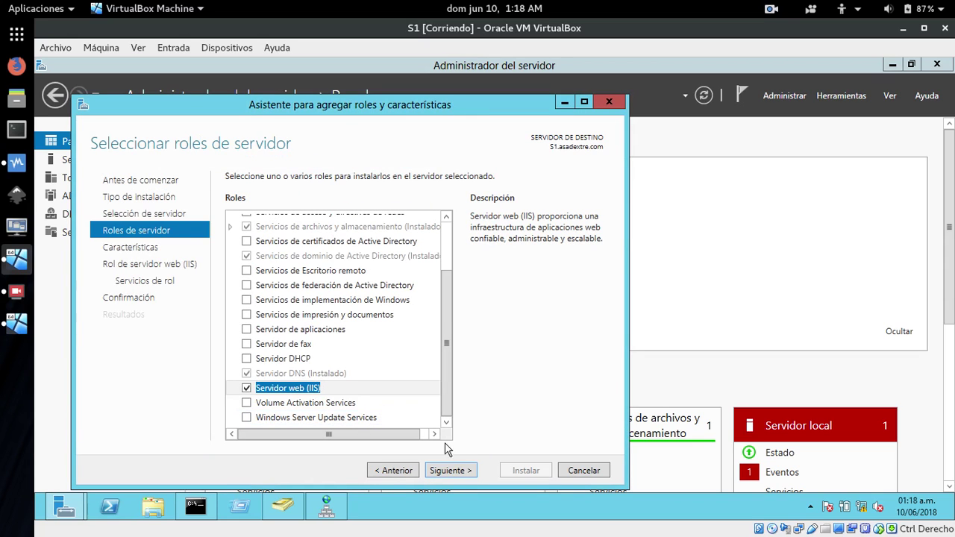
left_click(450, 471)
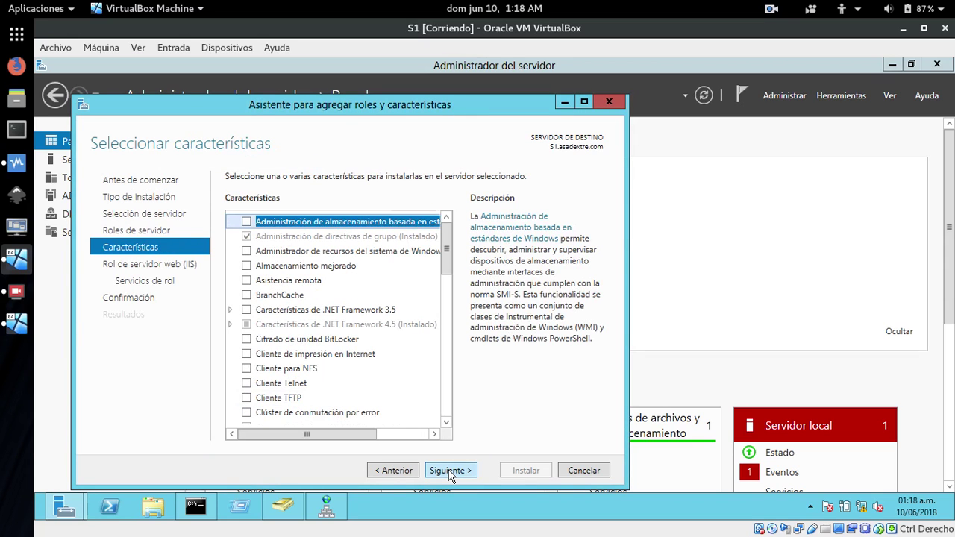
left_click(450, 471)
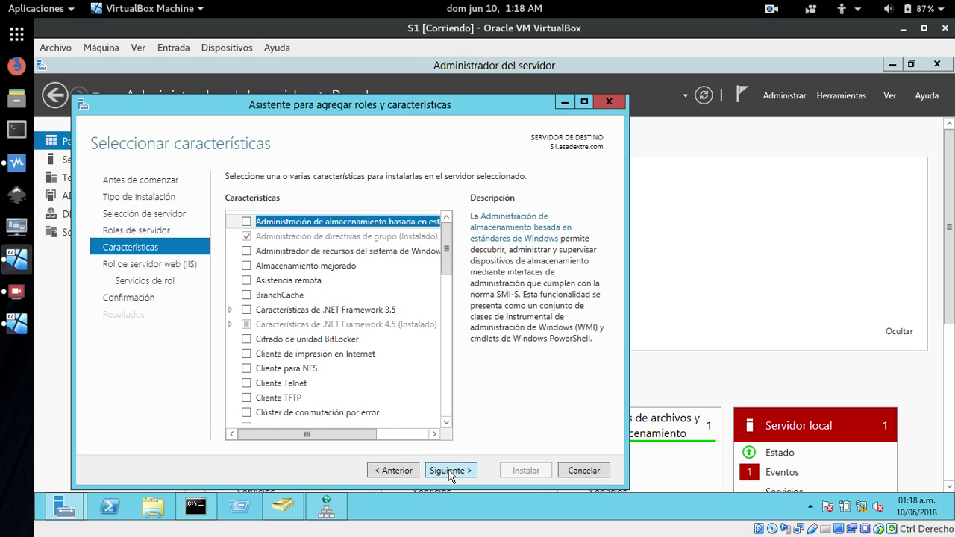
left_click(450, 471)
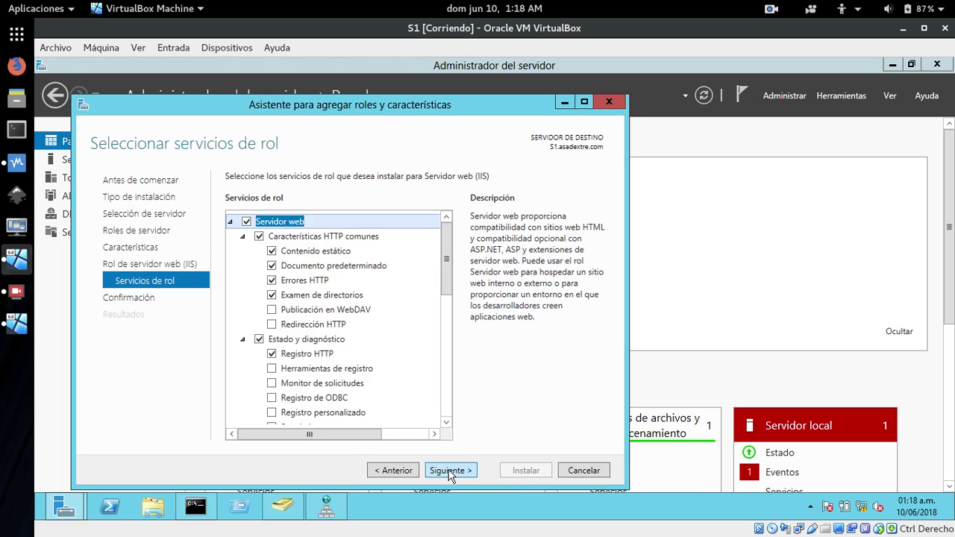
left_click(450, 471)
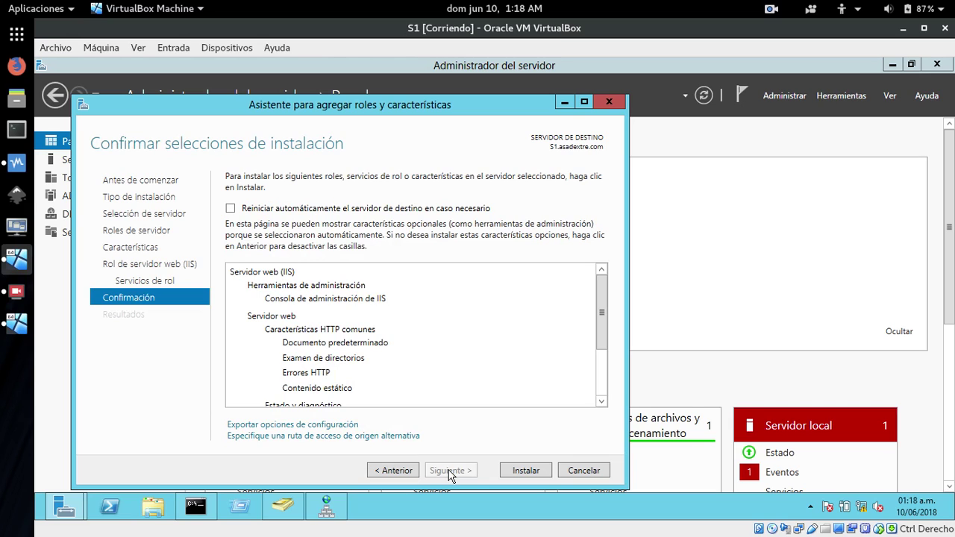
Keep automatic restart turned off and begin installing the Web Server (IIS) role.
left_click(230, 209)
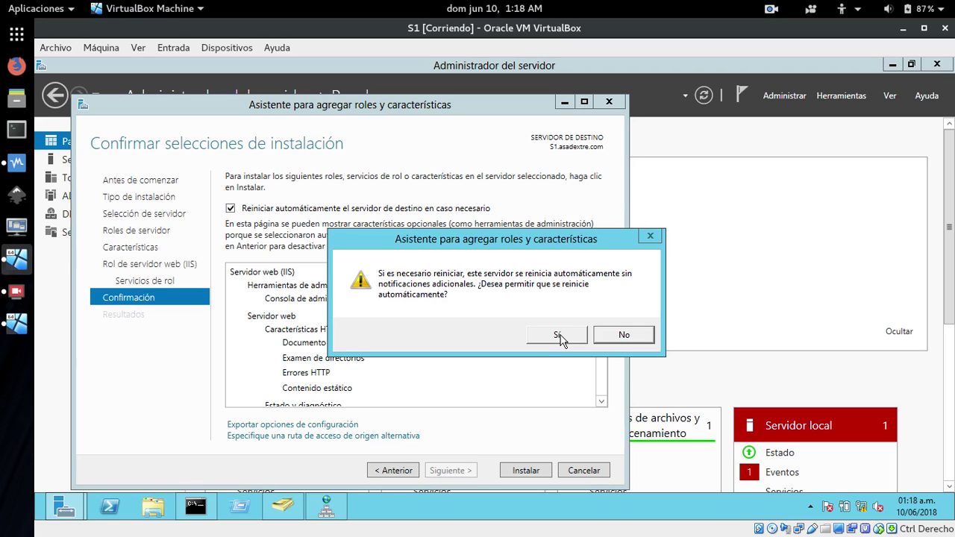
left_click(624, 338)
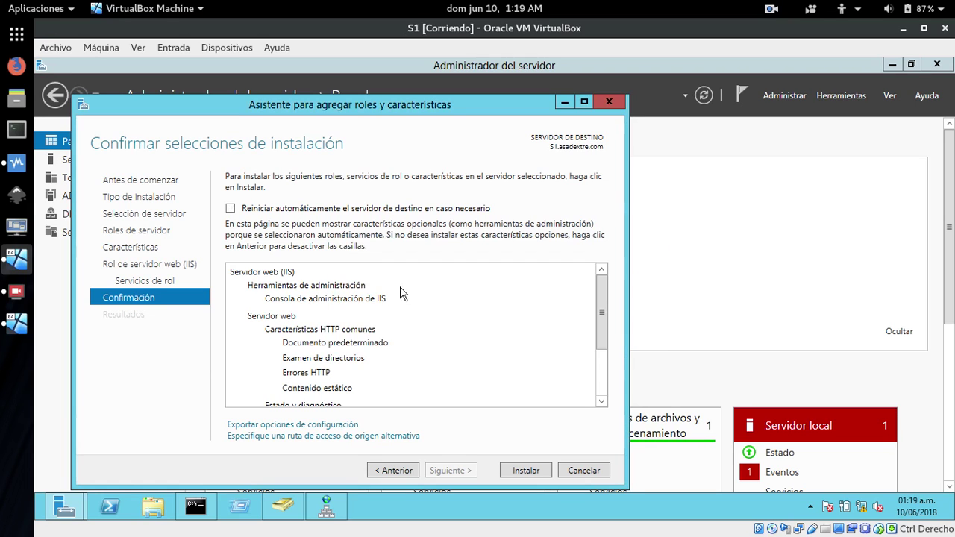
left_click(522, 470)
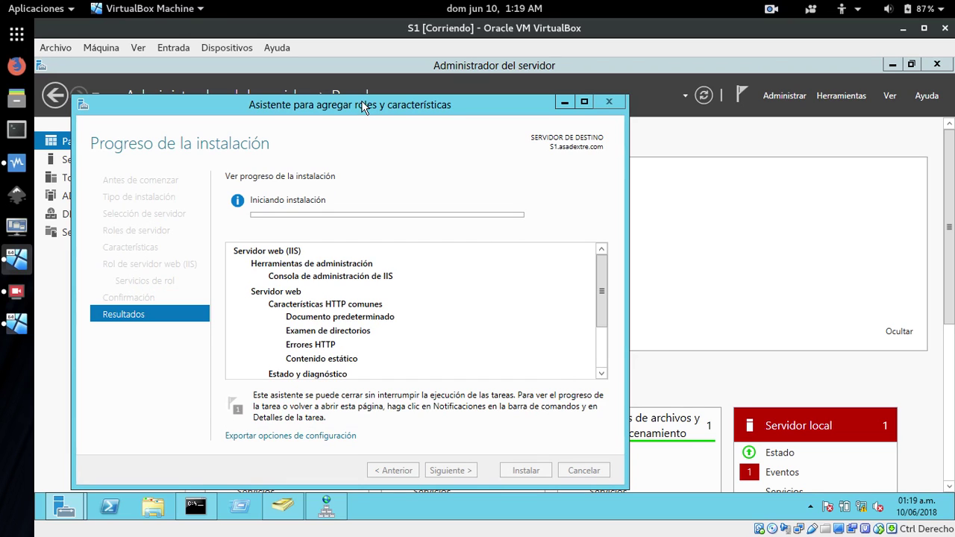
left_click(19, 328)
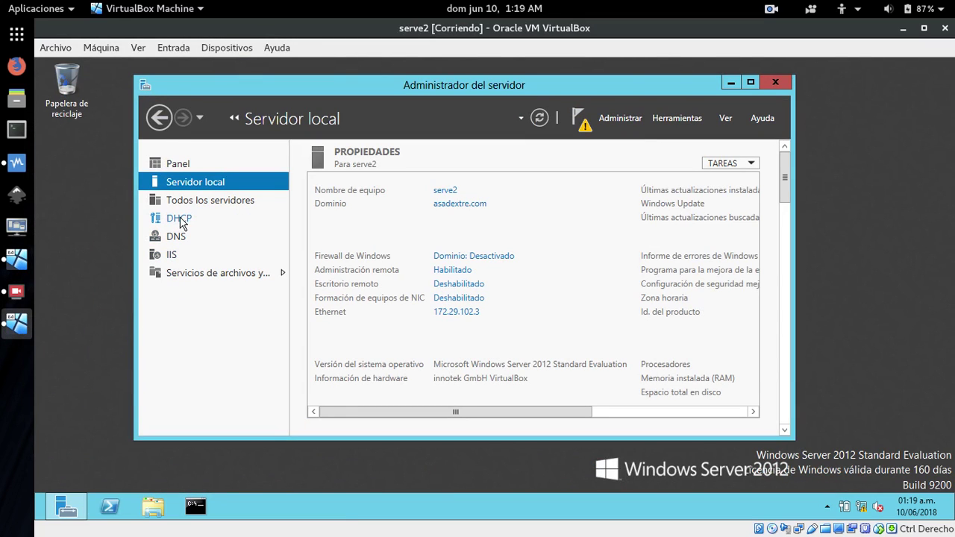
left_click(172, 257)
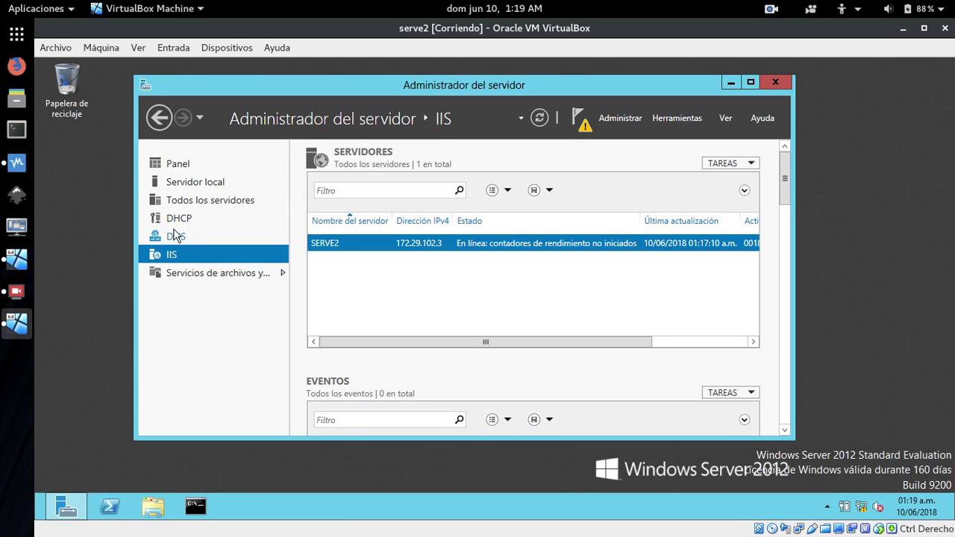
left_click(179, 238)
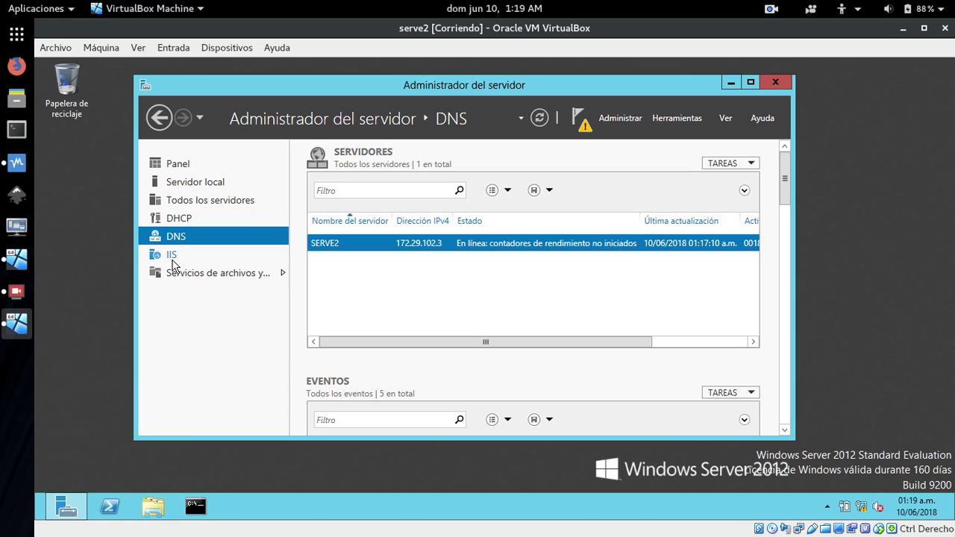
left_click(173, 261)
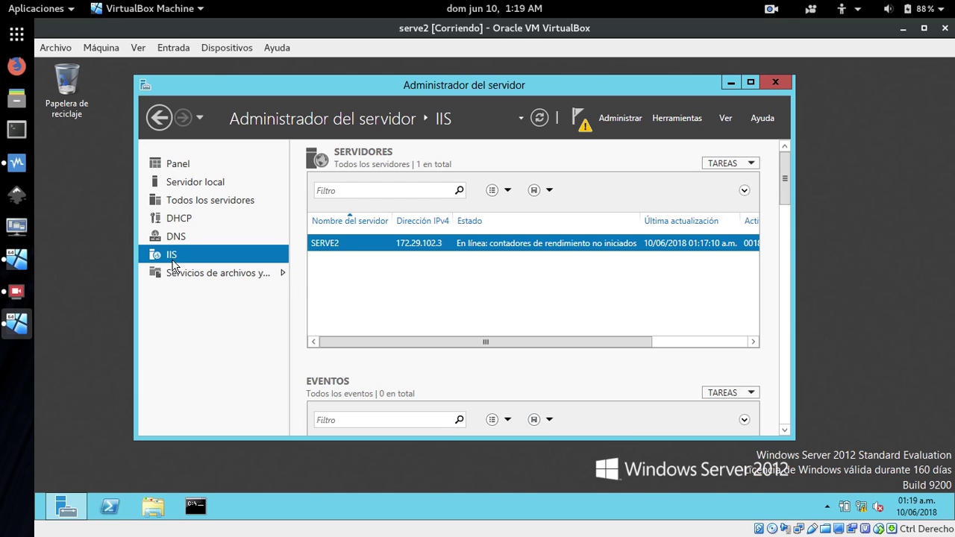
left_click(16, 259)
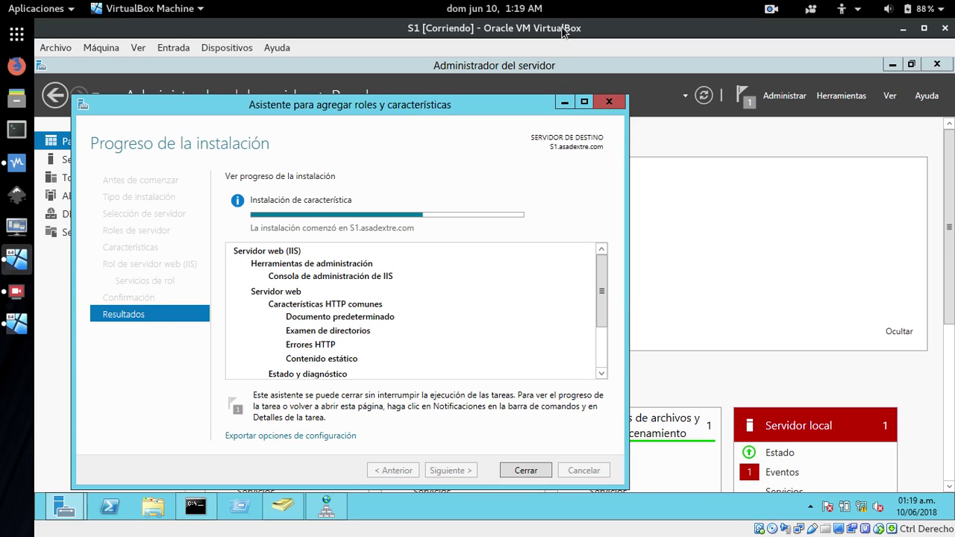
Open and close the host's notifications and calendar panel.
left_click(509, 8)
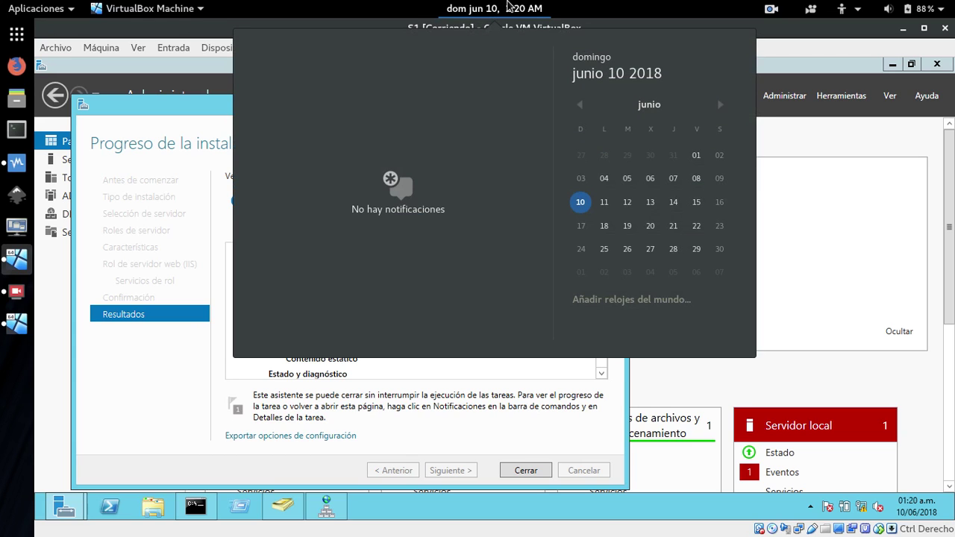
left_click(509, 7)
left_click(509, 8)
left_click(485, 9)
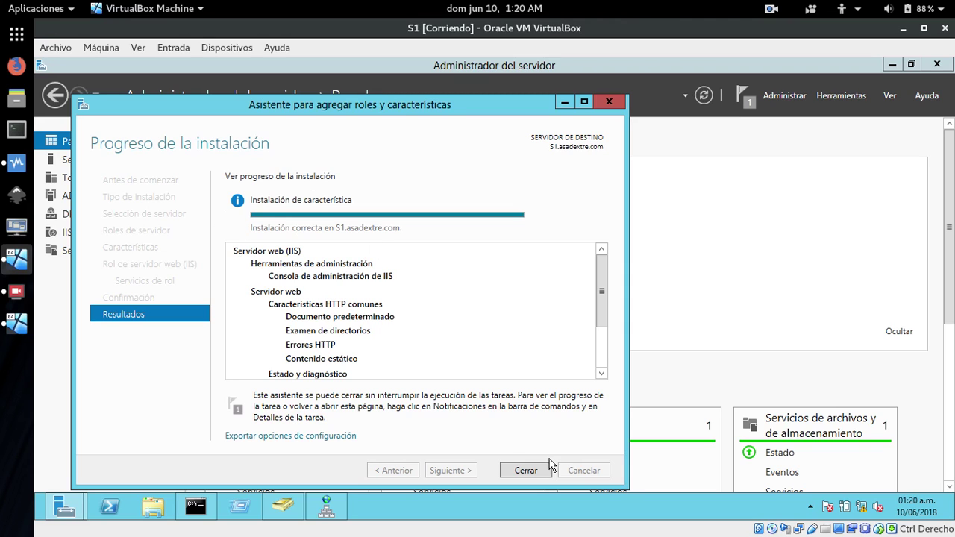
Close the finished roles wizard, refresh the dashboard, and open the IIS page.
left_click(525, 471)
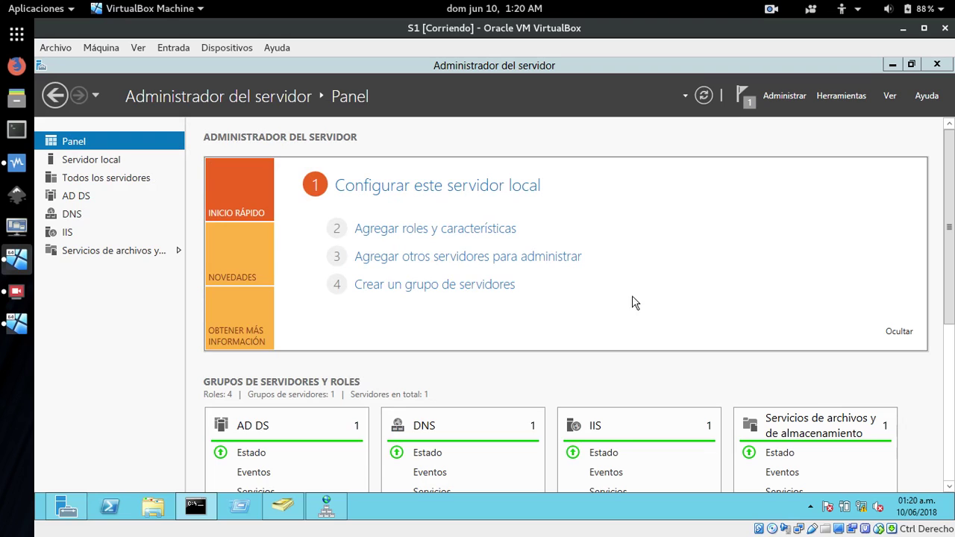
left_click(703, 97)
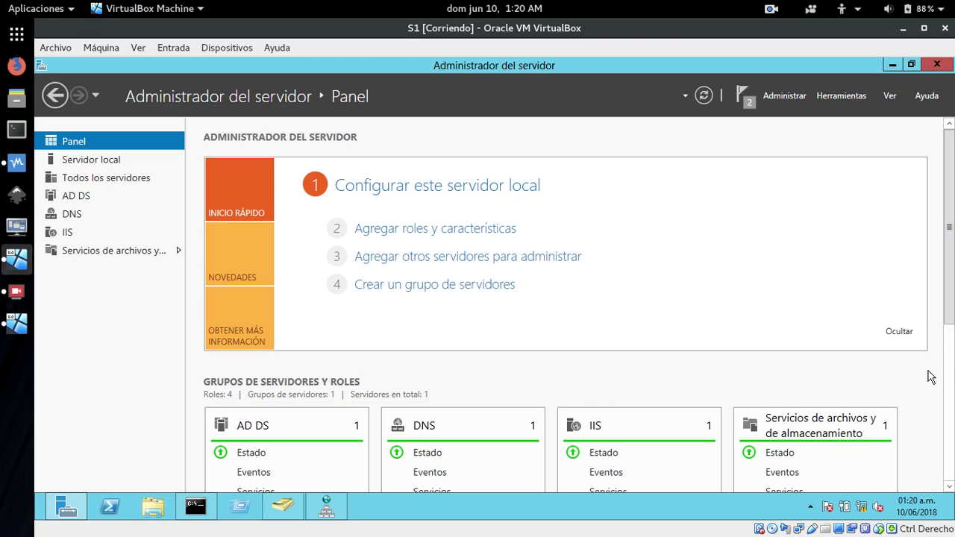
left_click(52, 236)
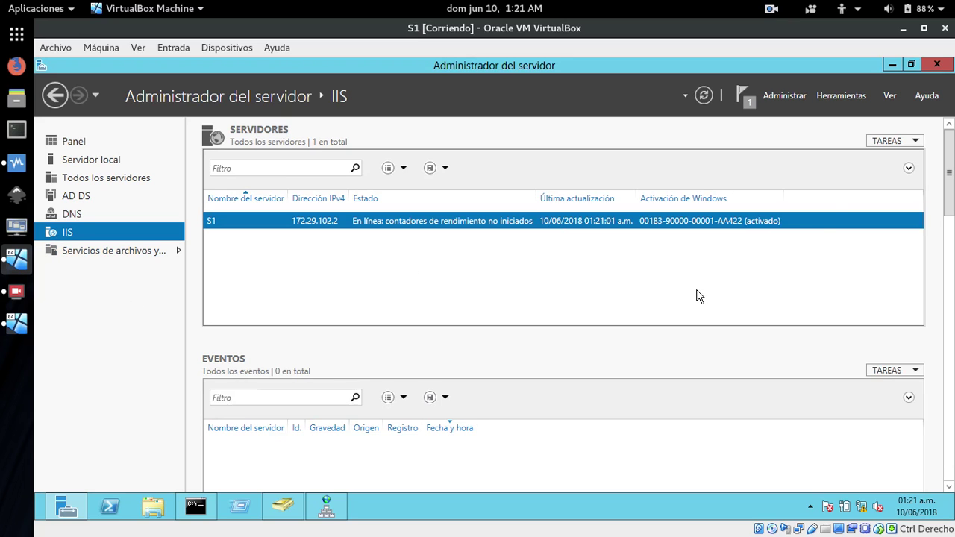
Launch IIS Manager from Tools, expand S1, and select Default Web Site under Sites.
left_click(848, 96)
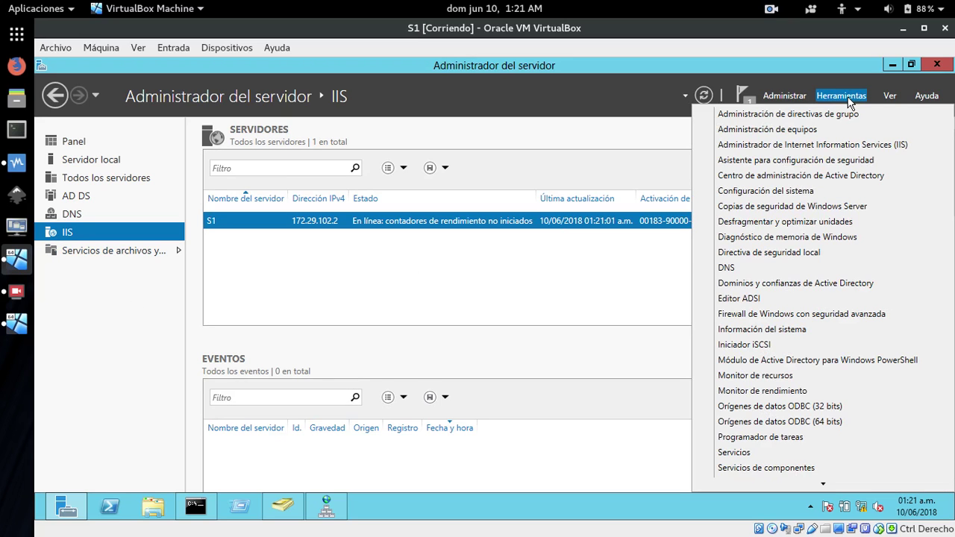
left_click(795, 146)
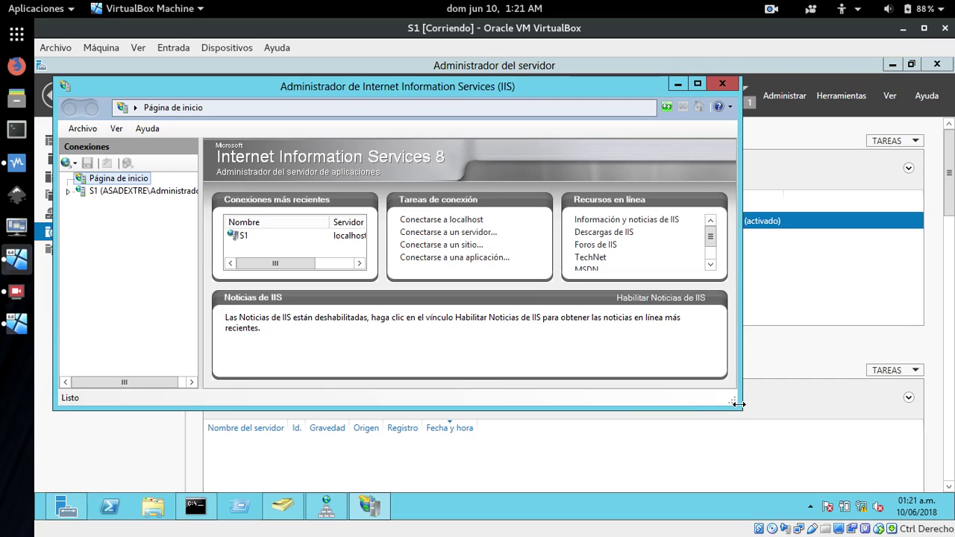
left_click_drag(740, 408, 780, 455)
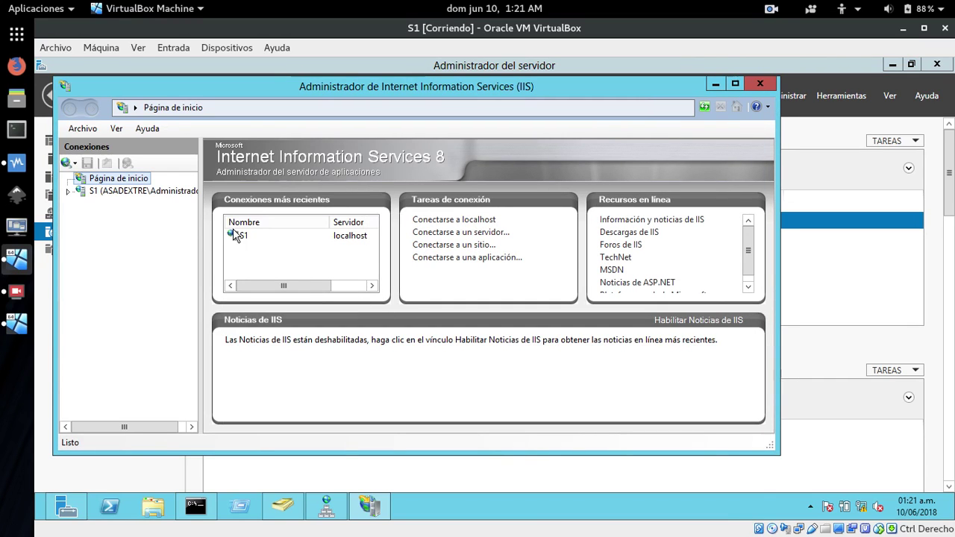
left_click(68, 192)
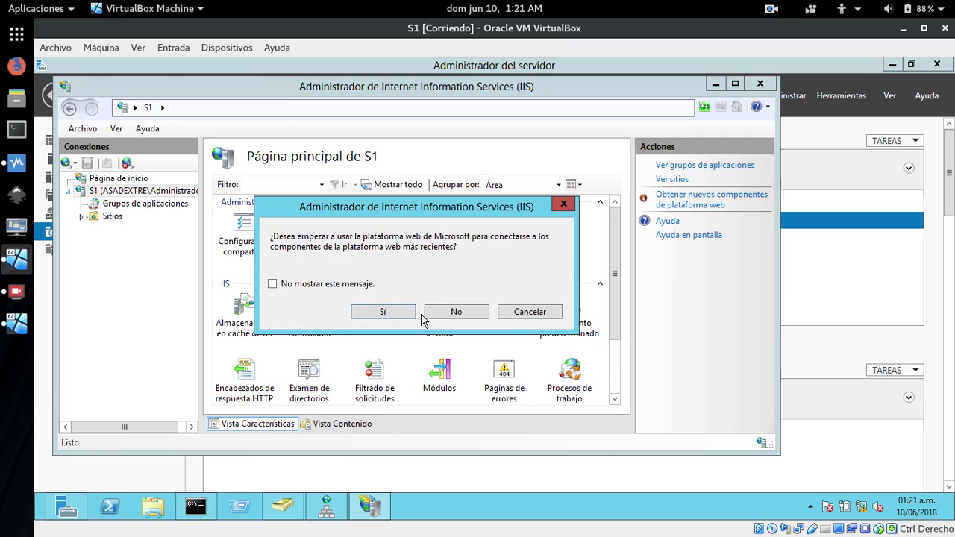
left_click(456, 312)
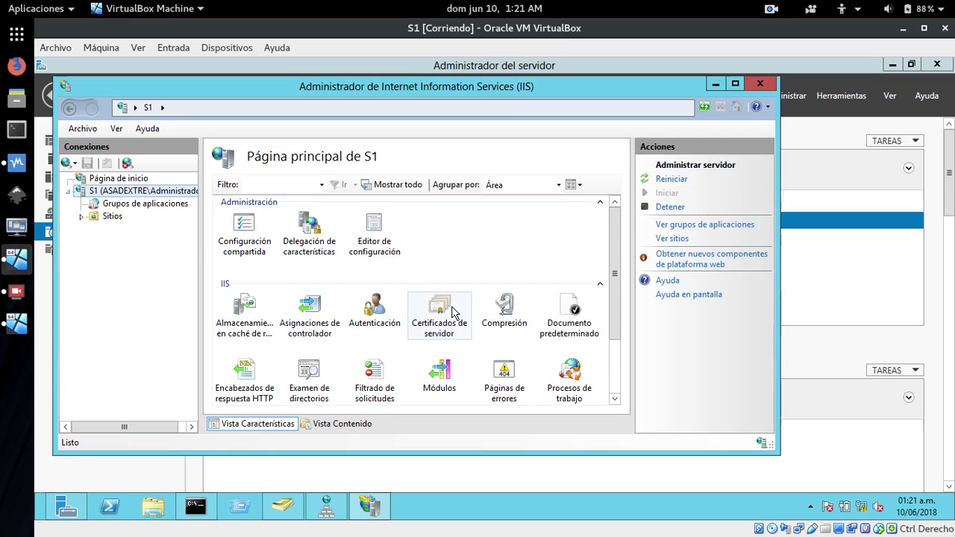
left_click(98, 221)
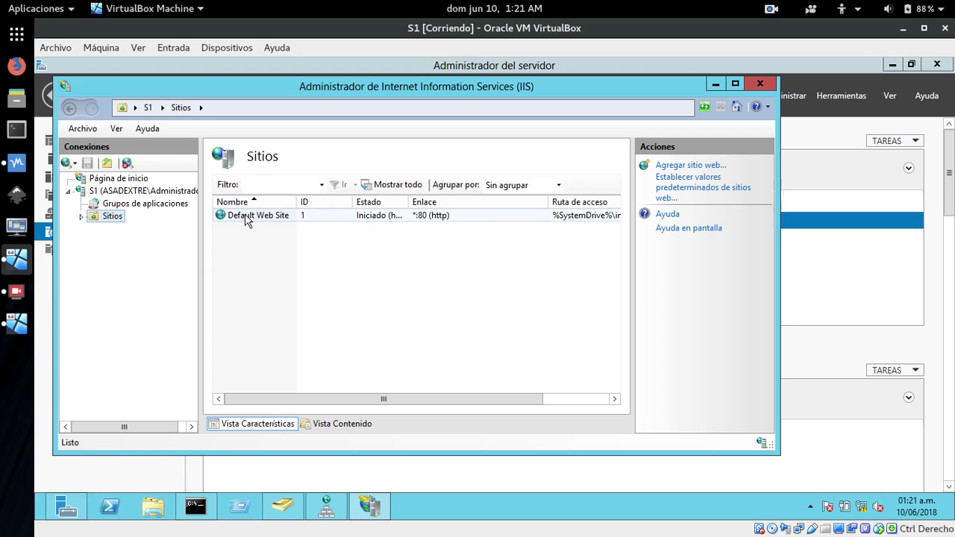
left_click(245, 215)
left_click_drag(769, 246, 780, 341)
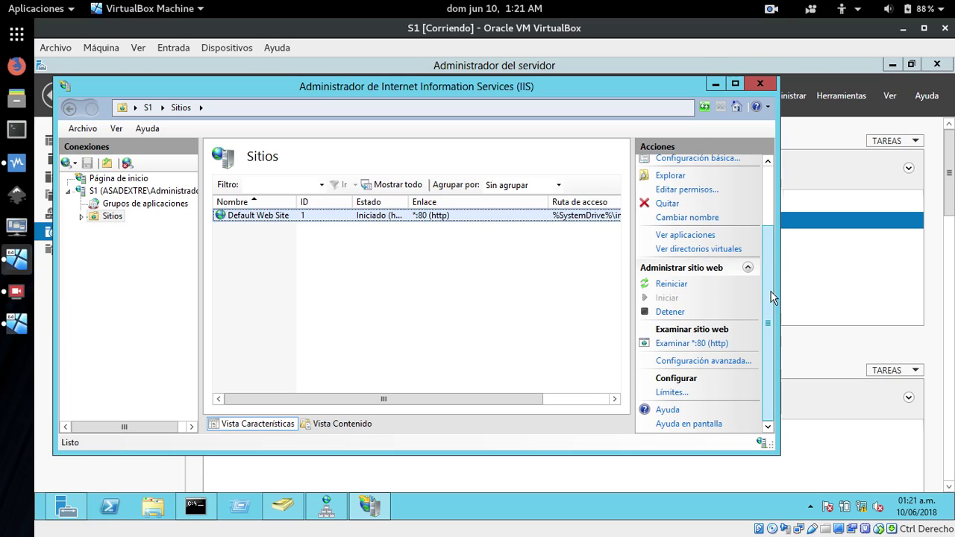
left_click_drag(770, 287, 765, 219)
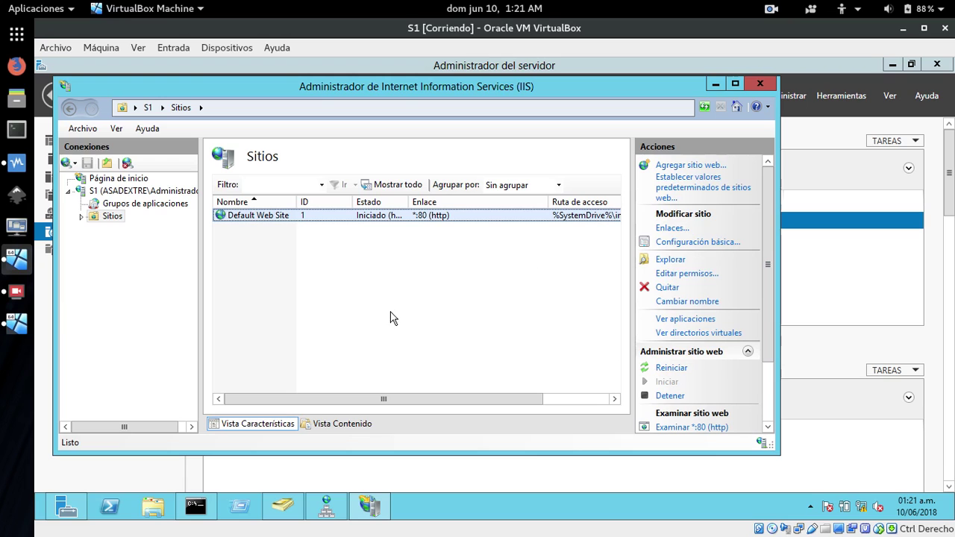
Start an Add Website named 'de', cancel it, and close IIS Manager.
right_click(95, 217)
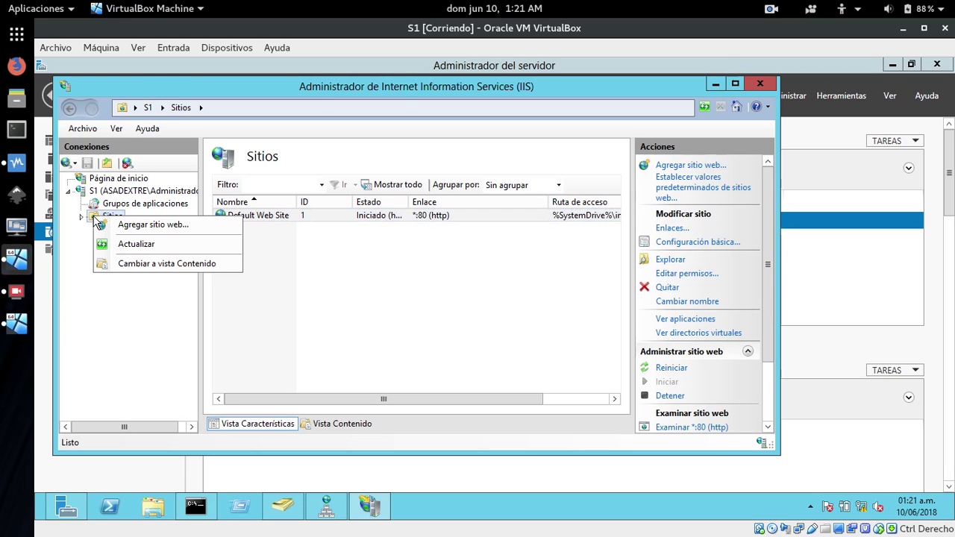
left_click(139, 226)
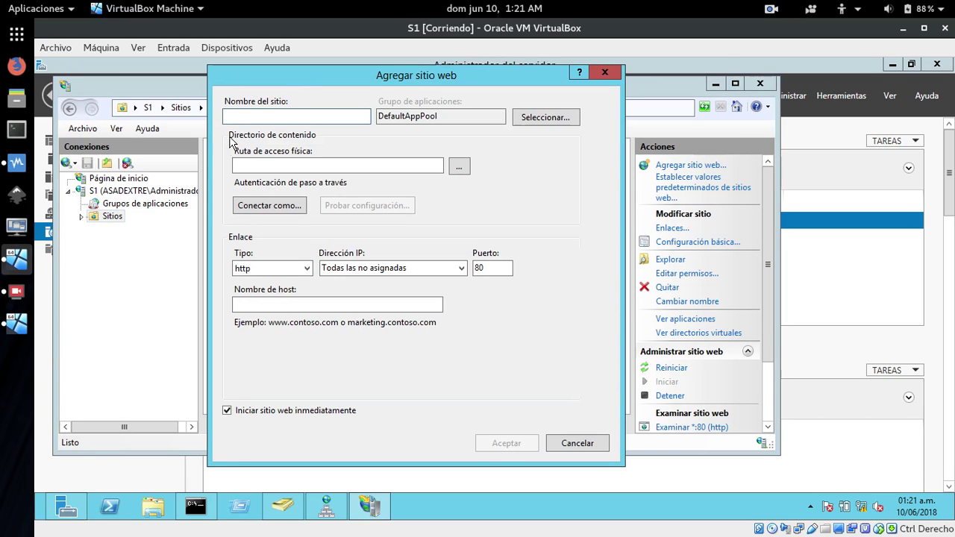
type("dextre")
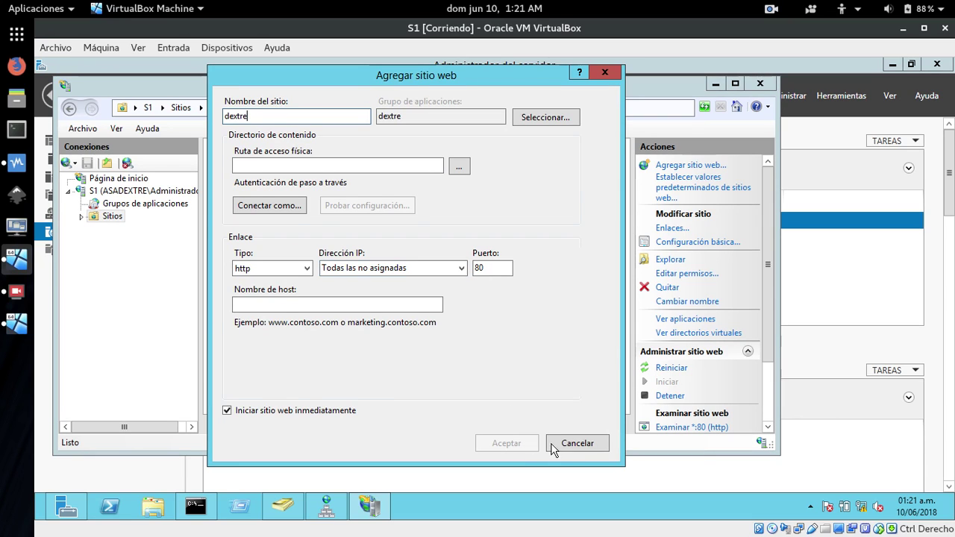
left_click(564, 441)
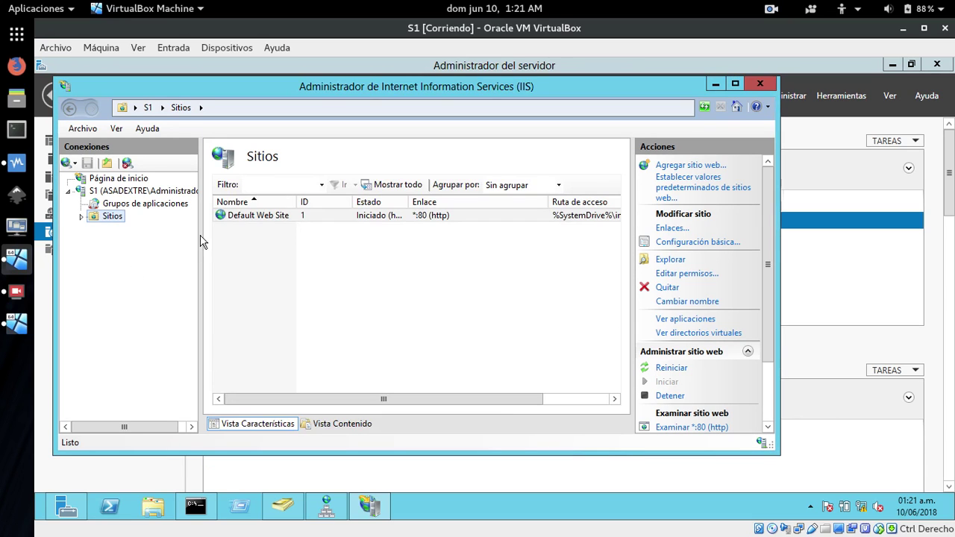
left_click(759, 84)
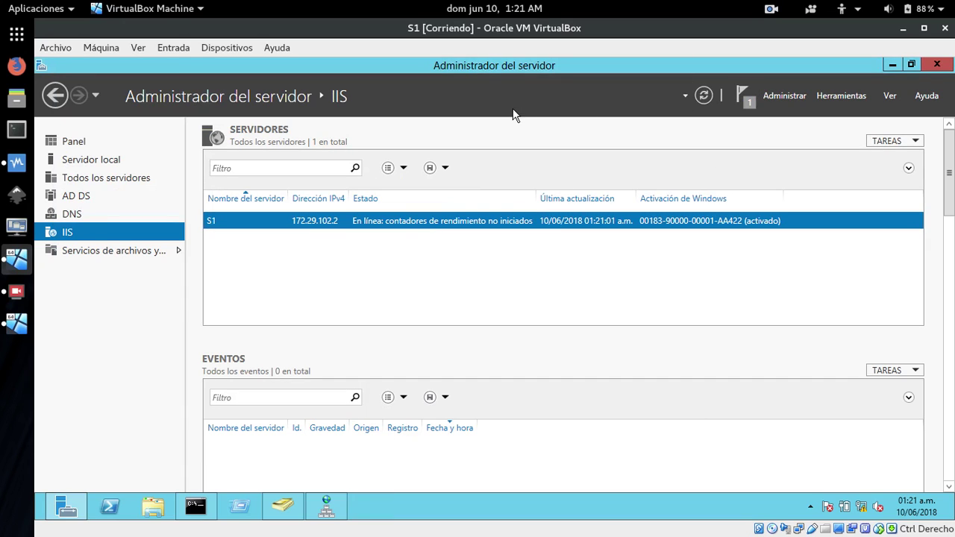
Add the host's compartir folder to S1 as a permanent, full-access shared folder named compartir.
left_click(893, 66)
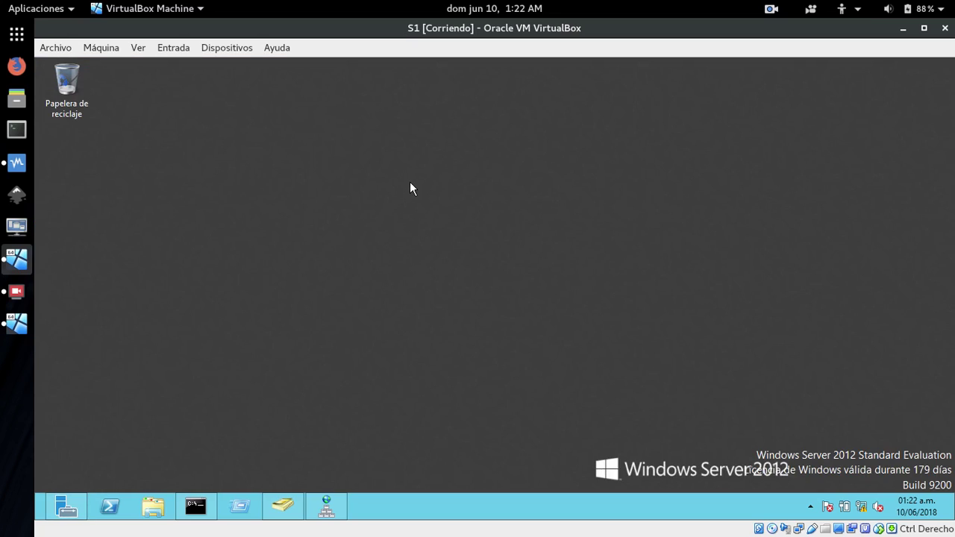
left_click(228, 49)
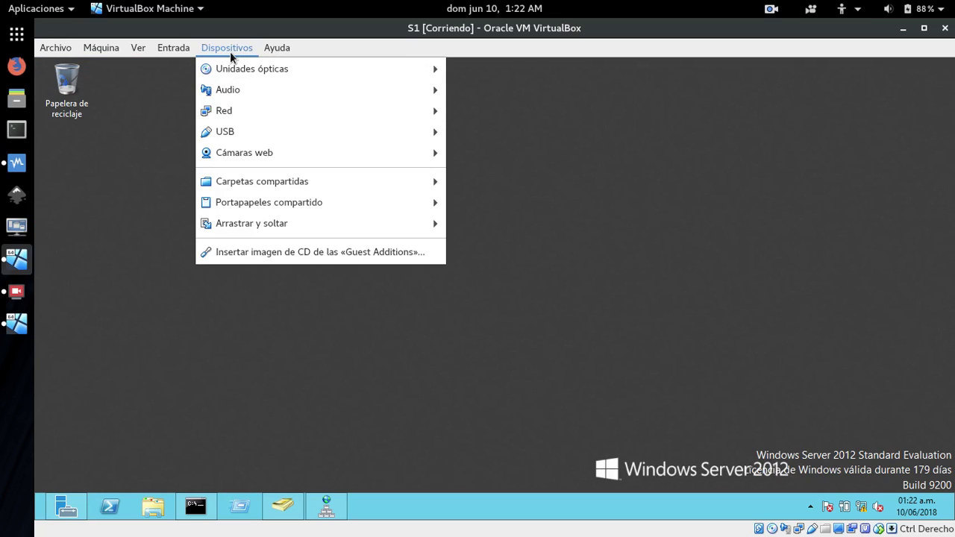
mouse_move(245, 188)
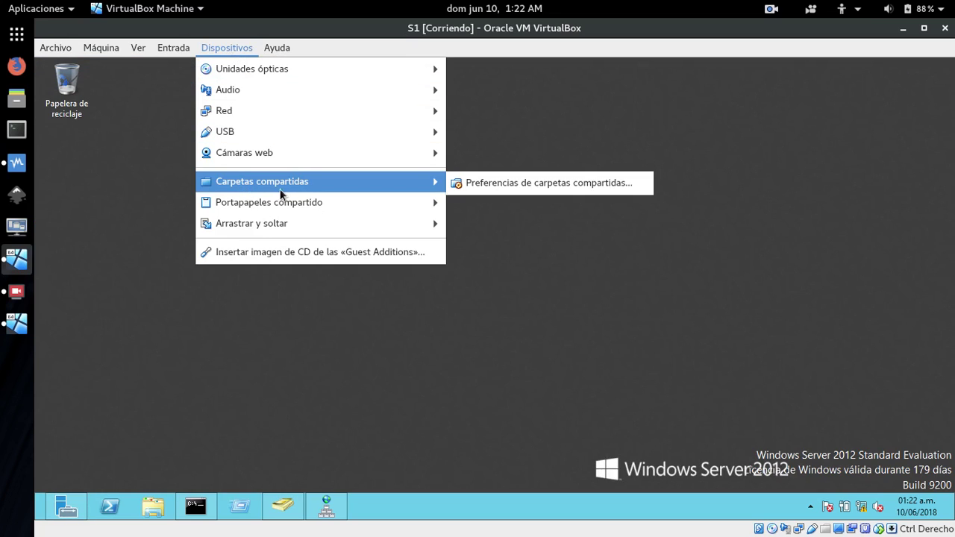
left_click(484, 184)
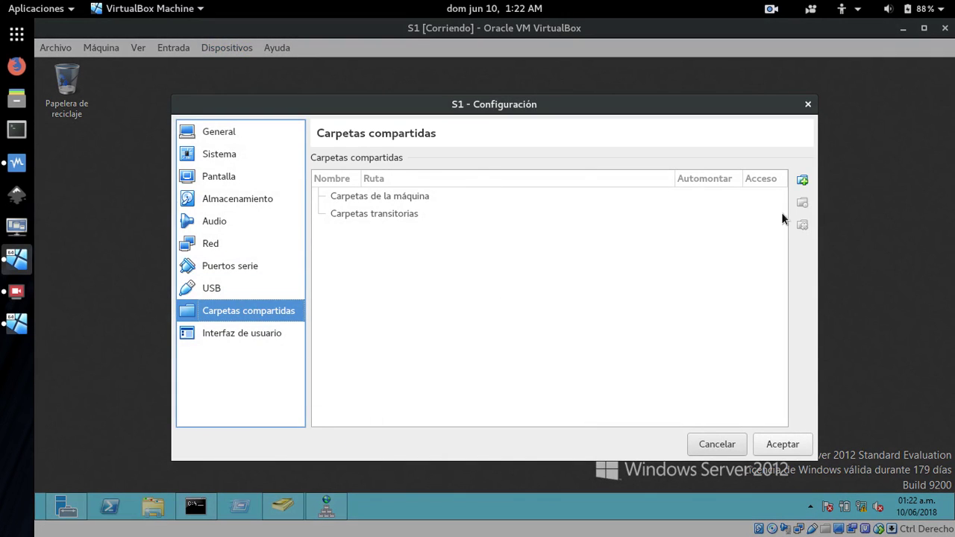
left_click(802, 180)
left_click(590, 213)
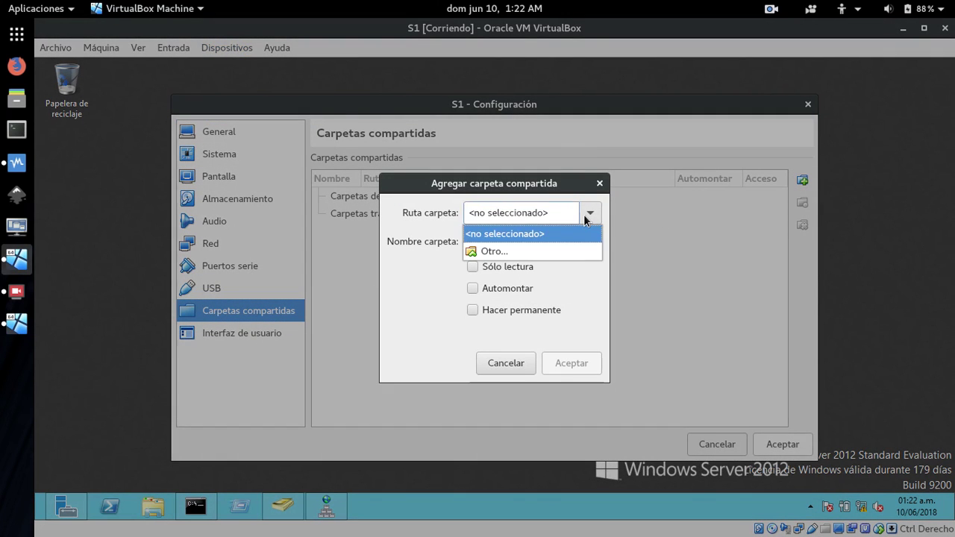
left_click(491, 251)
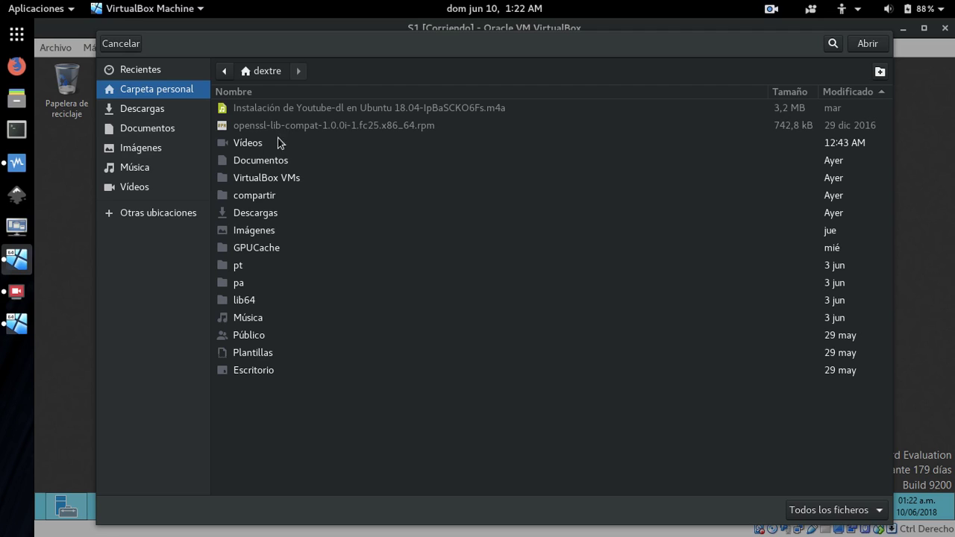
left_click(246, 196)
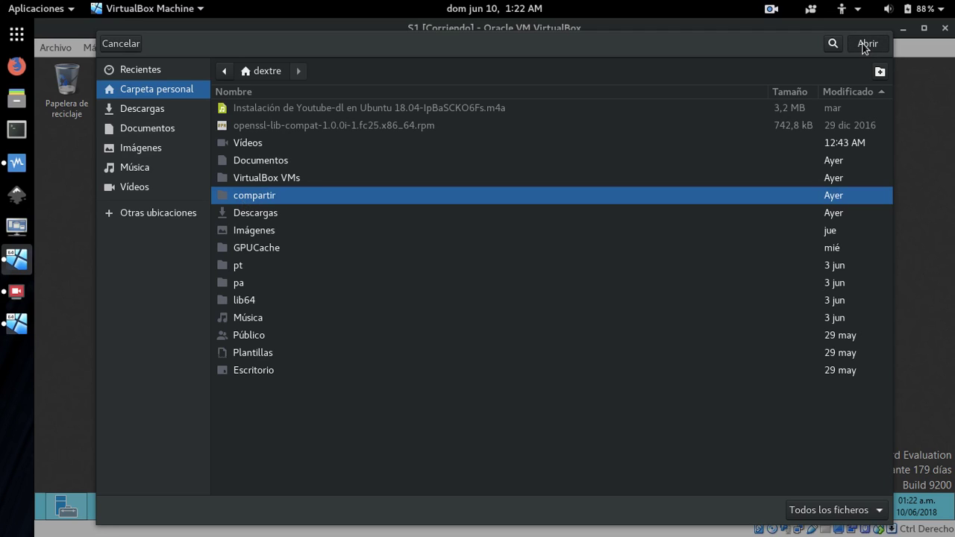
left_click(865, 45)
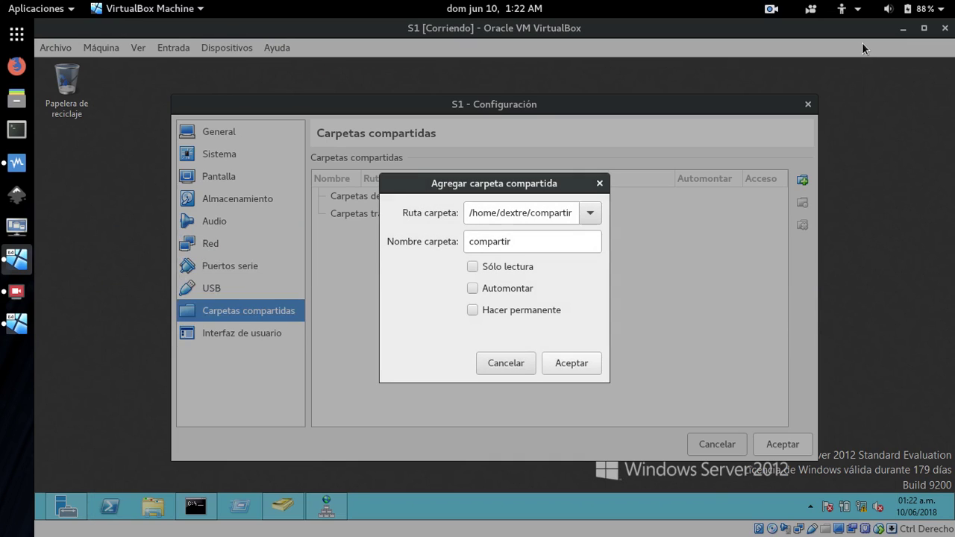
left_click(475, 313)
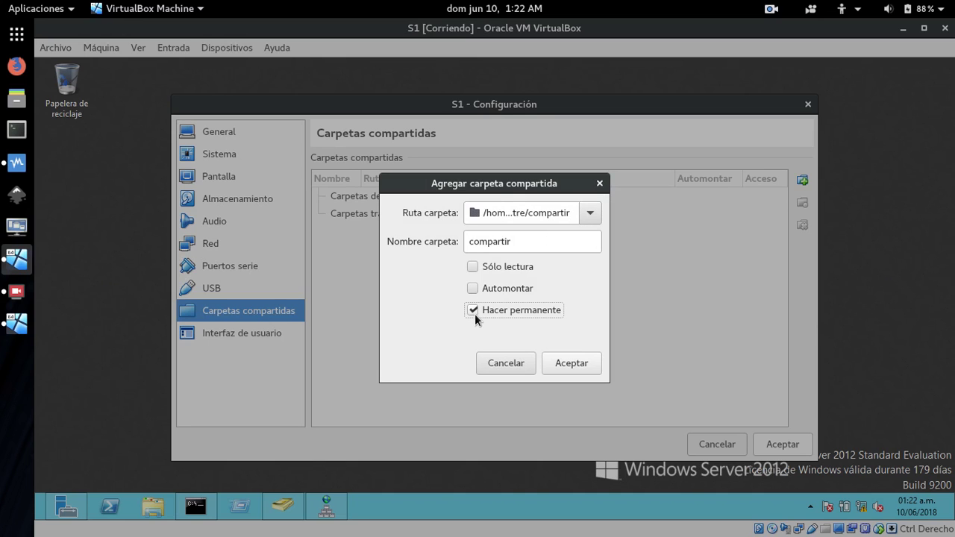
left_click(559, 363)
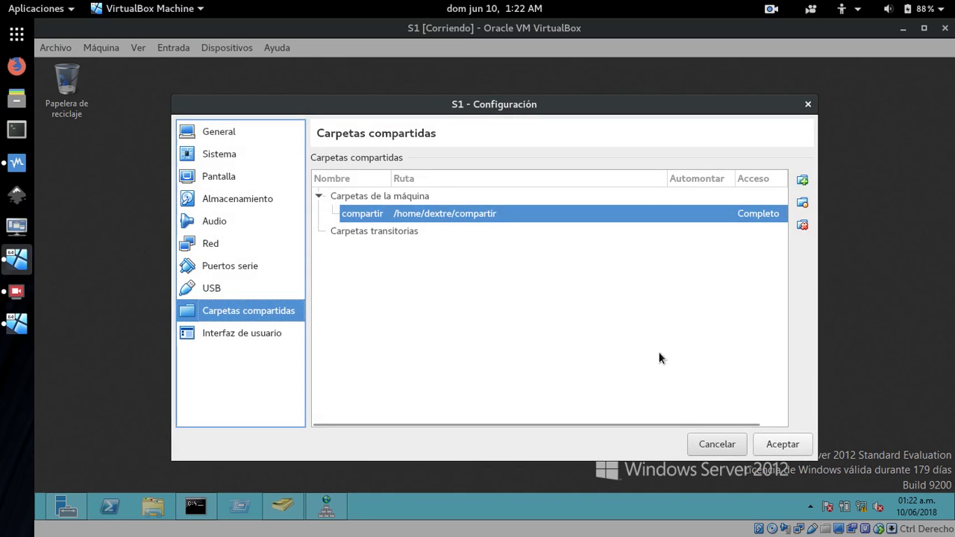
left_click(783, 444)
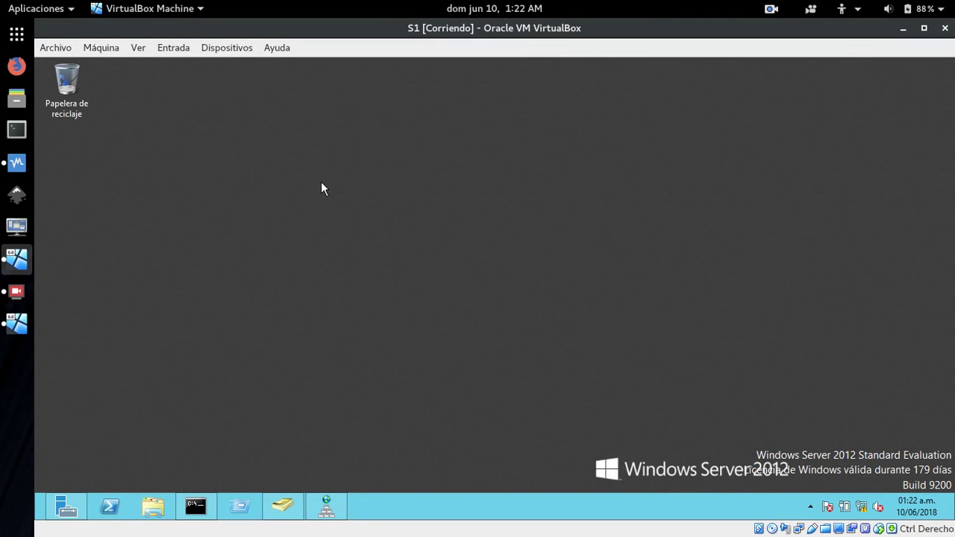
In the VM's file browser, turn on network discovery for public networks and refresh Red to reveal VBOXSVR.
left_click(153, 506)
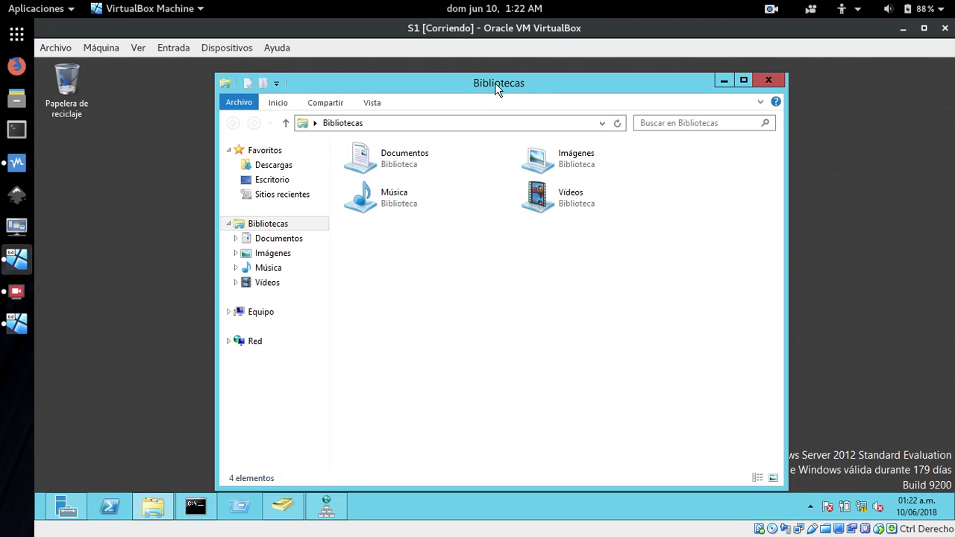
left_click_drag(502, 90, 521, 76)
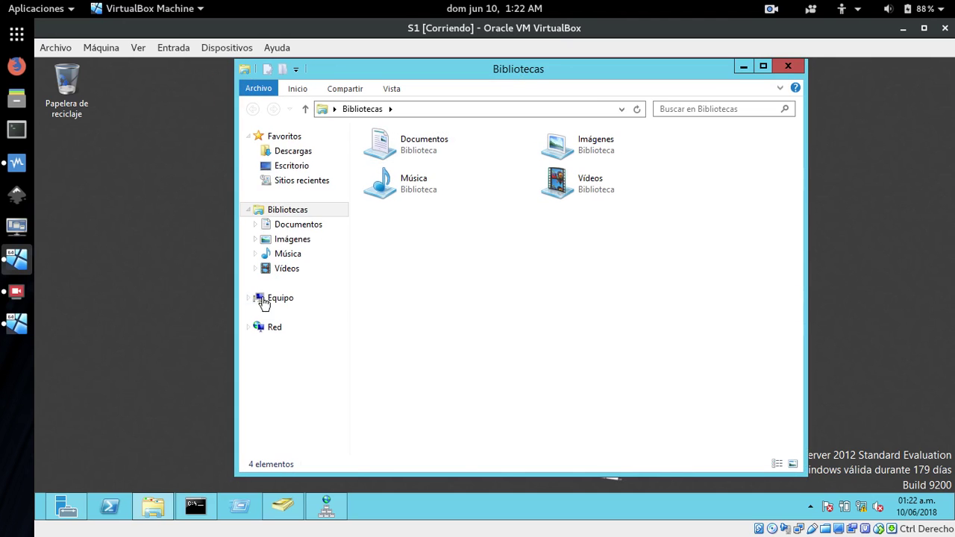
left_click(265, 327)
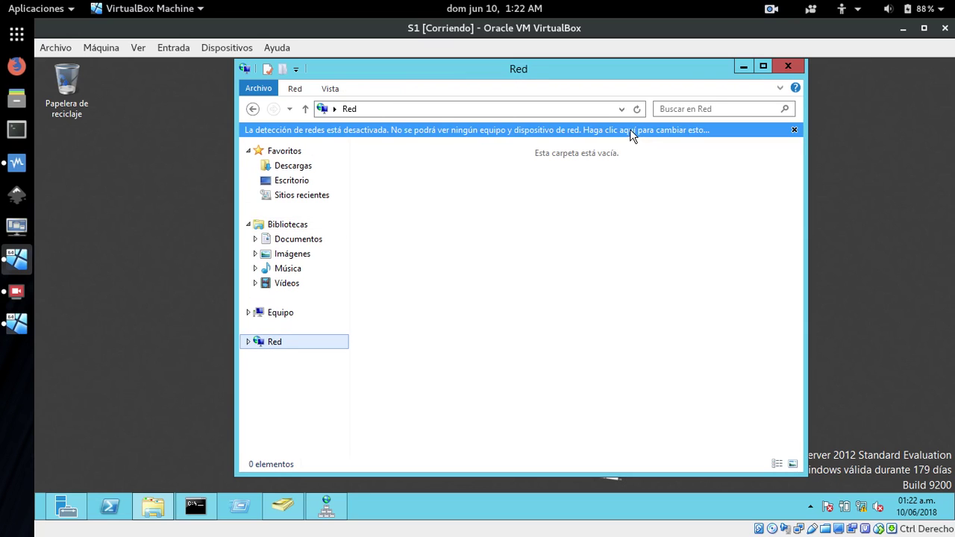
left_click(630, 129)
left_click(666, 137)
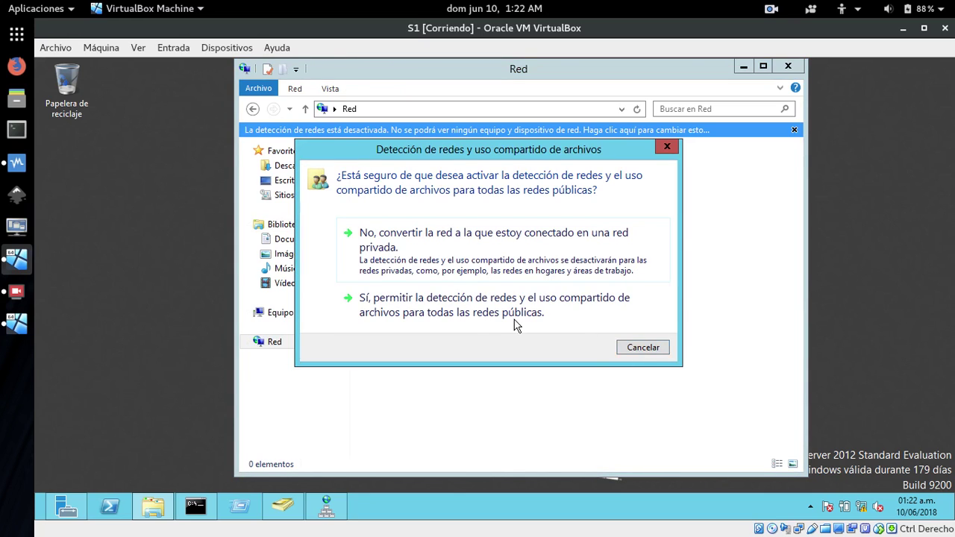
left_click(419, 299)
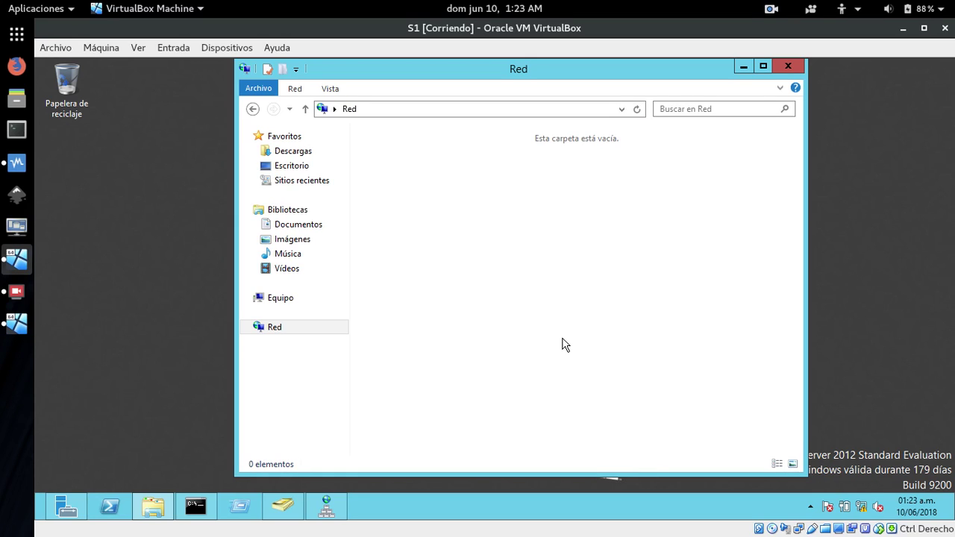
left_click(636, 110)
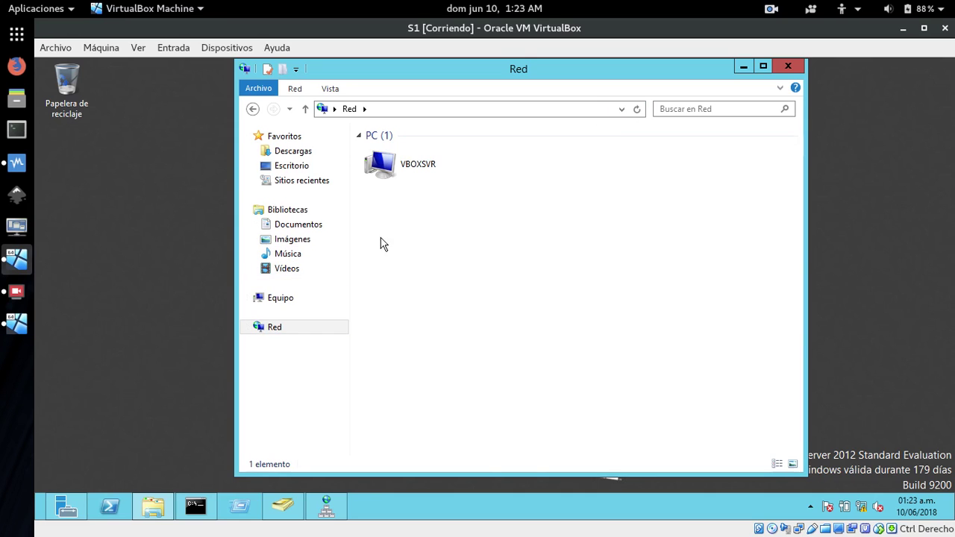
Open \\VBOXSVR\compartir and copy its LAPTOP folder.
double_click(376, 164)
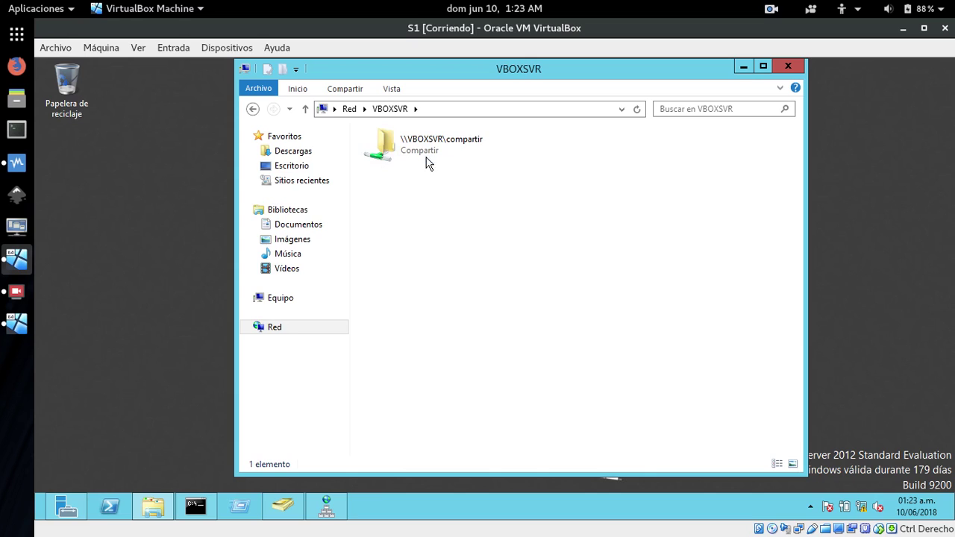
double_click(424, 149)
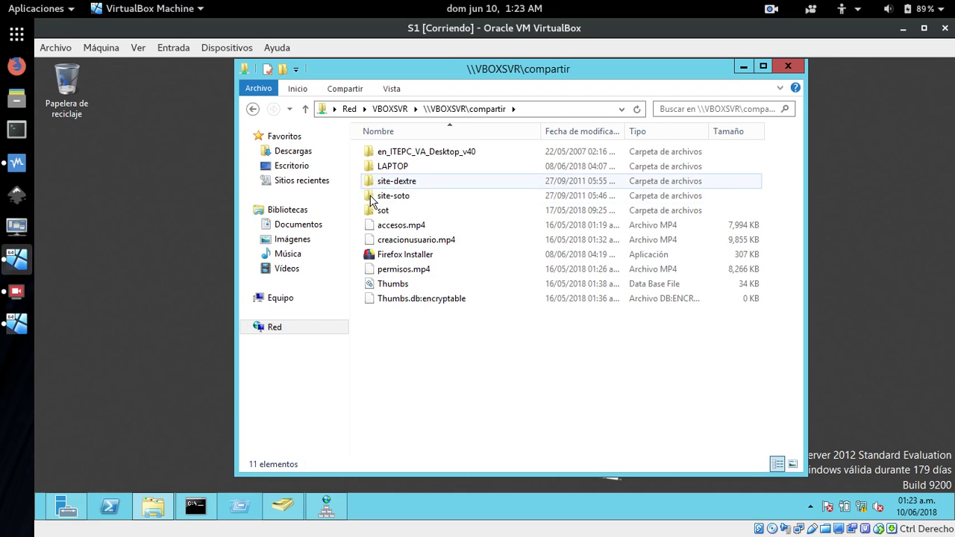
mouse_move(367, 185)
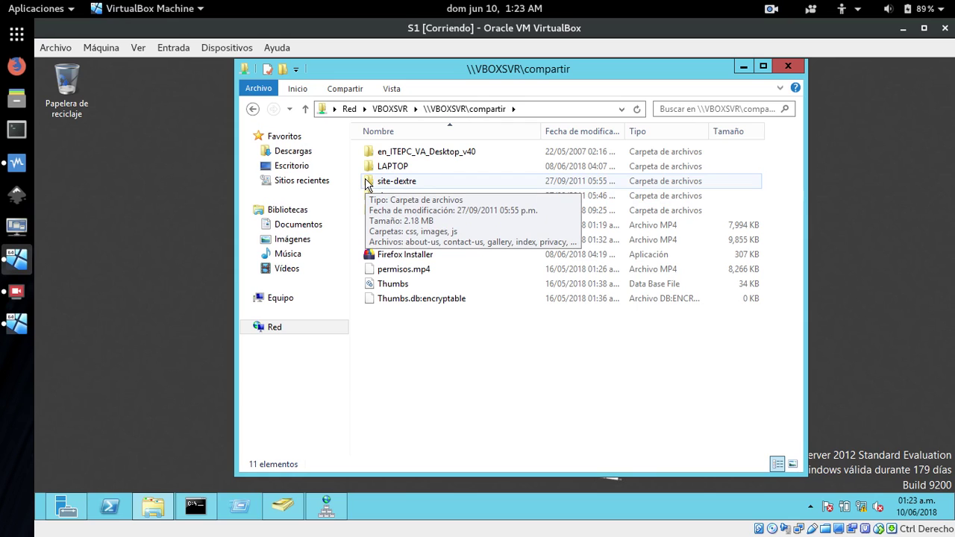
left_click(372, 167)
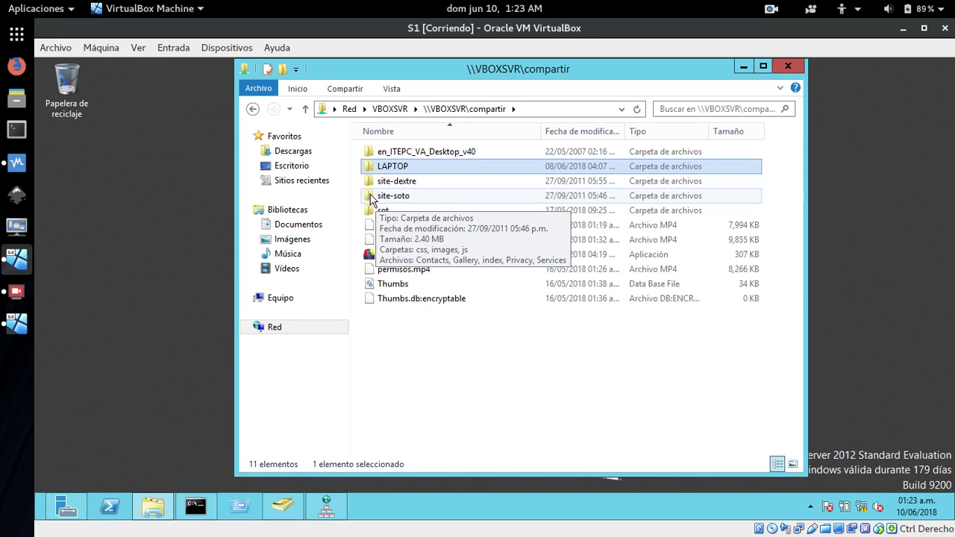
left_click(371, 197)
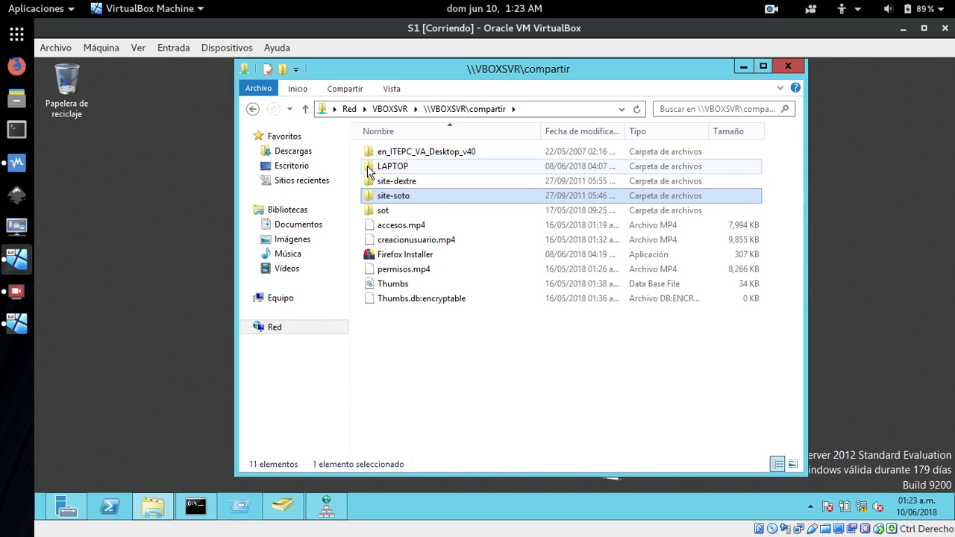
double_click(368, 167)
right_click(367, 165)
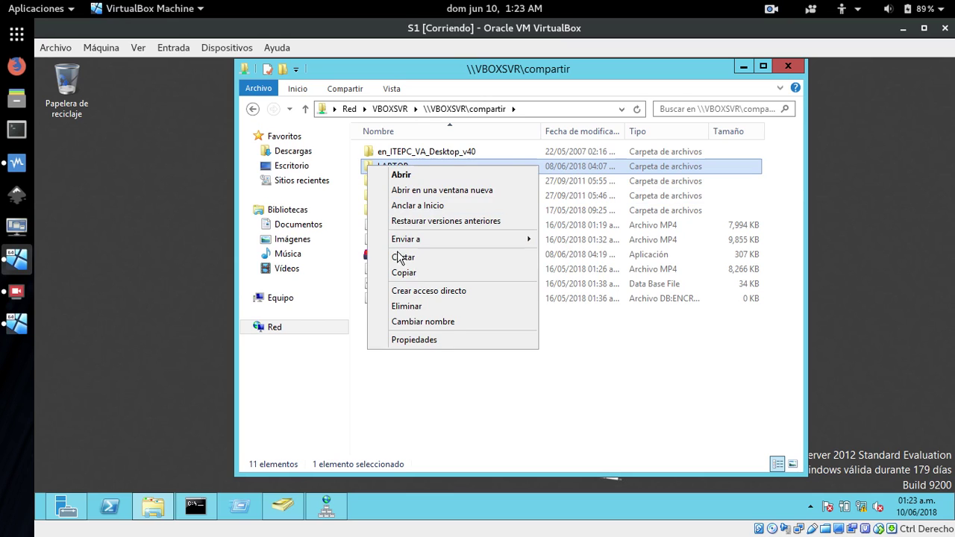
left_click(407, 279)
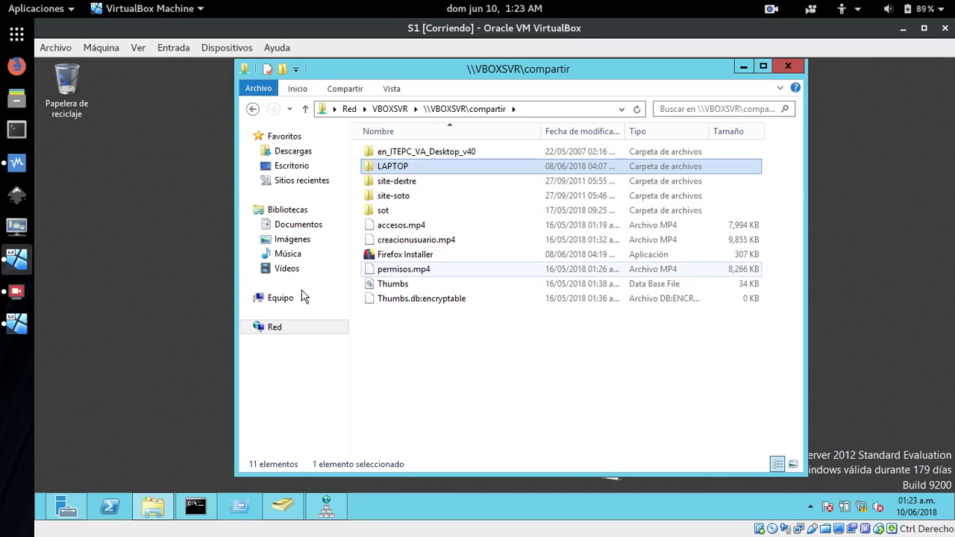
left_click(265, 298)
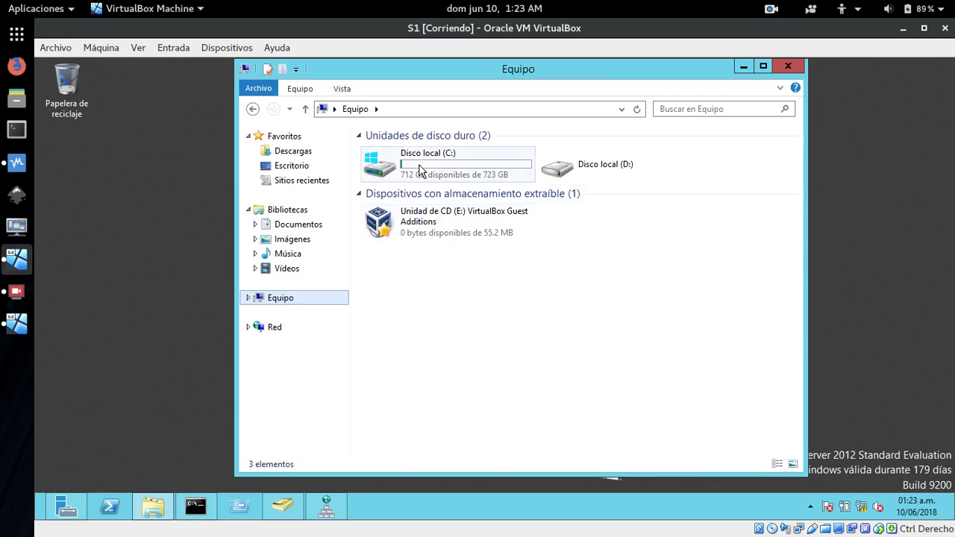
Paste the LAPTOP folder into C:\inetpub\wwwroot.
double_click(429, 157)
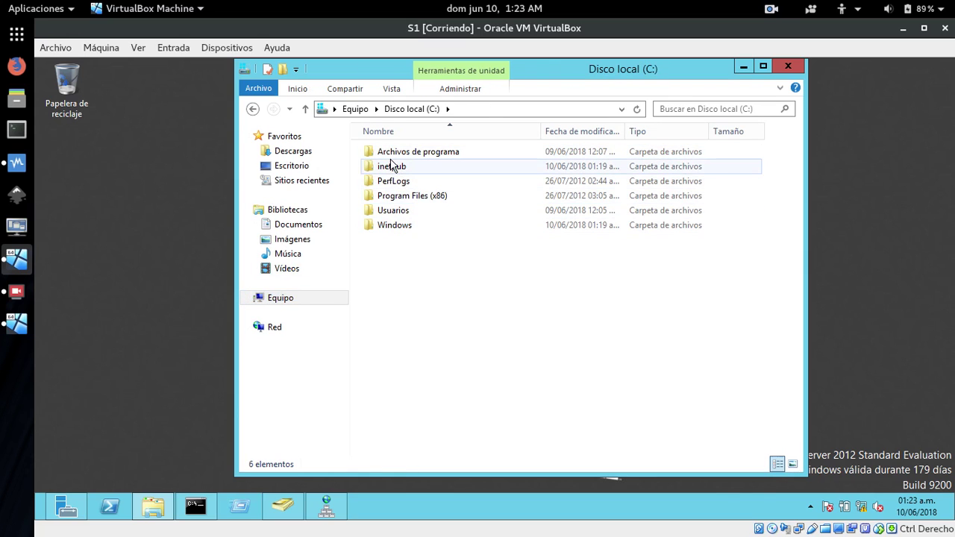
double_click(388, 170)
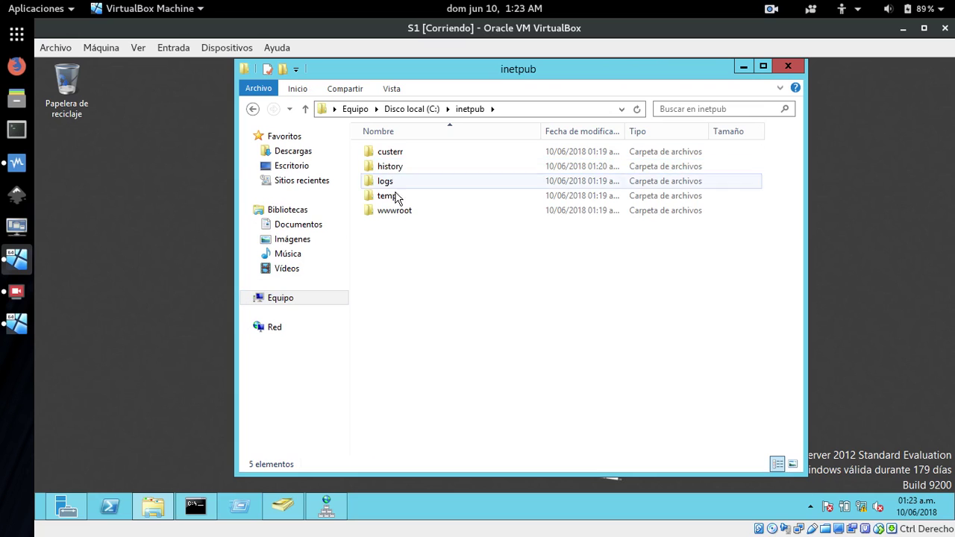
double_click(388, 215)
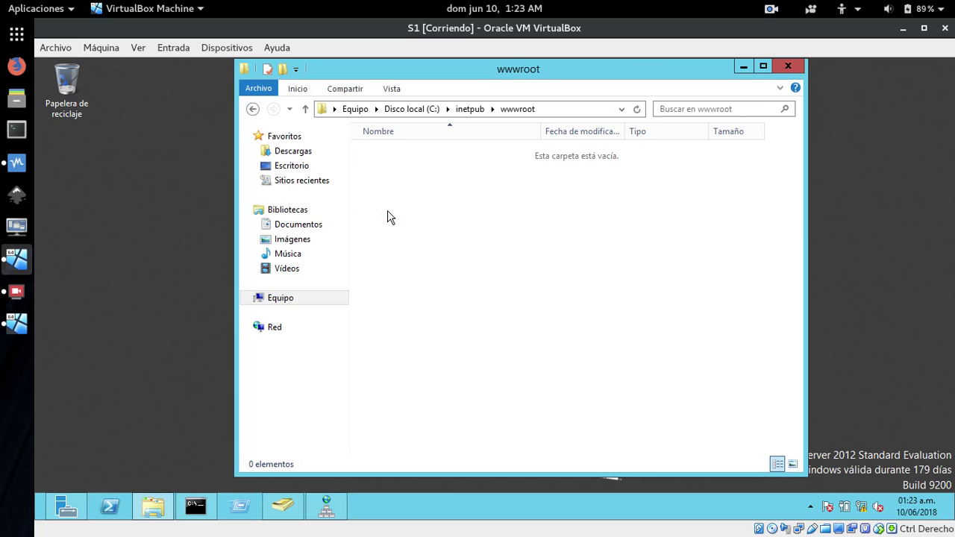
right_click(409, 255)
left_click(450, 344)
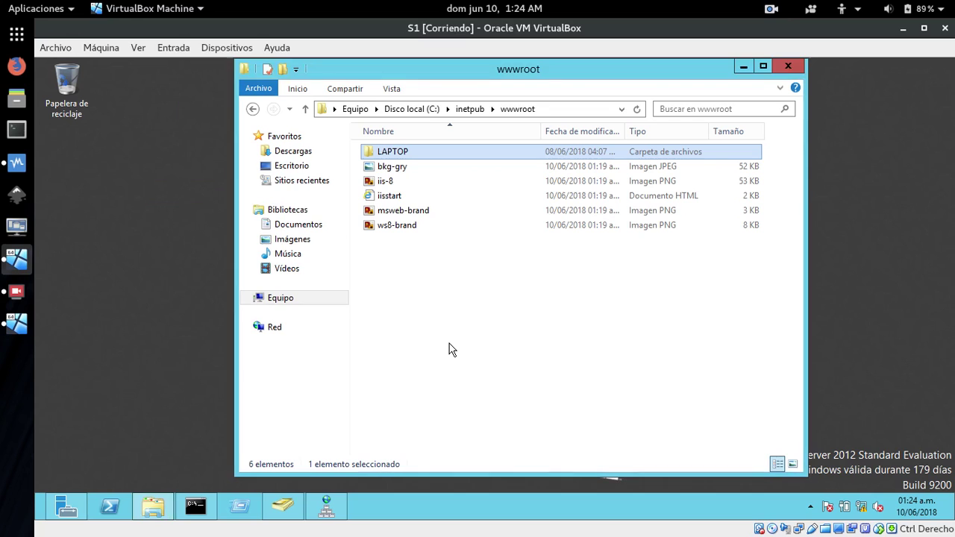
Check the pasted LAPTOP folder's contents, returning to wwwroot afterwards.
double_click(368, 155)
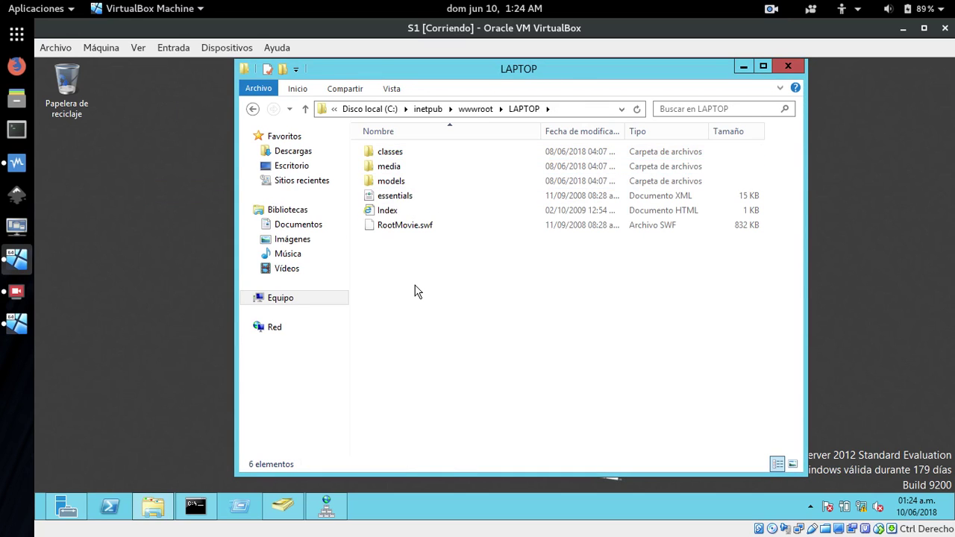
left_click(253, 110)
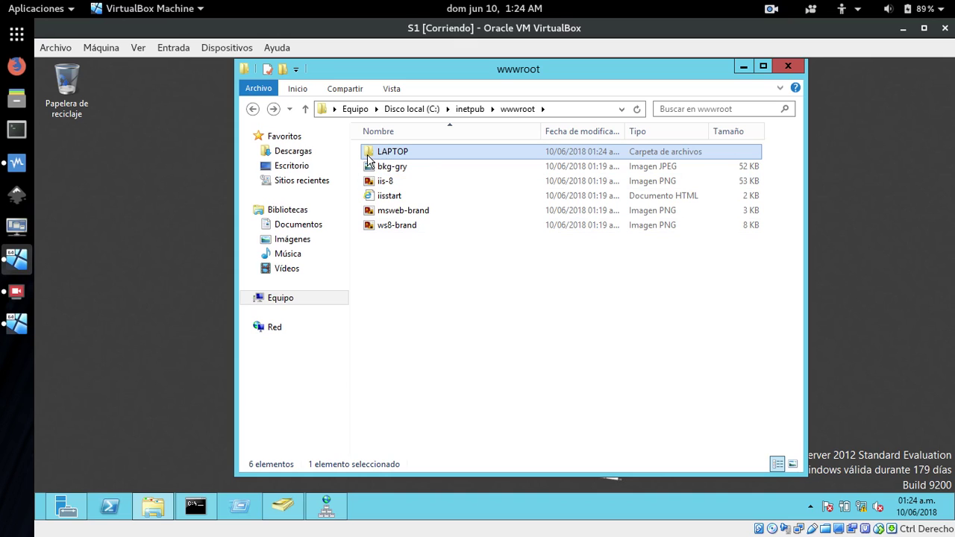
mouse_move(368, 159)
double_click(373, 153)
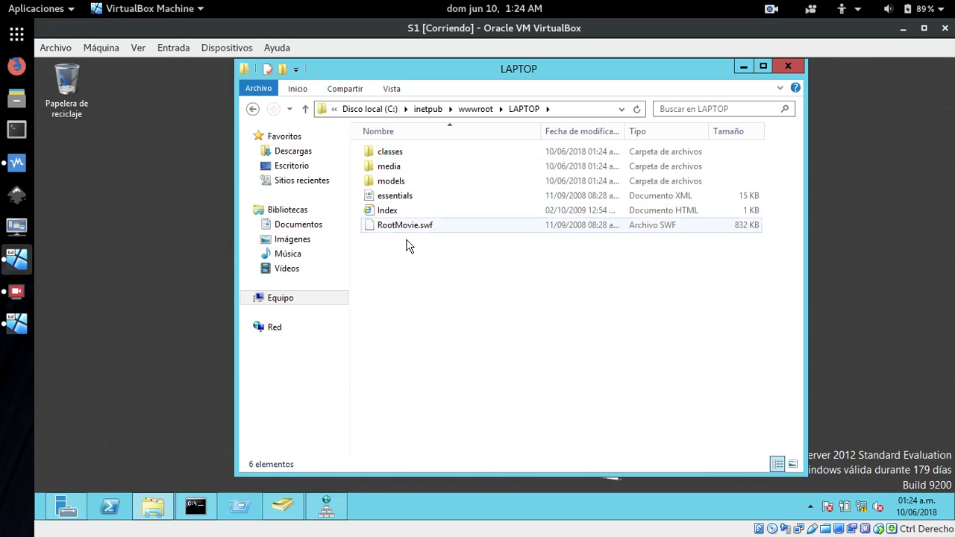
left_click(253, 109)
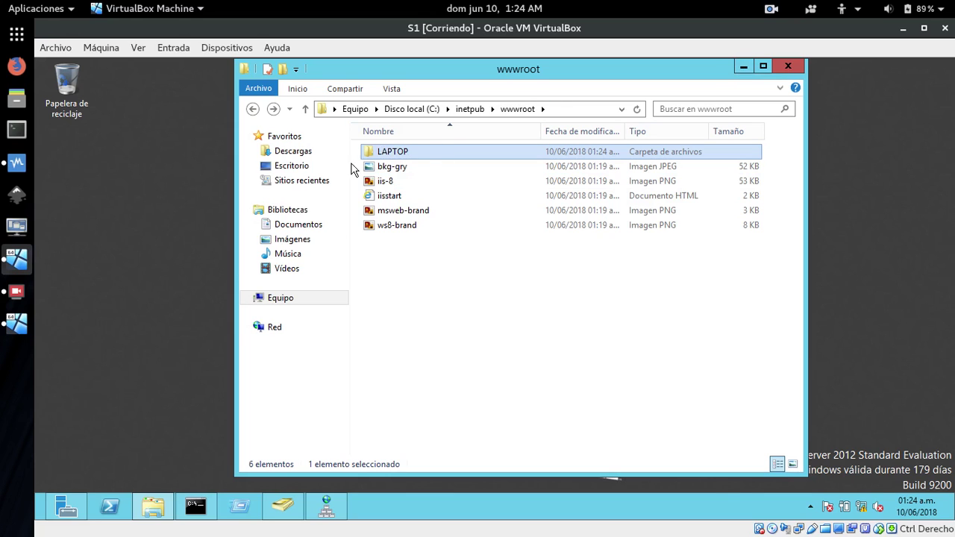
Cycle past the DNS and Active Directory windows, dismiss the Run dialog, and bring Server Manager forward.
left_click(332, 517)
left_click(332, 517)
left_click(274, 513)
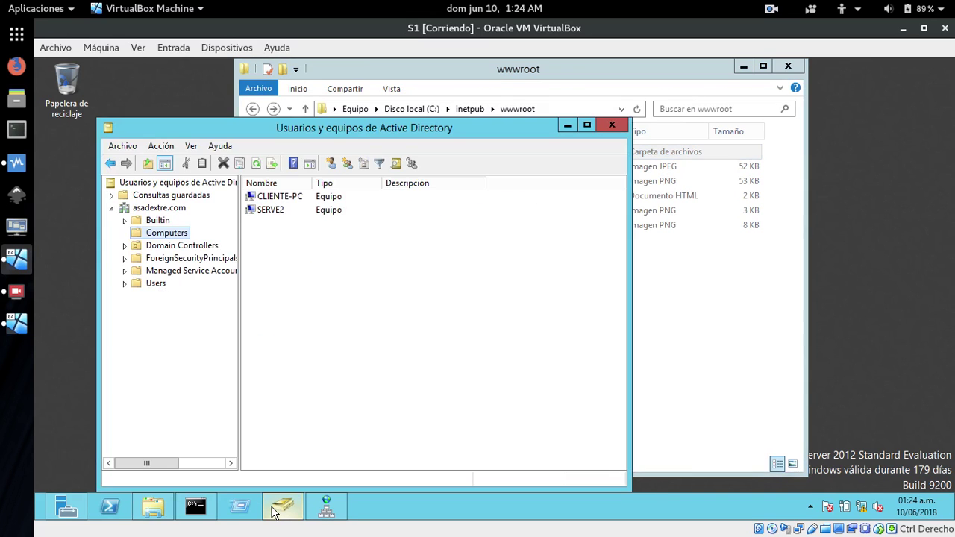
left_click(274, 514)
key("super+r")
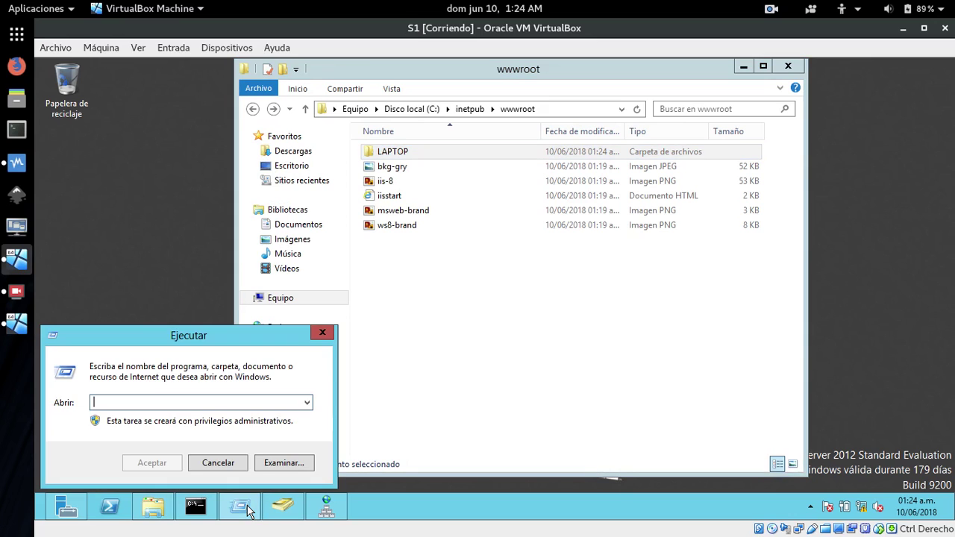
left_click(322, 332)
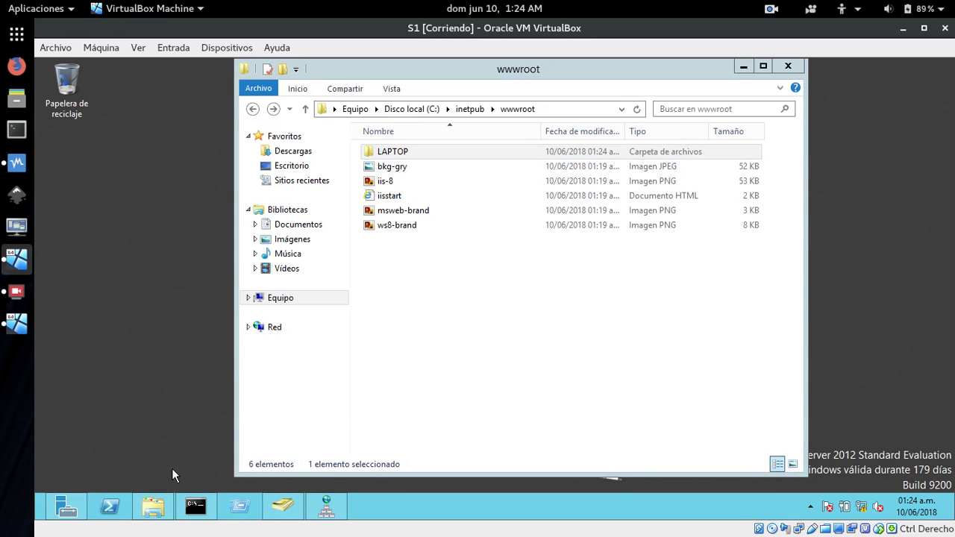
left_click(63, 512)
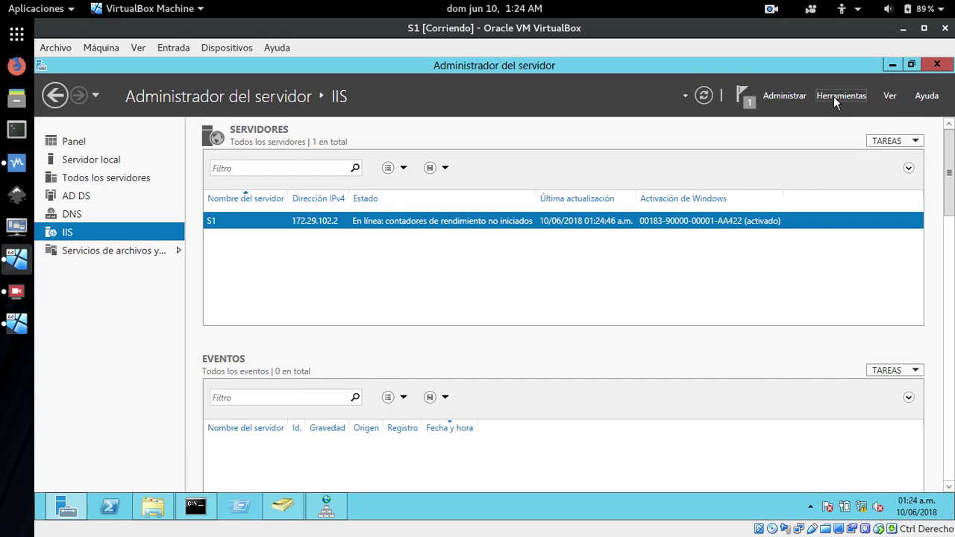
Launch IIS Manager, decline the web platform prompt, and show S1's Sitios list with Default Web Site.
left_click(833, 97)
left_click(816, 147)
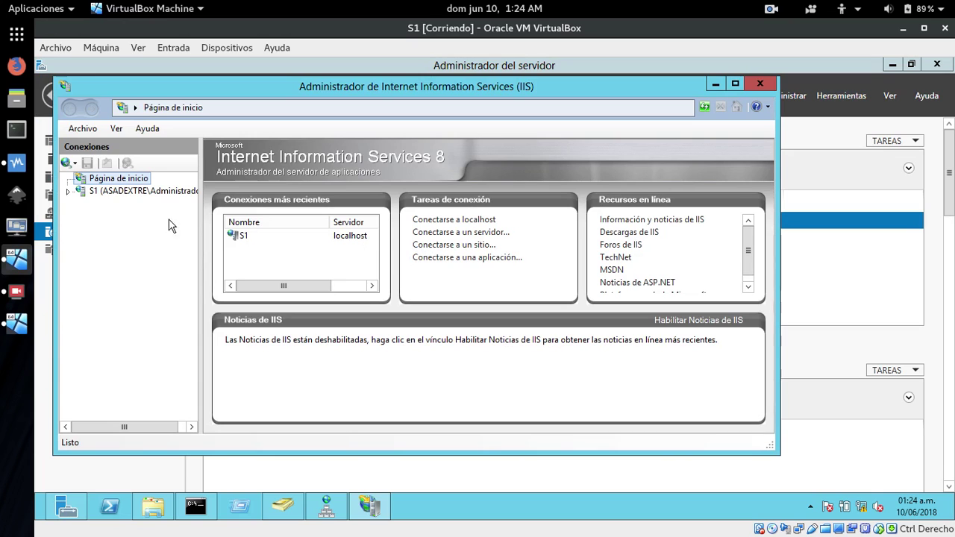
left_click(80, 191)
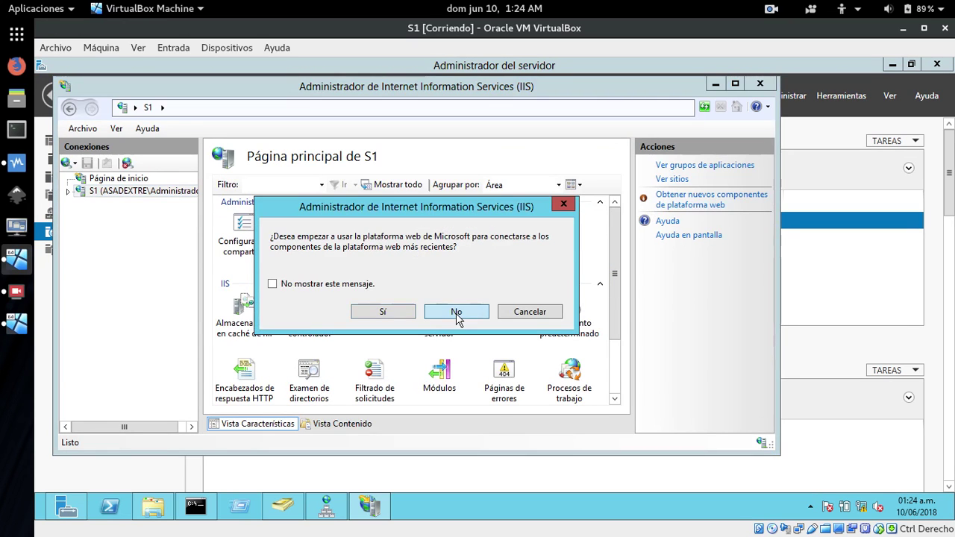
left_click(456, 312)
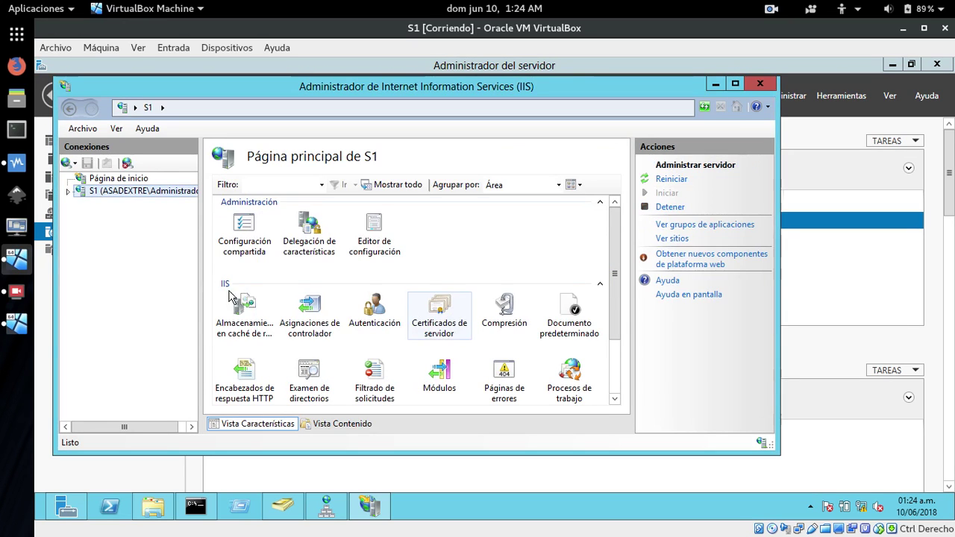
left_click(68, 192)
left_click(100, 218)
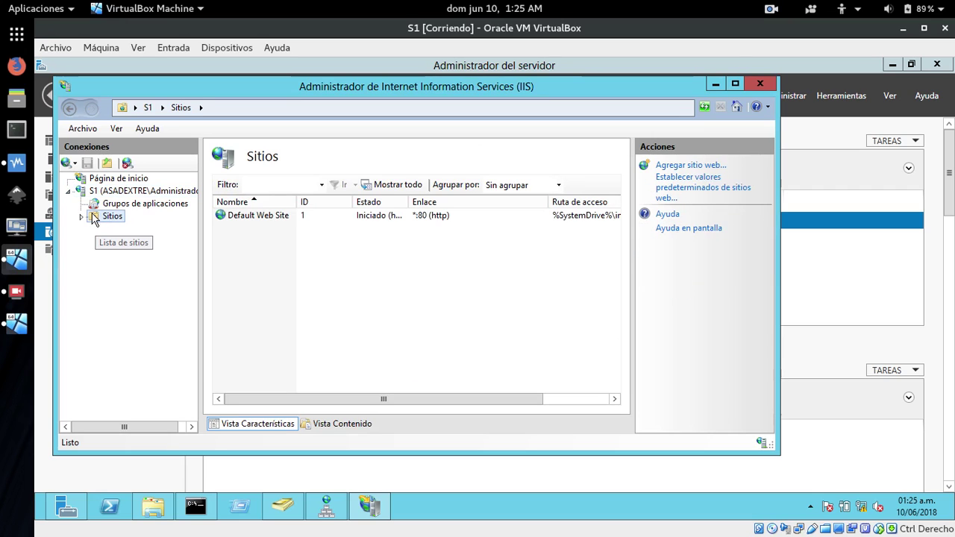
right_click(93, 218)
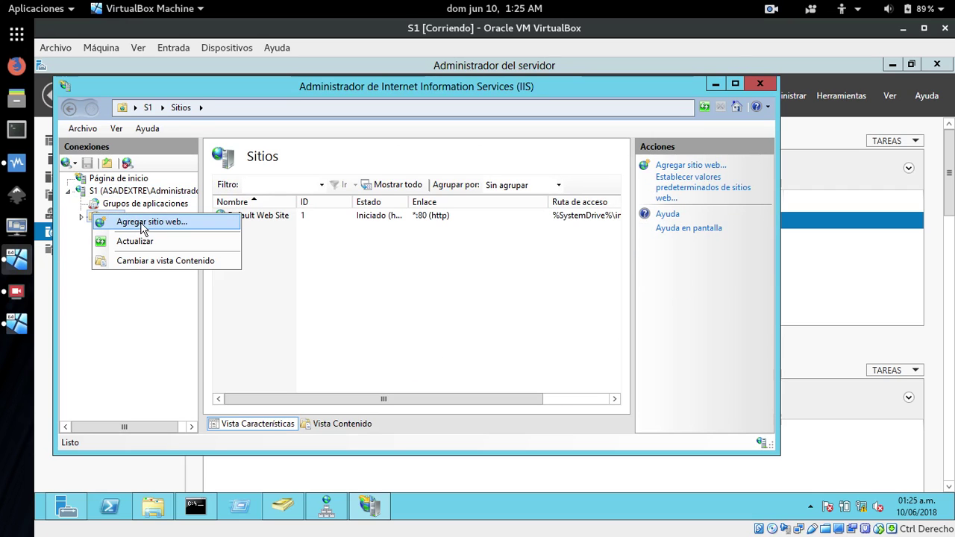
Start a new website named dextre with physical path C:\inetpub\wwwroot\LAPTOP.
left_click(142, 223)
type("dextre")
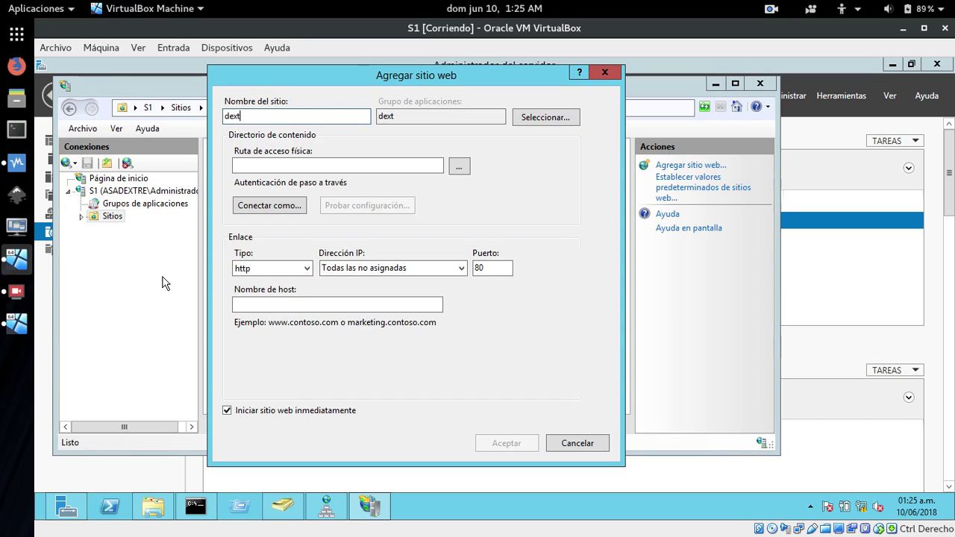
left_click(459, 167)
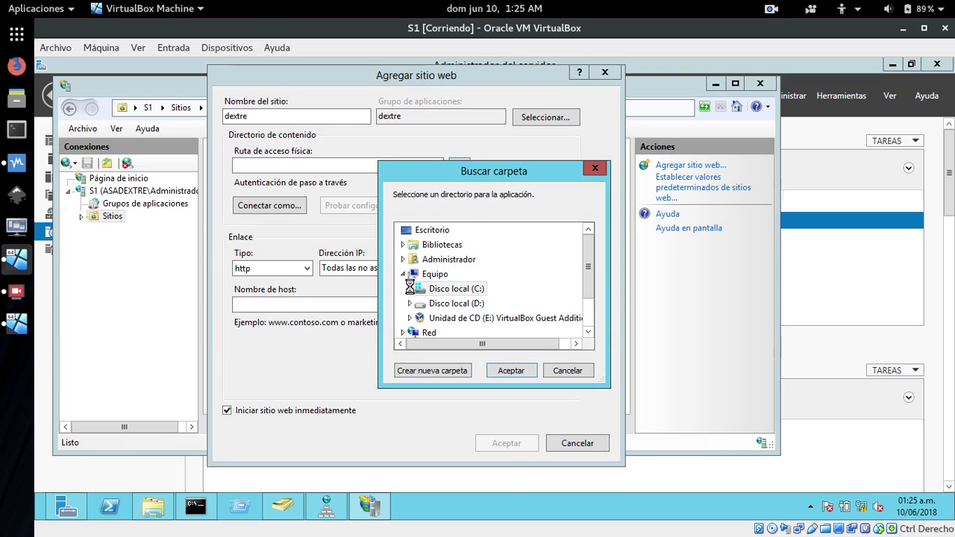
left_click(411, 289)
double_click(446, 260)
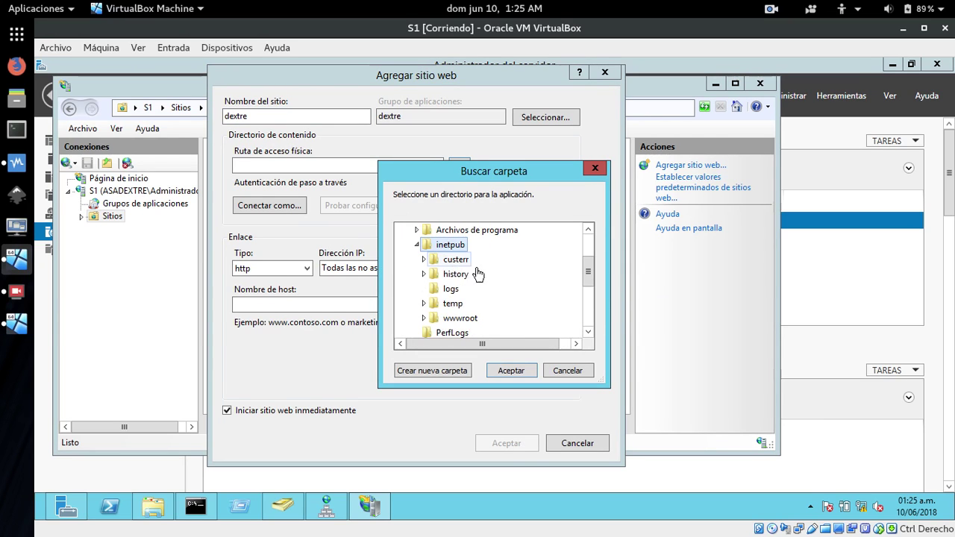
double_click(451, 321)
left_click(589, 331)
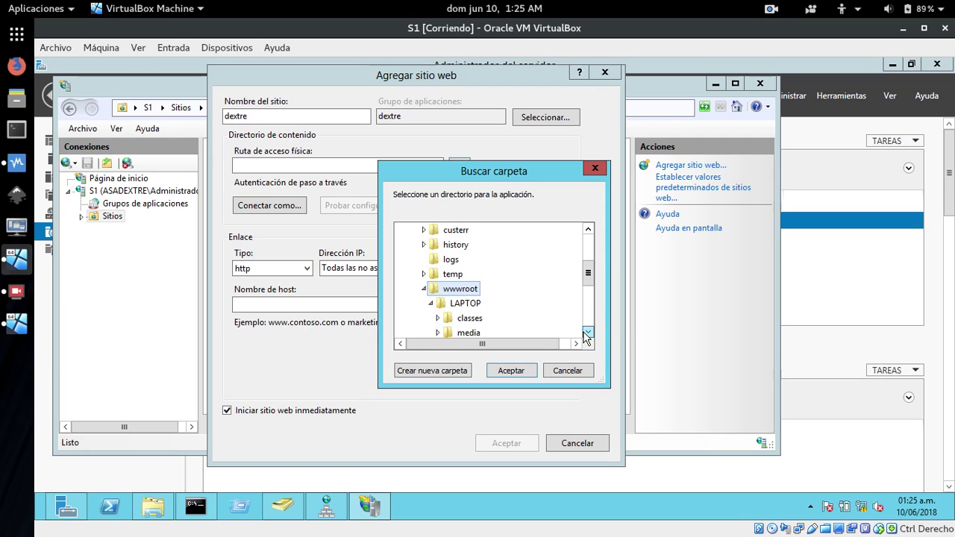
left_click(464, 303)
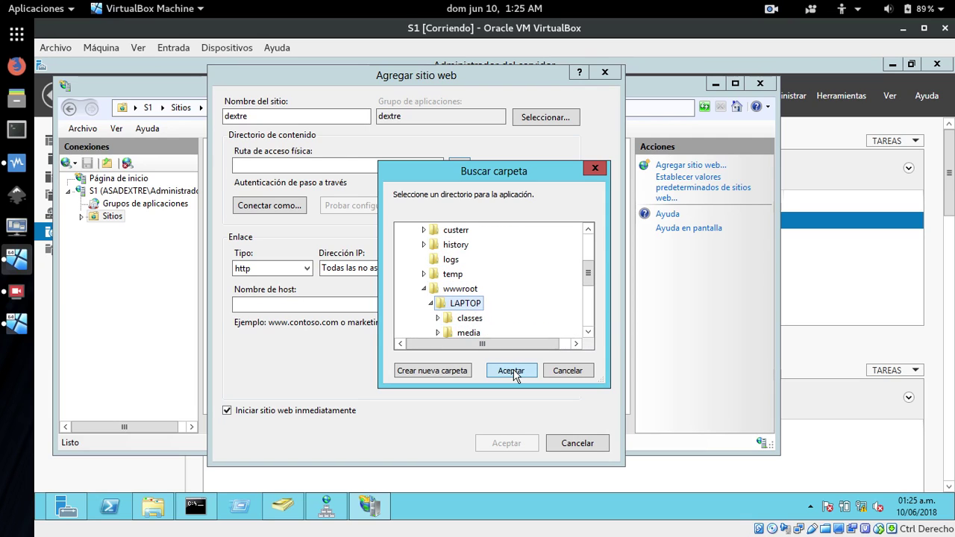
left_click(511, 370)
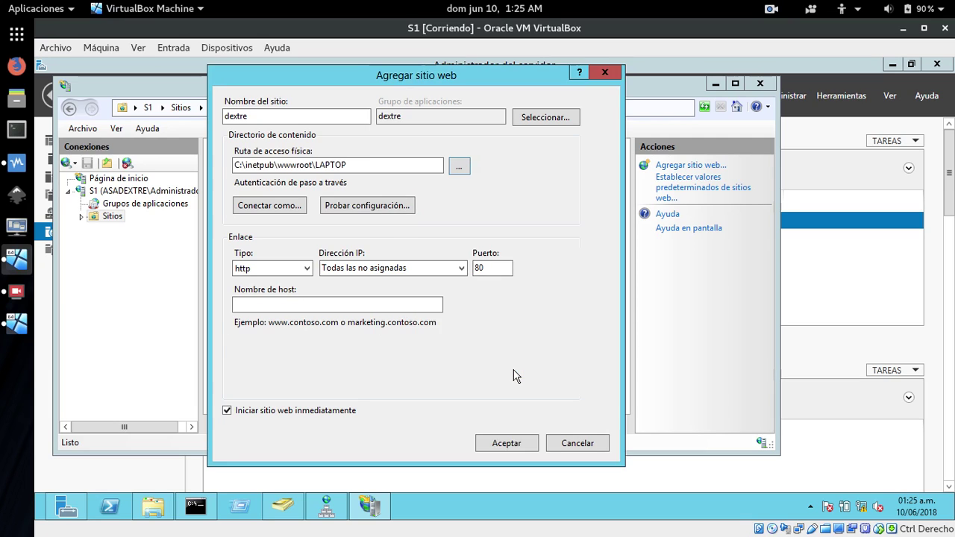
left_click(462, 269)
left_click(347, 294)
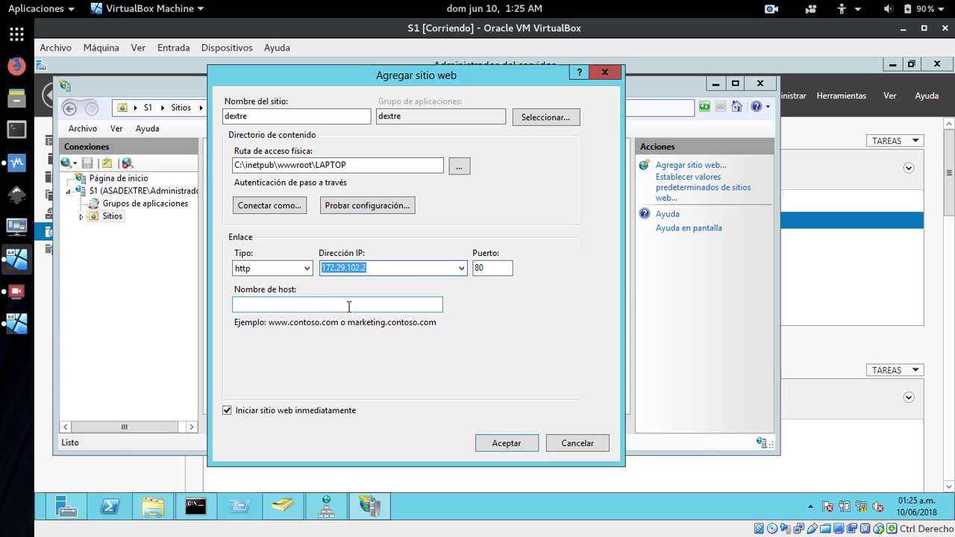
left_click(348, 306)
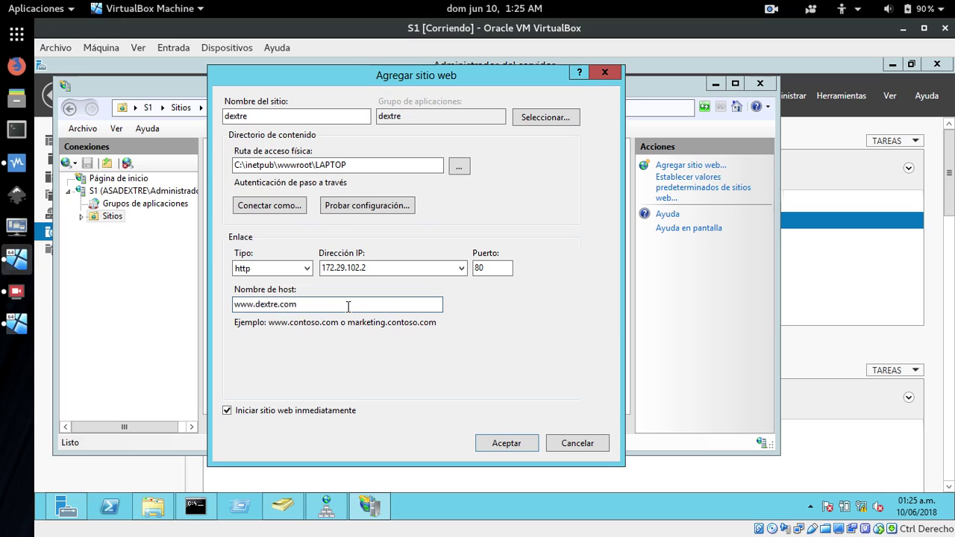
left_click(501, 447)
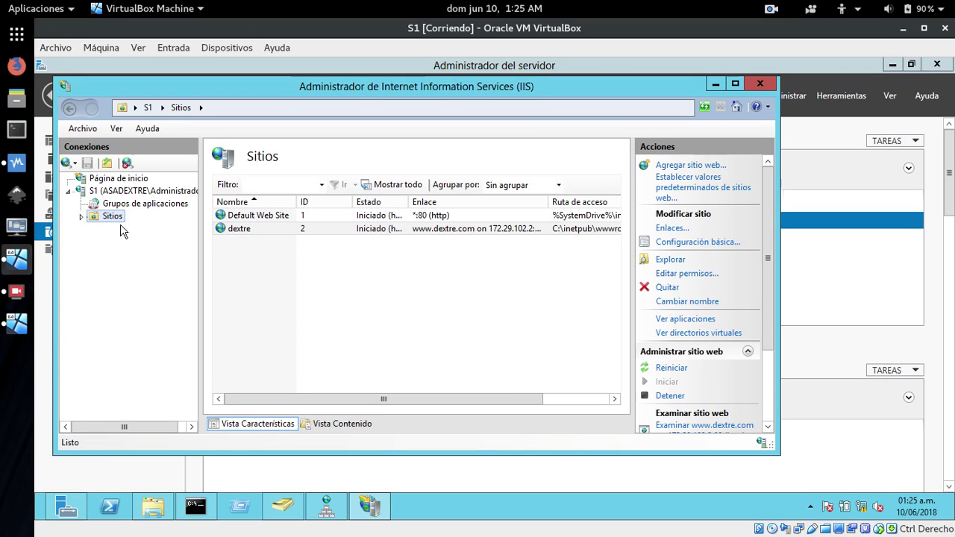
Select the dextre site under Sitios and open its Documento predeterminado feature.
left_click(81, 216)
left_click(105, 242)
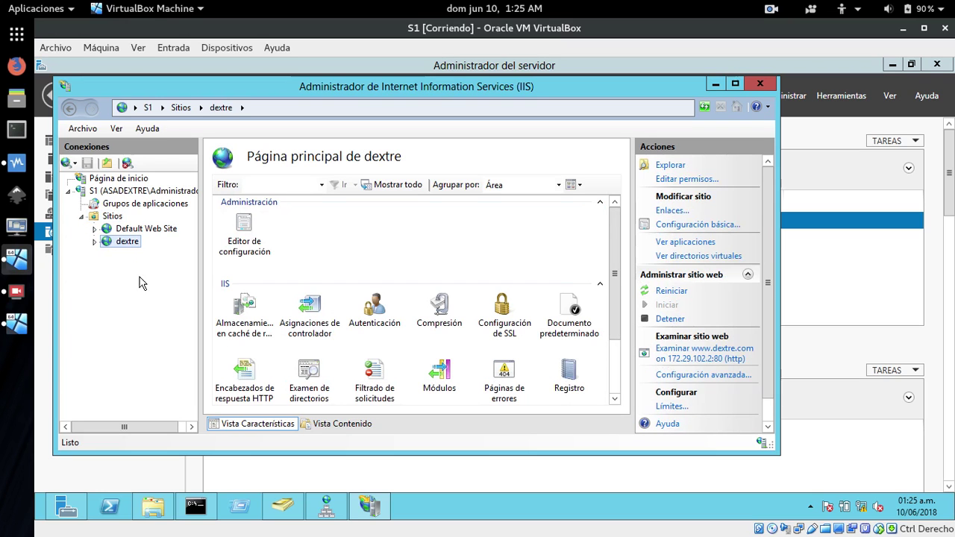
mouse_move(615, 306)
left_mouse_down()
mouse_move(605, 373)
mouse_move(619, 324)
left_mouse_up()
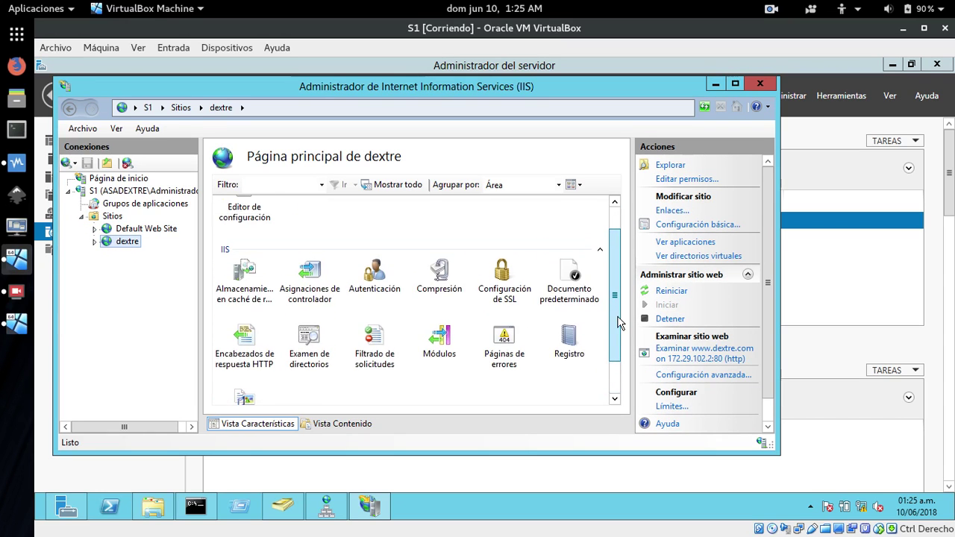
double_click(573, 284)
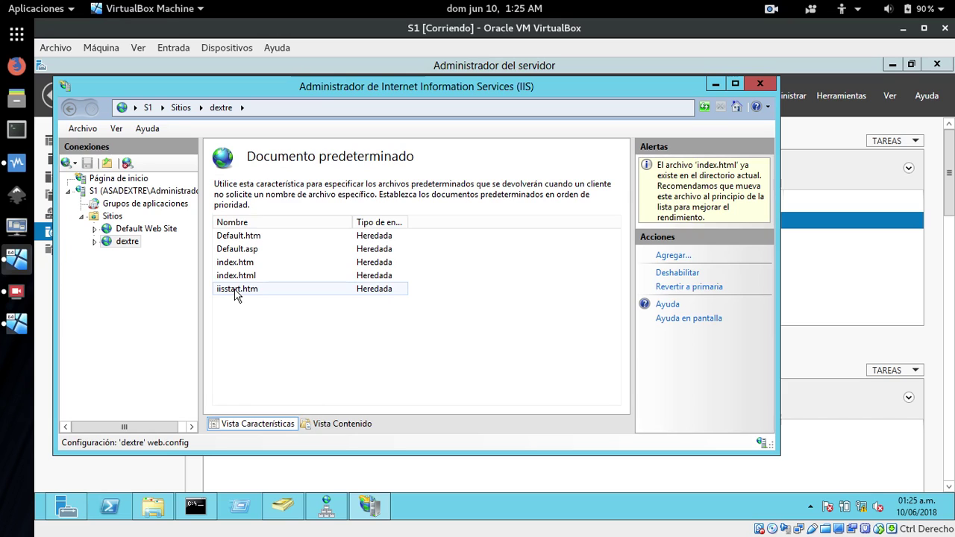
Remove iisstart.htm, index.html, index.htm, Default.asp and Default.htm from dextre's default documents.
left_click(236, 291)
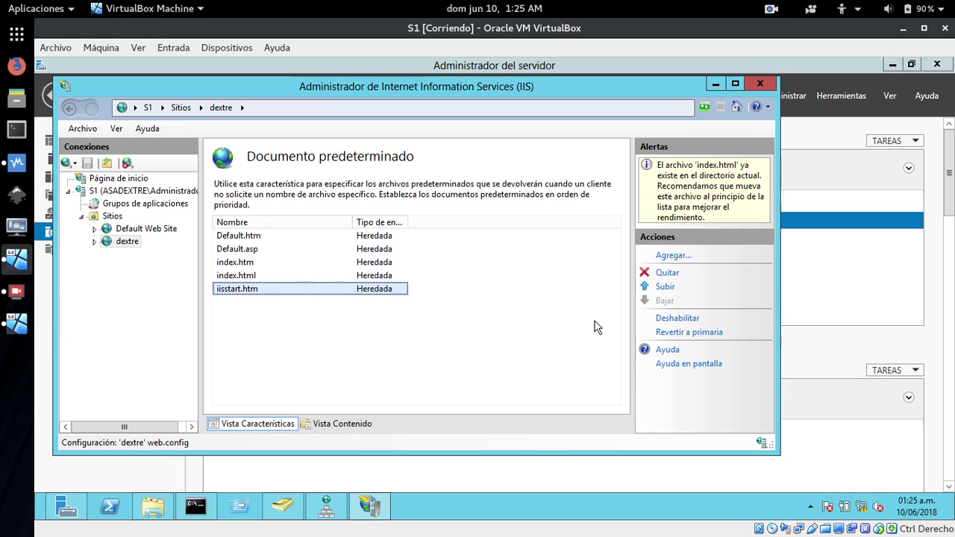
left_click(668, 274)
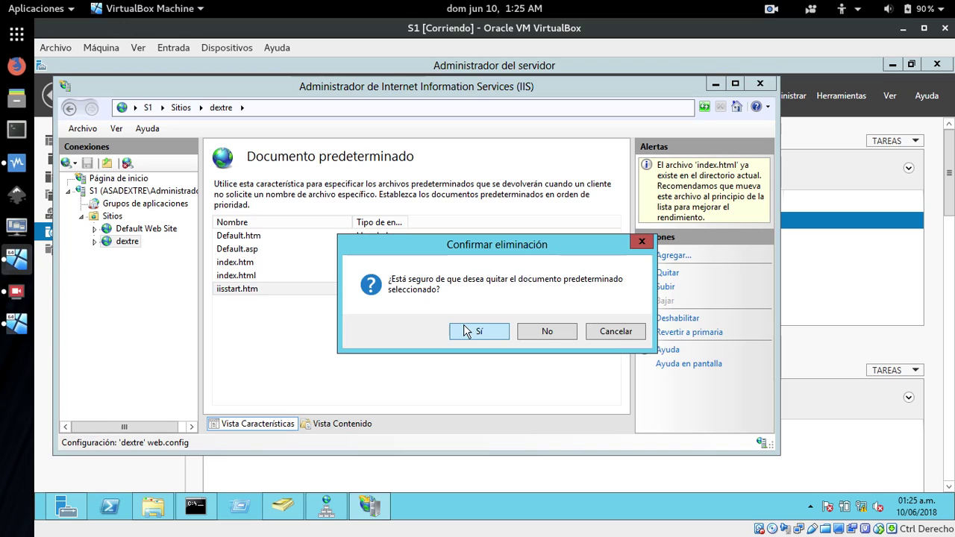
left_click(481, 332)
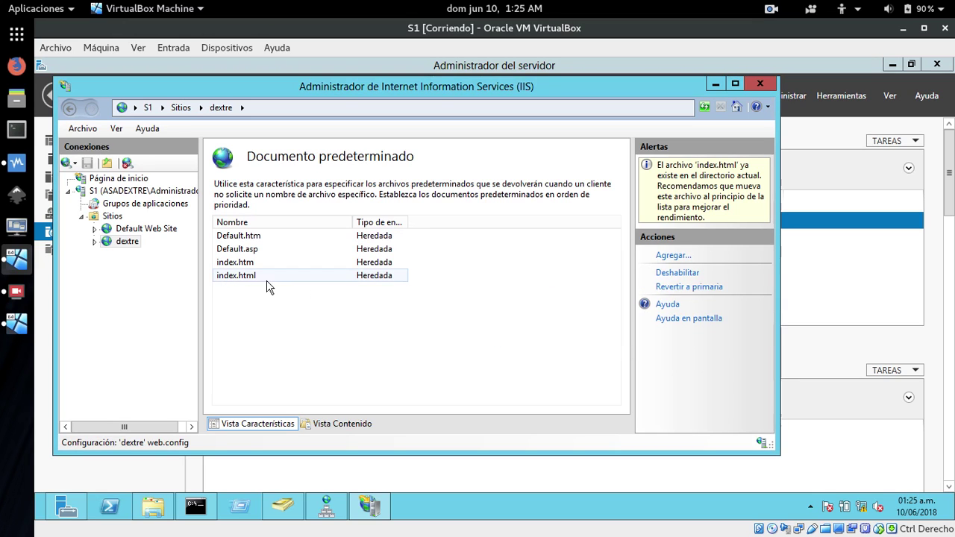
left_click(242, 276)
left_click(658, 275)
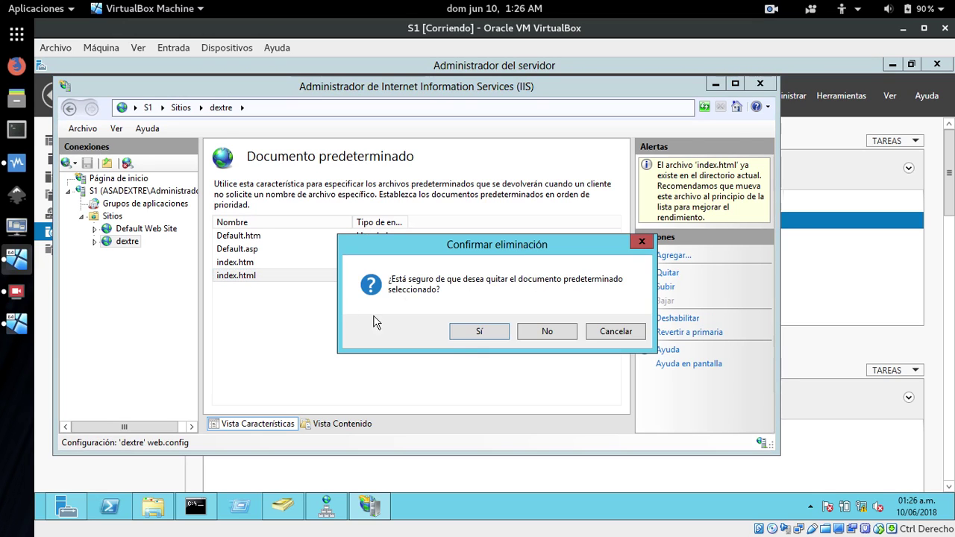
left_click(481, 331)
left_click(243, 263)
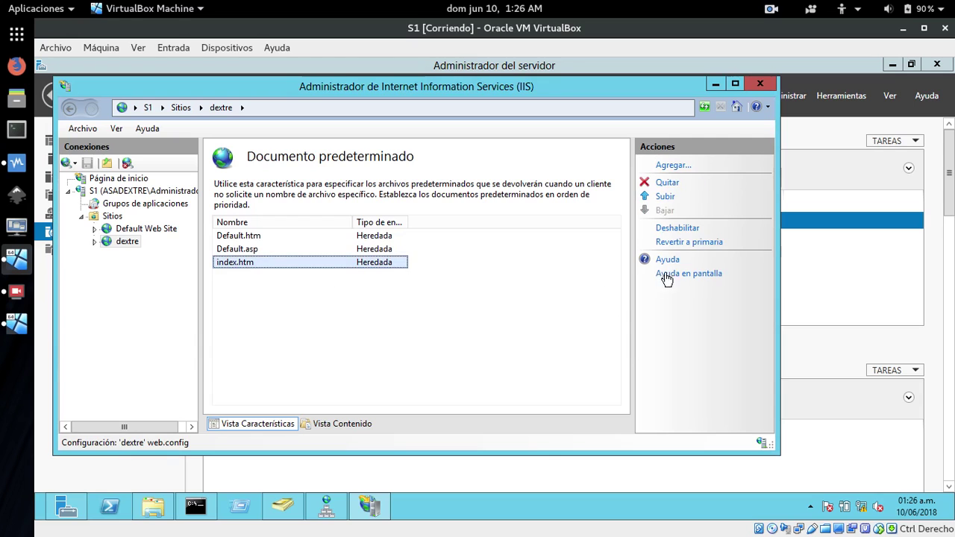
left_click(667, 183)
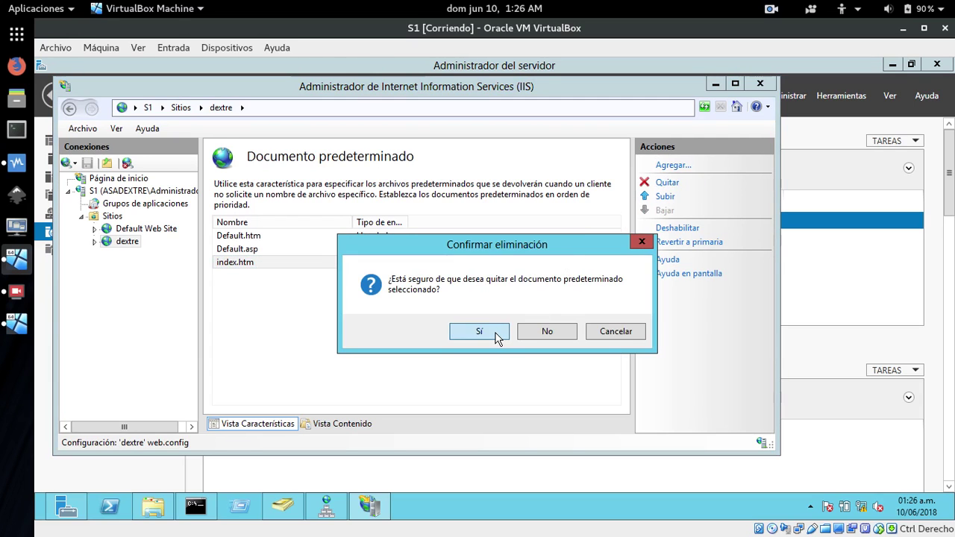
left_click(480, 331)
left_click(250, 252)
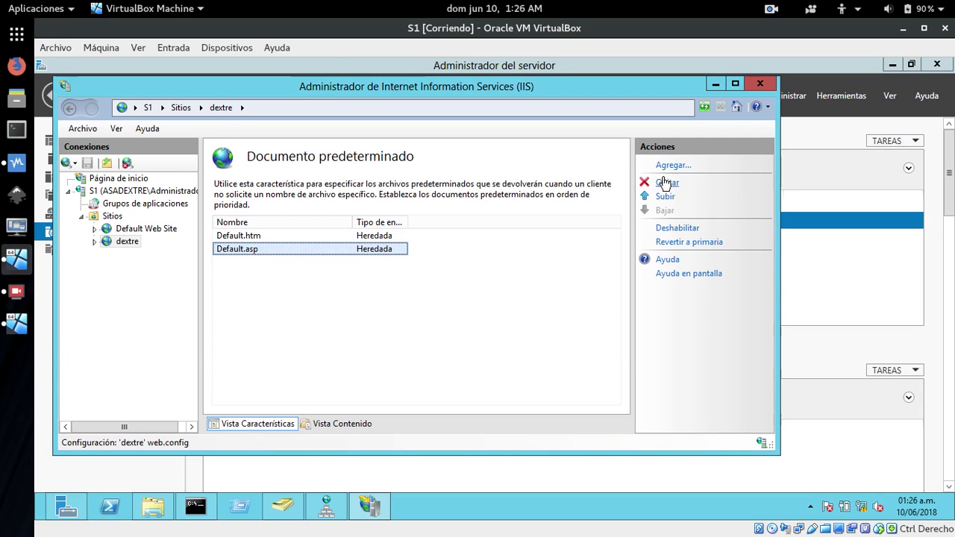
left_click(667, 182)
left_click(481, 331)
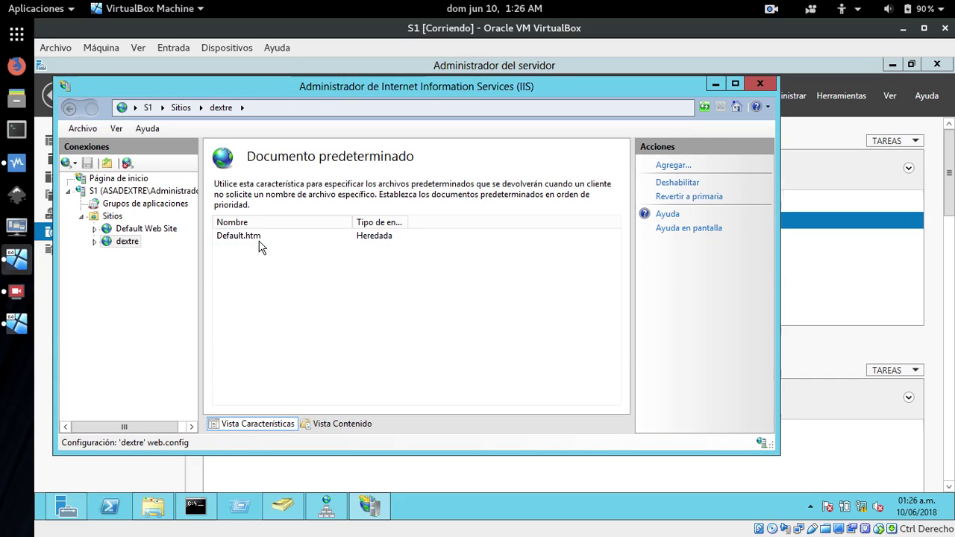
left_click(252, 237)
left_click(675, 185)
left_click(481, 331)
Add index.html as dextre's sole default document and return to the Sitios list.
left_click(672, 165)
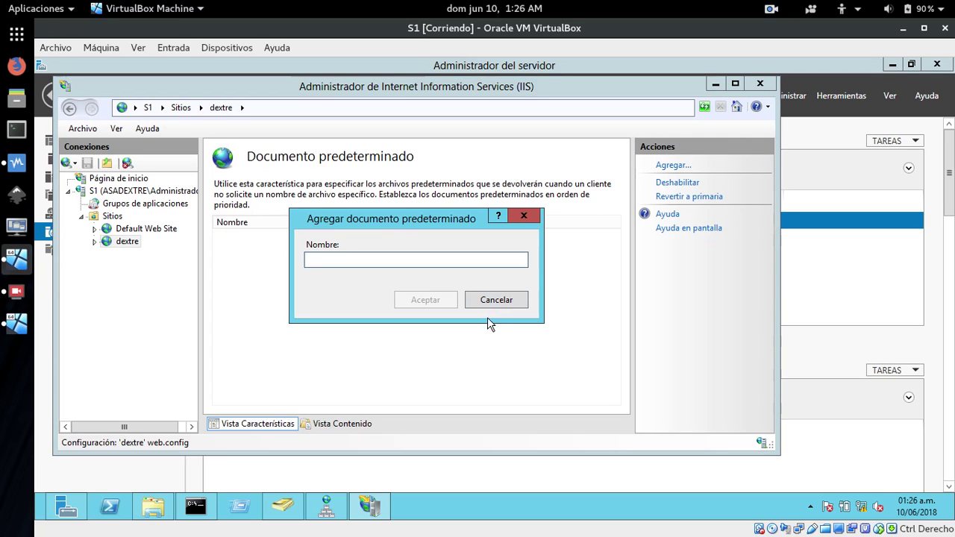
type("index.html")
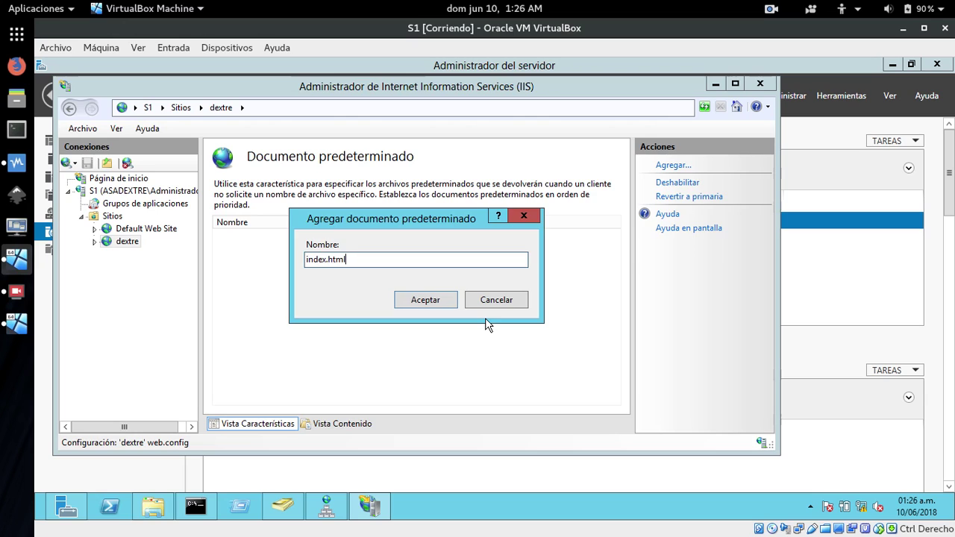
key("Return")
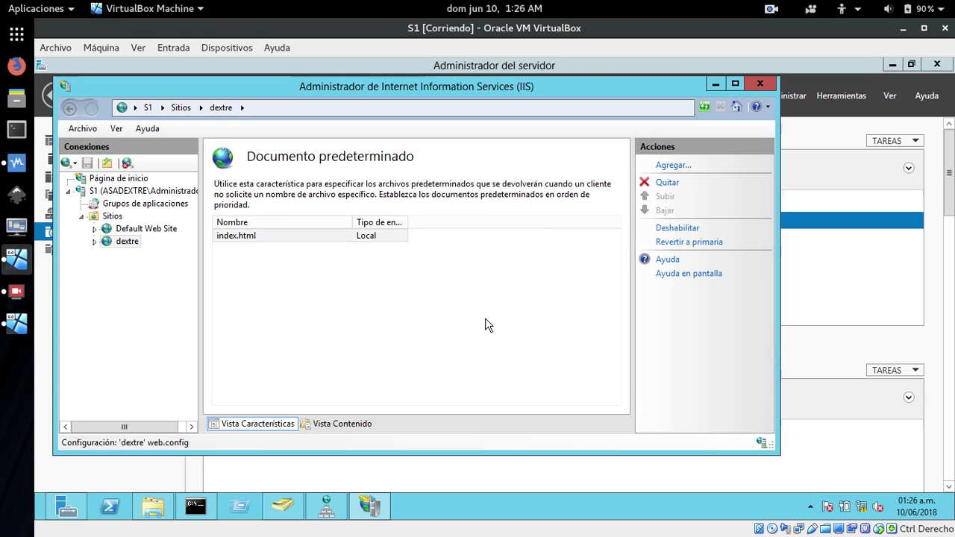
left_click(485, 325)
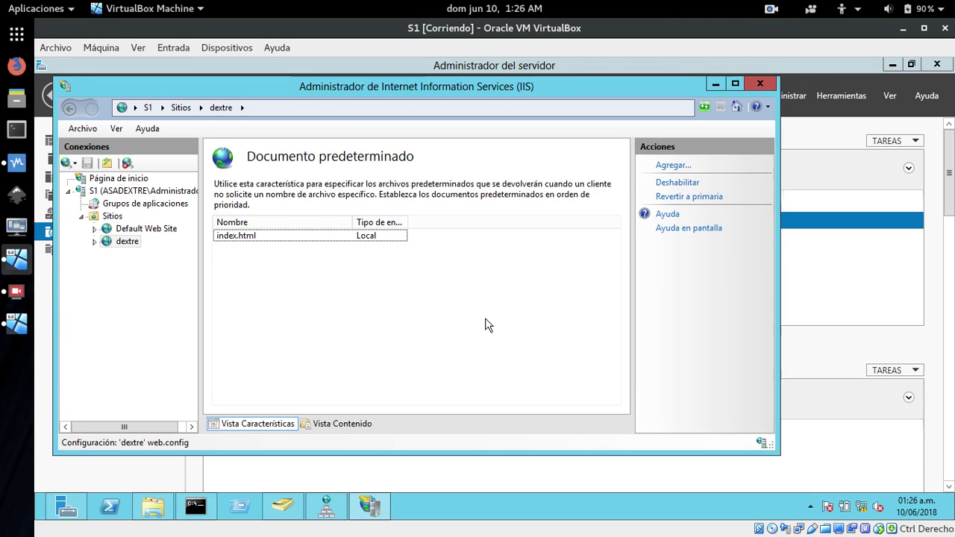
left_click(102, 216)
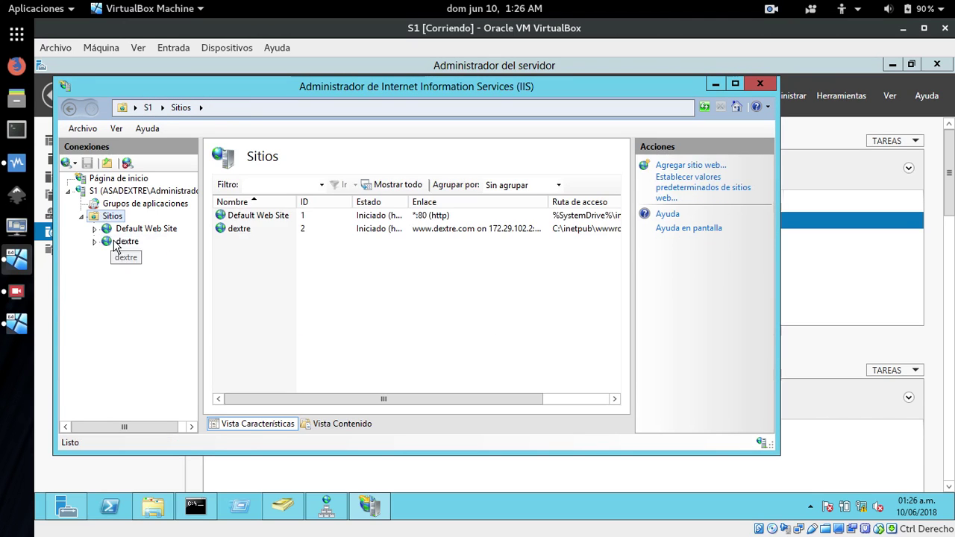
left_click(105, 242)
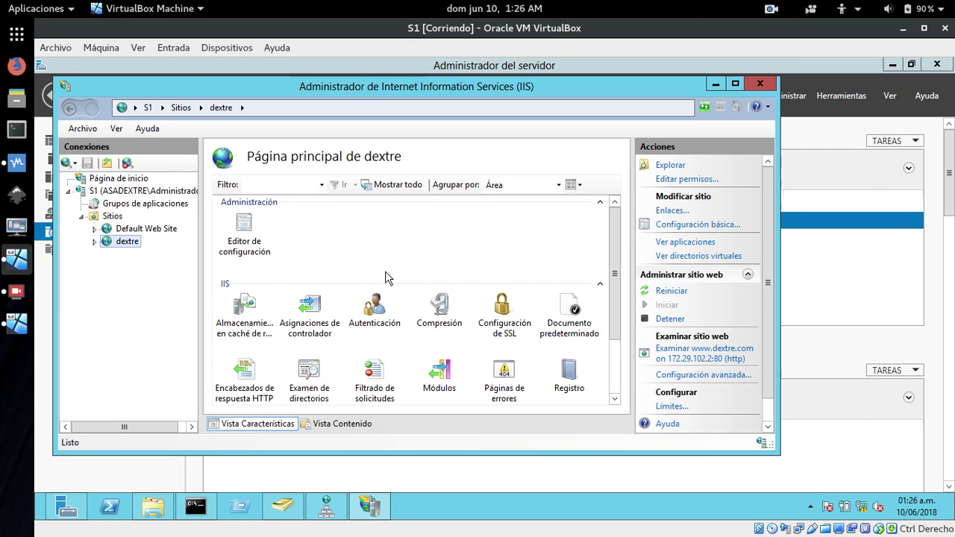
left_click_drag(613, 255, 615, 291)
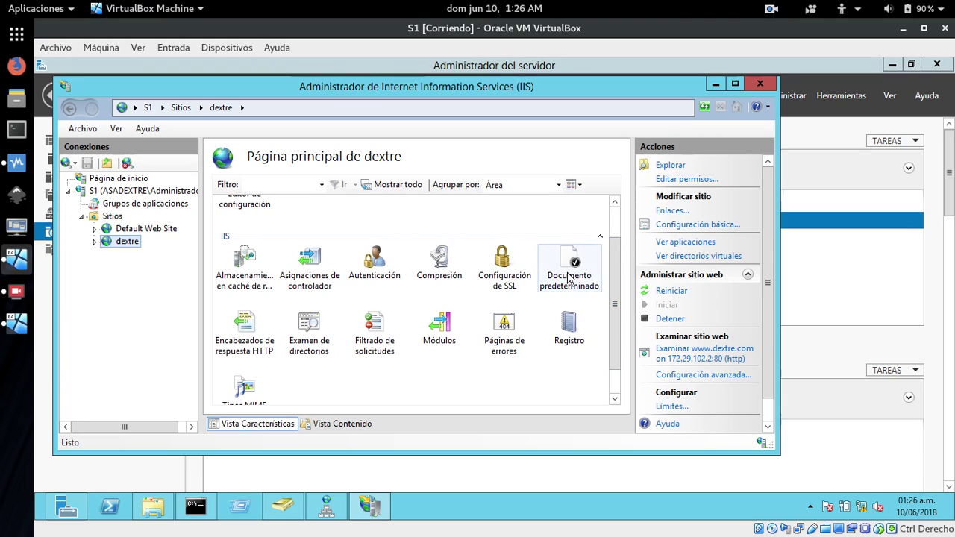
left_click(694, 361)
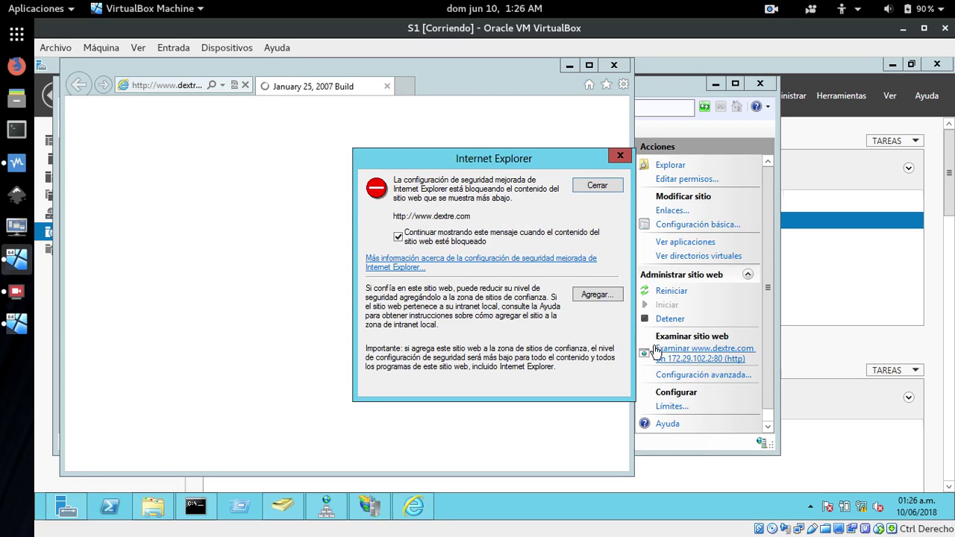
left_click(590, 296)
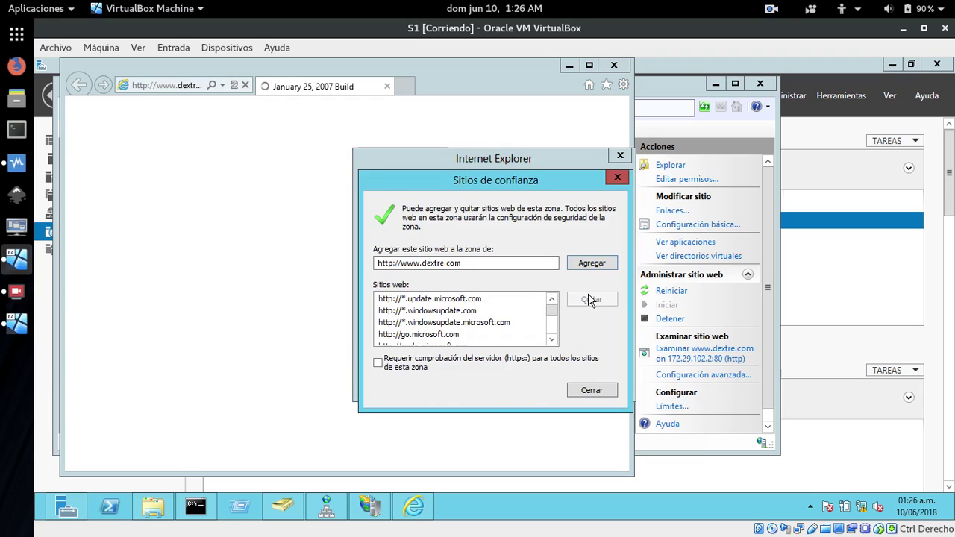
left_click(589, 263)
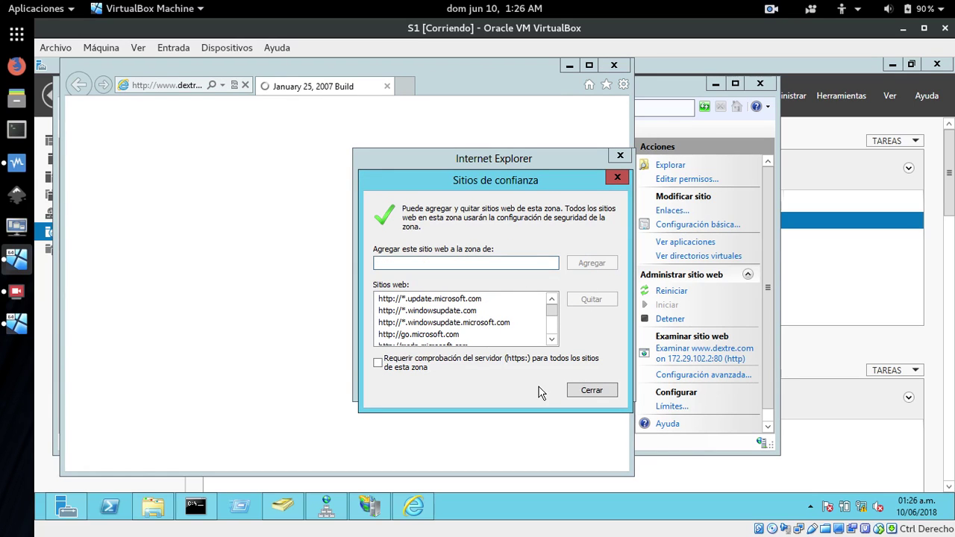
left_click(589, 388)
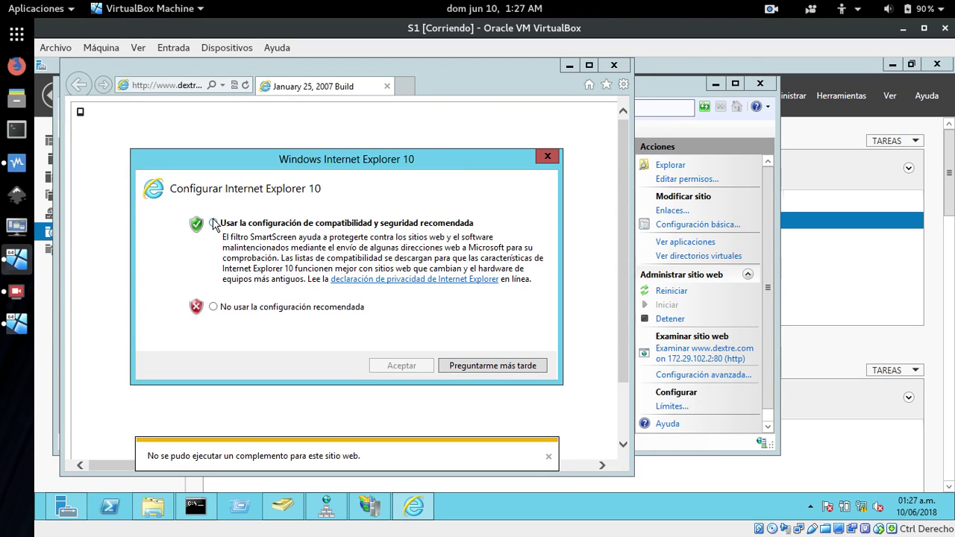
left_click(214, 223)
left_click(401, 367)
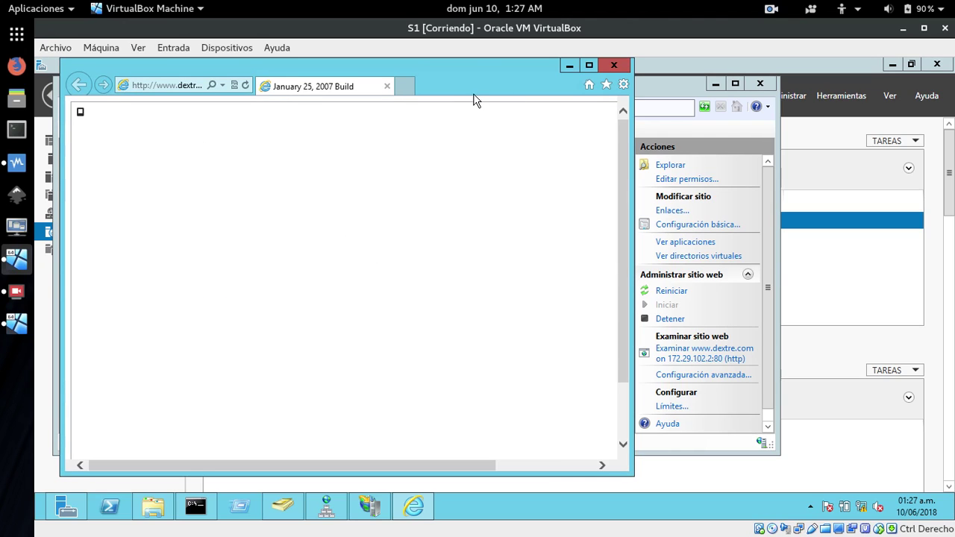
left_click_drag(631, 269, 829, 153)
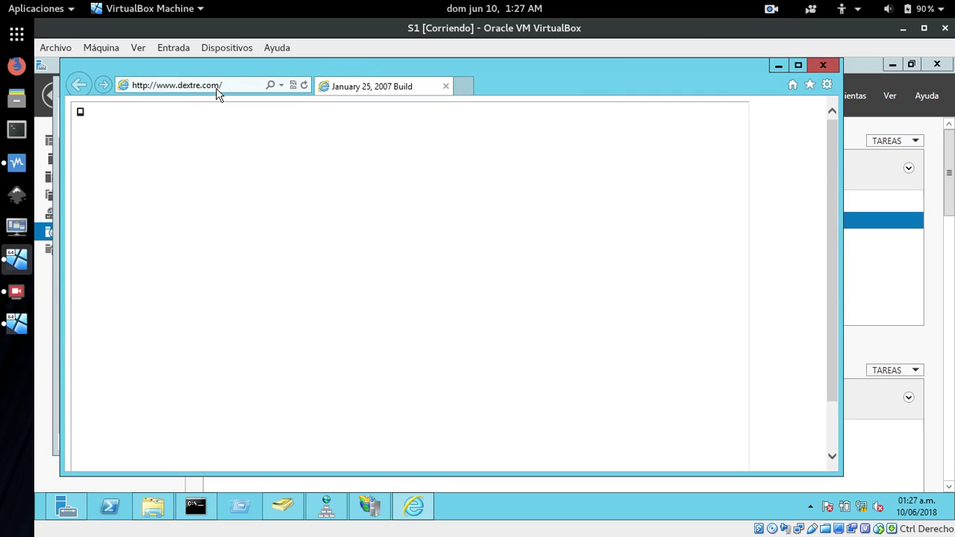
left_click(306, 86)
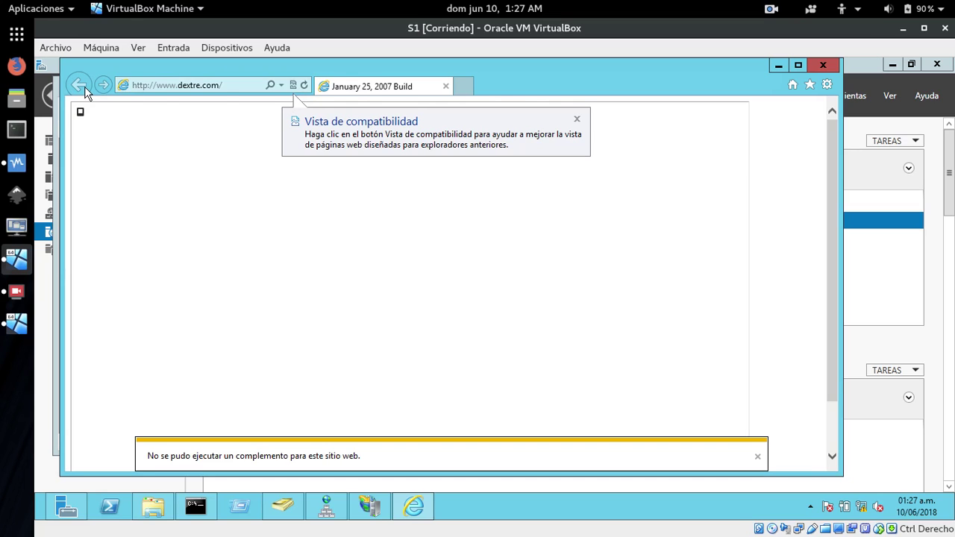
left_click(824, 65)
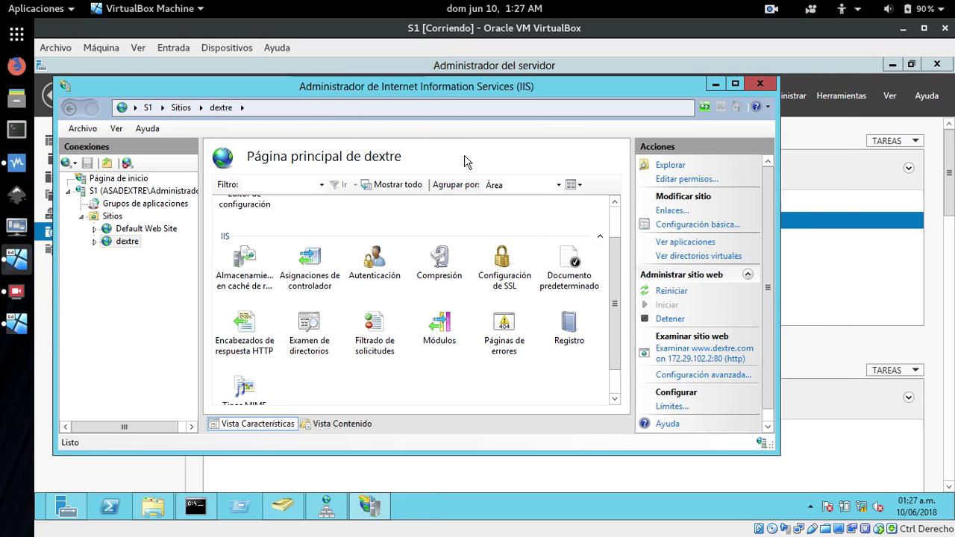
left_click_drag(403, 88, 453, 112)
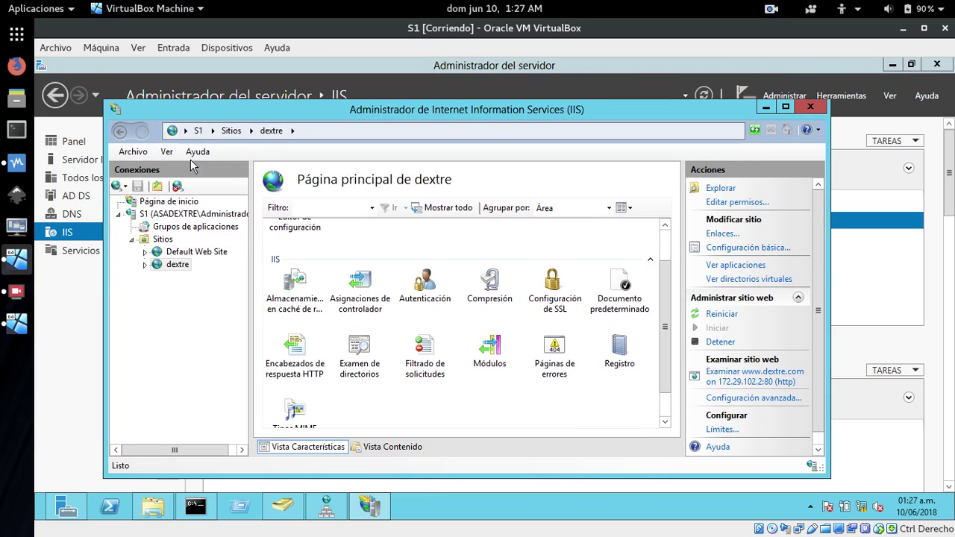
right_click(161, 266)
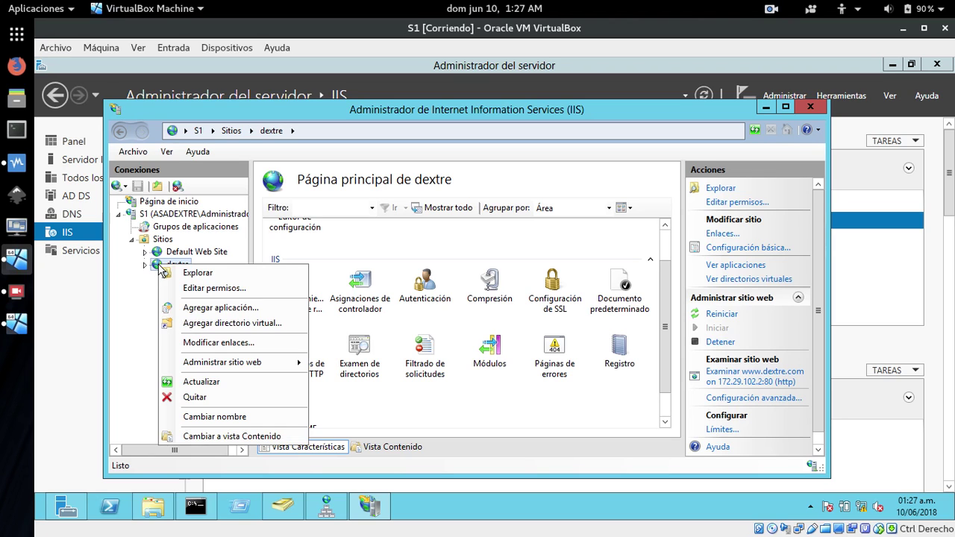
left_click(203, 288)
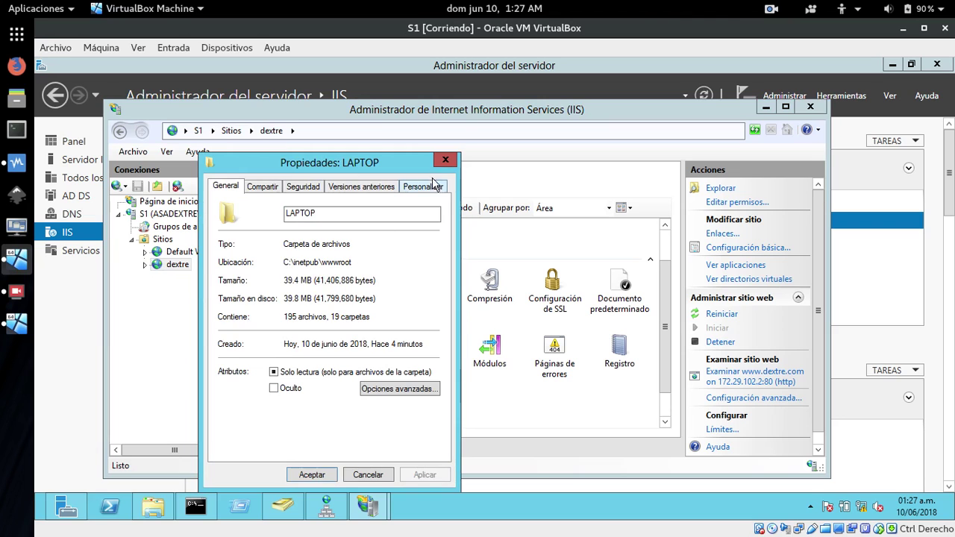
left_click(446, 160)
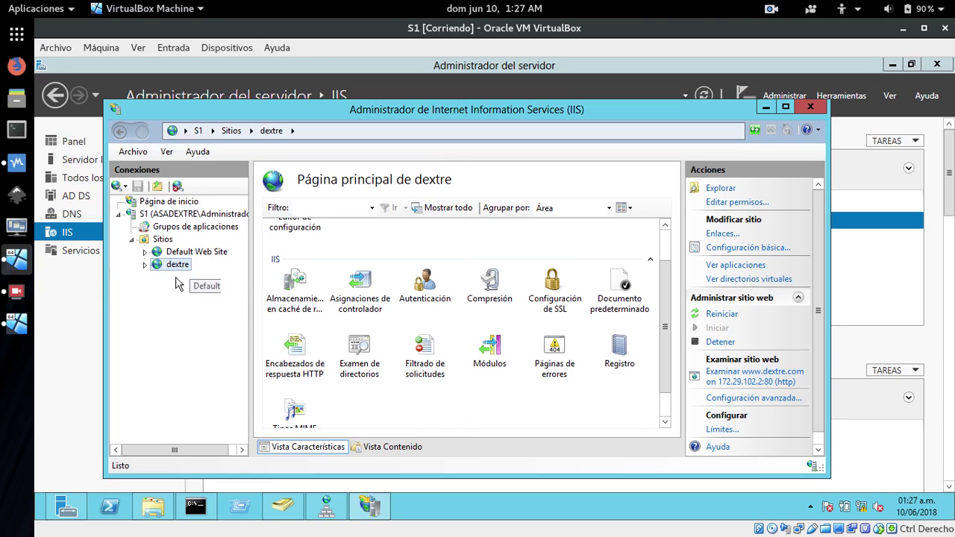
right_click(156, 268)
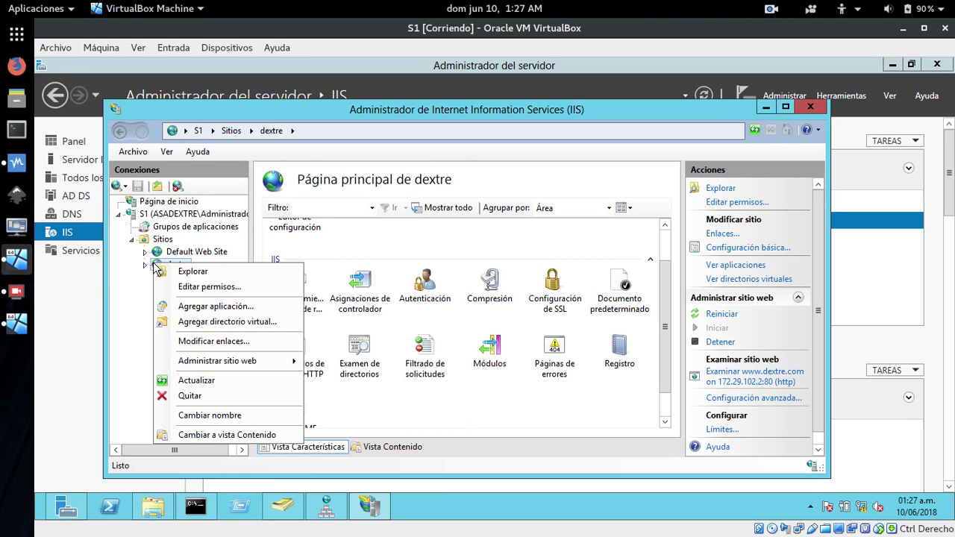
left_click(210, 343)
left_click(210, 349)
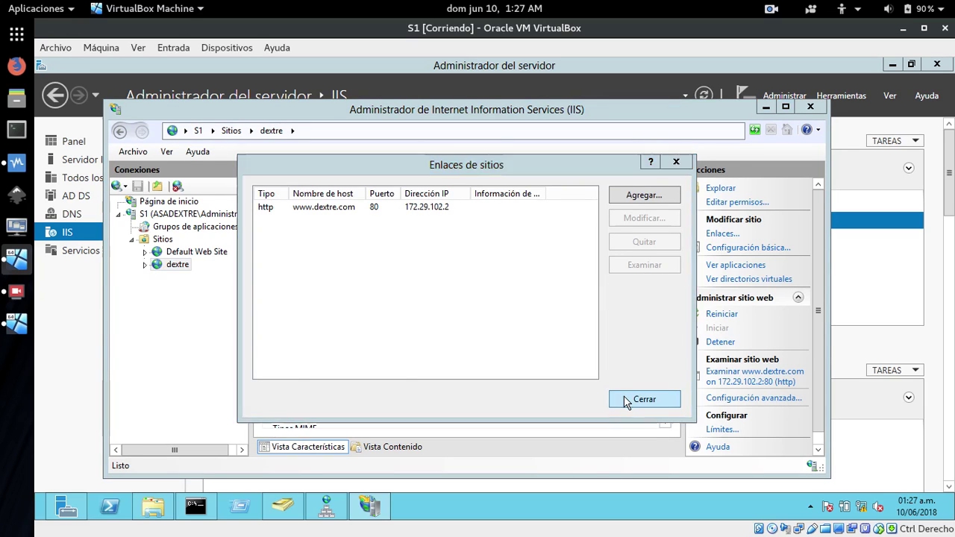
left_click(627, 401)
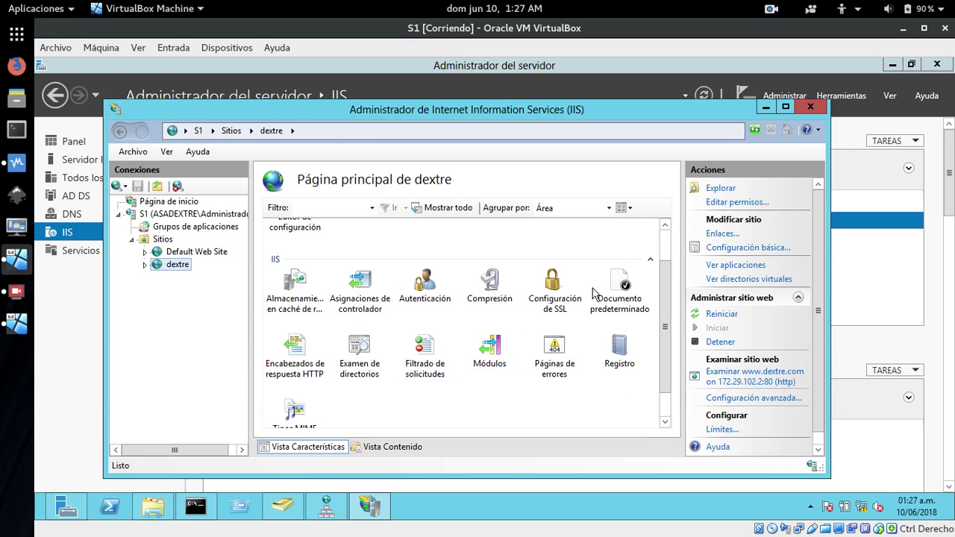
left_click(661, 313)
scroll(667, 237, "up", 2)
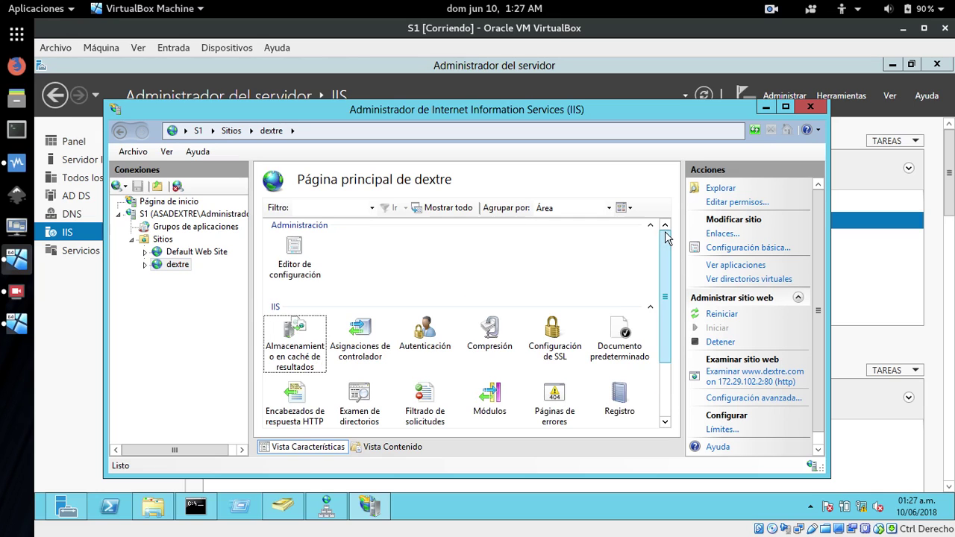
left_click(166, 271)
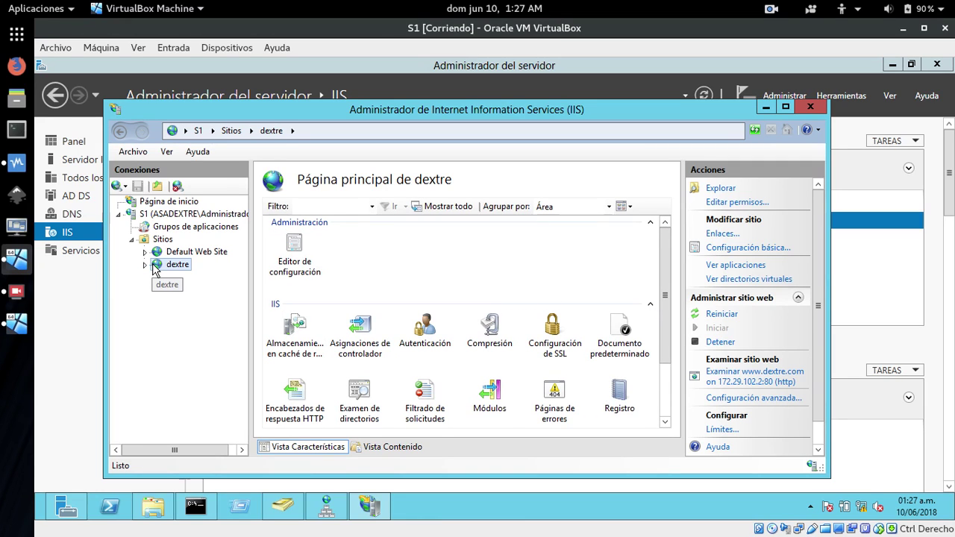
right_click(155, 267)
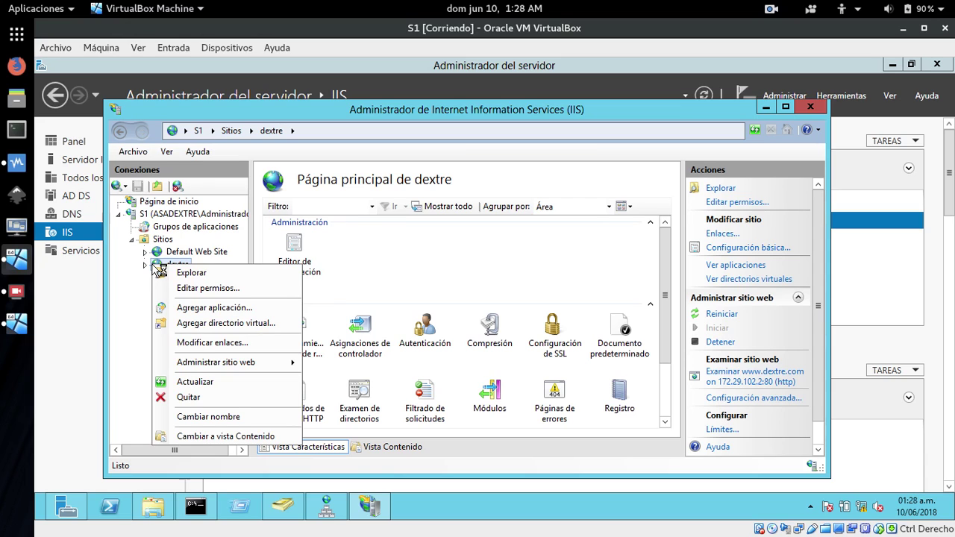
mouse_move(297, 370)
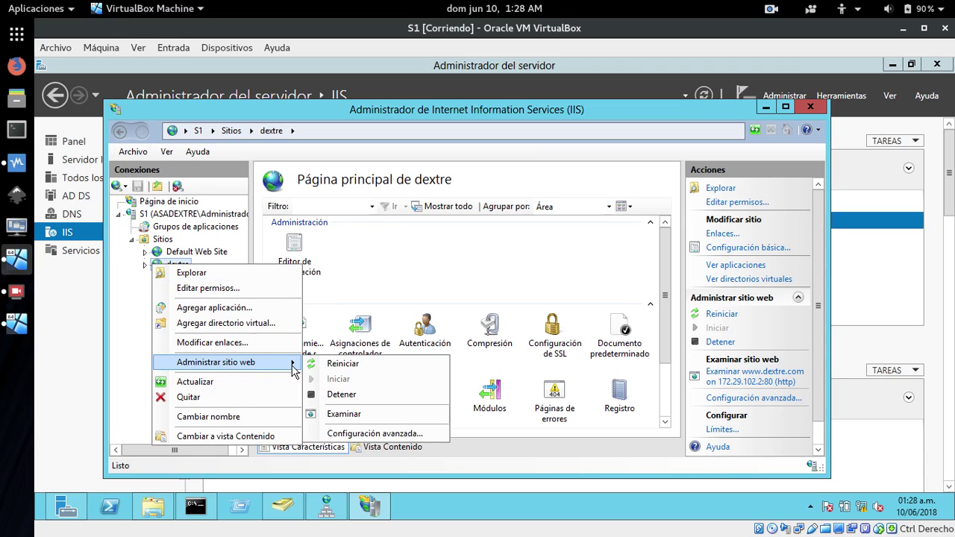
left_click(365, 434)
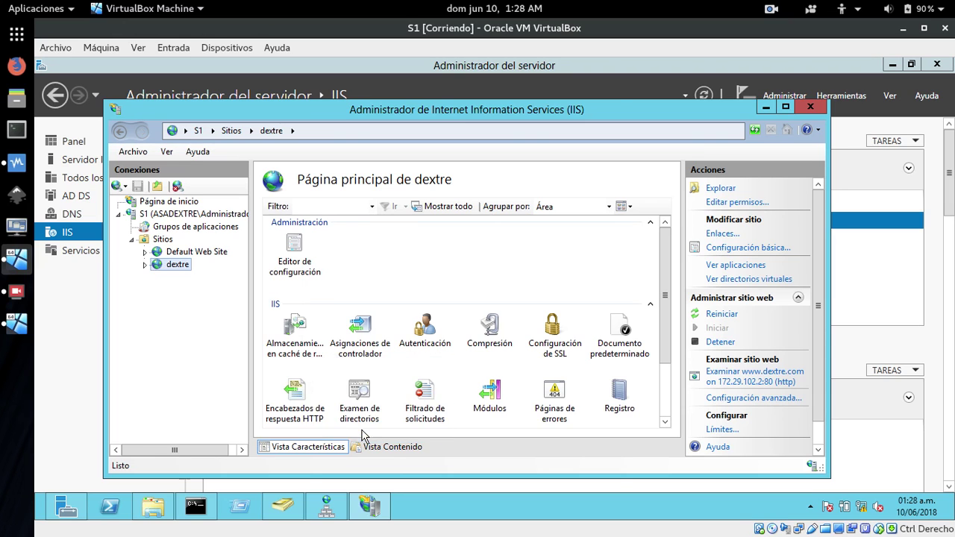
left_click(582, 464)
left_click(720, 188)
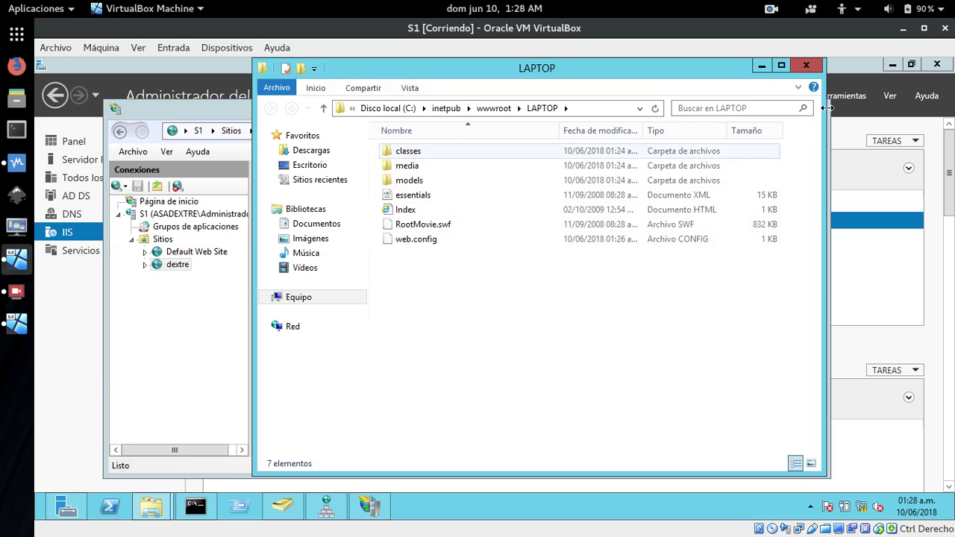
left_click(806, 65)
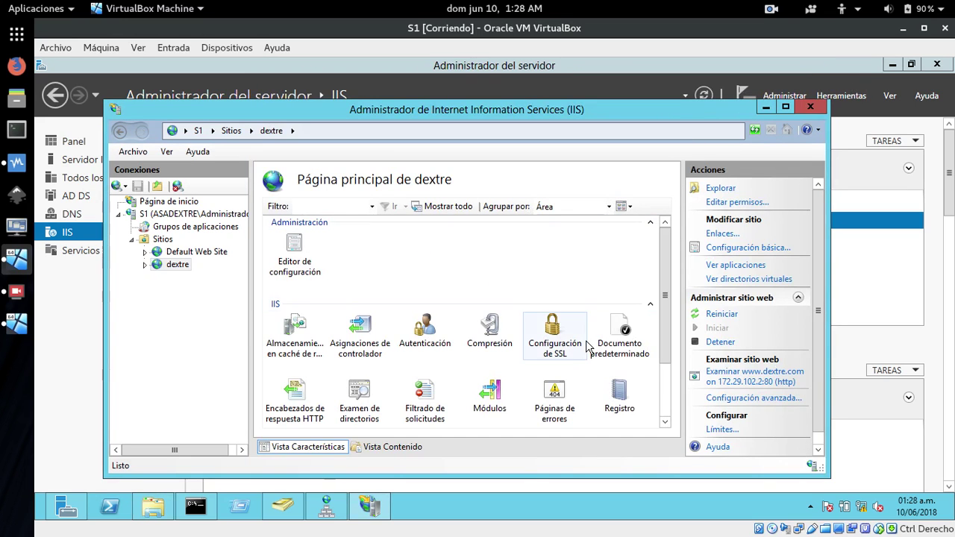
Replace index.html with Index.html in dextre's Documento predeterminado (Default Document) list.
left_click(626, 332)
double_click(625, 332)
left_click(286, 261)
right_click(287, 262)
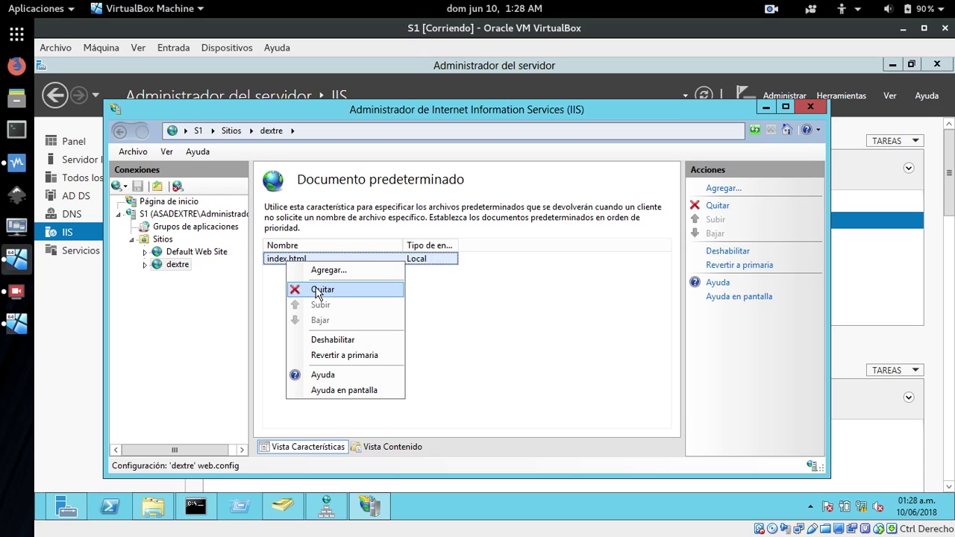
left_click(321, 291)
left_click(490, 334)
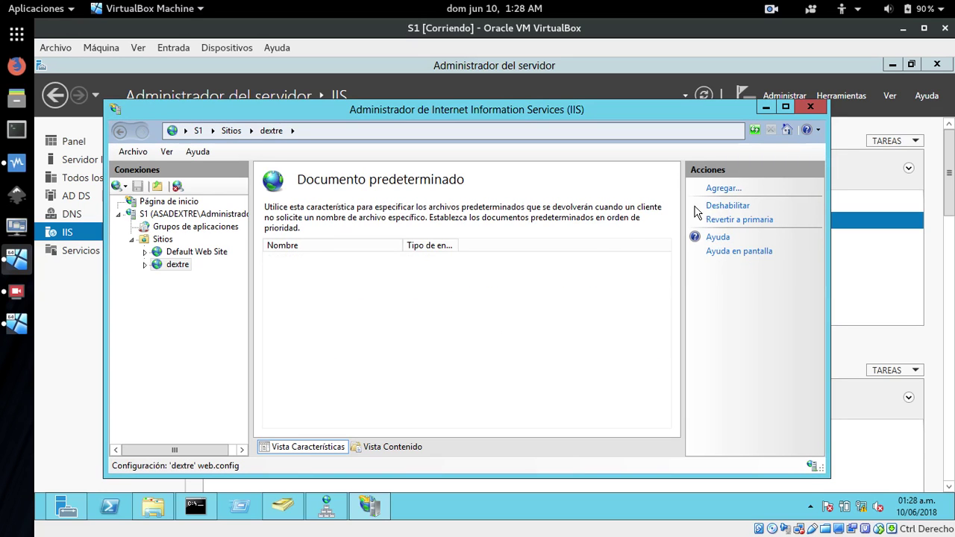
left_click(722, 188)
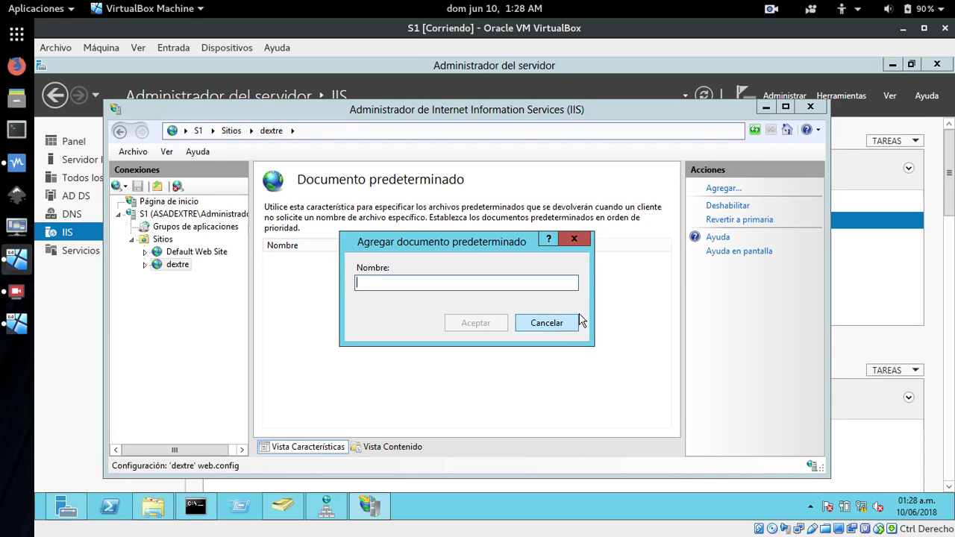
type("i")
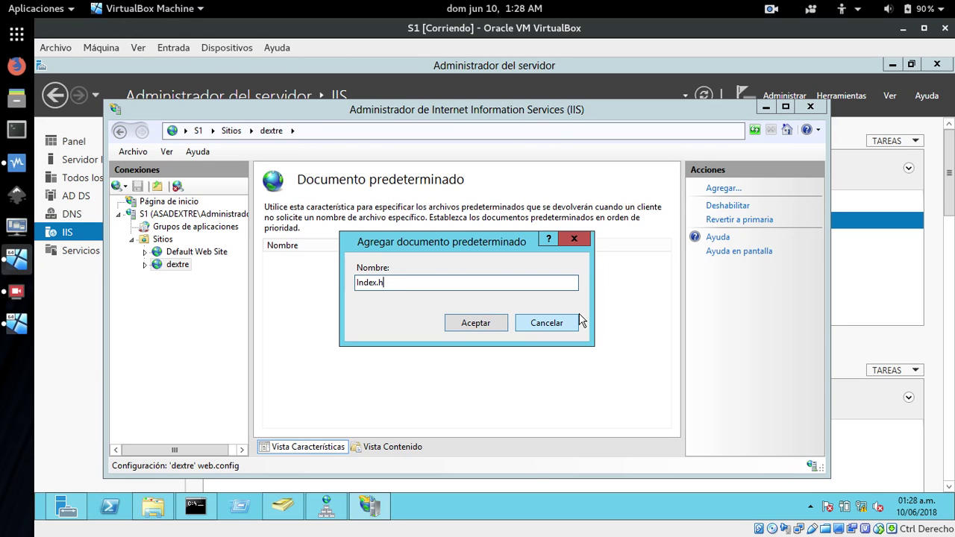
key("Return")
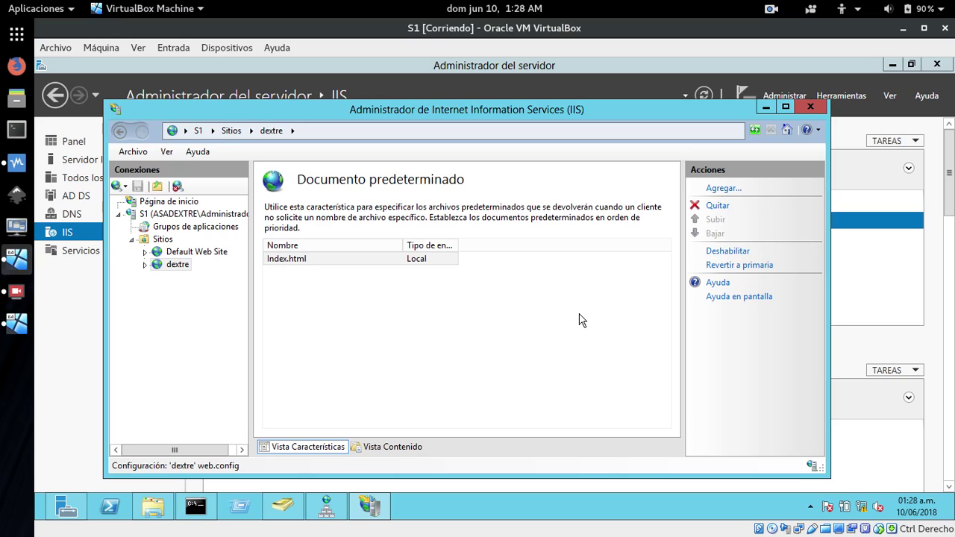
left_click(284, 264)
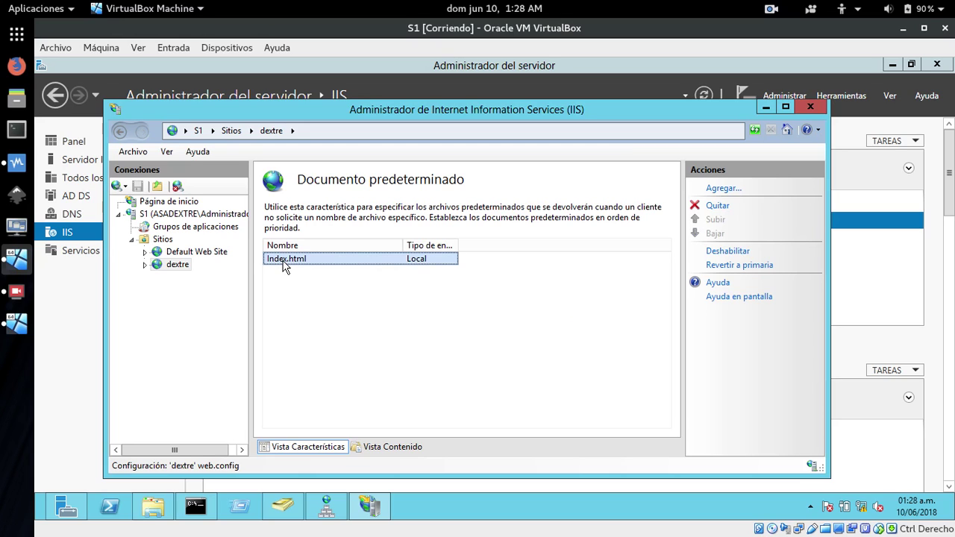
left_click(157, 266)
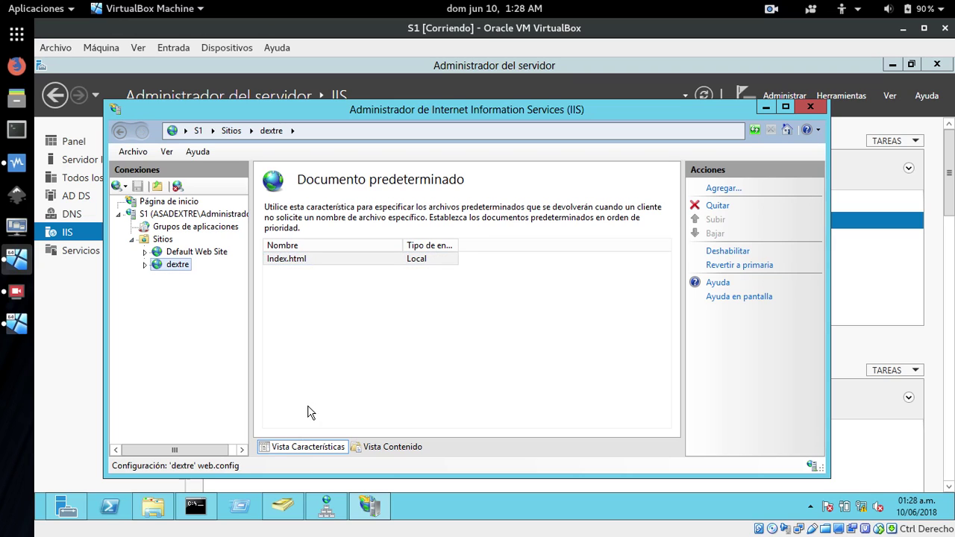
left_click(159, 240)
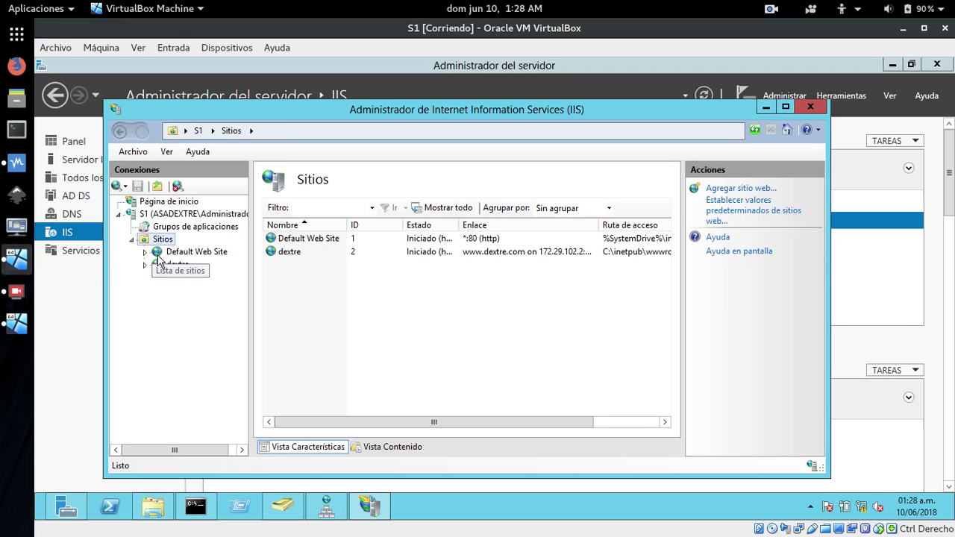
left_click(157, 265)
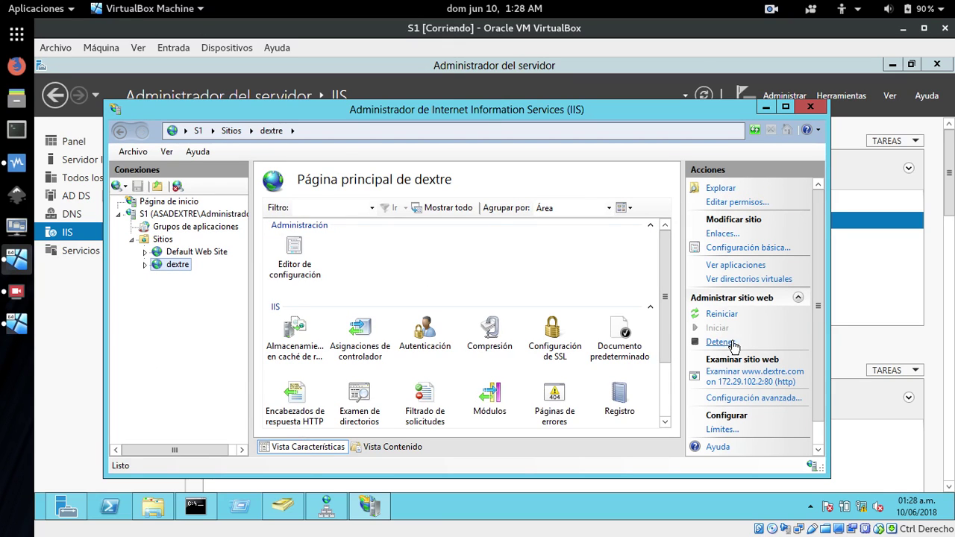
left_click(725, 314)
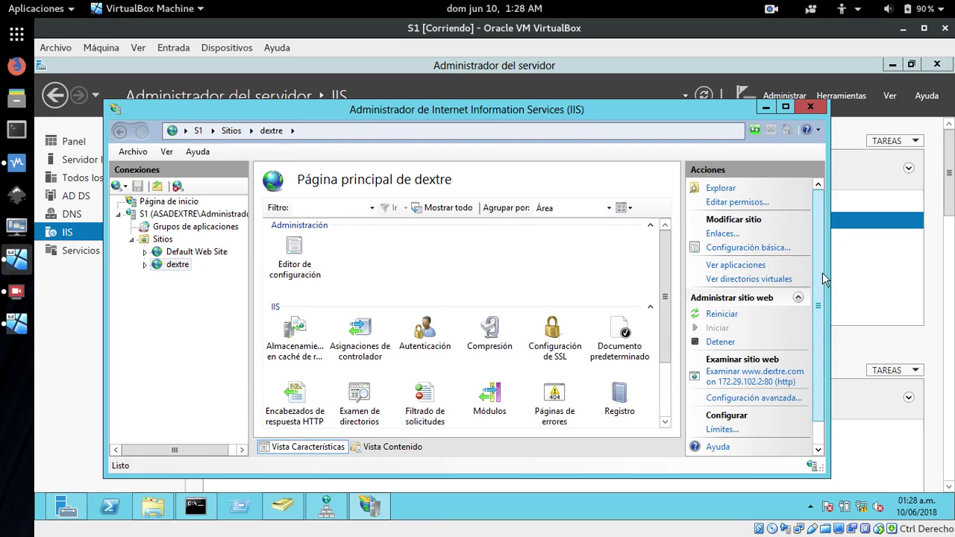
scroll(821, 314, "down", 1)
left_click(756, 365)
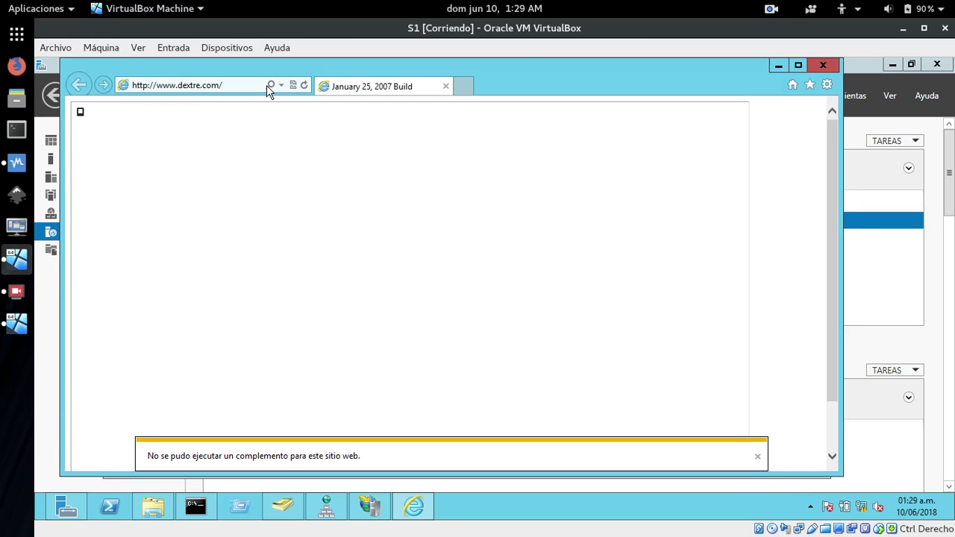
left_click(15, 326)
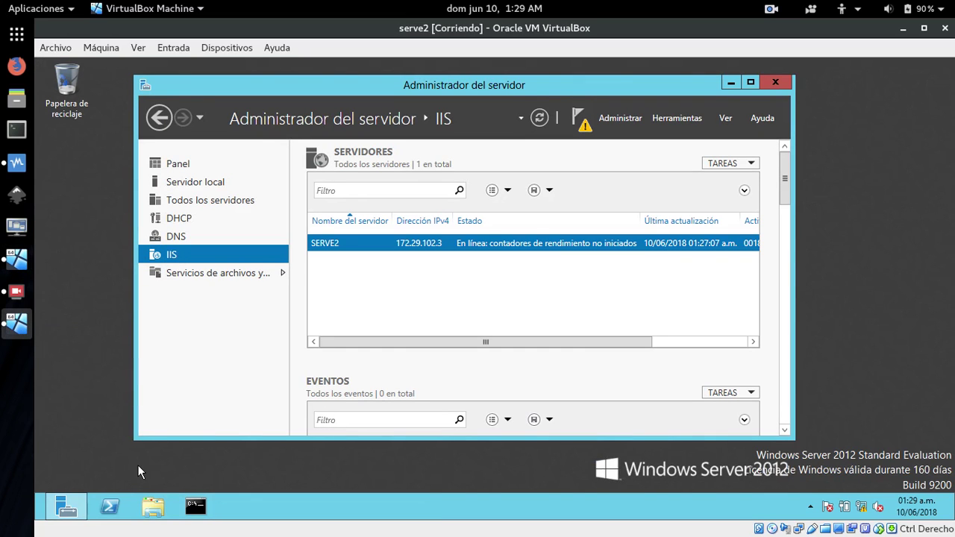
key("super")
left_click(287, 390)
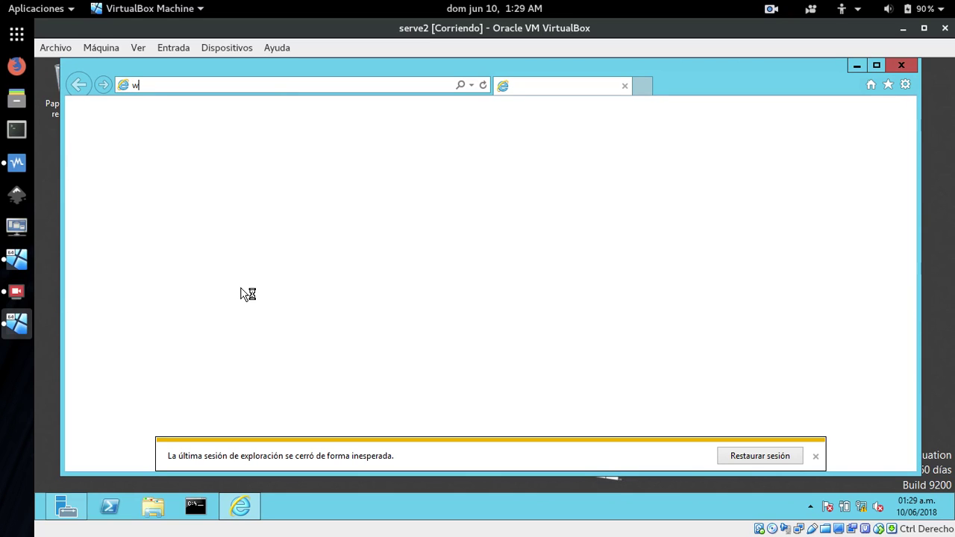
type("w")
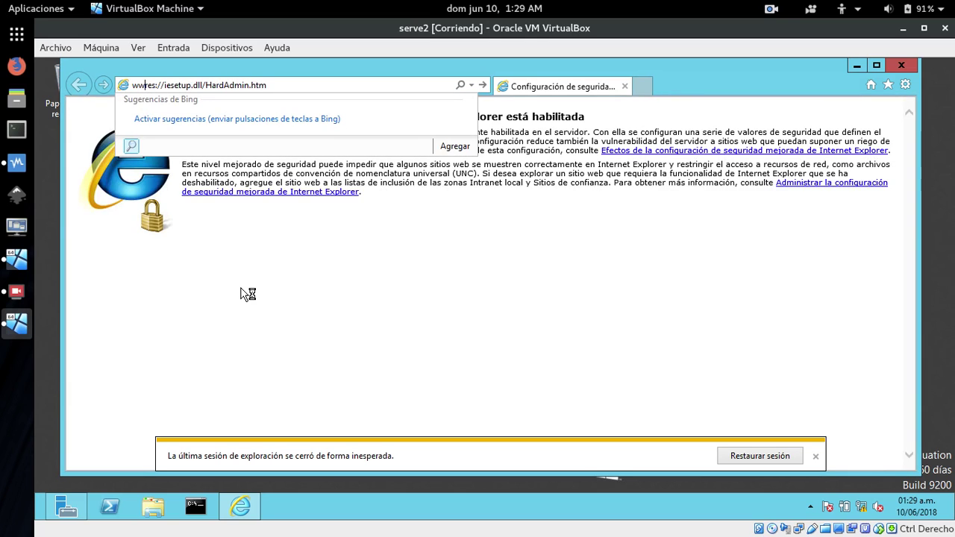
key("Delete")
key("Delete")
key("Delete")
key("Delete")
key("Delete")
key("Delete")
key("Delete")
key("Delete")
key("Delete")
key("Delete")
key("Delete")
key("Delete")
key("Delete")
key("Delete")
key("Delete")
key("Delete")
key("Delete")
key("Delete")
key("Delete")
key("Delete")
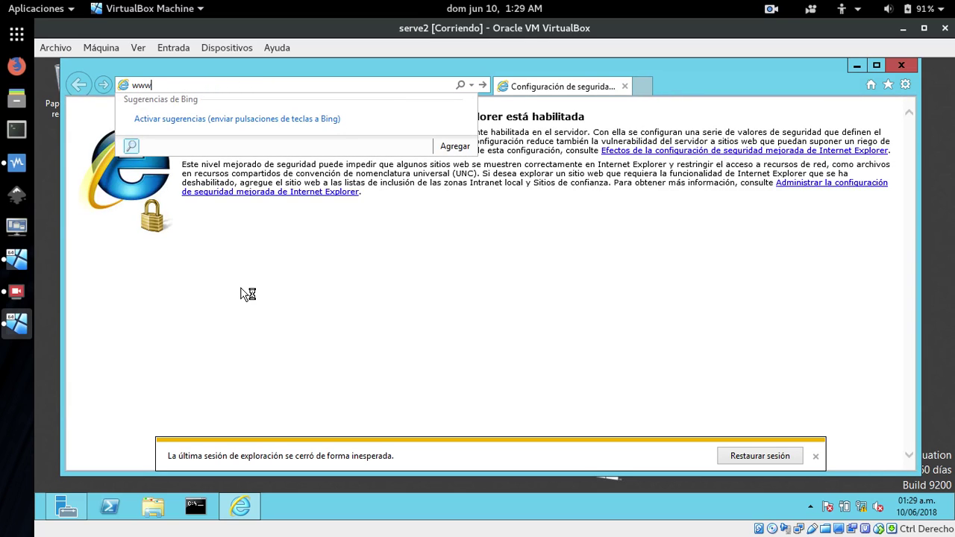
type("w.dextr")
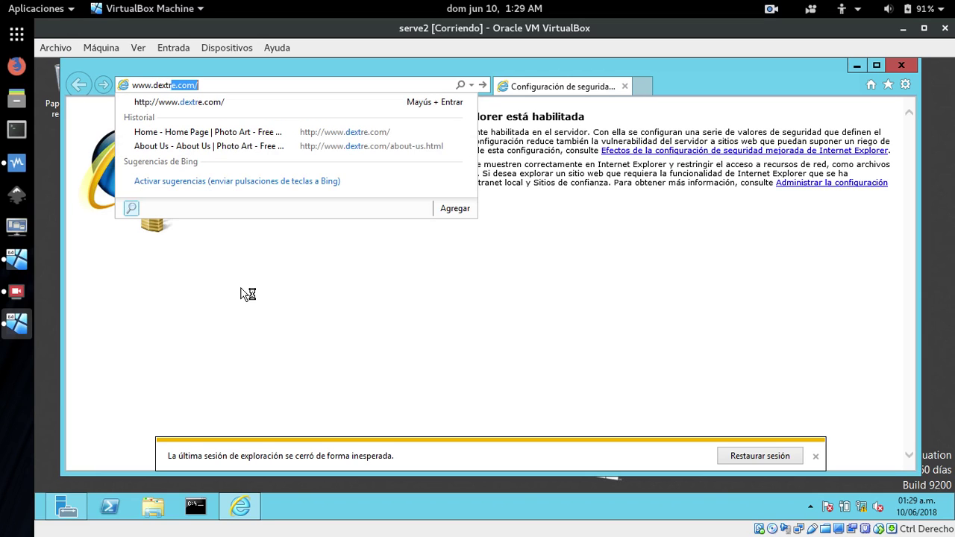
type("e.com")
key("Return")
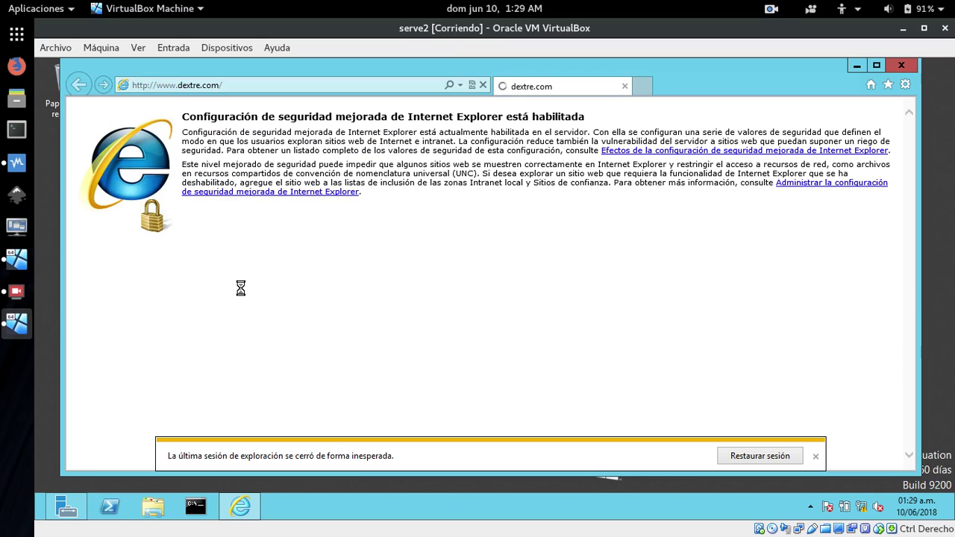
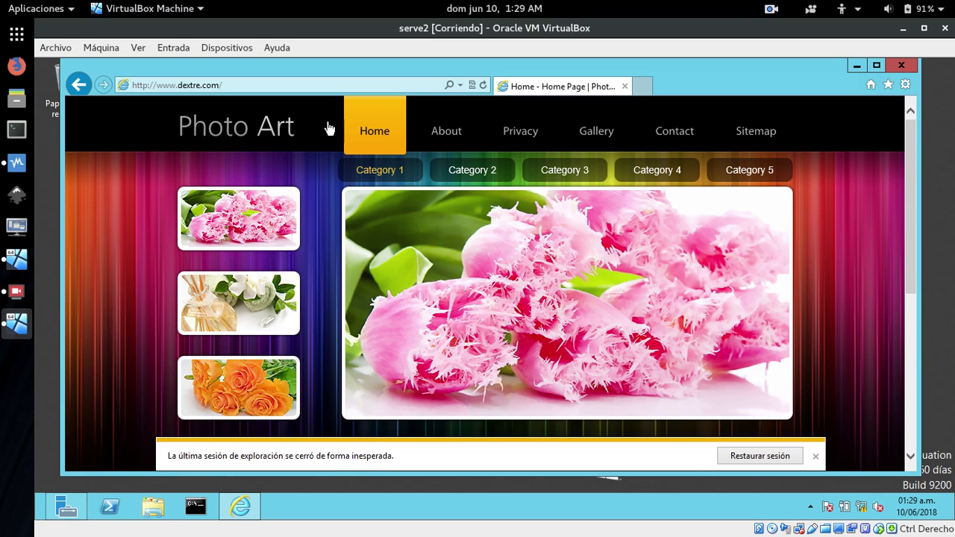
Reload the dextre page, close Internet Explorer on serve2, and switch to the S1 machine.
left_click(483, 86)
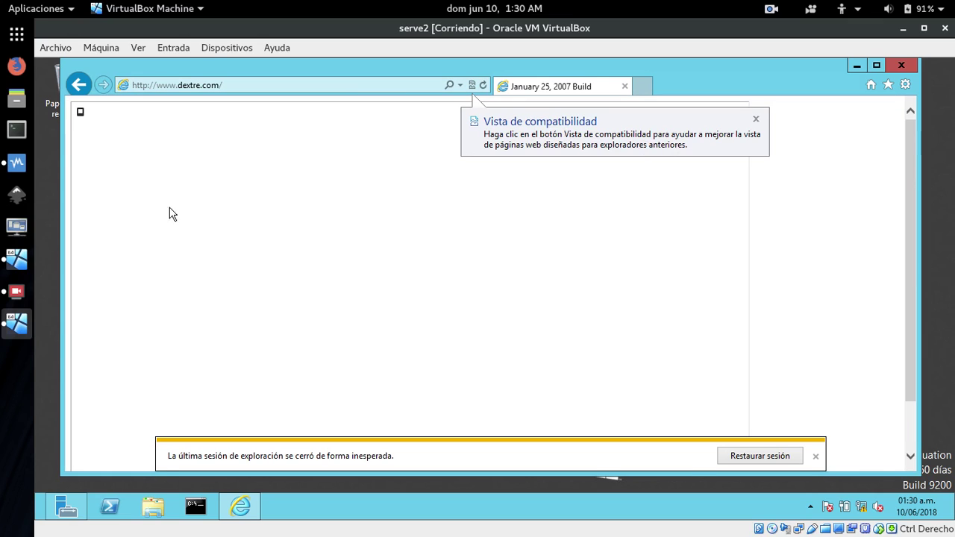
left_click(756, 122)
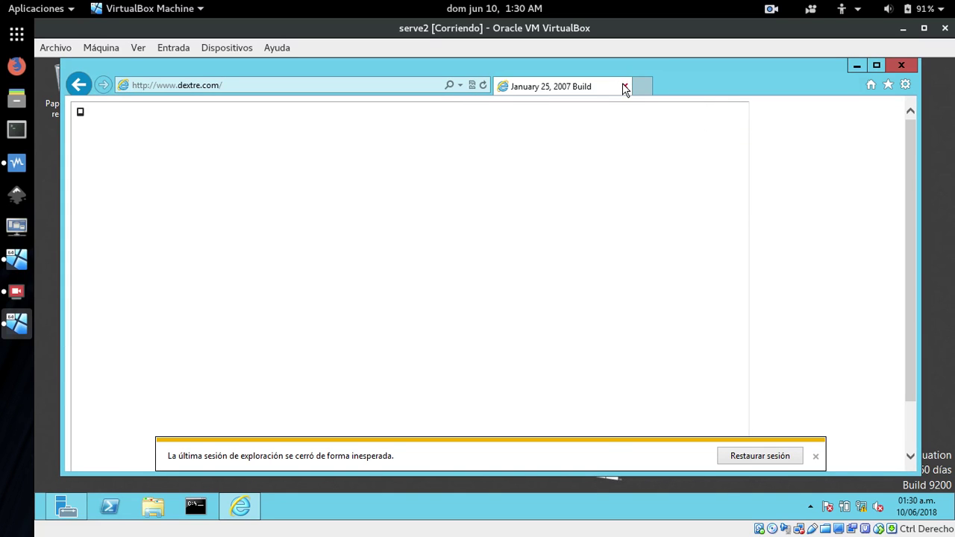
left_click(624, 85)
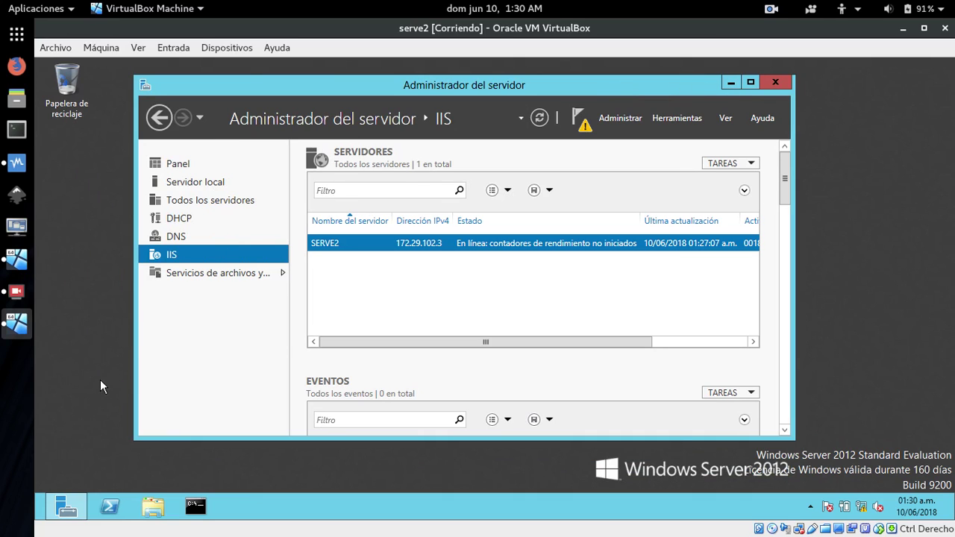
left_click(17, 259)
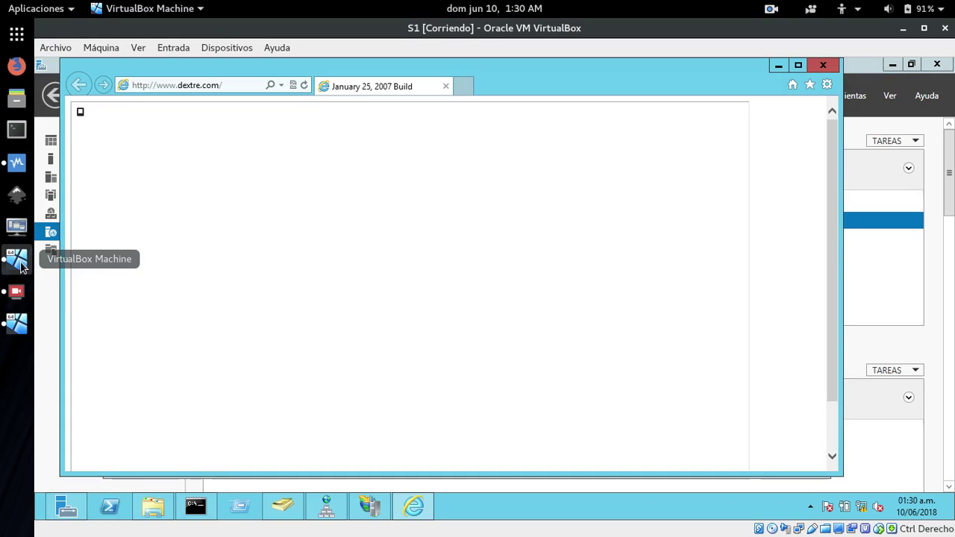
Close Internet Explorer on S1 and remove the dextre site (Quitar, Sí) in IIS Manager.
left_click(824, 68)
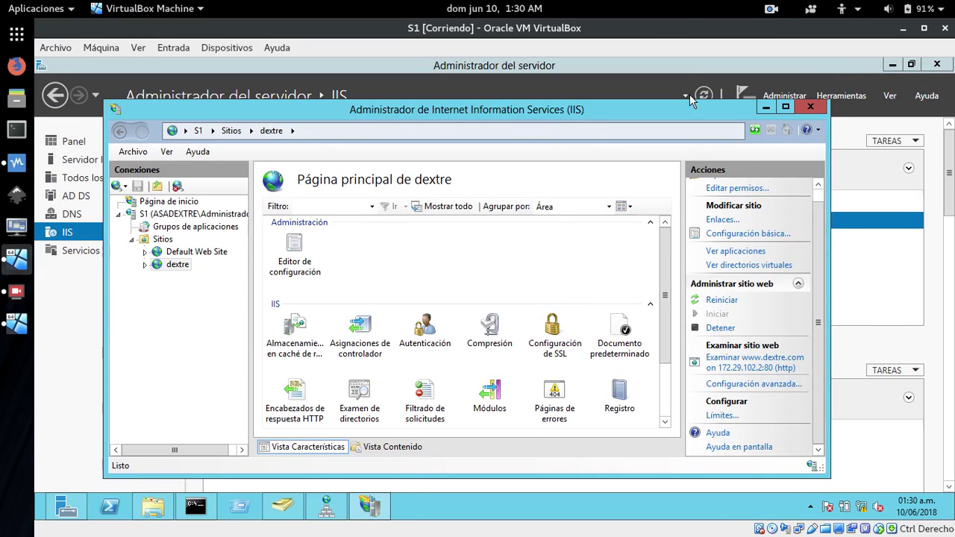
right_click(161, 267)
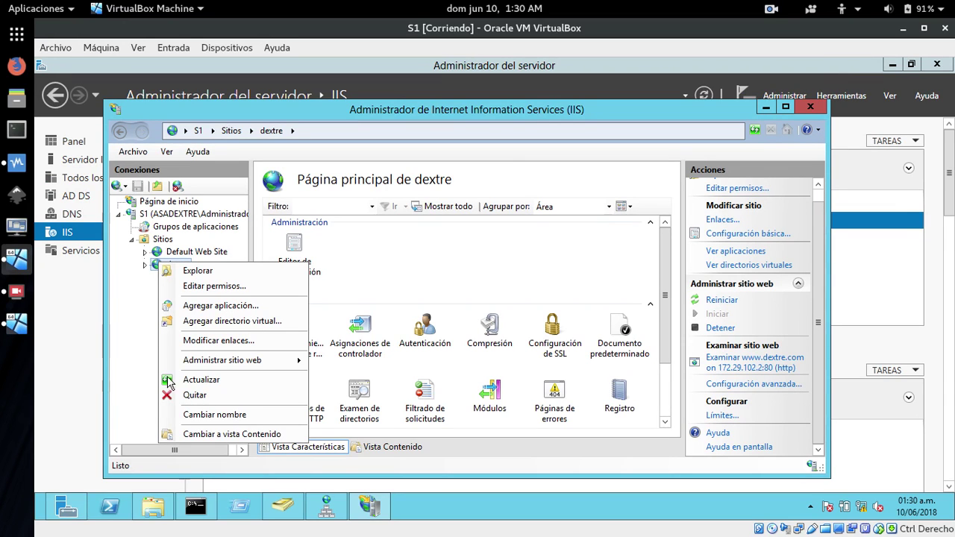
left_click(195, 395)
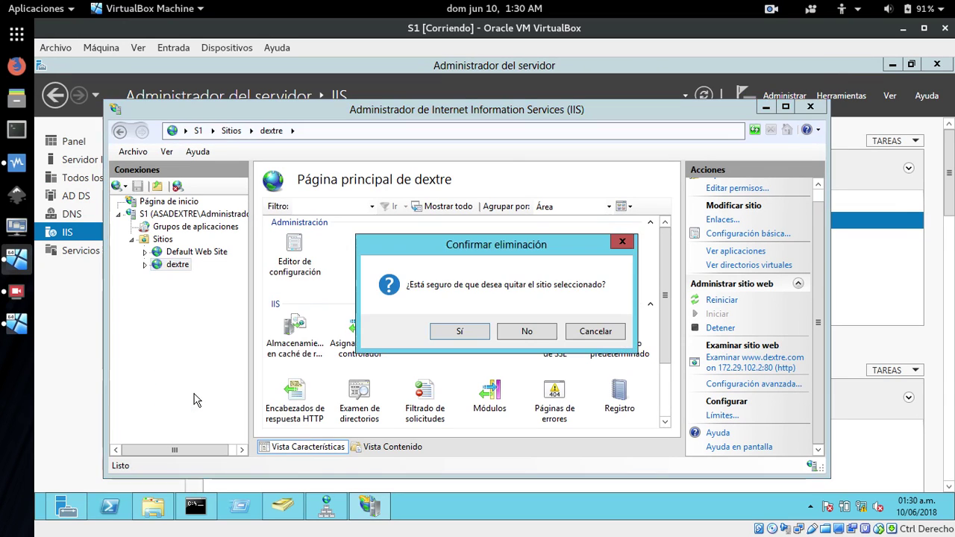
left_click(461, 332)
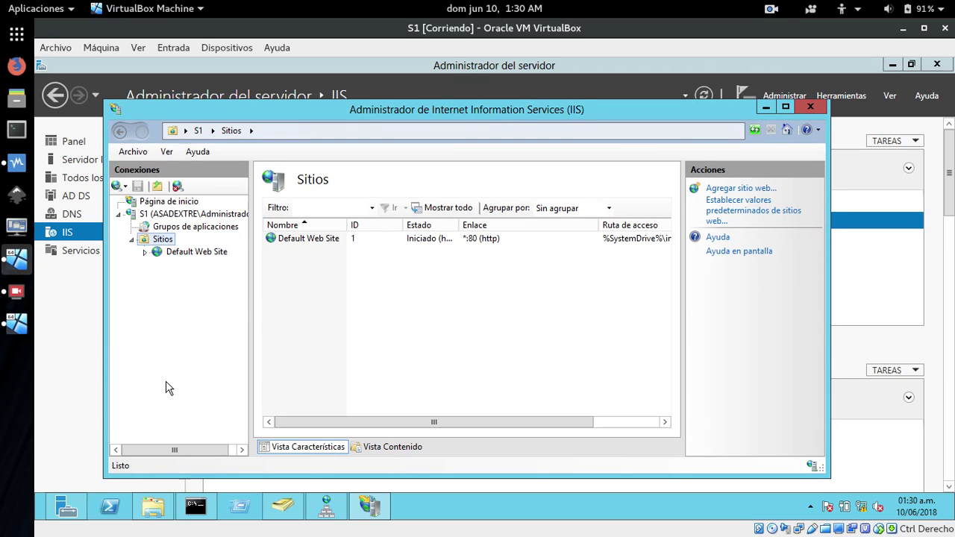
left_click(149, 511)
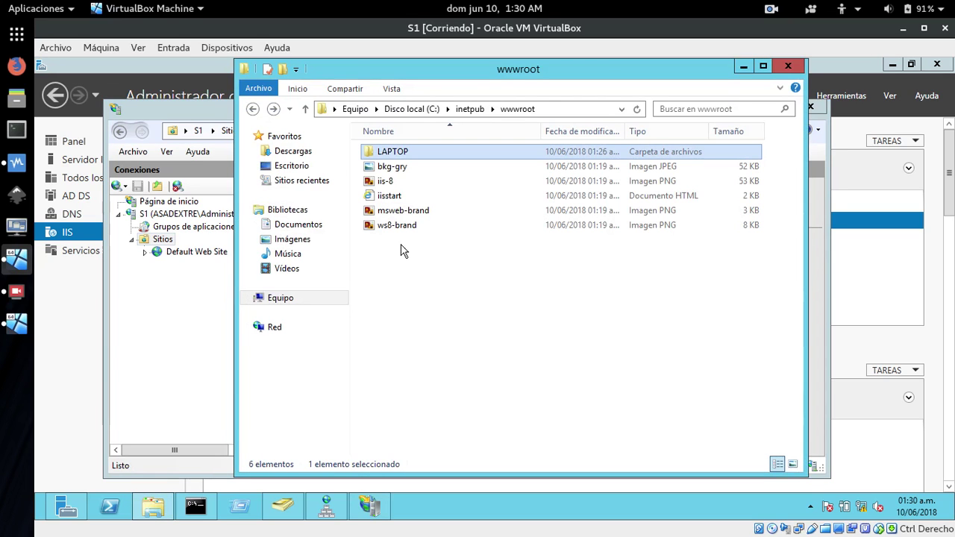
Browse to C:\inetpub\wwwroot and delete the LAPTOP folder.
left_click(248, 299)
left_click(257, 298)
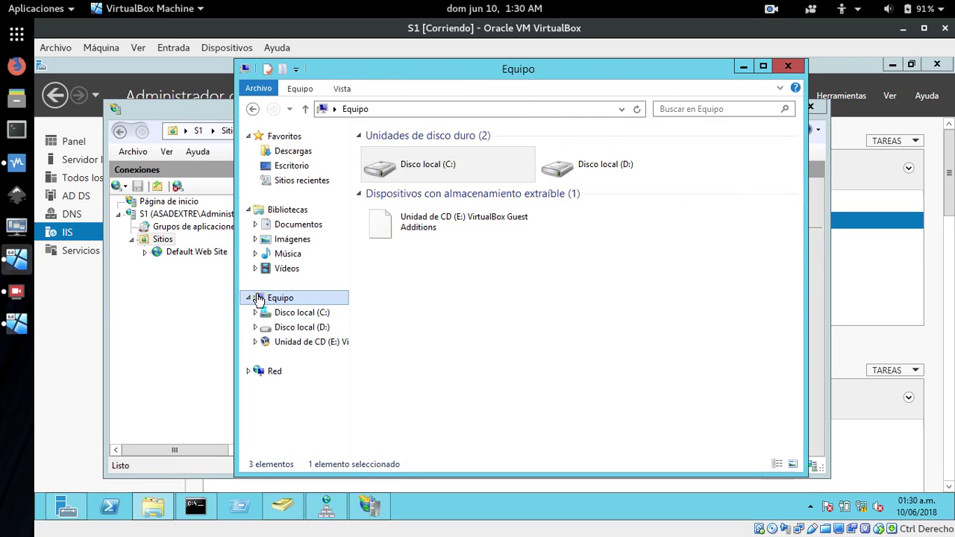
double_click(412, 166)
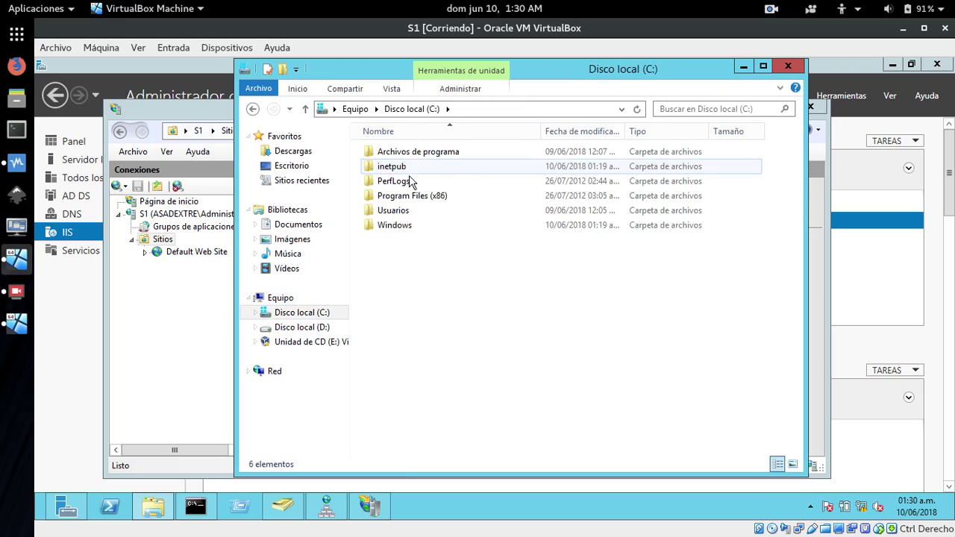
double_click(392, 166)
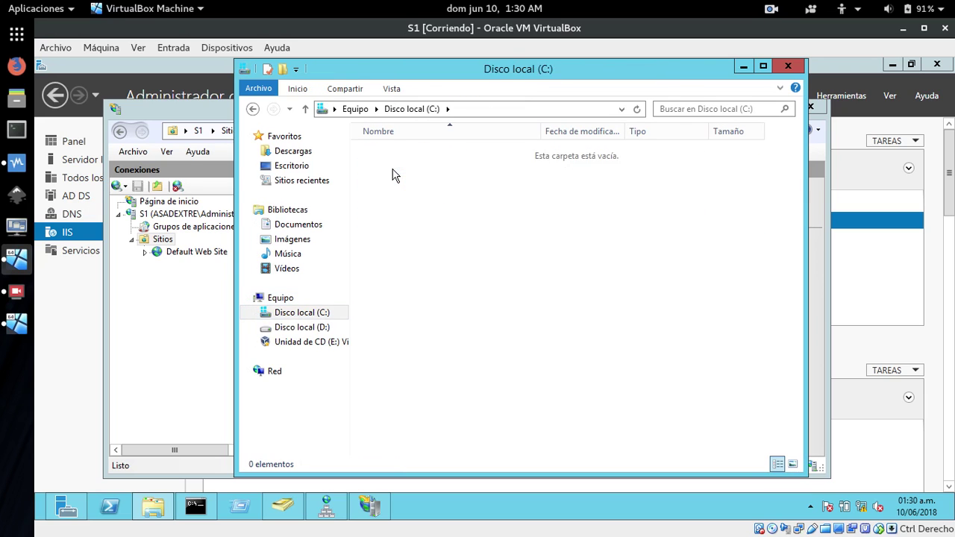
double_click(388, 210)
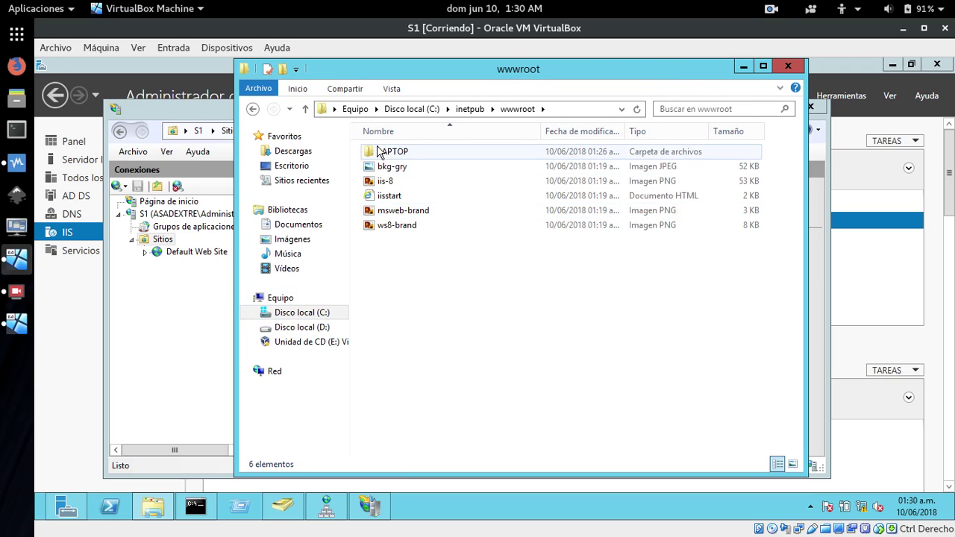
right_click(377, 152)
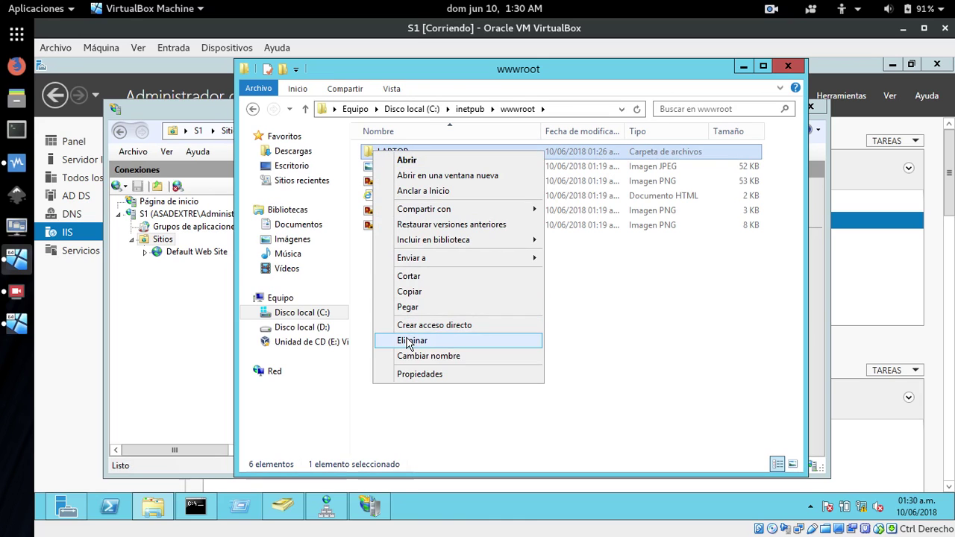
left_click(410, 340)
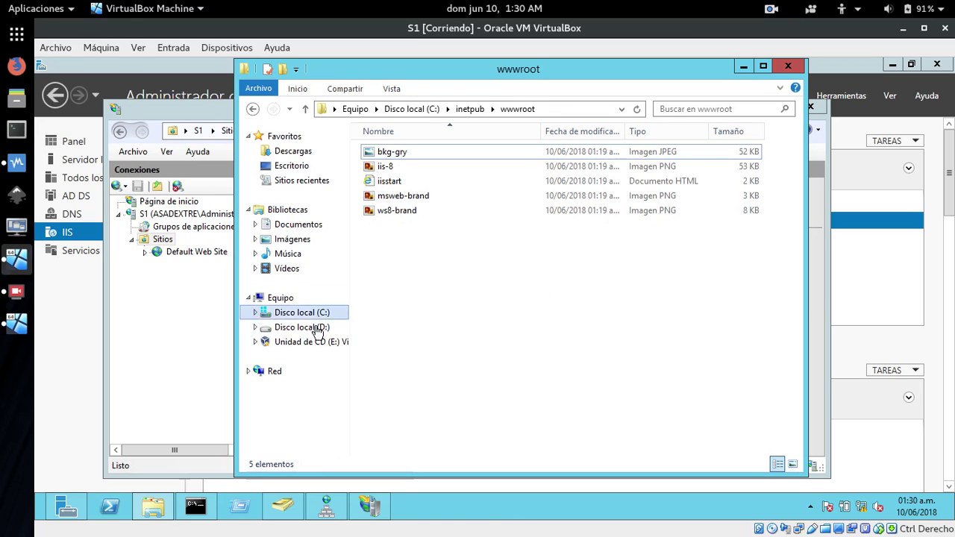
Copy the site-dextre folder from the VBOXSVR compartir network share.
left_click(267, 372)
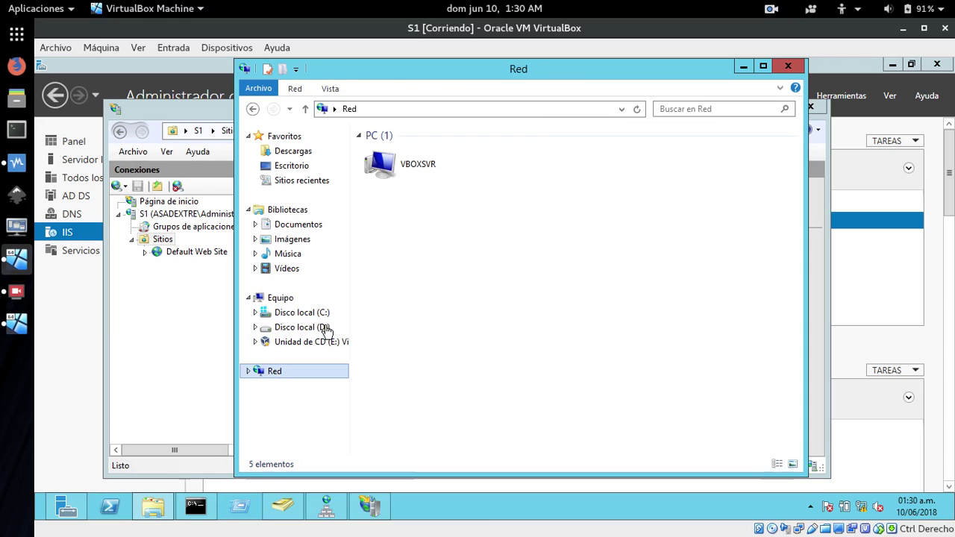
double_click(396, 189)
double_click(403, 158)
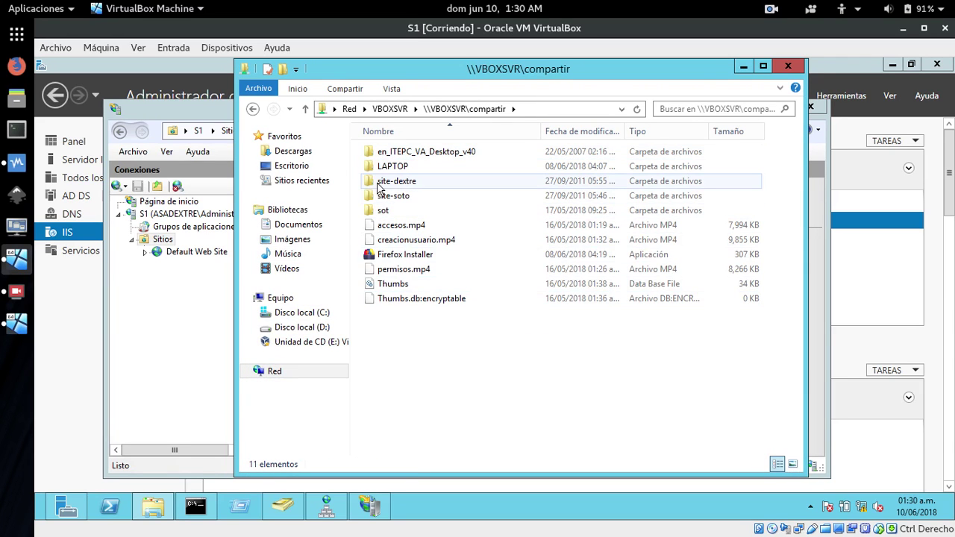
right_click(379, 187)
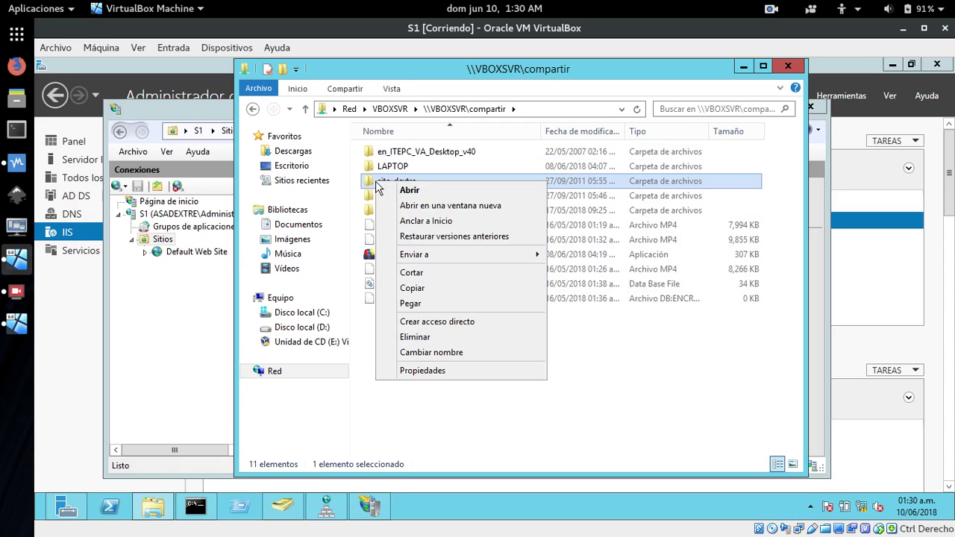
left_click(422, 288)
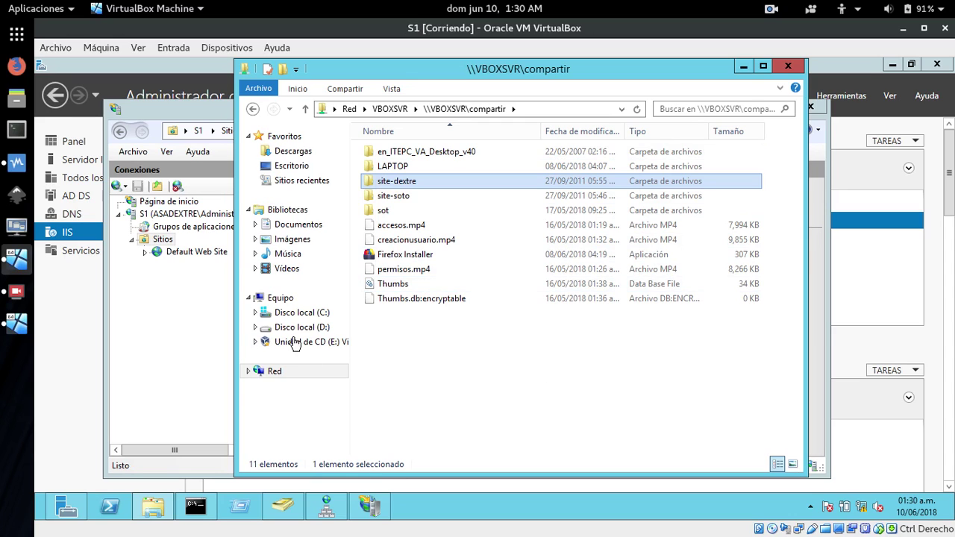
Paste site-dextre into C:\inetpub\wwwroot and close the folder window.
left_click(270, 298)
left_click(408, 161)
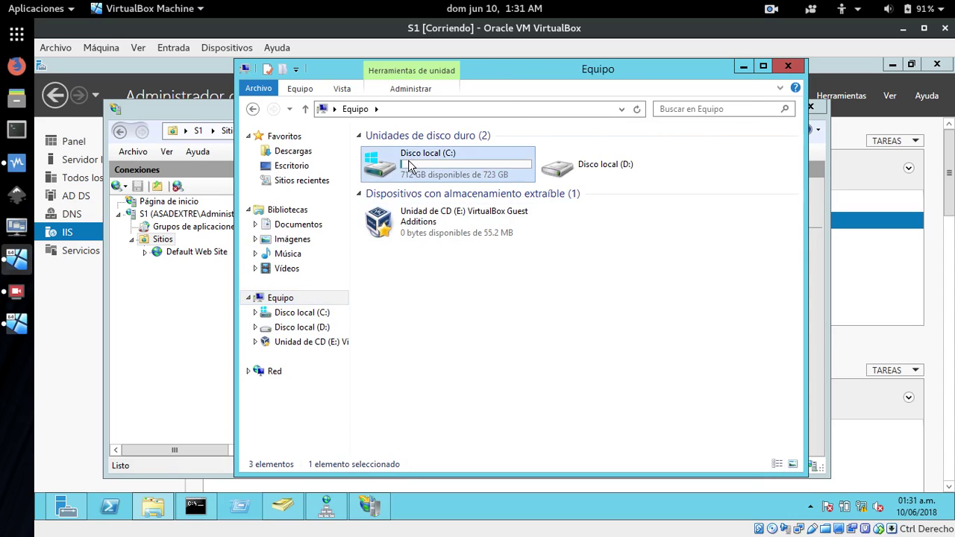
double_click(408, 160)
left_click(397, 169)
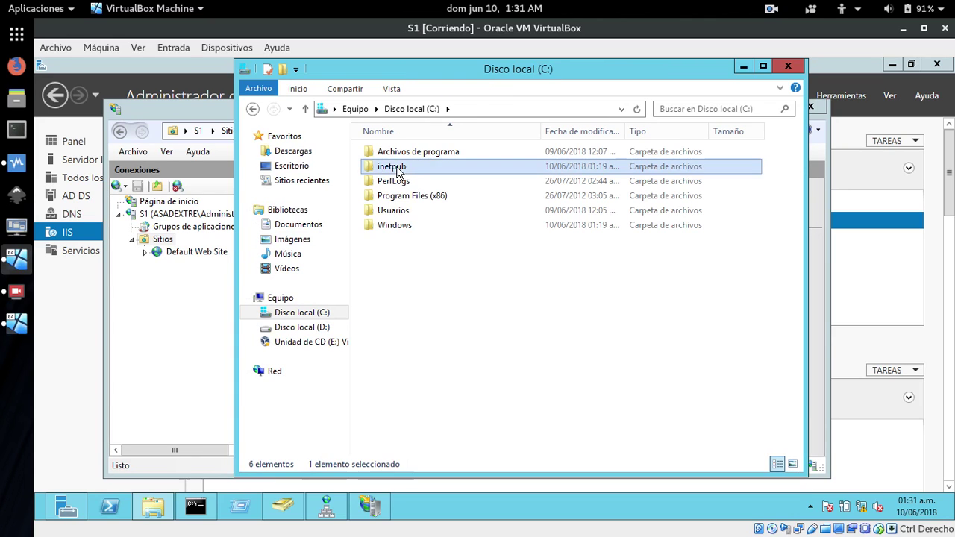
double_click(397, 171)
double_click(397, 214)
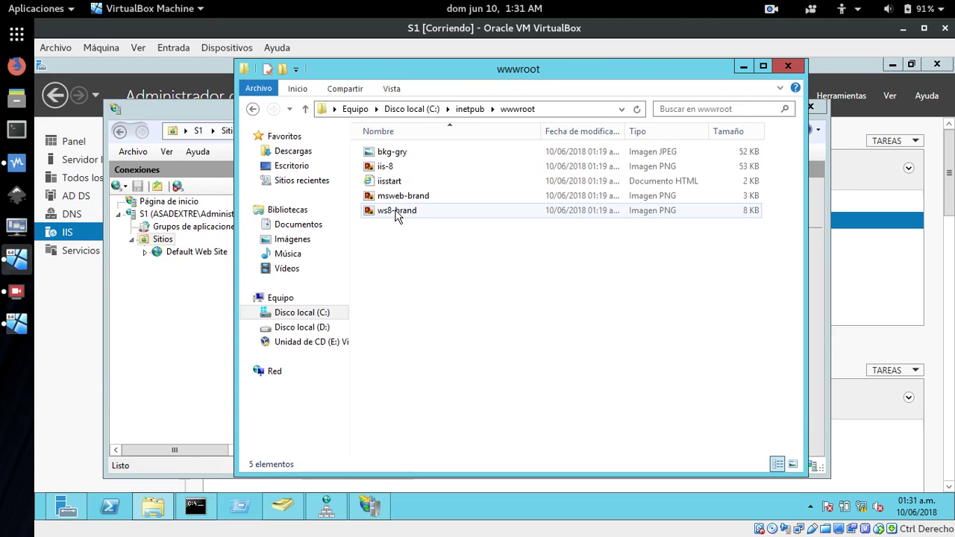
right_click(404, 250)
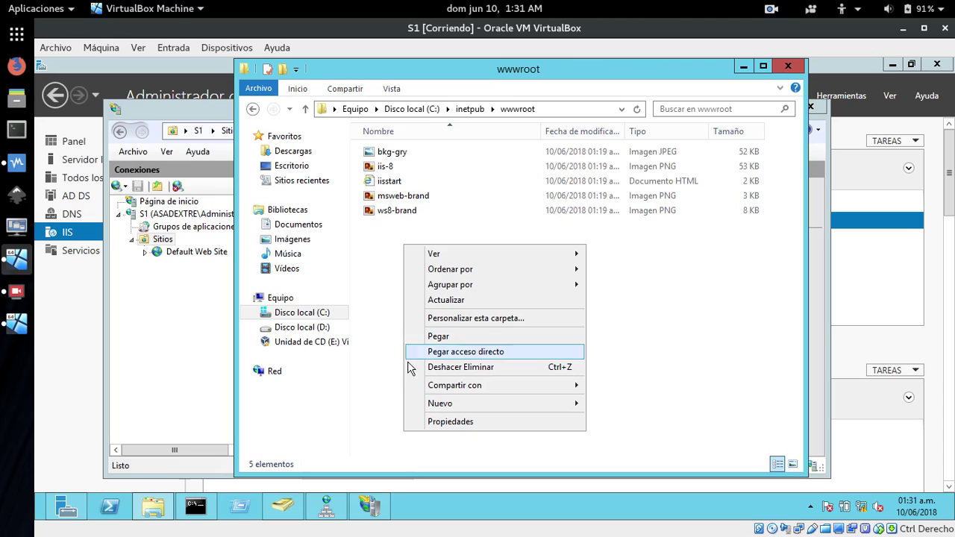
left_click(441, 336)
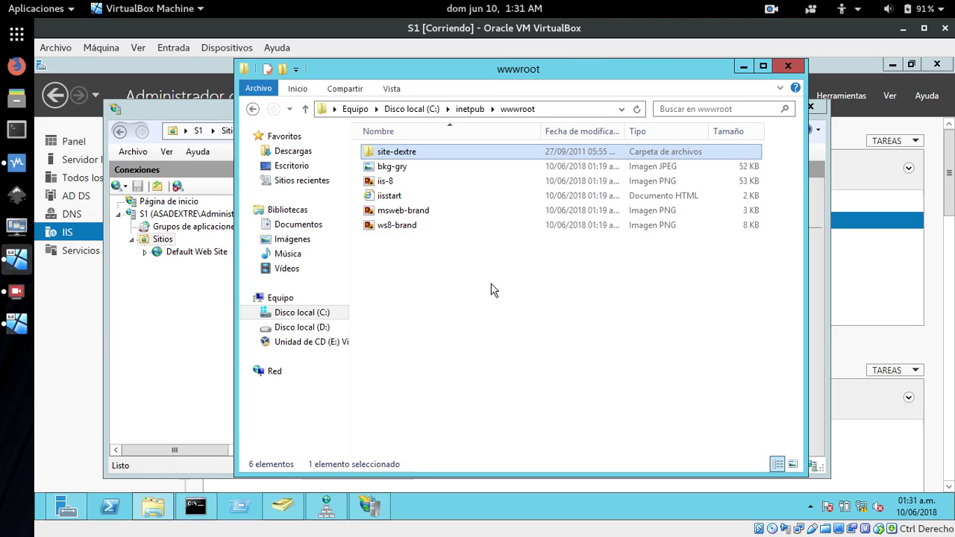
left_click(491, 289)
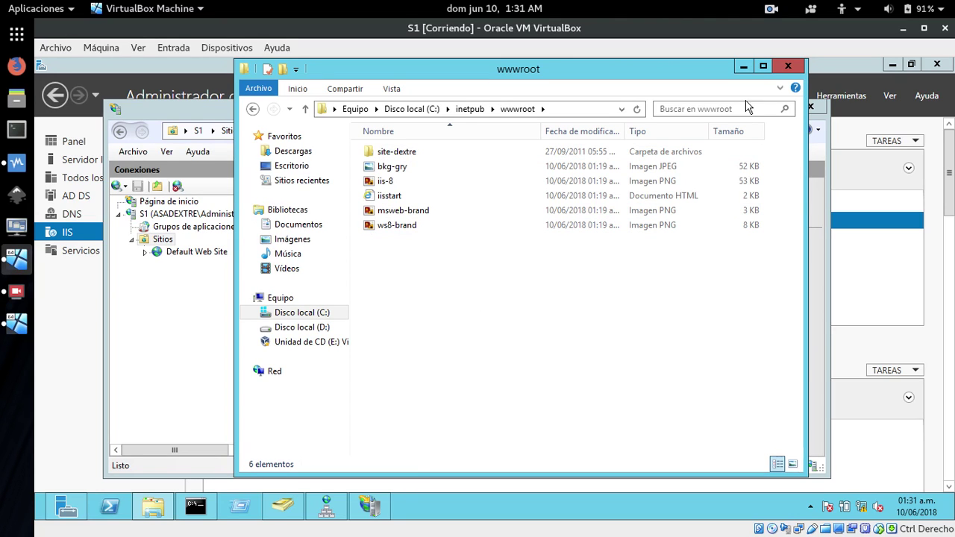
left_click(788, 66)
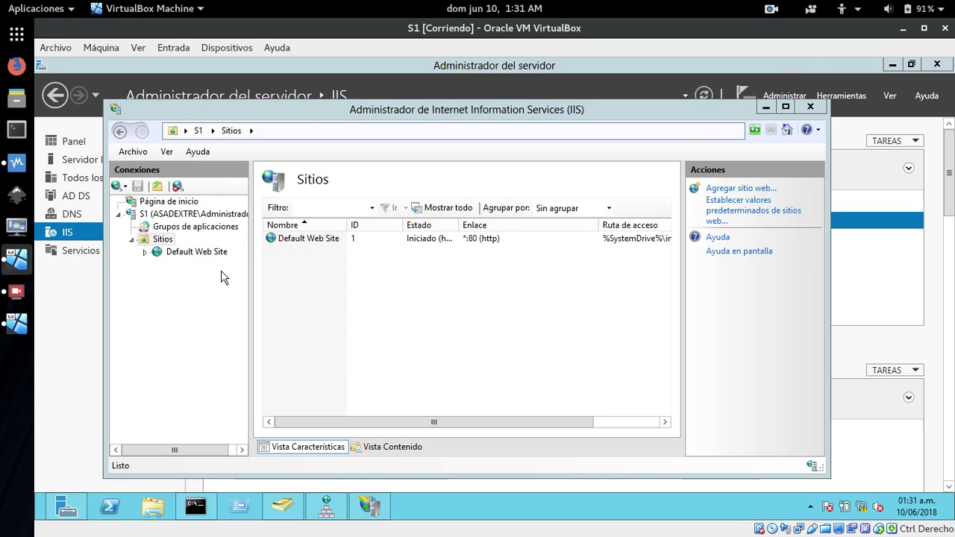
Start a new website named dextre bound to IP 172.29.102.2.
right_click(157, 252)
left_click(136, 290)
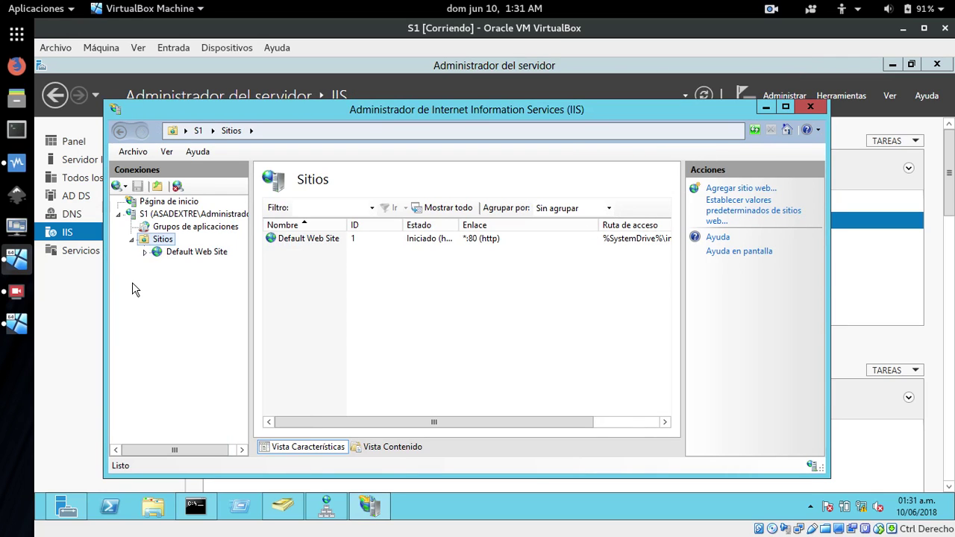
right_click(142, 243)
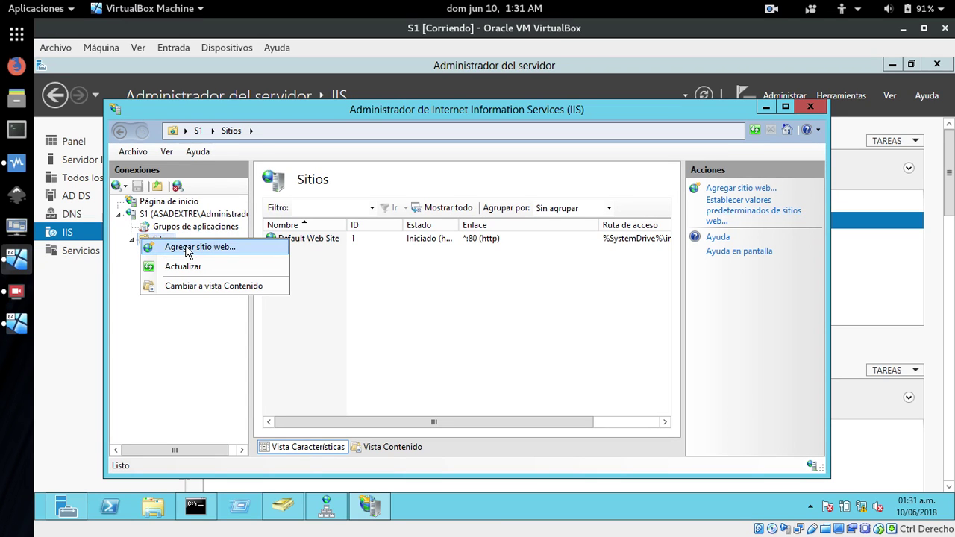
left_click(188, 248)
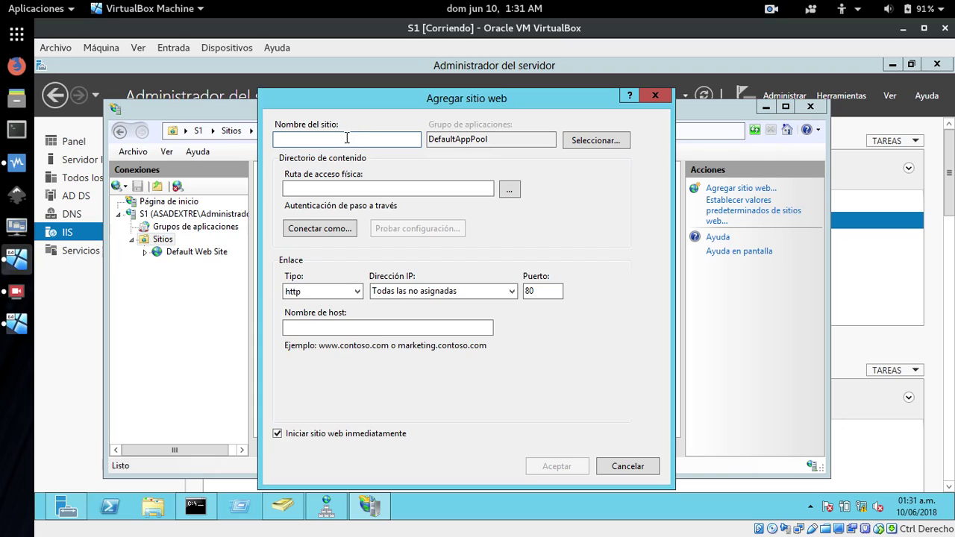
type("dextre")
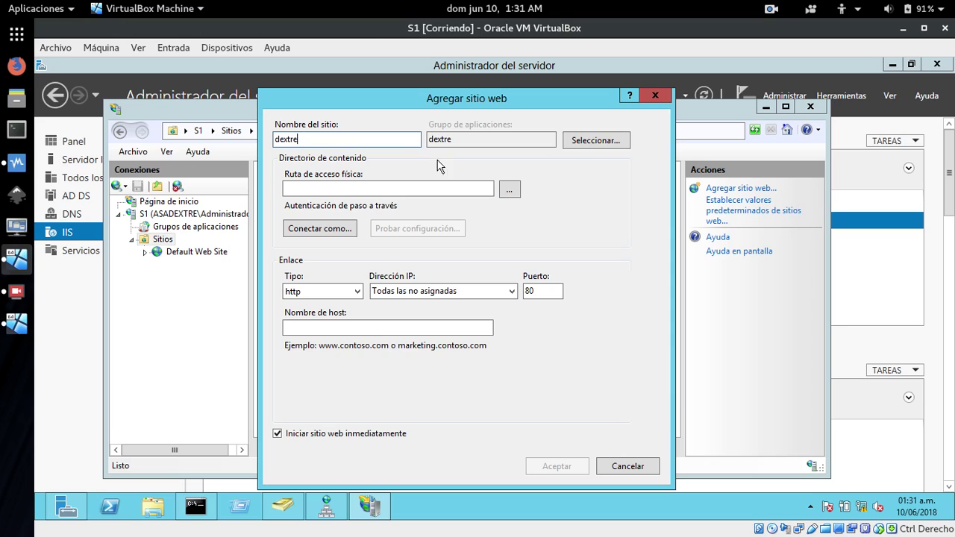
left_click(511, 291)
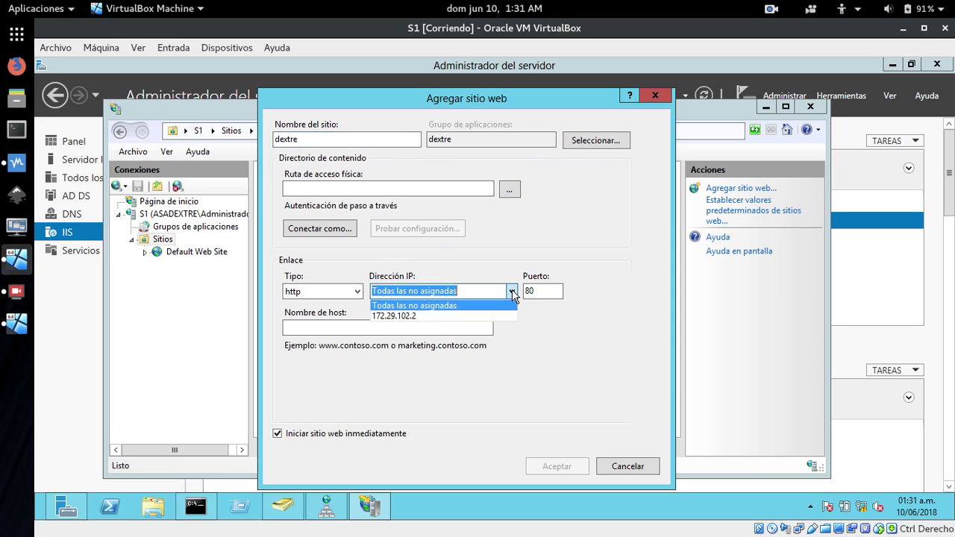
left_click(403, 317)
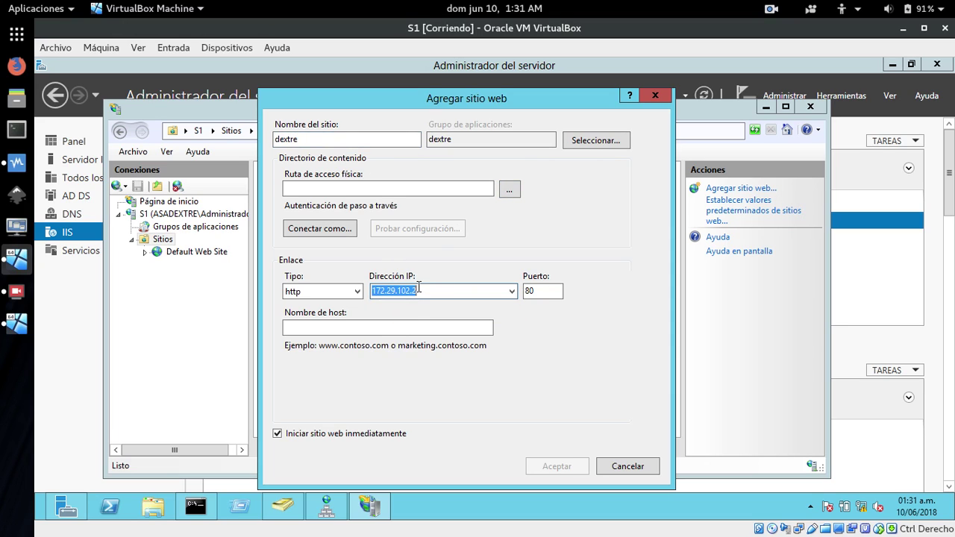
left_click(511, 189)
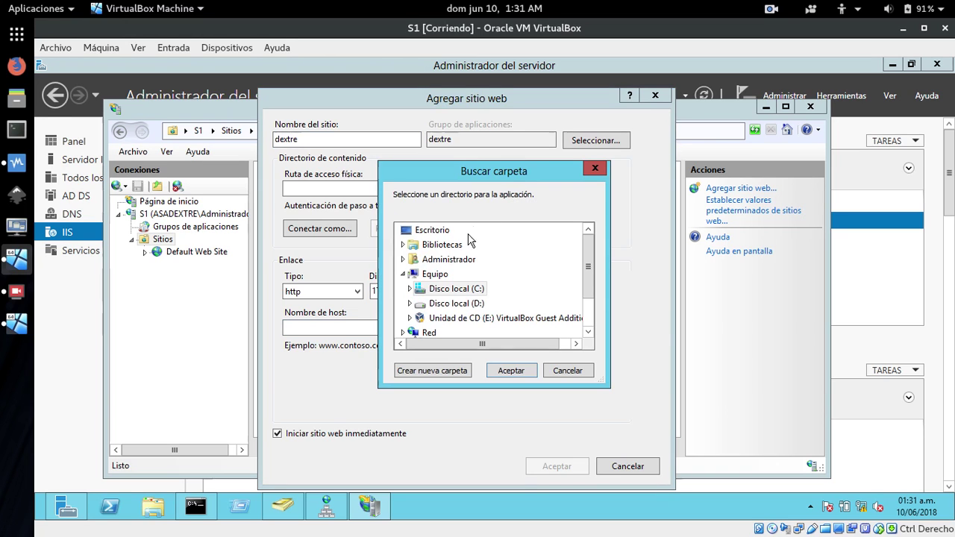
double_click(438, 291)
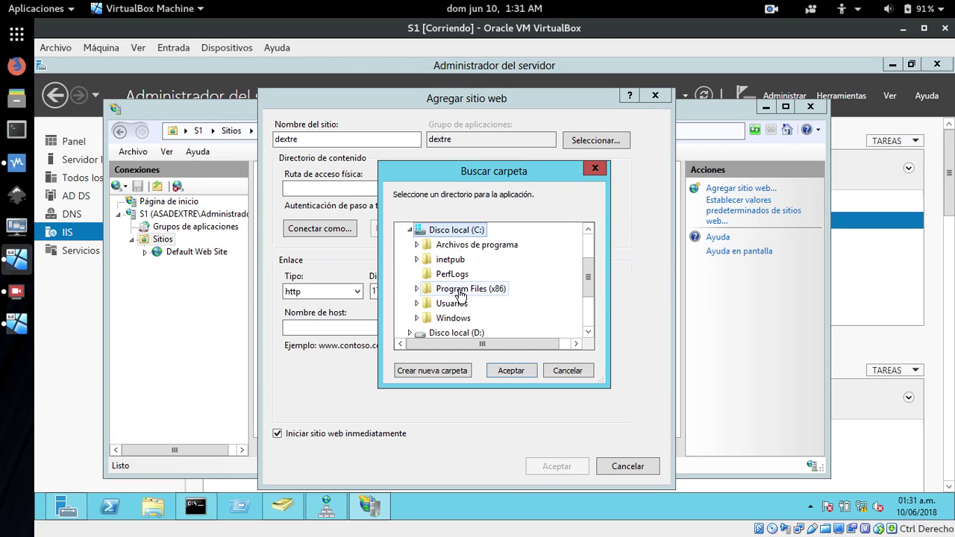
double_click(454, 265)
double_click(451, 319)
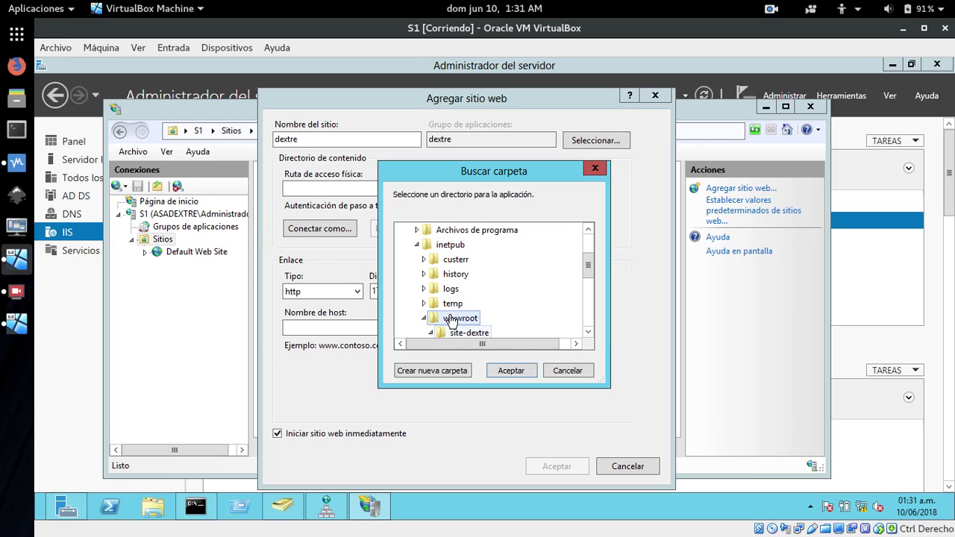
scroll(582, 341, "down", 3)
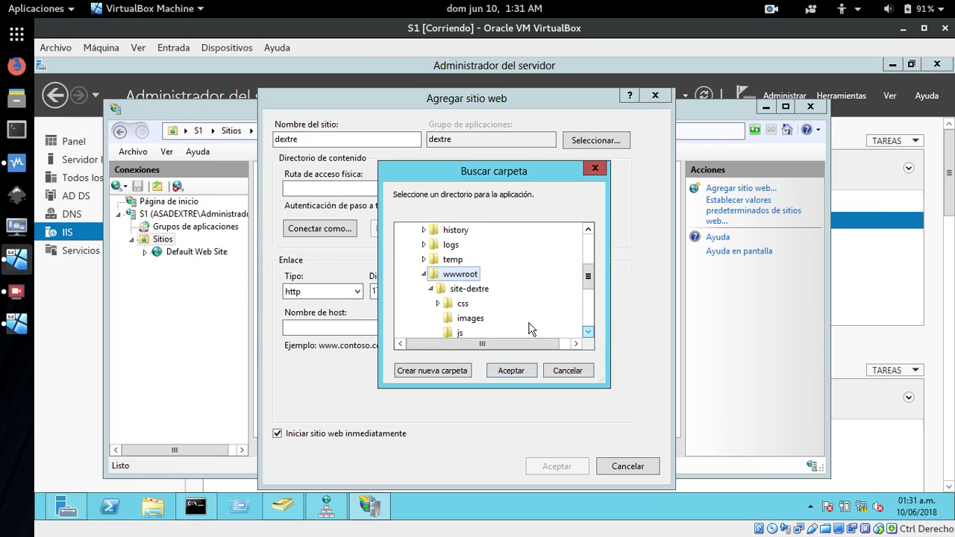
left_click(477, 291)
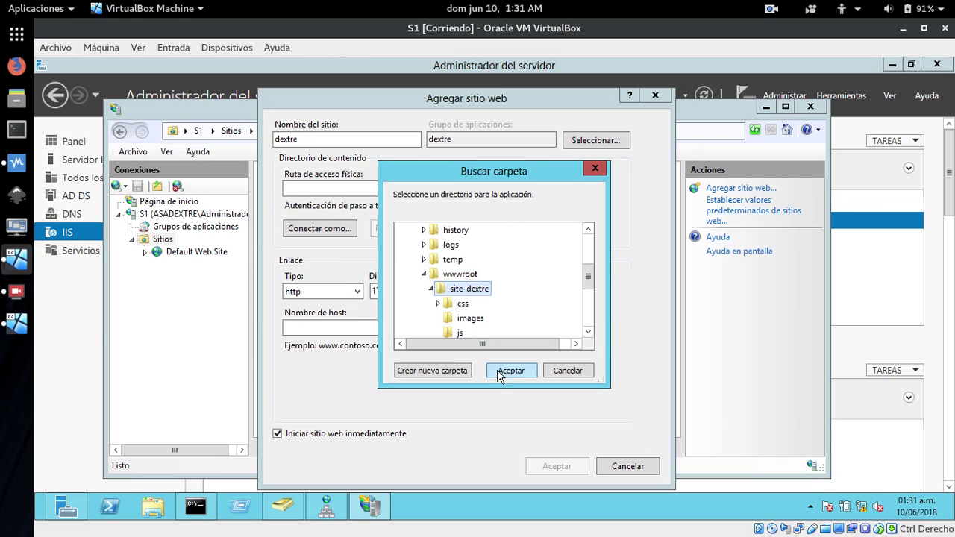
left_click(503, 373)
left_click(370, 327)
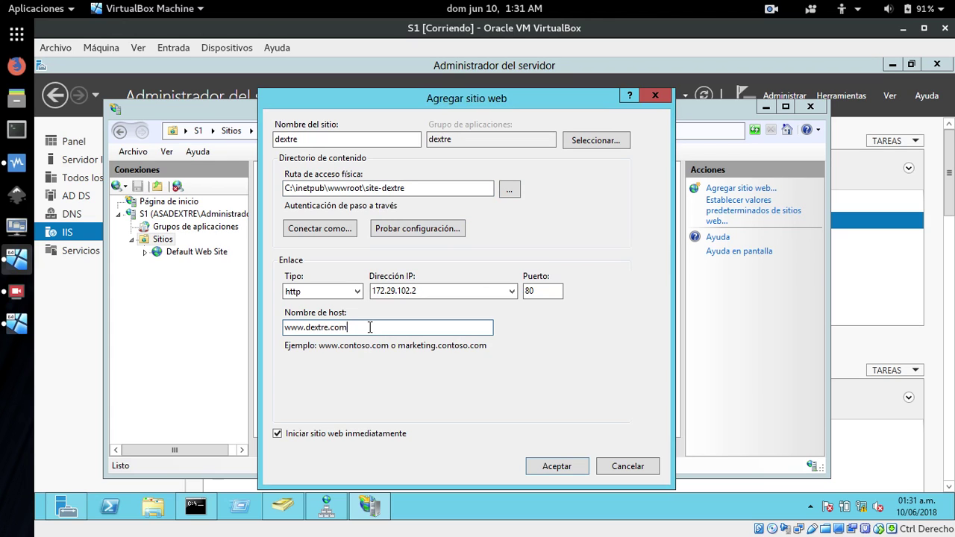
left_click(553, 465)
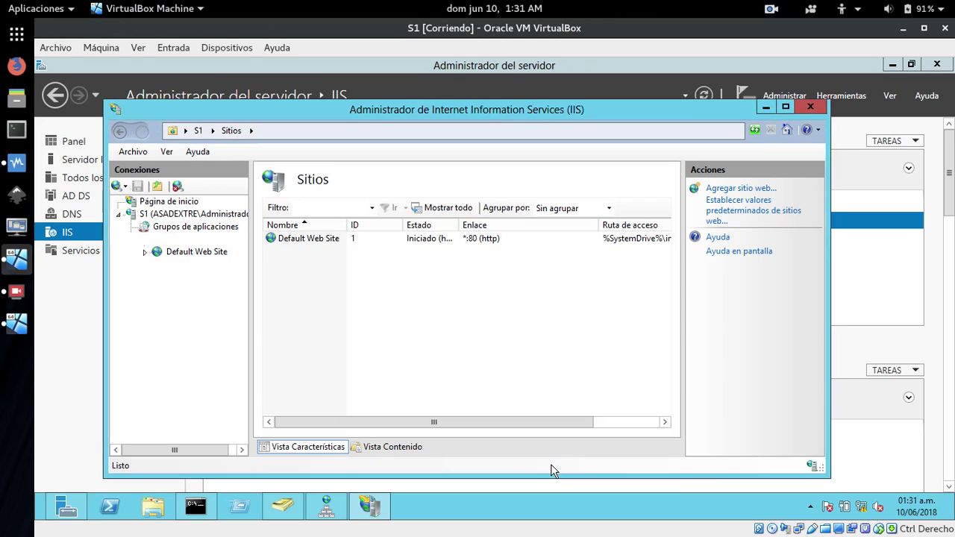
Open dextre's Default Document settings and remove iisstart.htm and index.html.
left_click(176, 264)
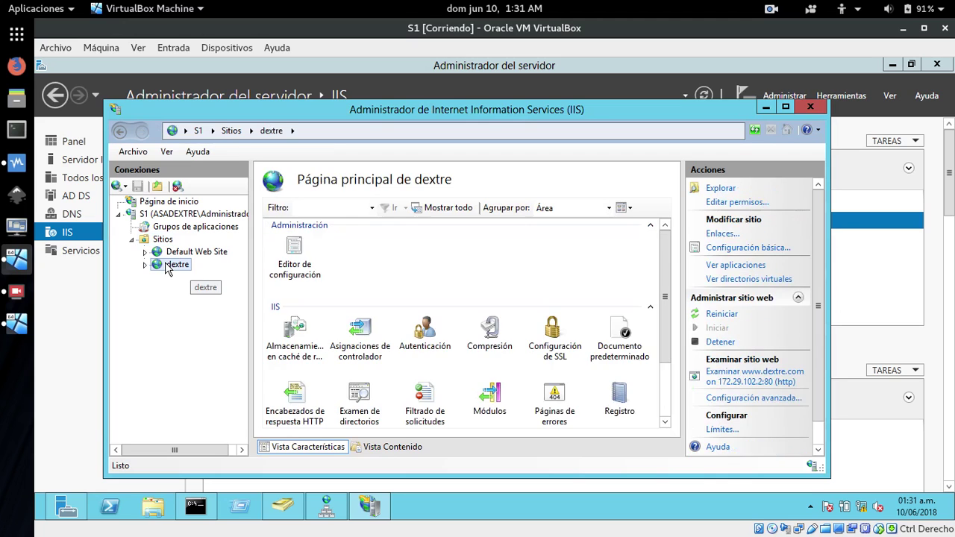
double_click(616, 334)
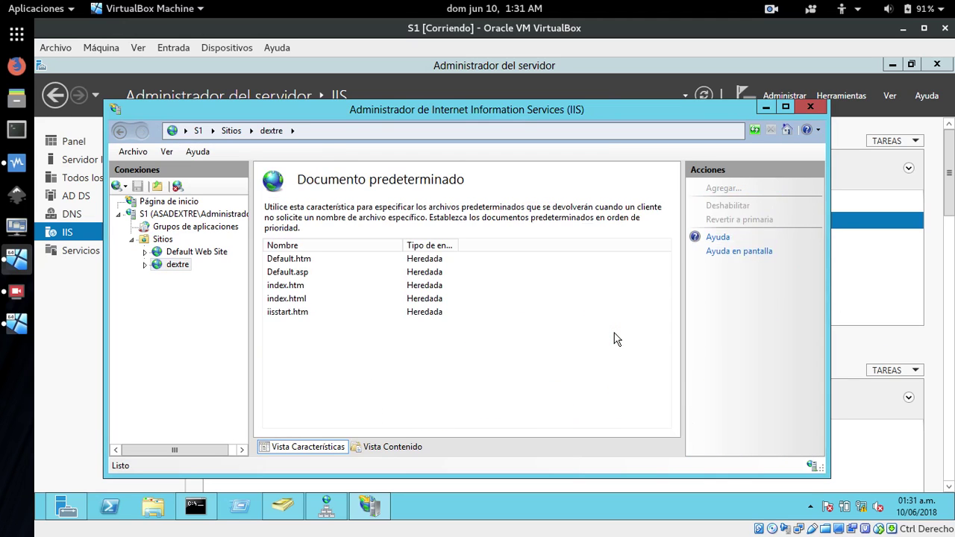
left_click(287, 313)
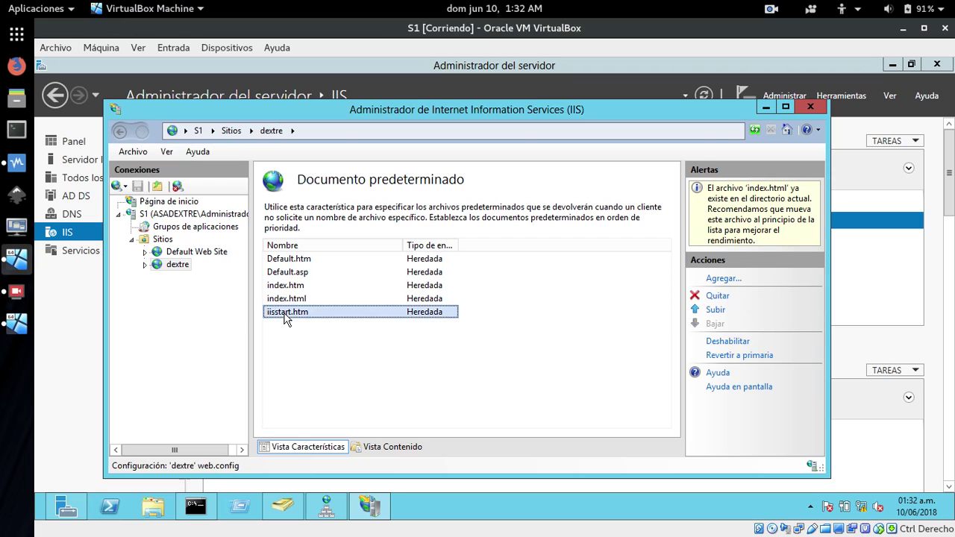
left_click(718, 296)
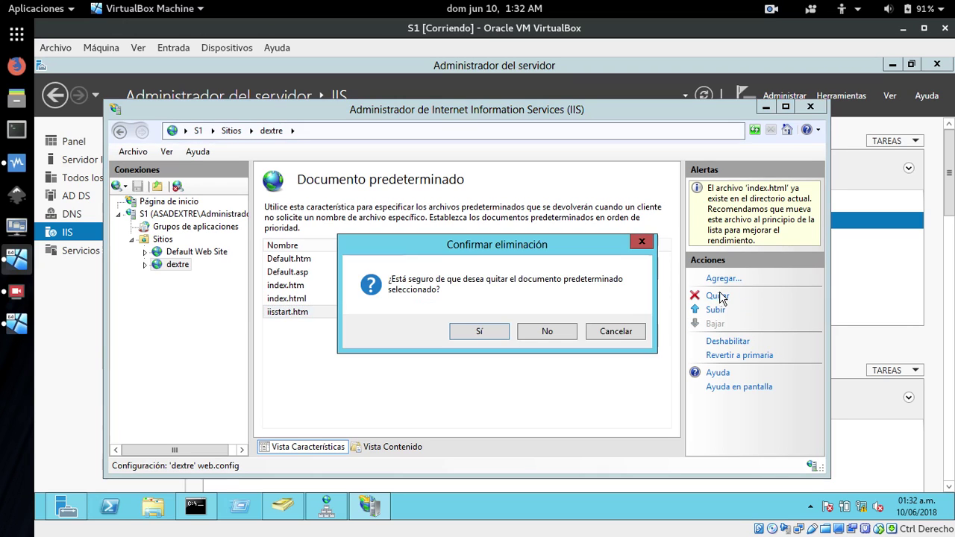
left_click(480, 333)
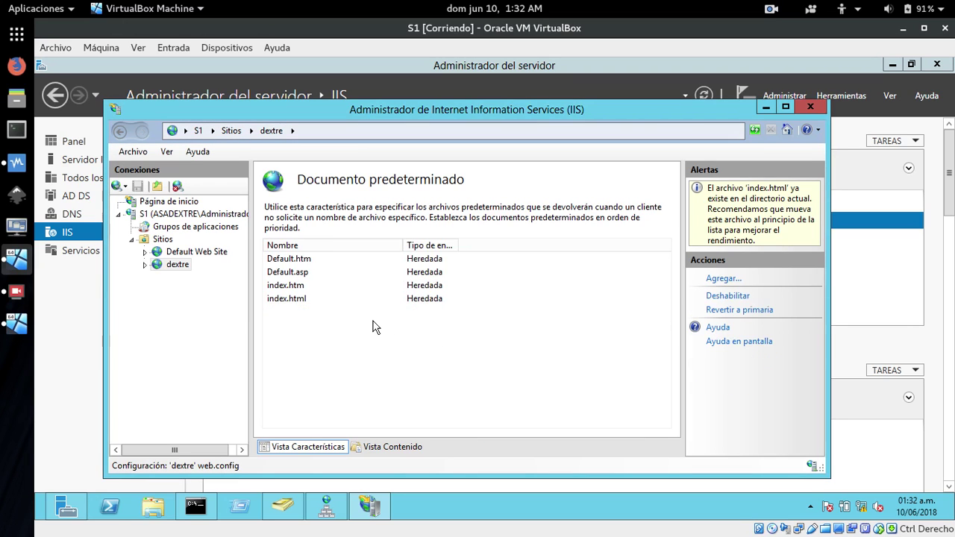
left_click(298, 299)
left_click(717, 297)
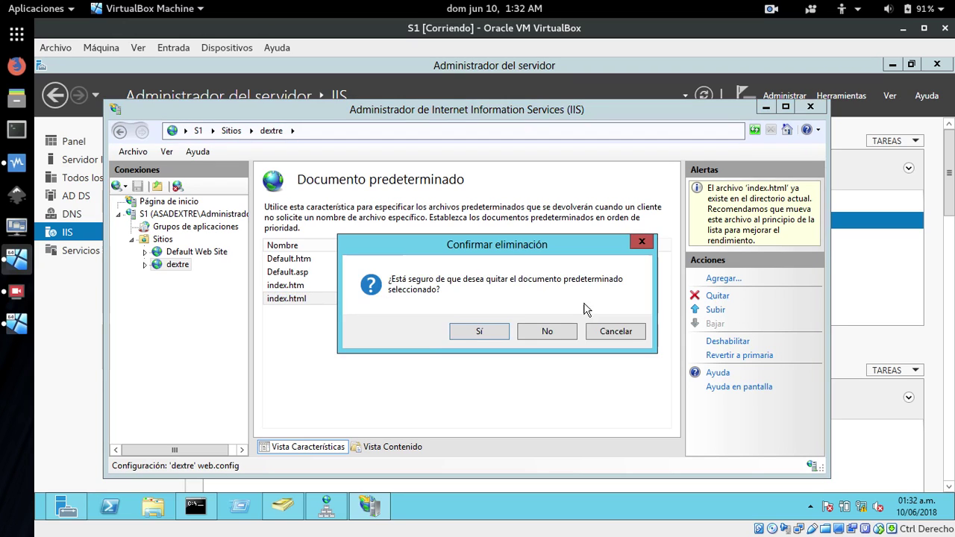
left_click(478, 332)
Remove index.htm, Default.asp and Default.htm, then start adding a new default document.
left_click(286, 288)
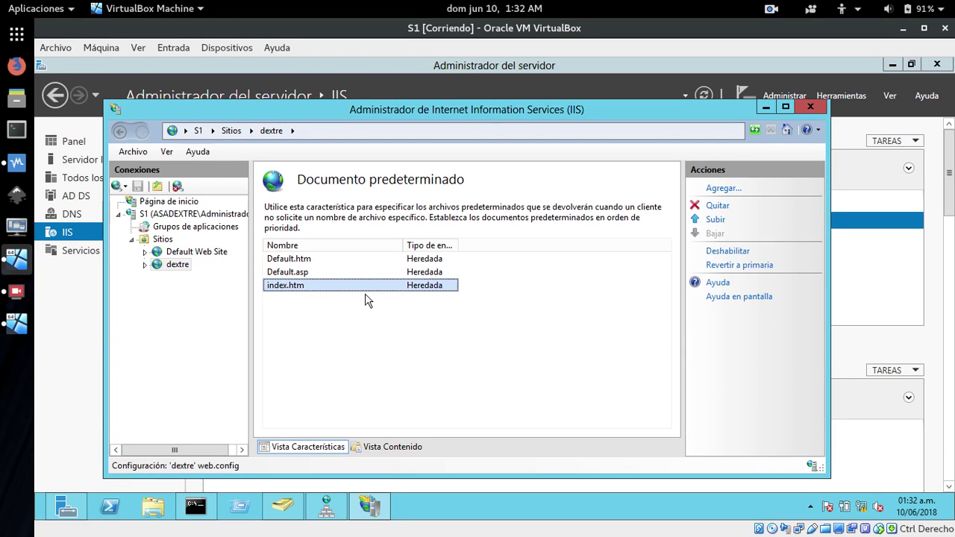
left_click(716, 207)
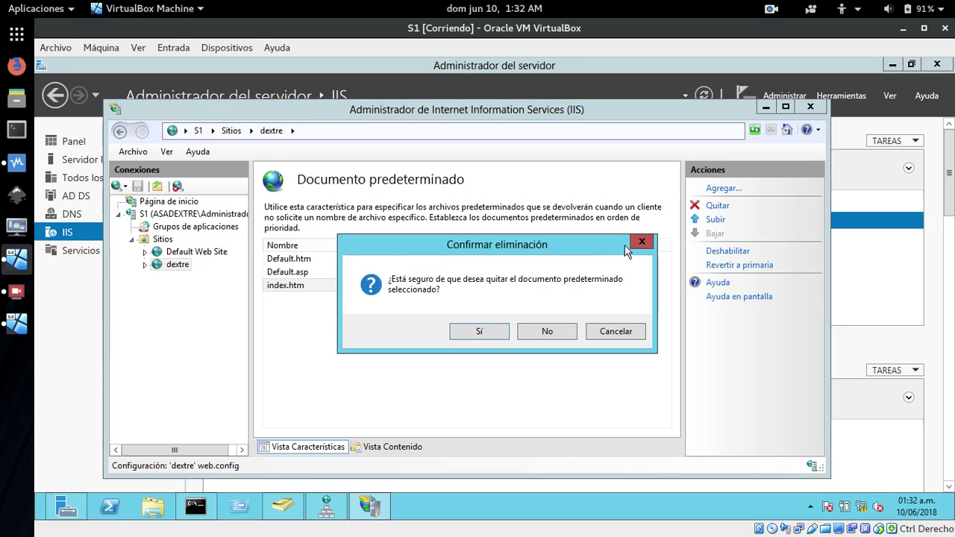
left_click(484, 333)
left_click(302, 274)
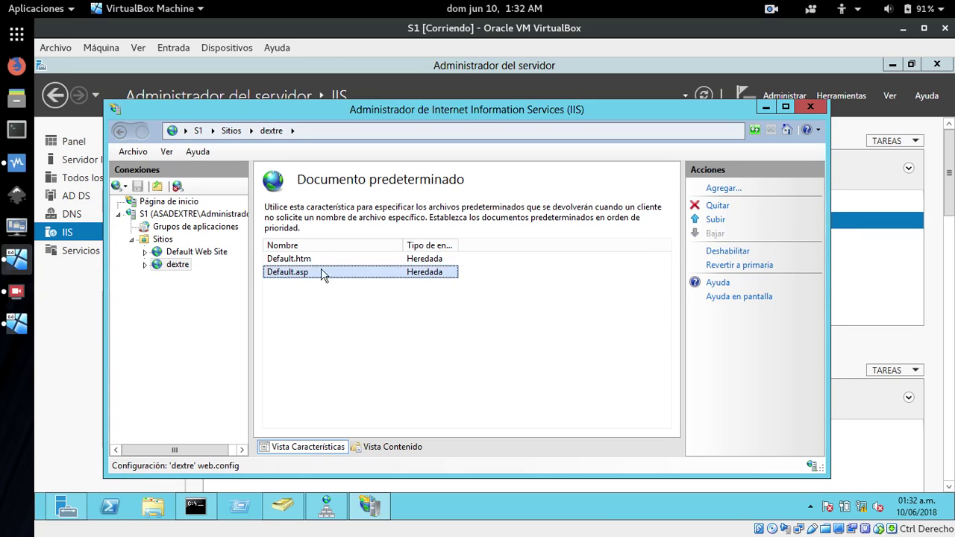
left_click(717, 206)
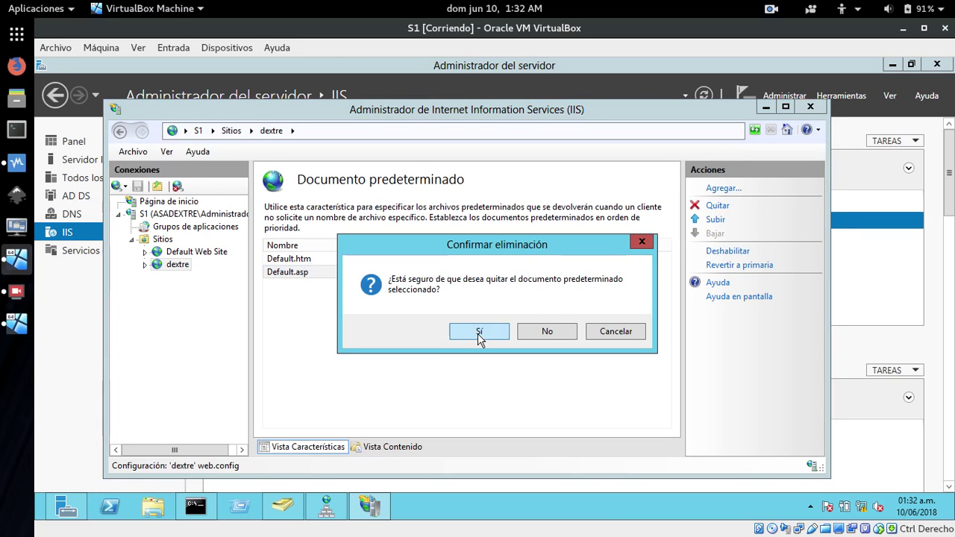
left_click(480, 331)
left_click(387, 258)
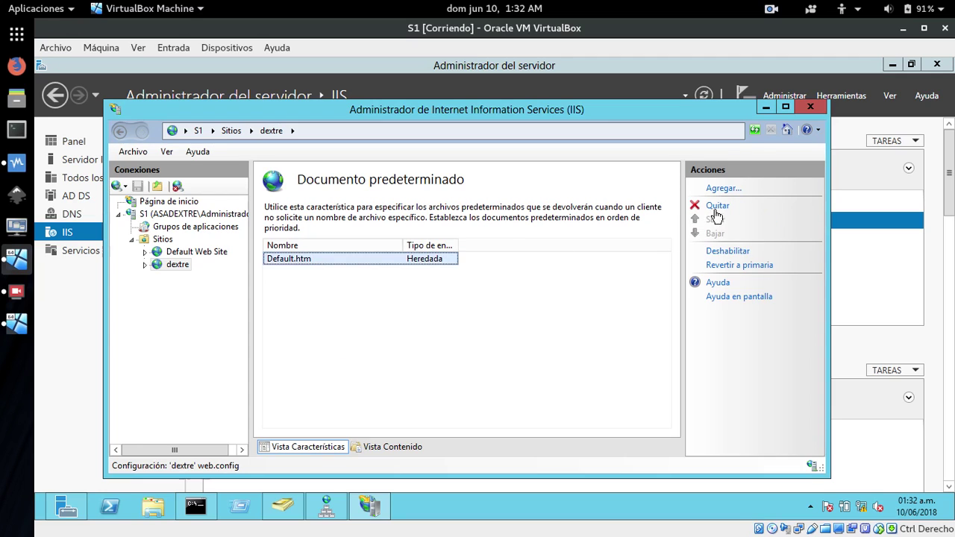
left_click(717, 207)
left_click(479, 331)
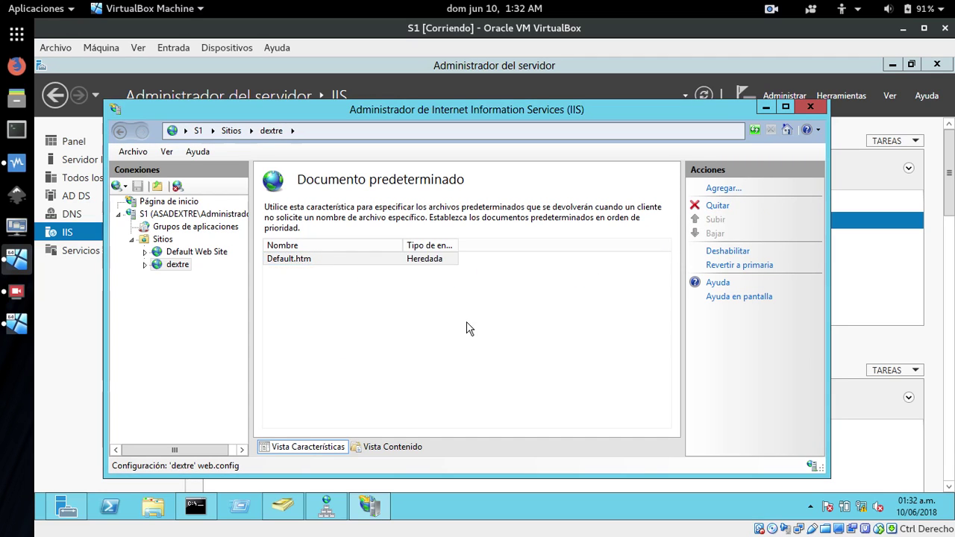
left_click(718, 189)
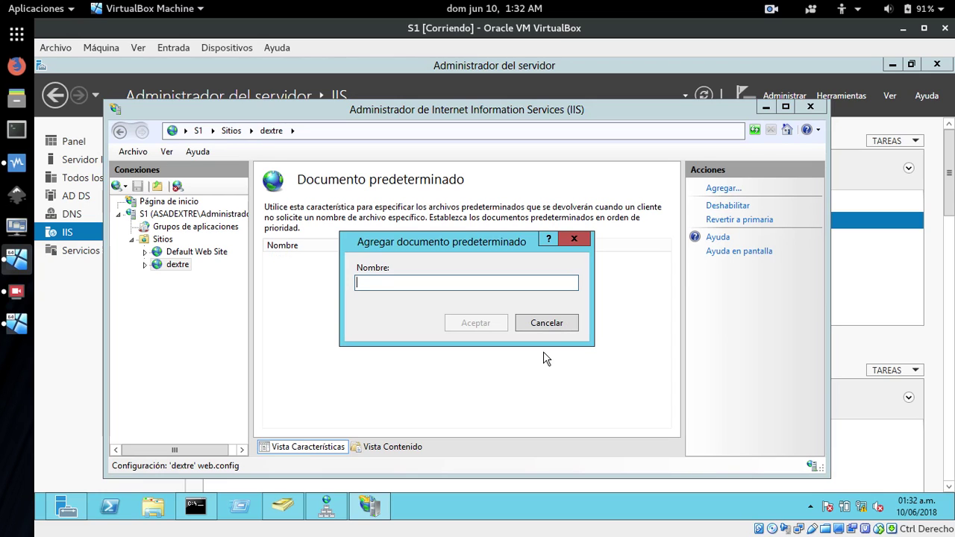
left_click(153, 510)
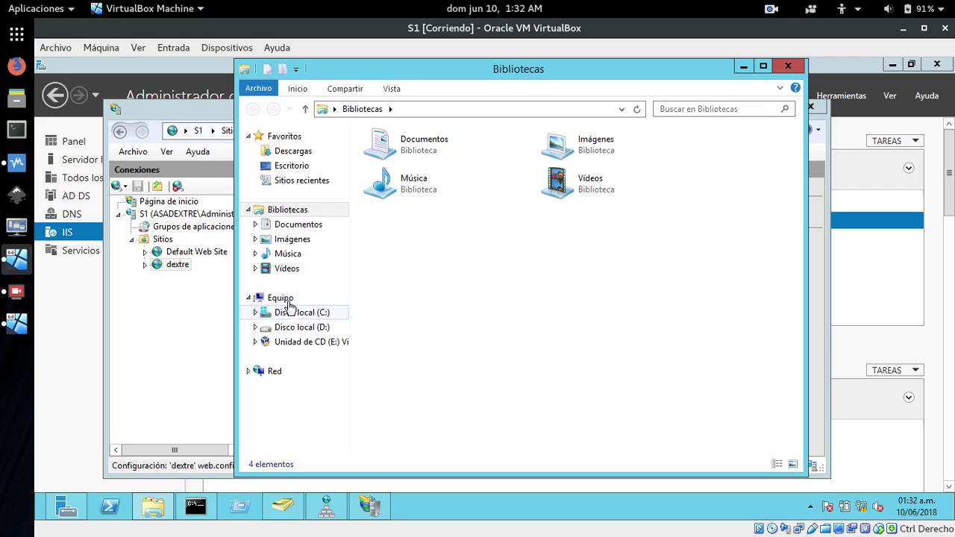
left_click(280, 312)
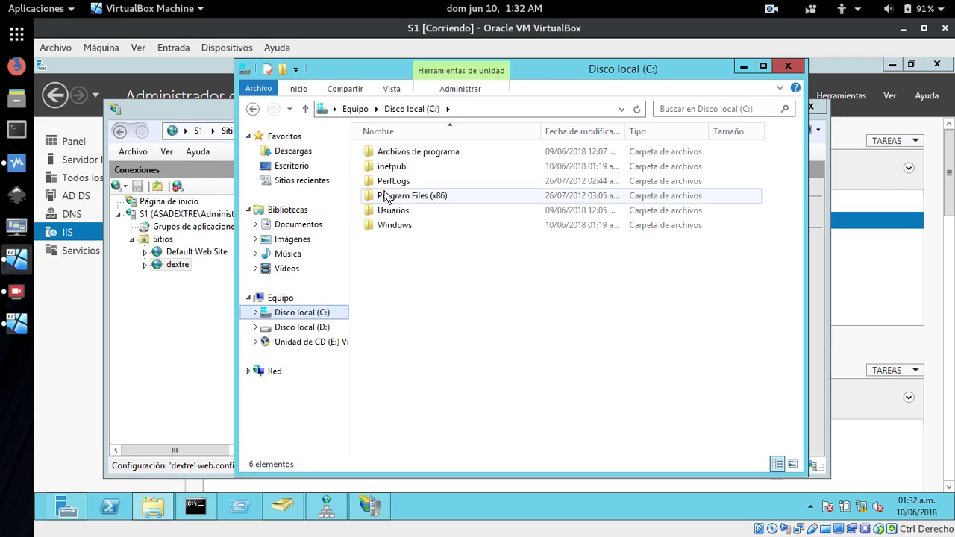
double_click(389, 167)
left_click(388, 212)
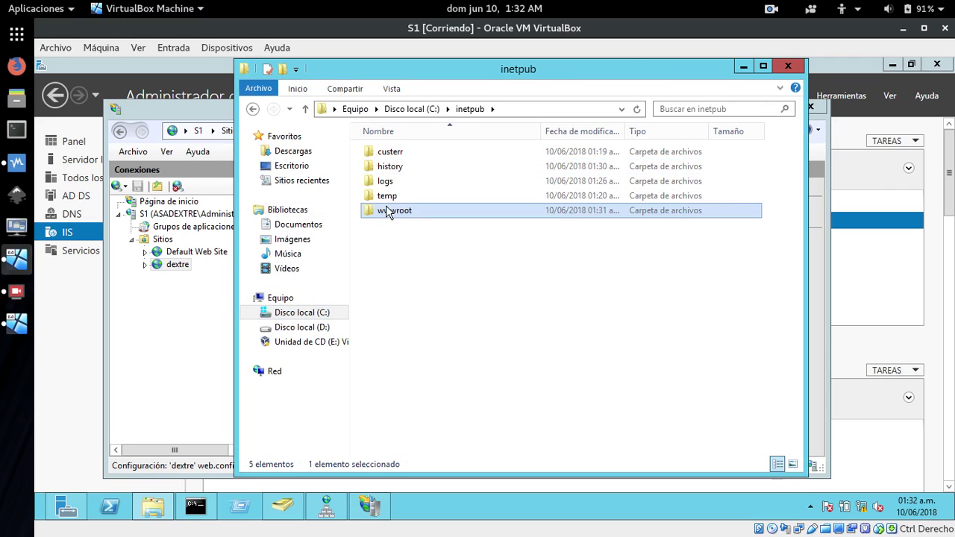
double_click(387, 212)
left_click(388, 212)
double_click(380, 155)
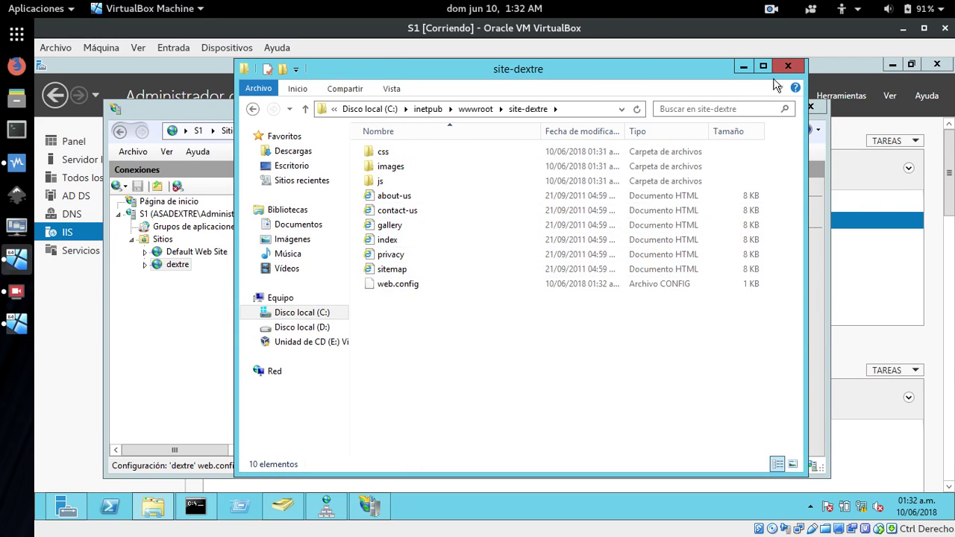
left_click(741, 69)
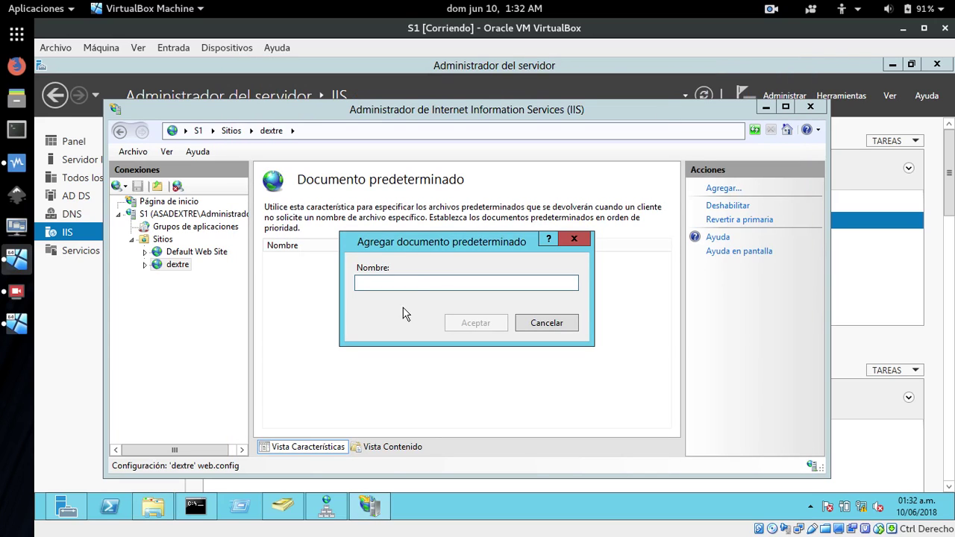
Add index.html as dextre's default document, reselect the dextre site, and return to Server Manager.
type("index.html")
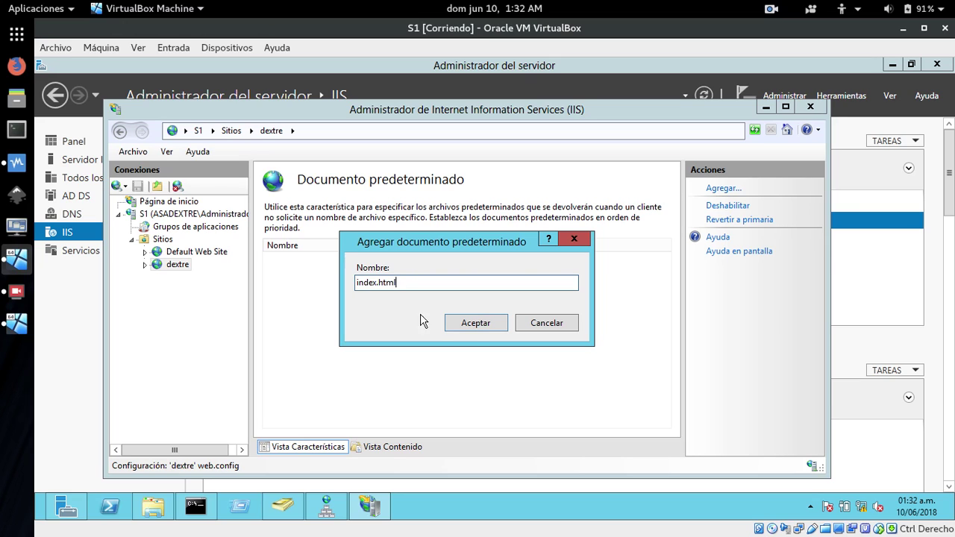
left_click(471, 328)
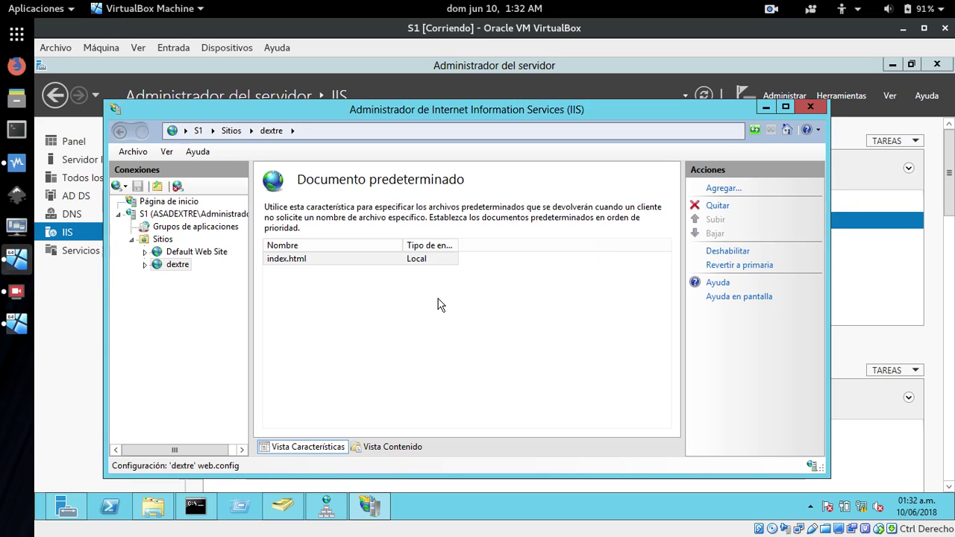
left_click(149, 241)
left_click(163, 267)
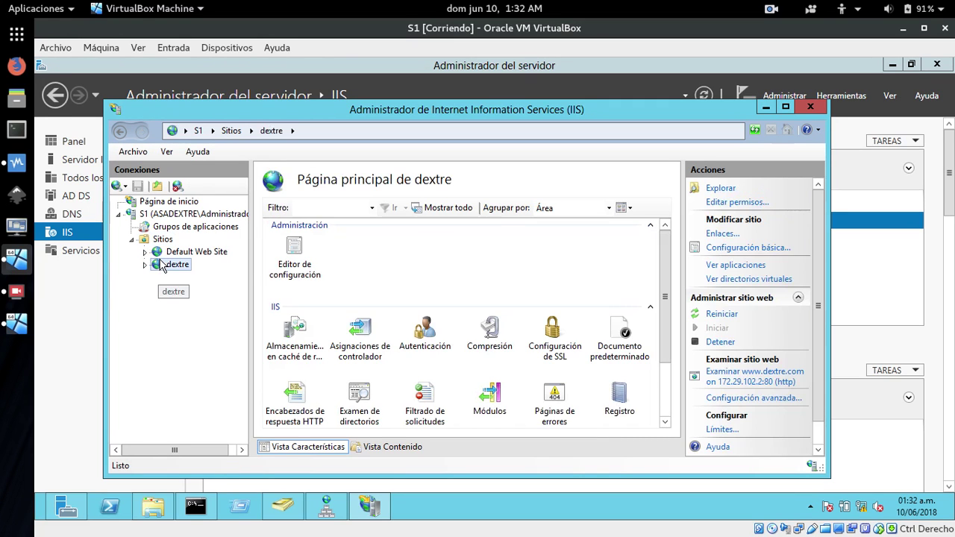
left_click_drag(667, 309, 670, 268)
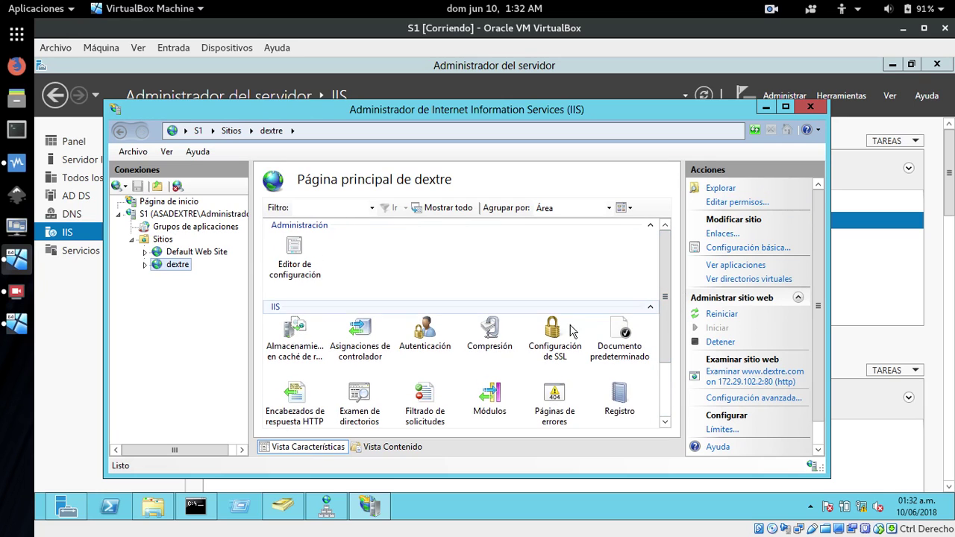
left_click(63, 440)
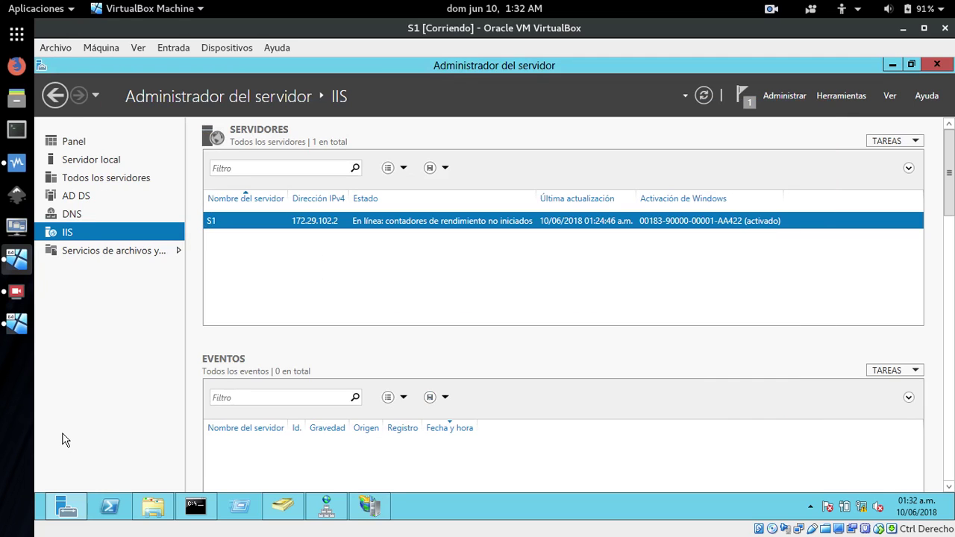
Launch Windows Firewall with Advanced Security and set the domain profile firewall to Inactivo.
key("super")
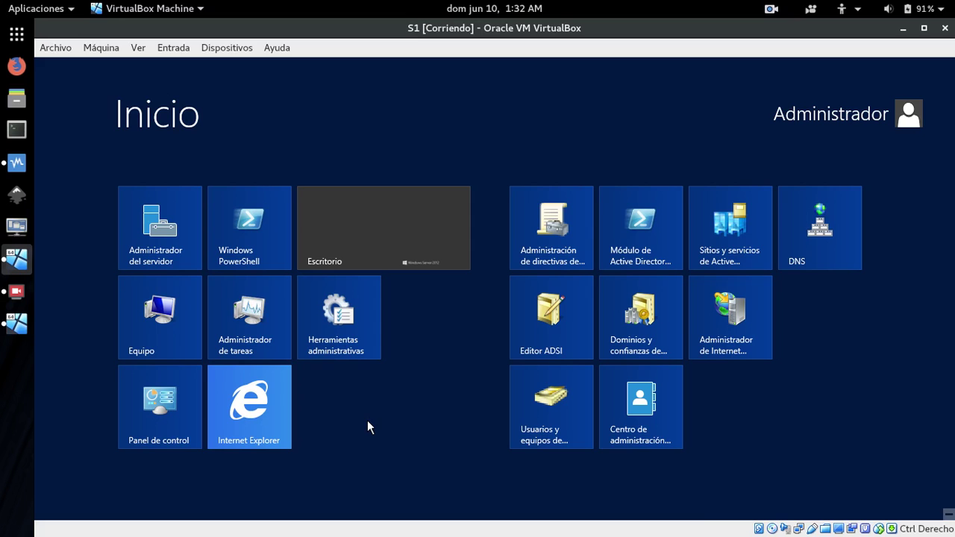
type("fire")
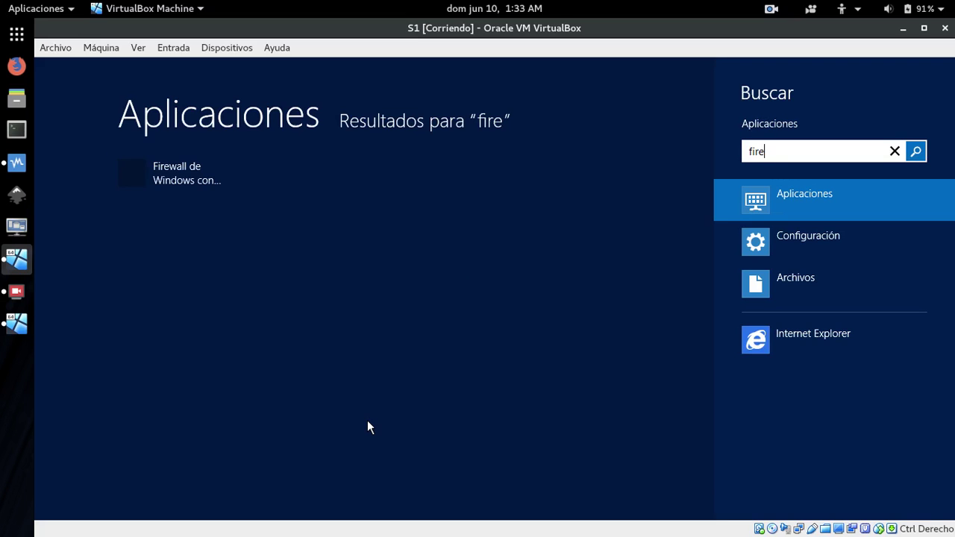
left_click(184, 179)
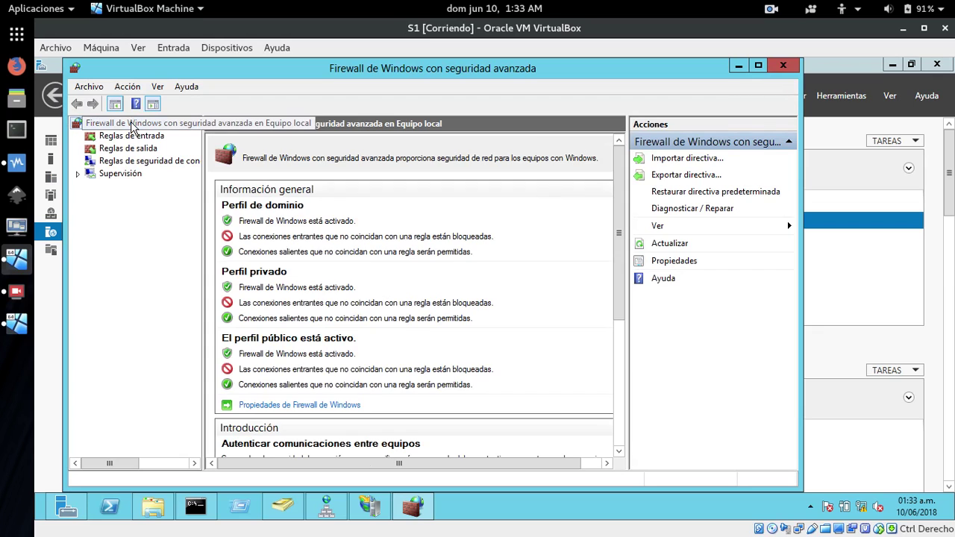
right_click(131, 127)
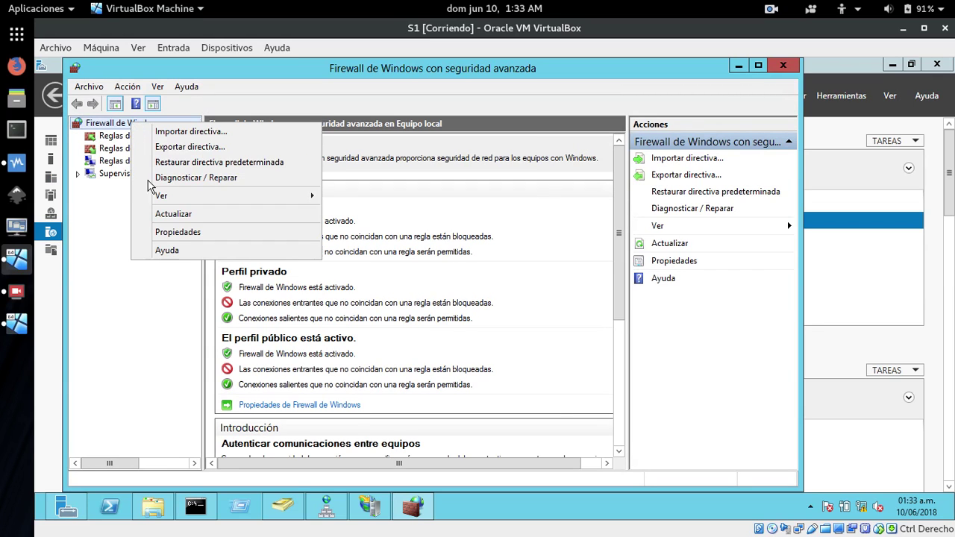
left_click(172, 232)
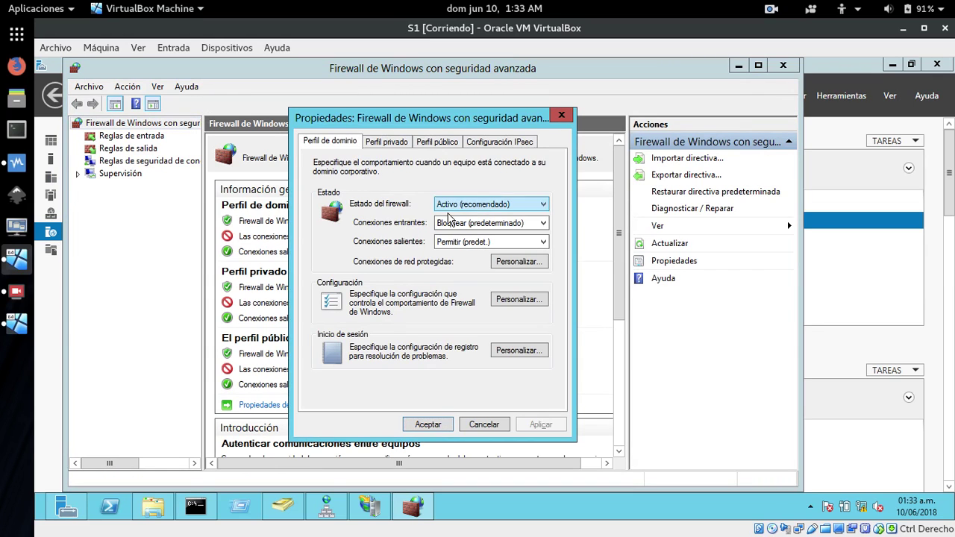
left_click(464, 207)
left_click(448, 226)
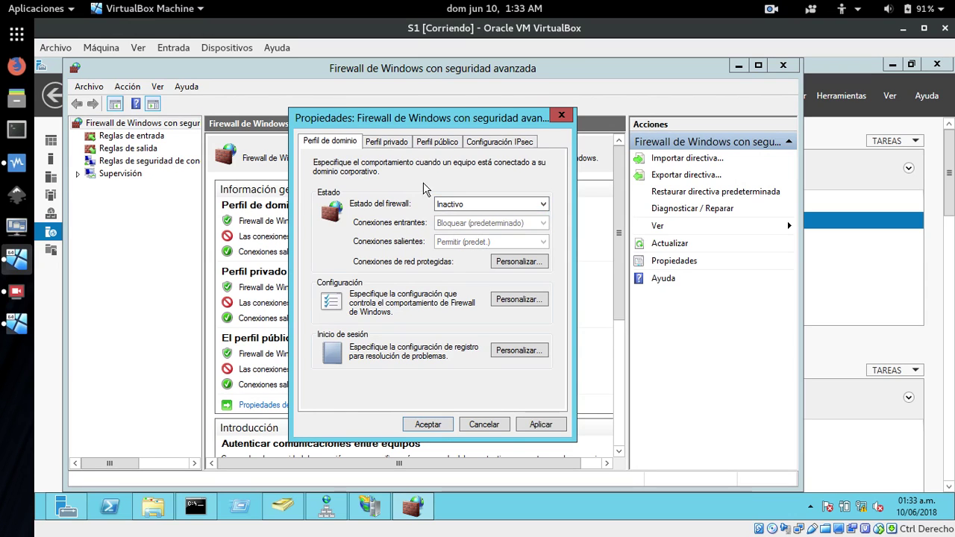
Set the private and public profile firewalls to Inactivo, apply, and close the console.
left_click(387, 142)
left_click(448, 205)
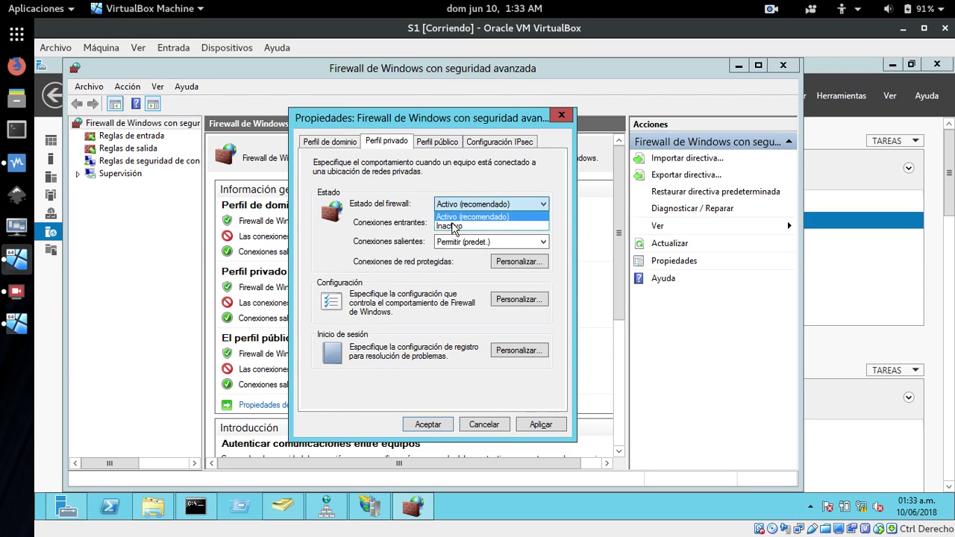
left_click(452, 227)
left_click(437, 142)
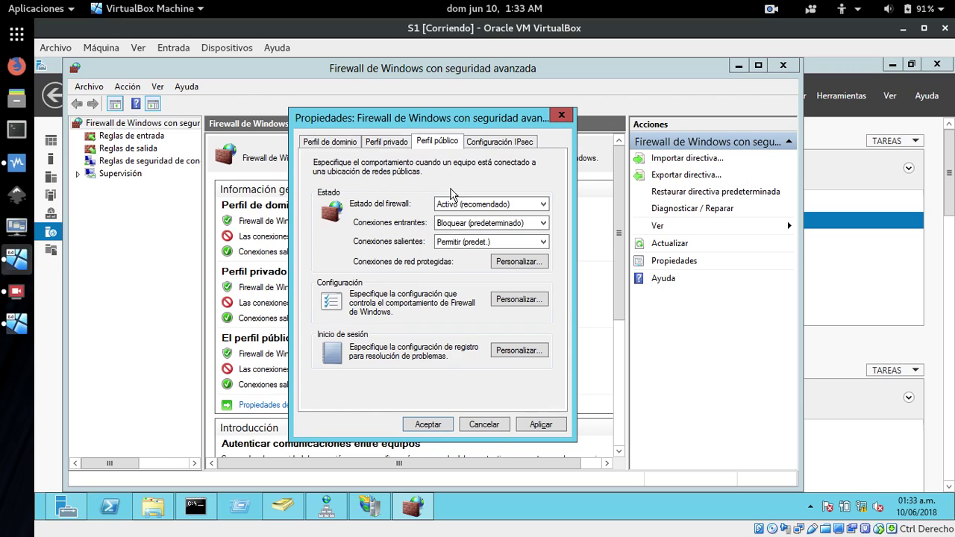
left_click(452, 208)
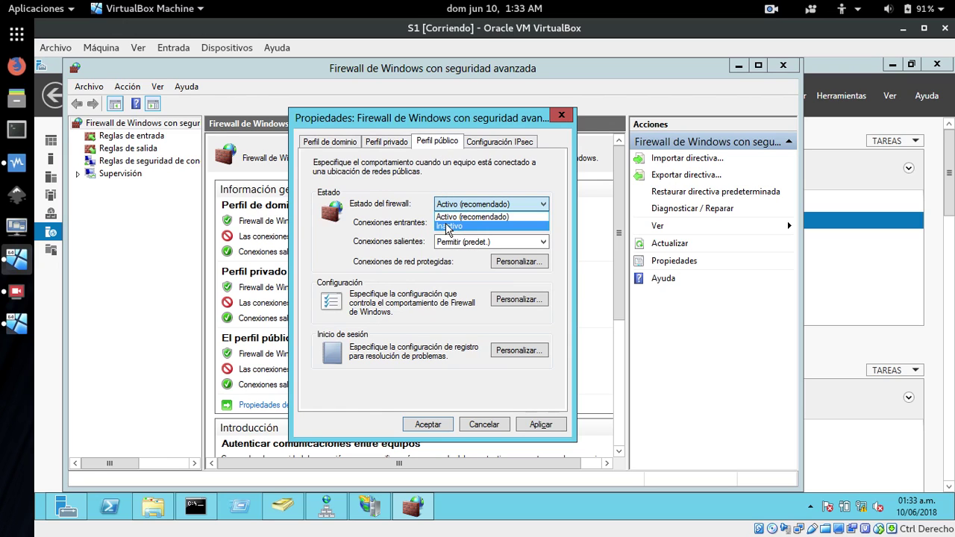
left_click(448, 227)
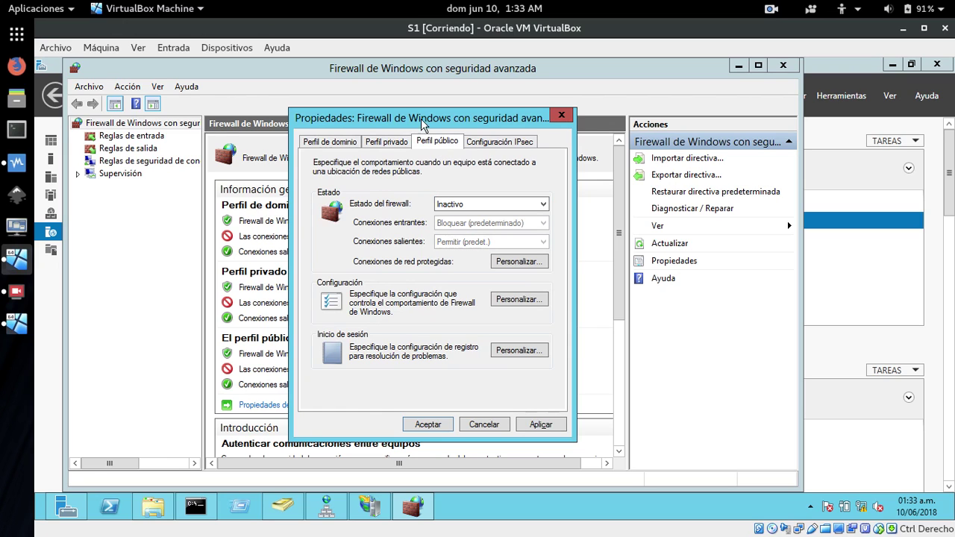
left_click(537, 424)
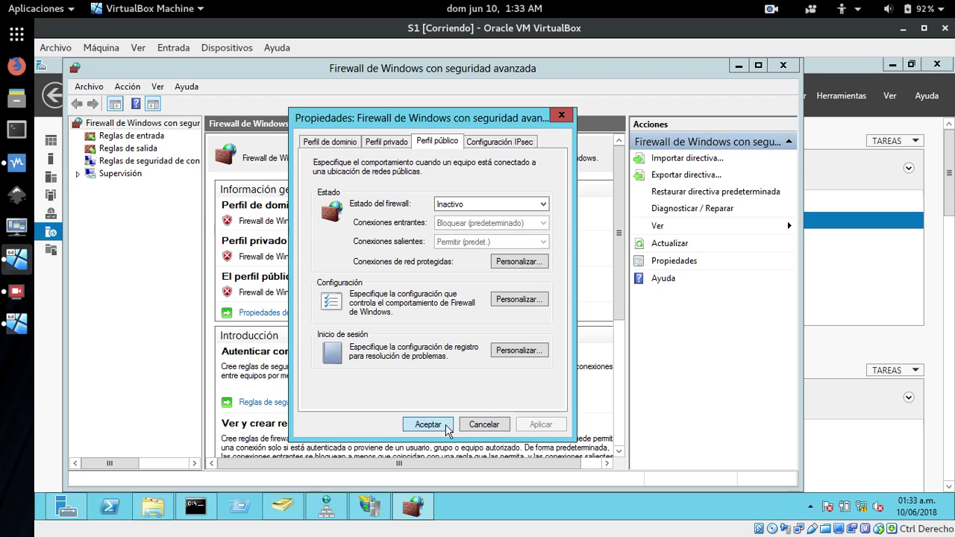
left_click(445, 425)
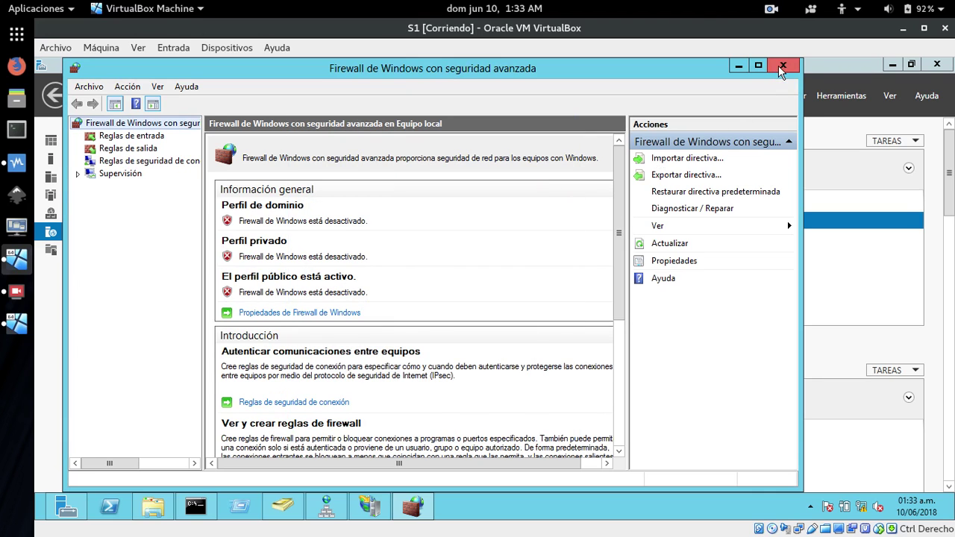
left_click(782, 66)
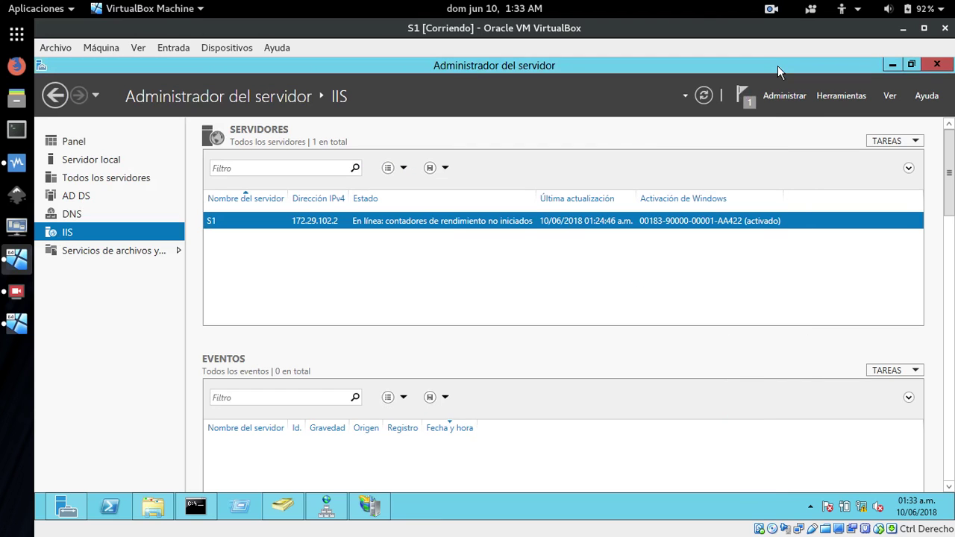
left_click(891, 67)
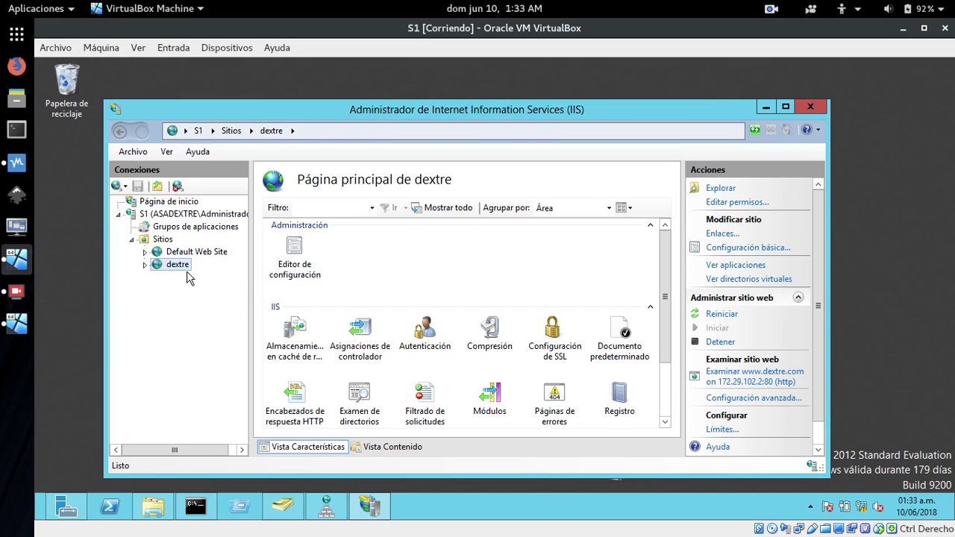
left_click(743, 382)
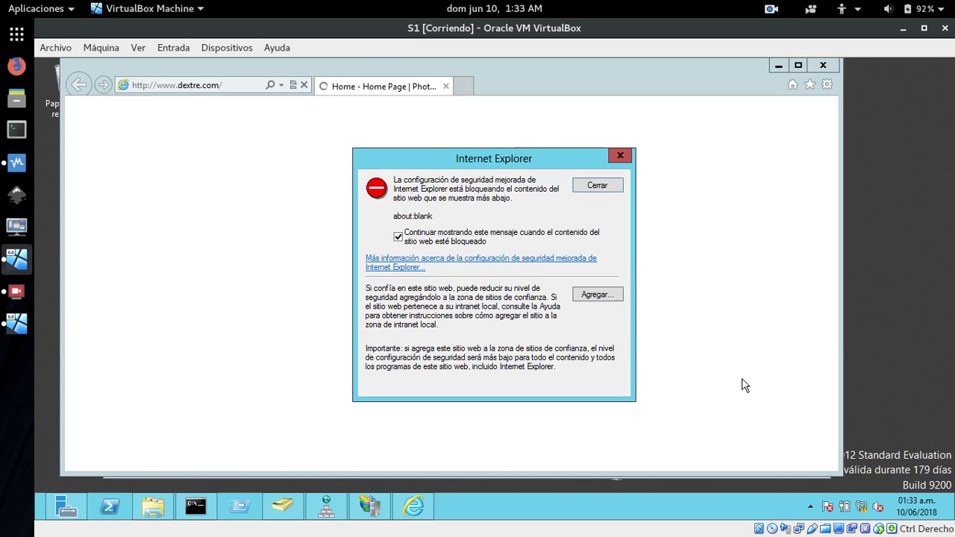
left_click(597, 297)
left_click(592, 264)
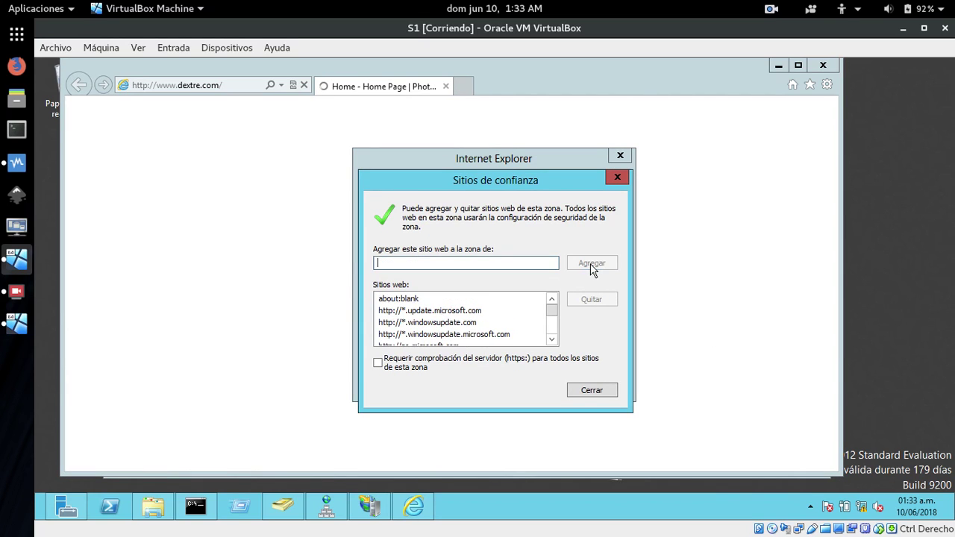
left_click(587, 391)
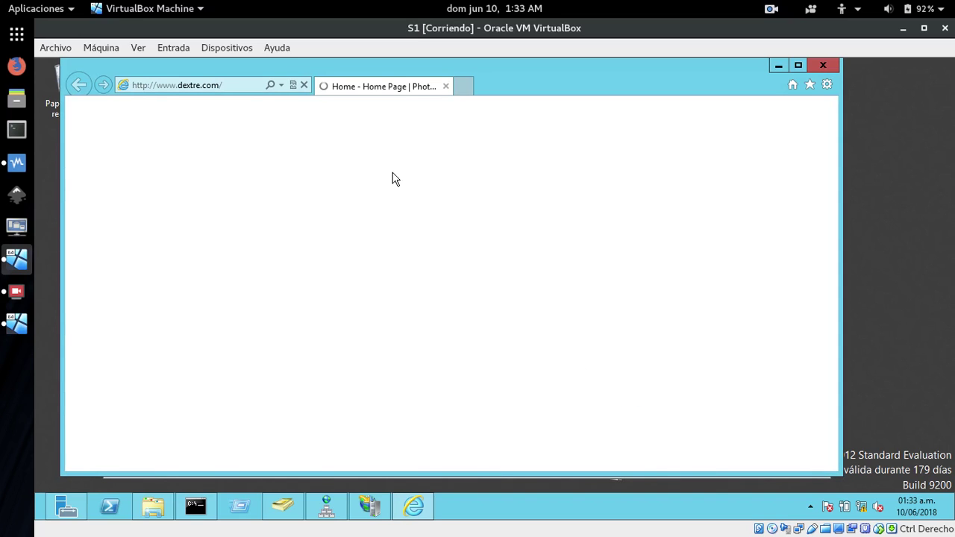
left_click(199, 87)
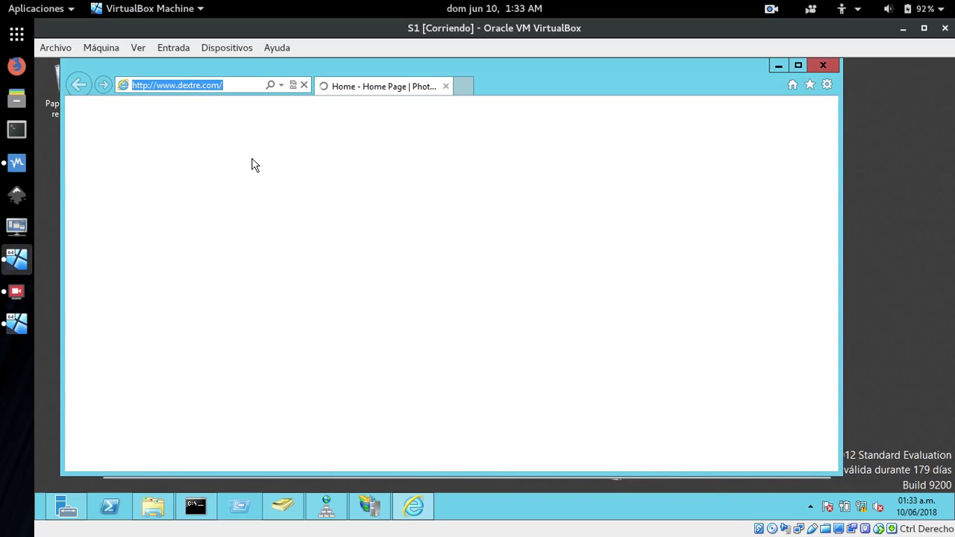
key("Return")
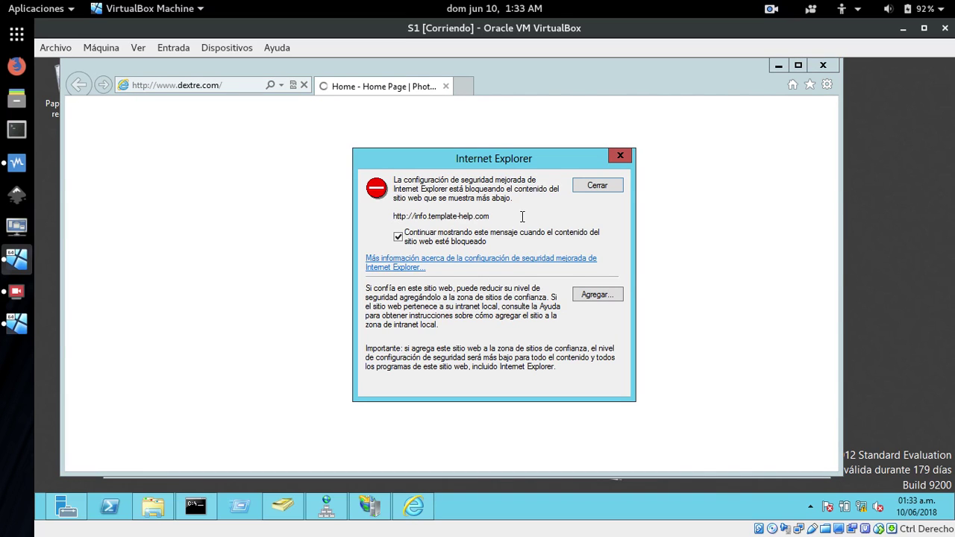
left_click(598, 297)
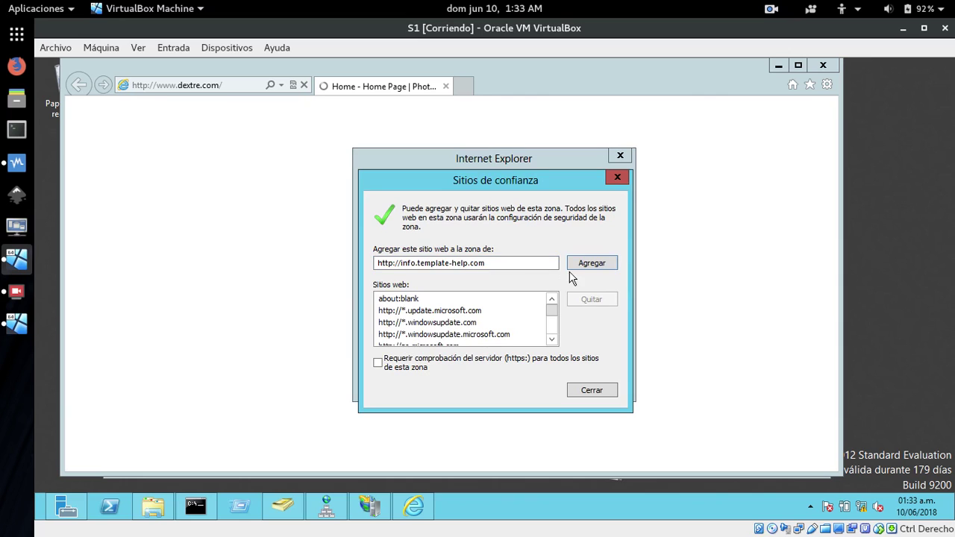
left_click(590, 265)
left_click(591, 390)
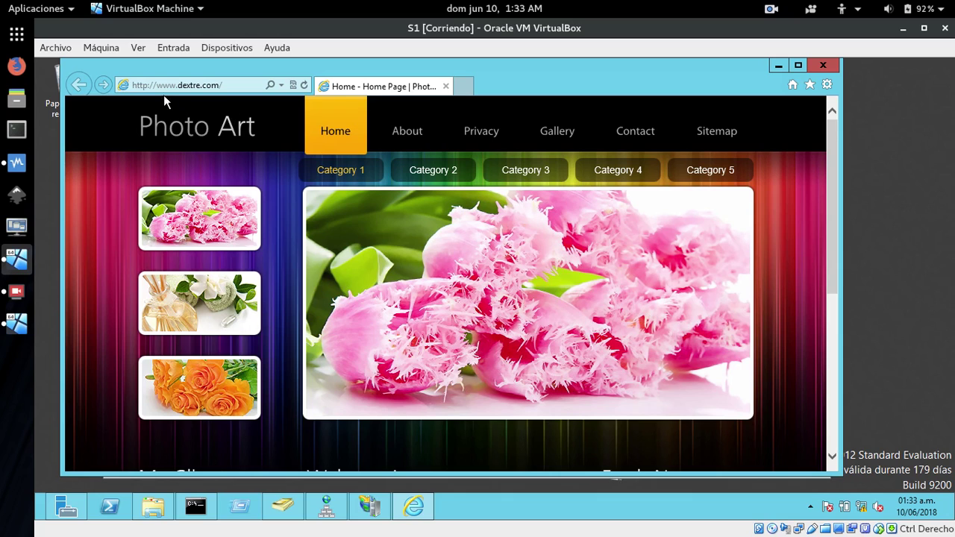
On the About page, view the spa, orange roses and pink flowers thumbnails as main image.
left_click(403, 133)
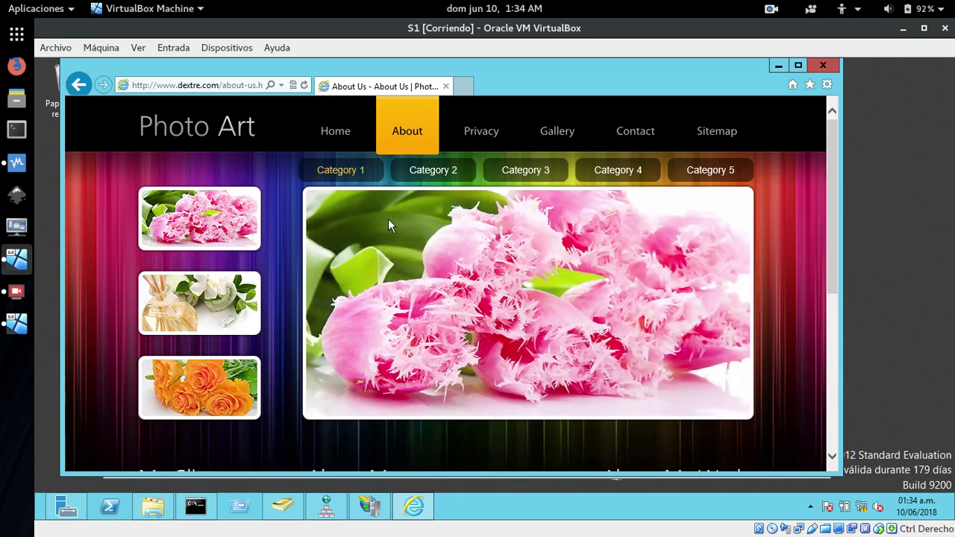
left_click(227, 306)
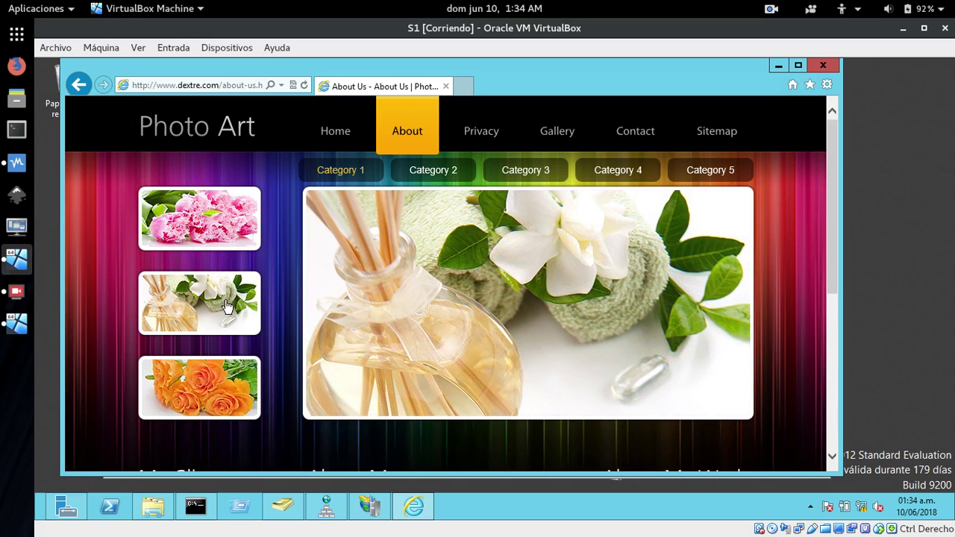
left_click(198, 389)
left_click(190, 210)
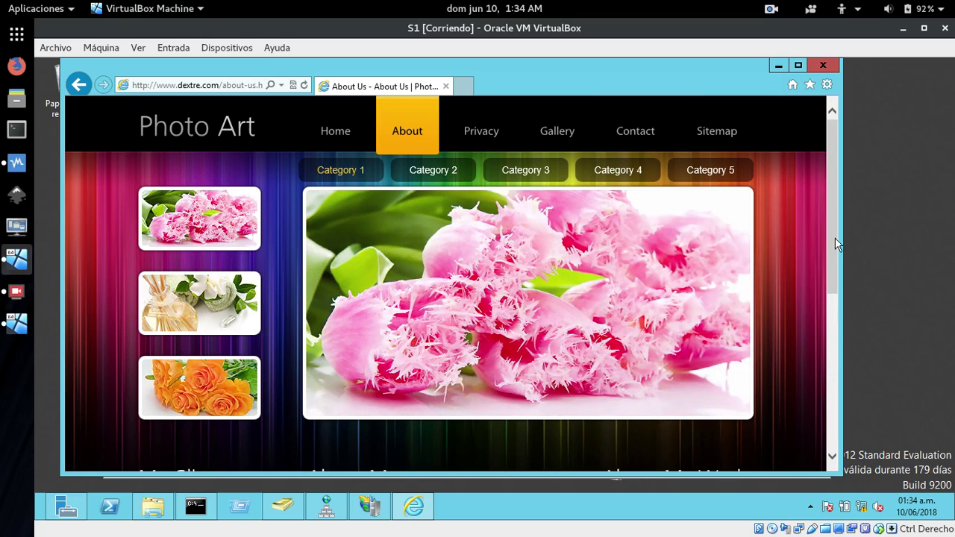
left_click_drag(835, 238, 810, 382)
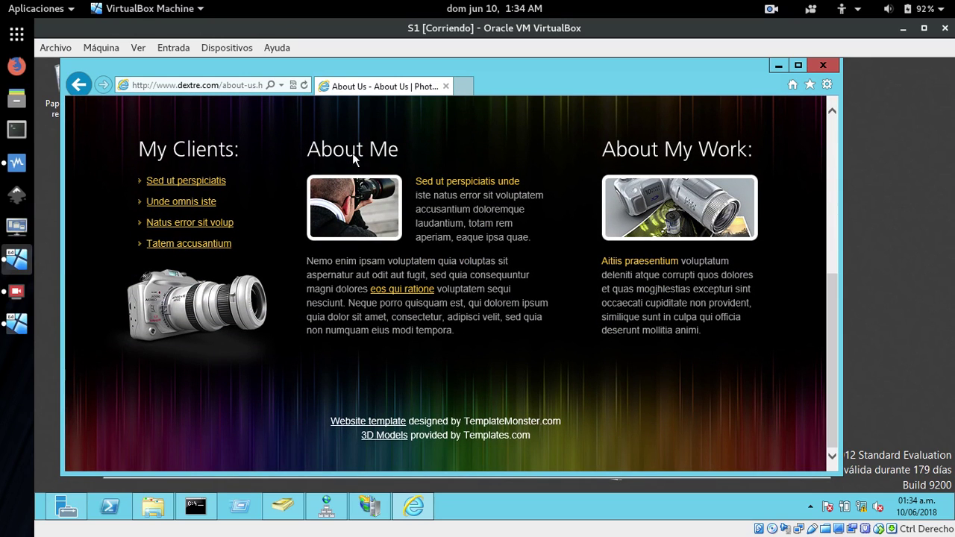
scroll(208, 187, "up", 5)
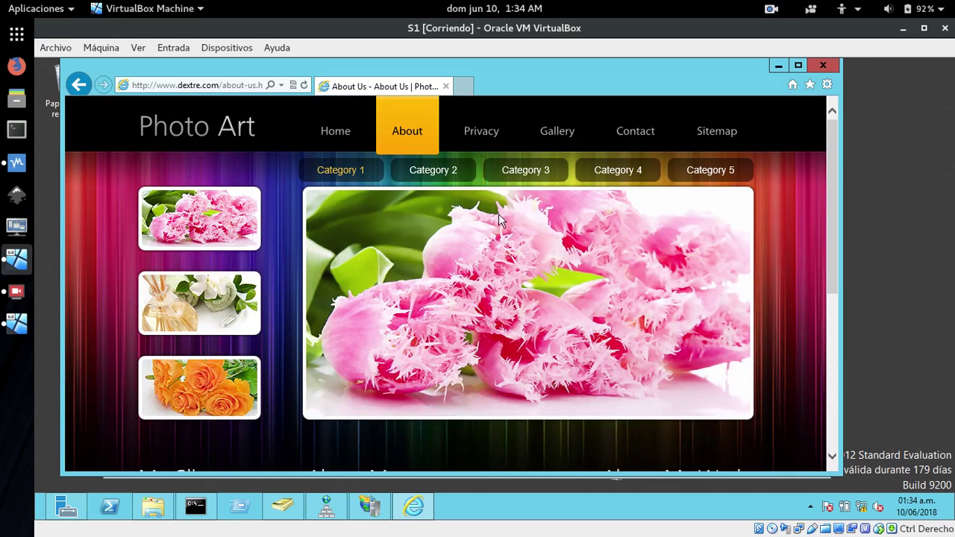
Cycle through gallery Categories 3, 4, 5, 2 and 1, open Gallery, then switch to serve2.
left_click(528, 176)
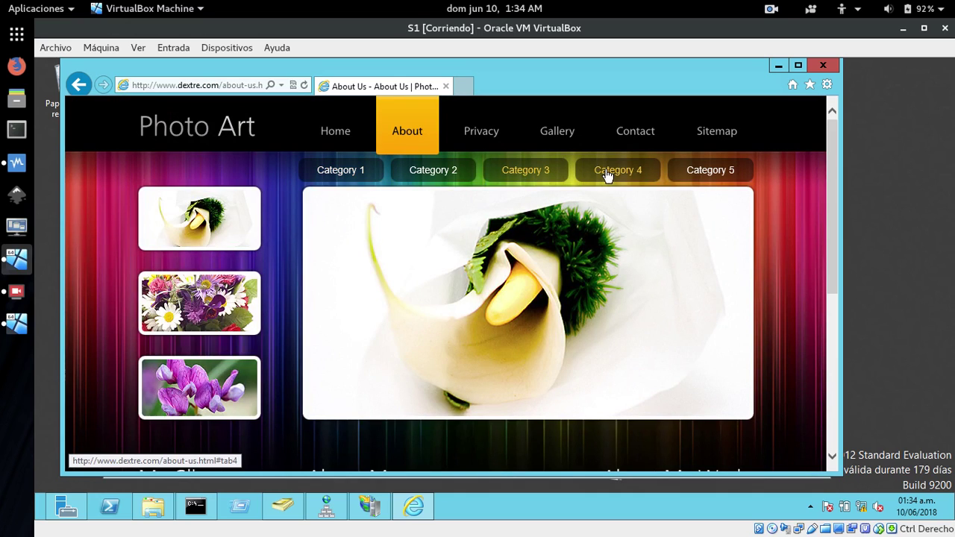
left_click(606, 174)
left_click(693, 177)
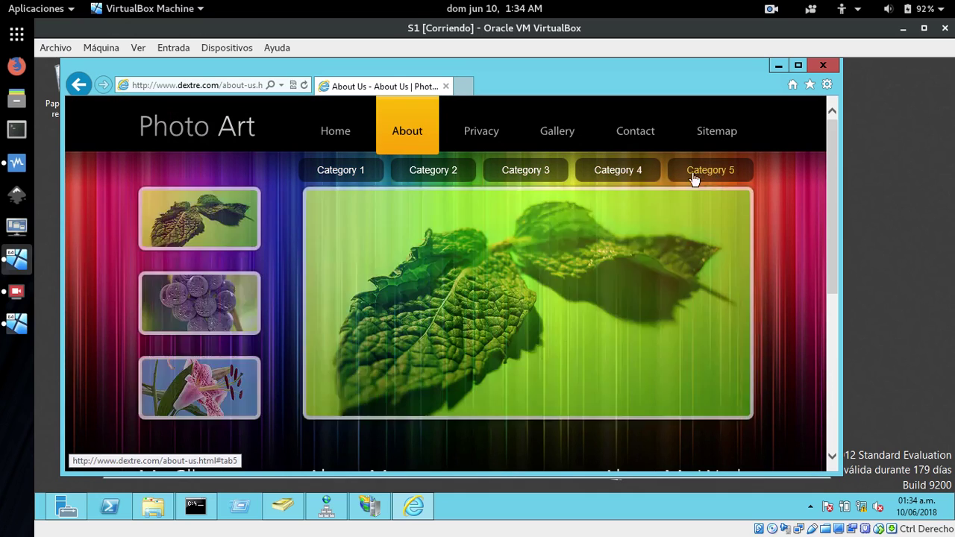
left_click(418, 173)
left_click(365, 172)
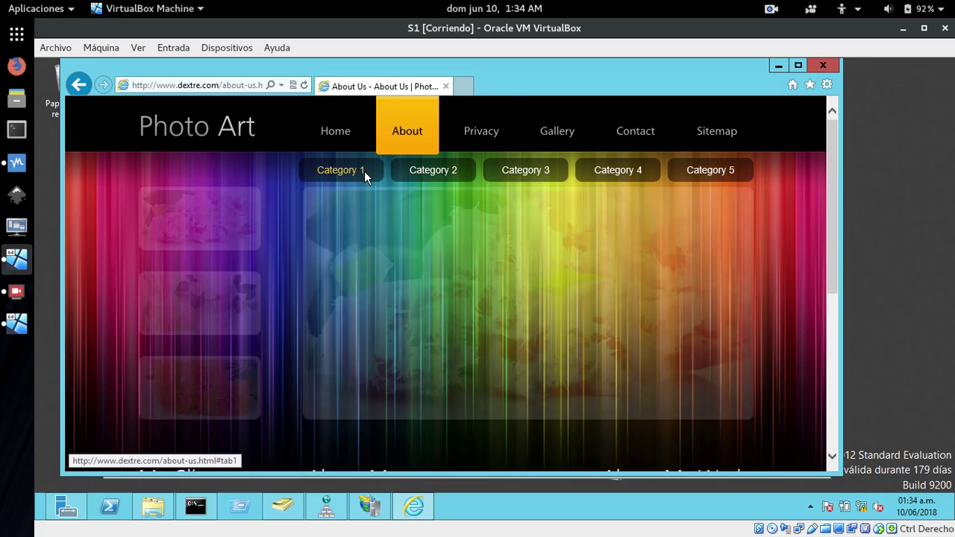
left_click(552, 128)
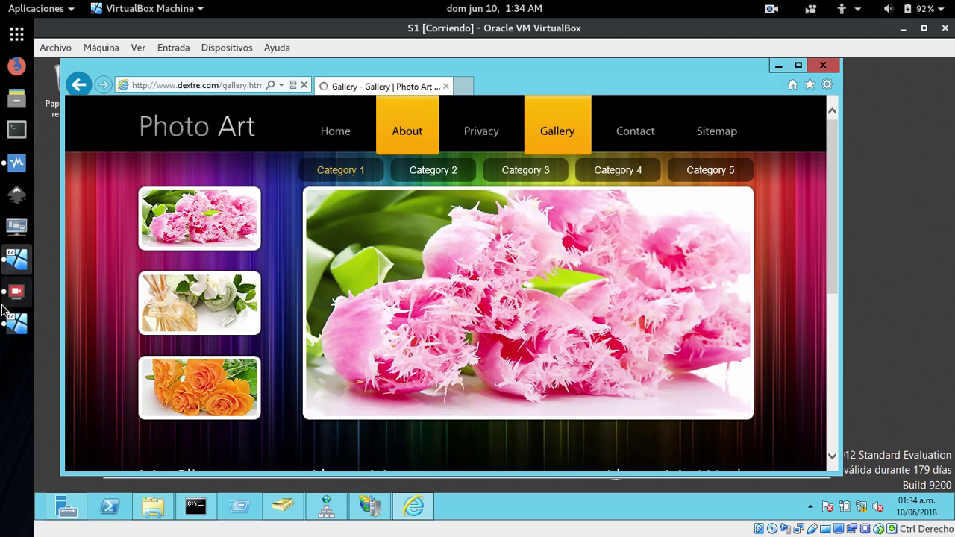
left_click(18, 330)
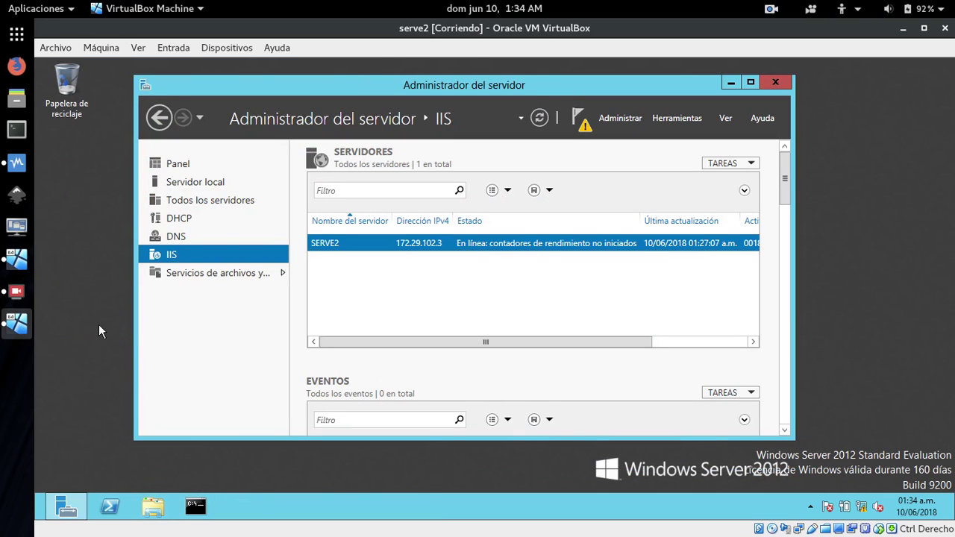
Launch IIS Manager on serve2, expand SERVE2, and decline the Web Platform prompt.
left_click(673, 120)
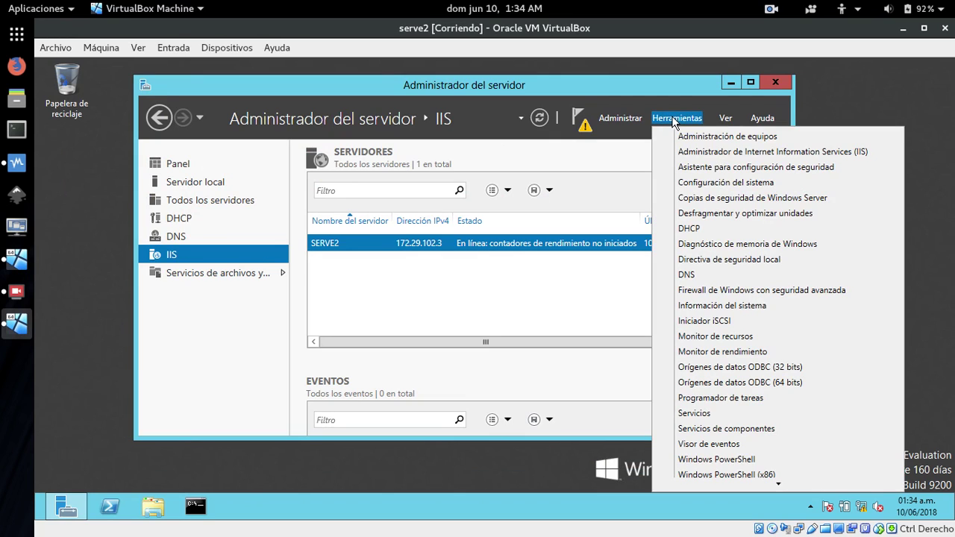
left_click(785, 156)
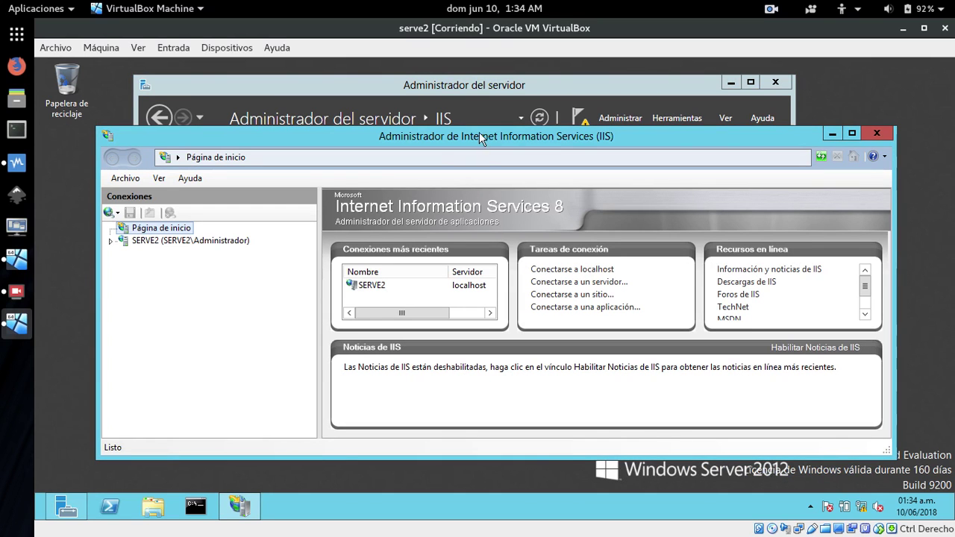
left_click(110, 241)
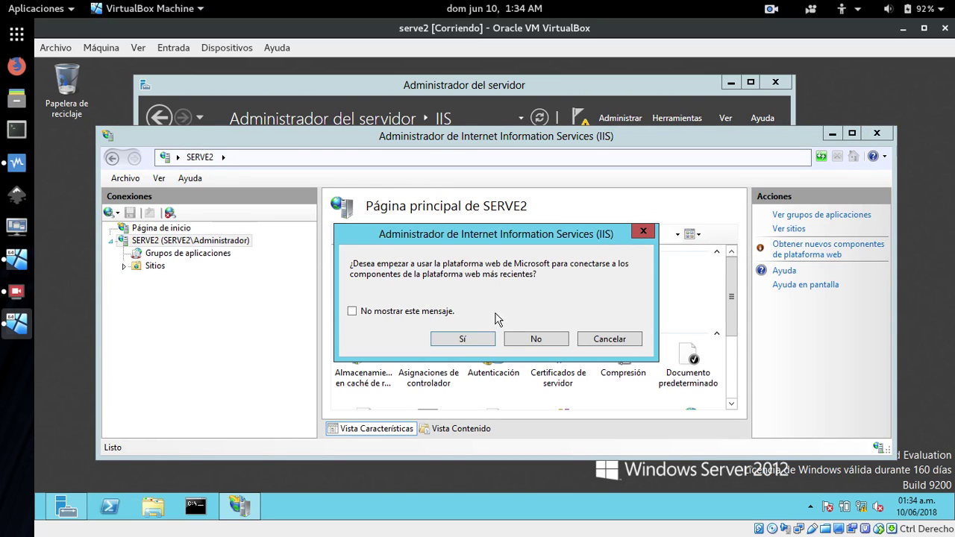
left_click(534, 341)
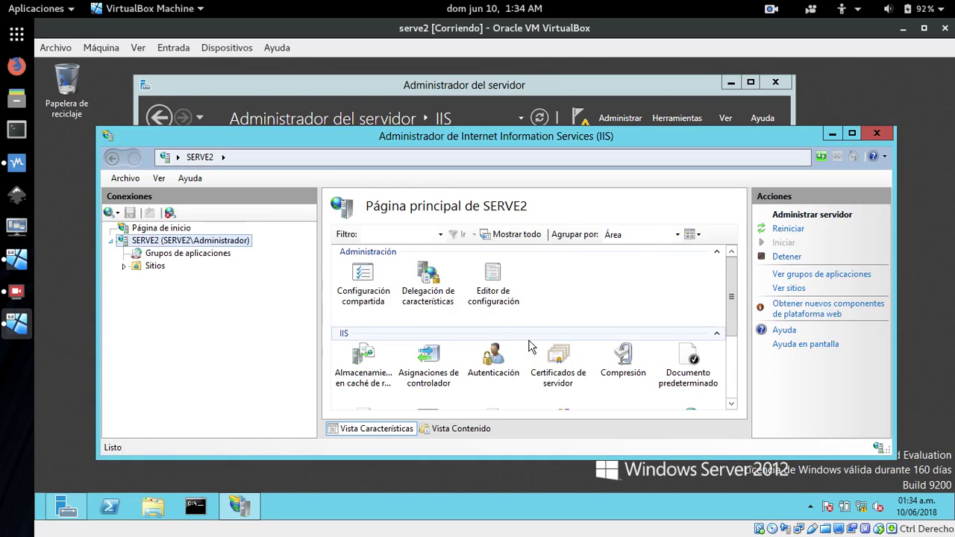
right_click(137, 268)
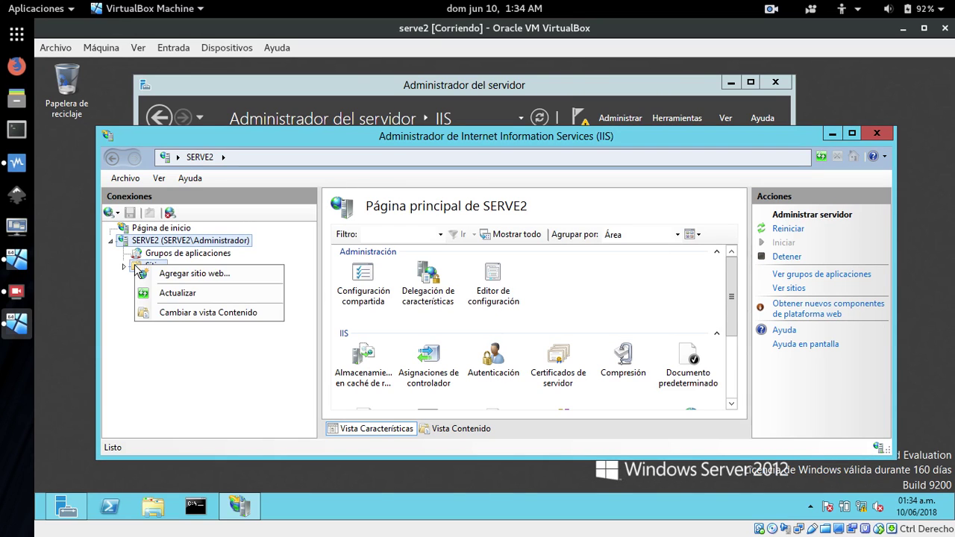
left_click(183, 373)
left_click_drag(429, 139, 395, 107)
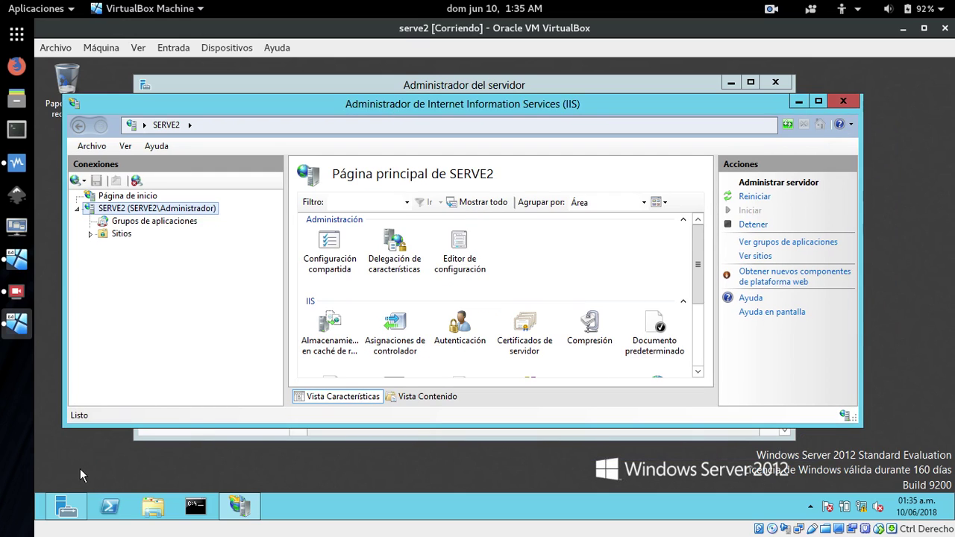